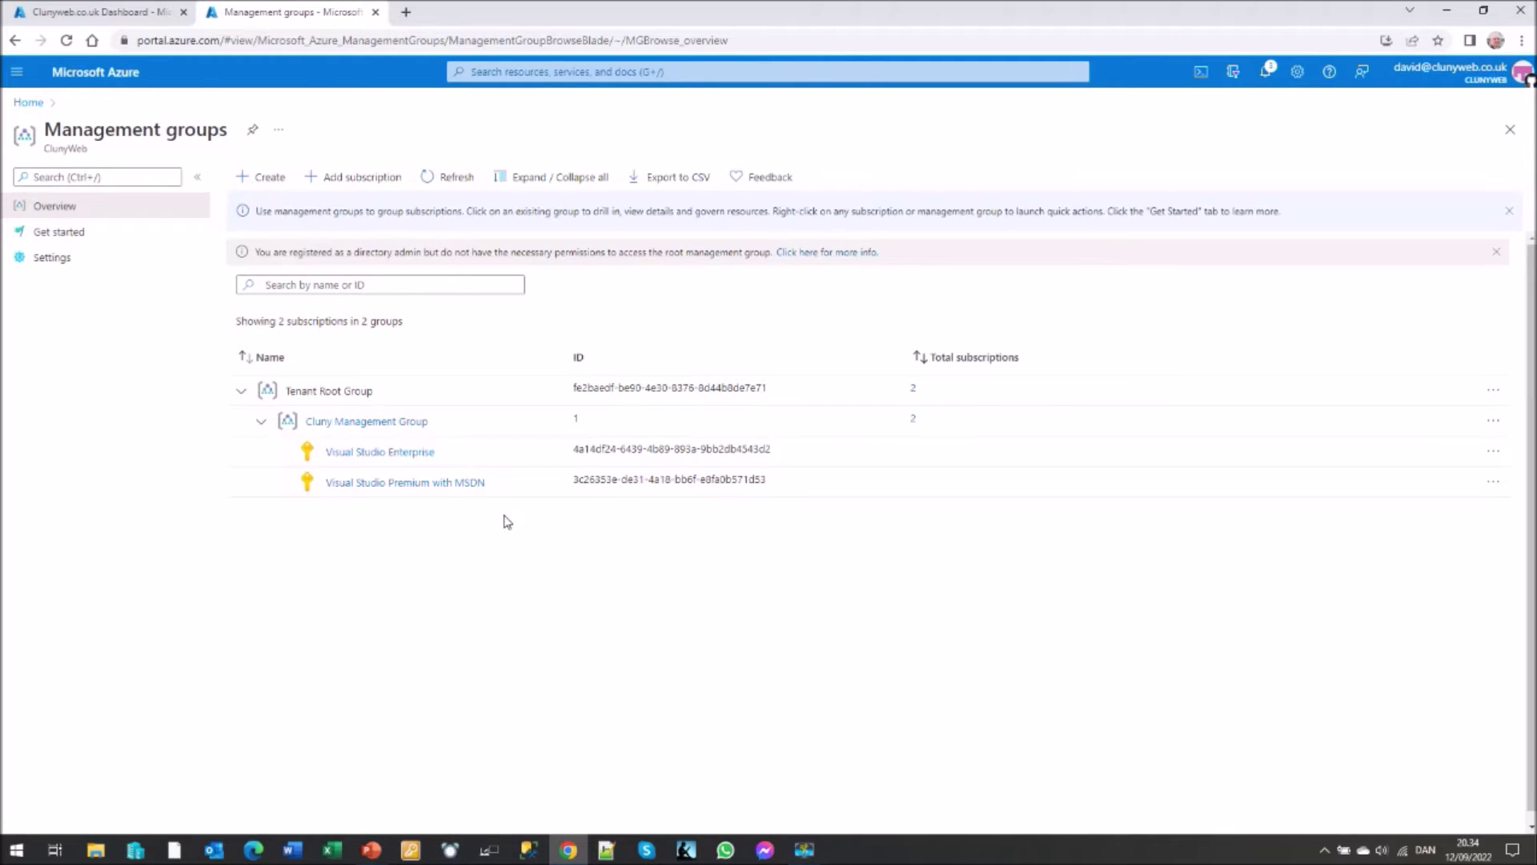
- Return Home, browse All services down to Management and governance, and open Policy
left_click(24, 105)
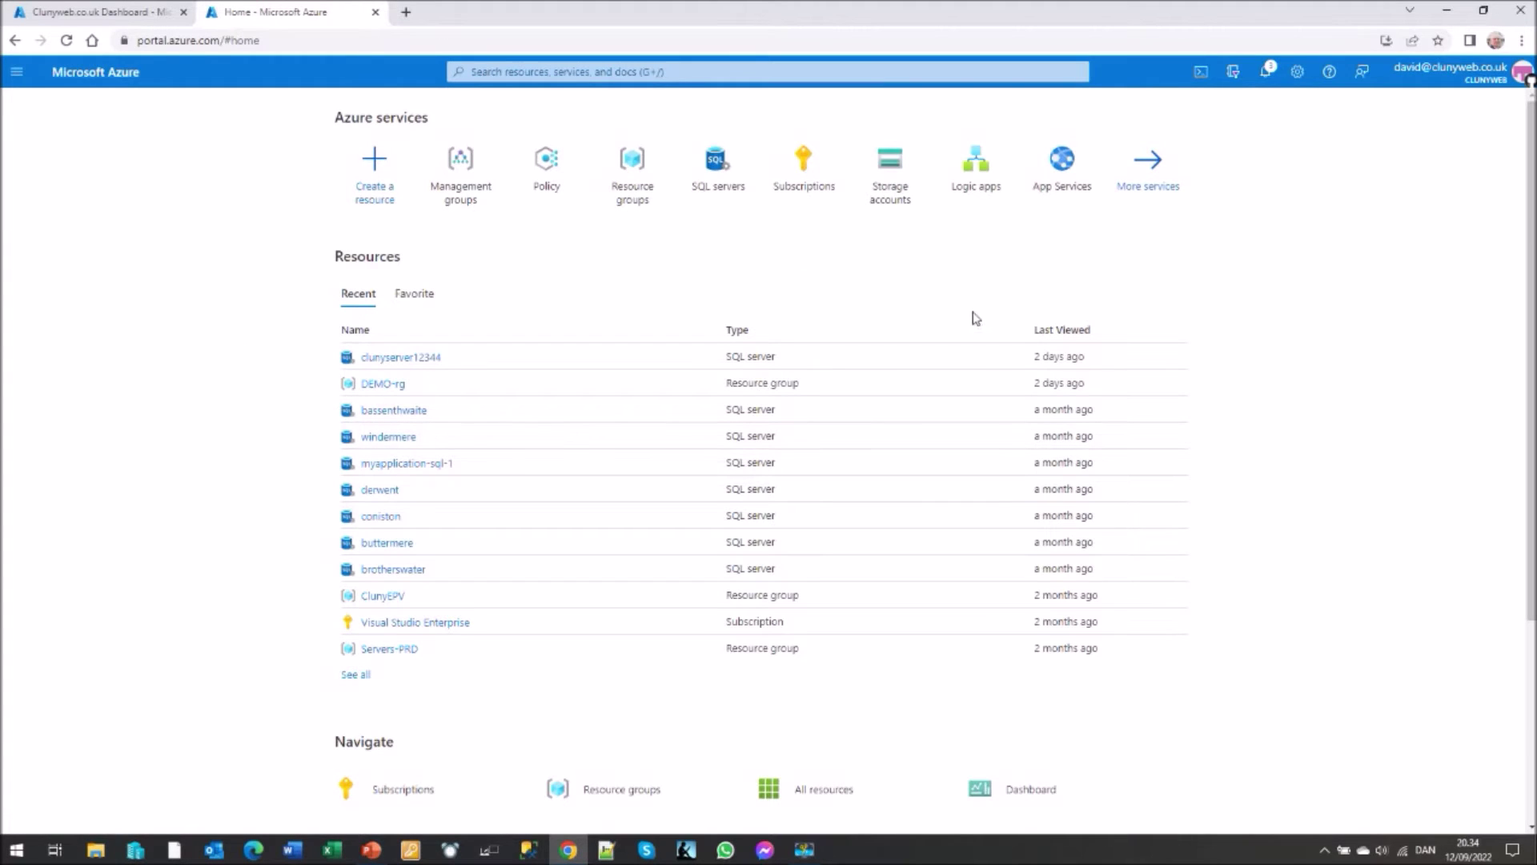
left_click(1152, 172)
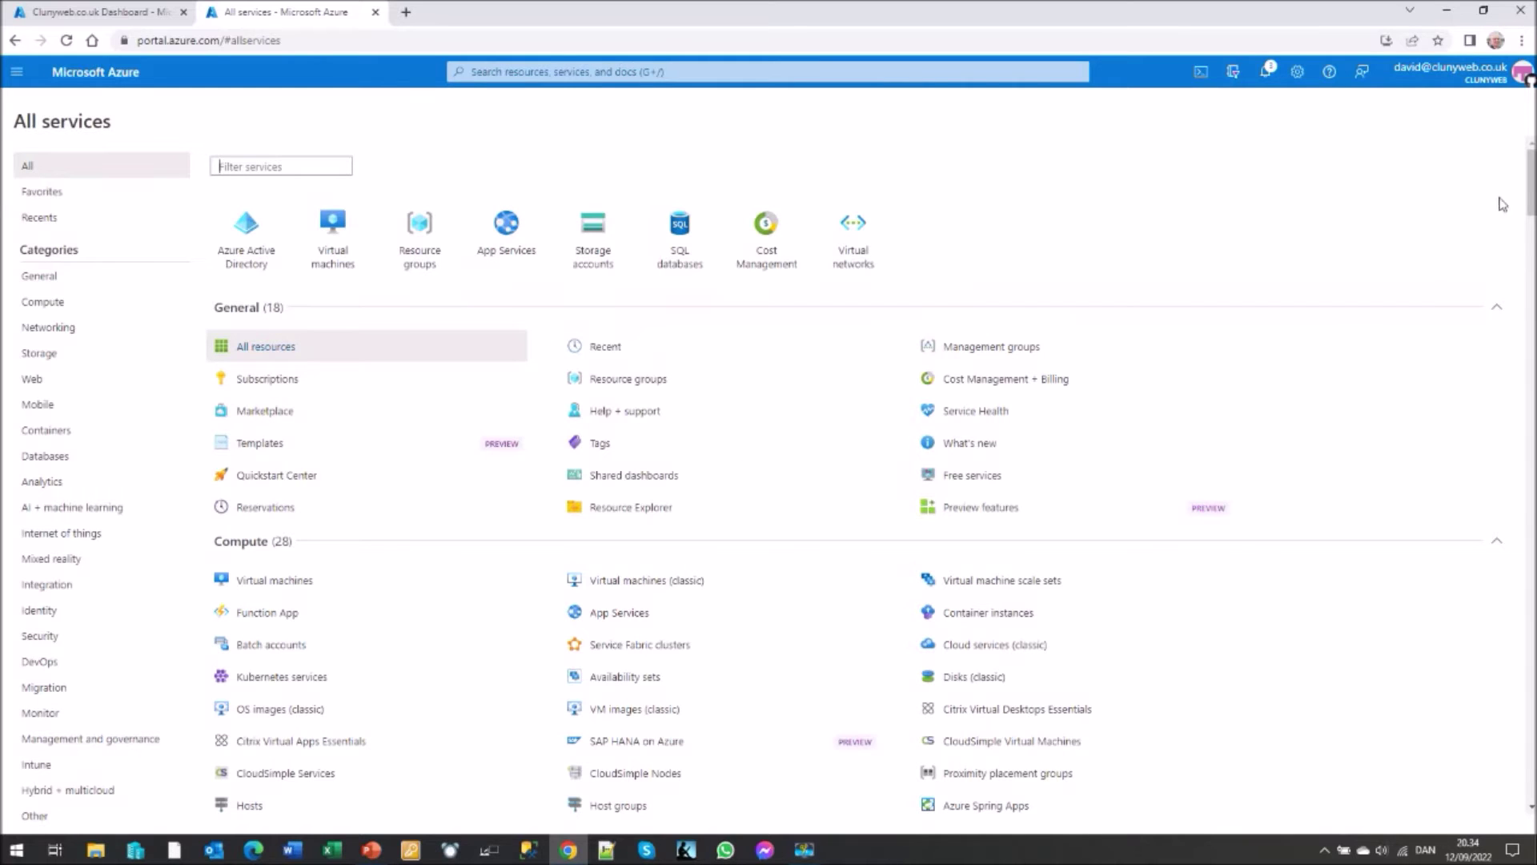
left_click_drag(1528, 202, 1503, 587)
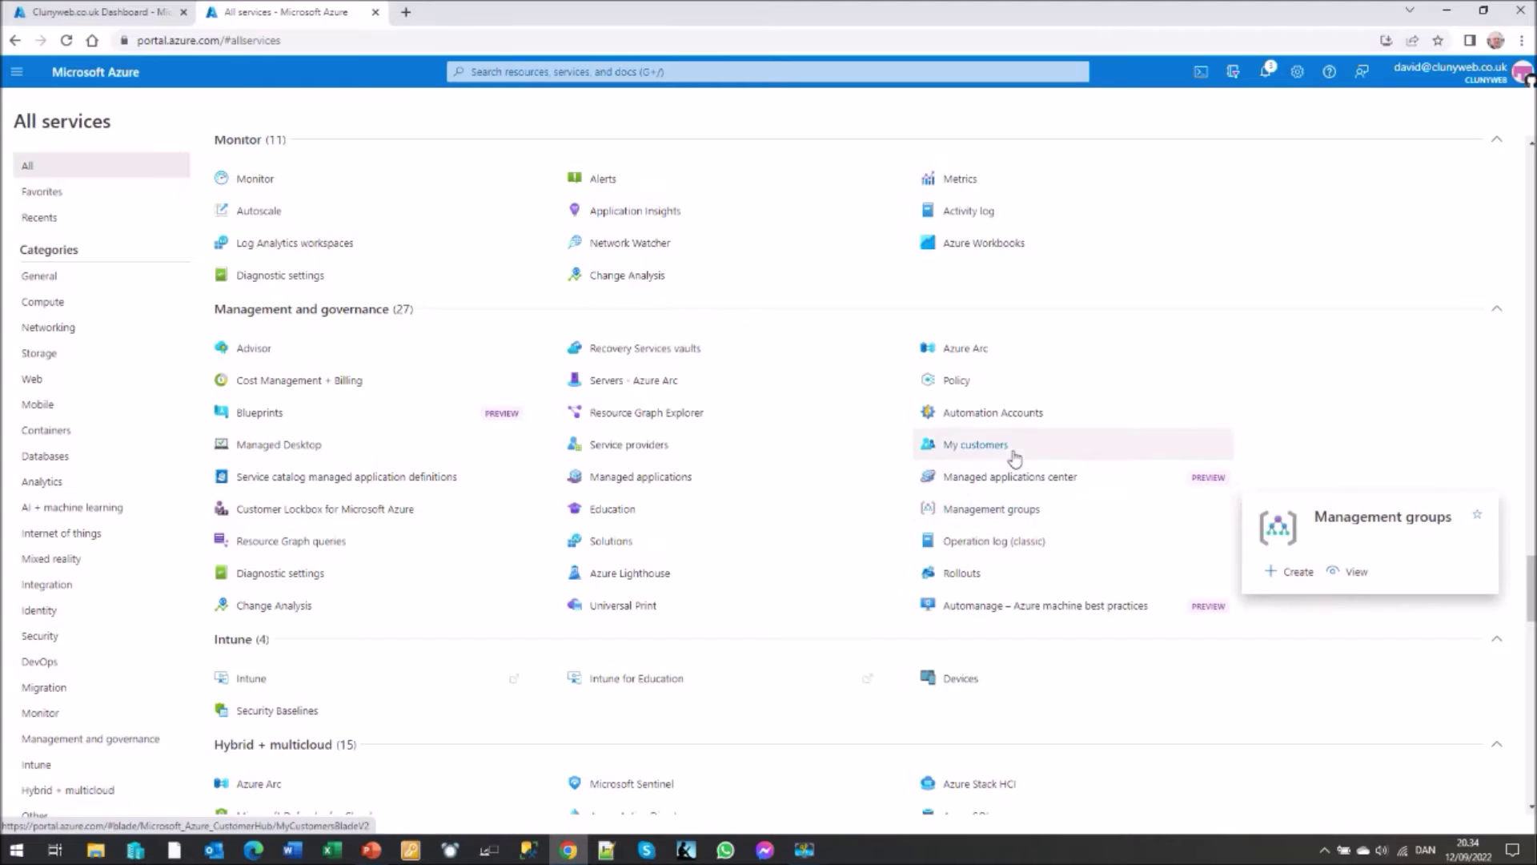
left_click(952, 383)
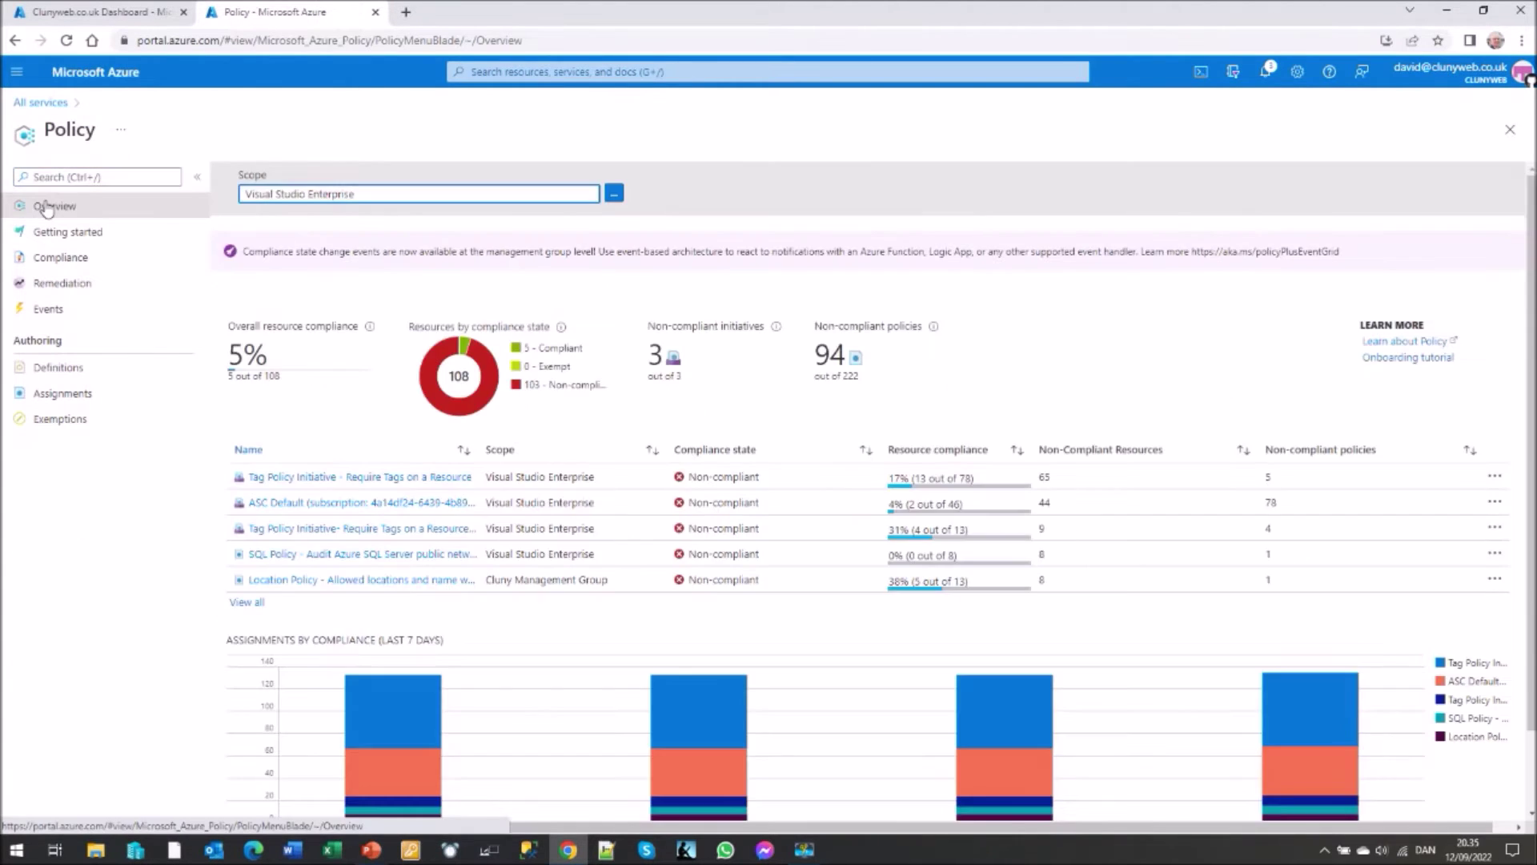
- Show Policy Compliance with a widened Name column and open the SQL server auditing assignment
left_click(58, 263)
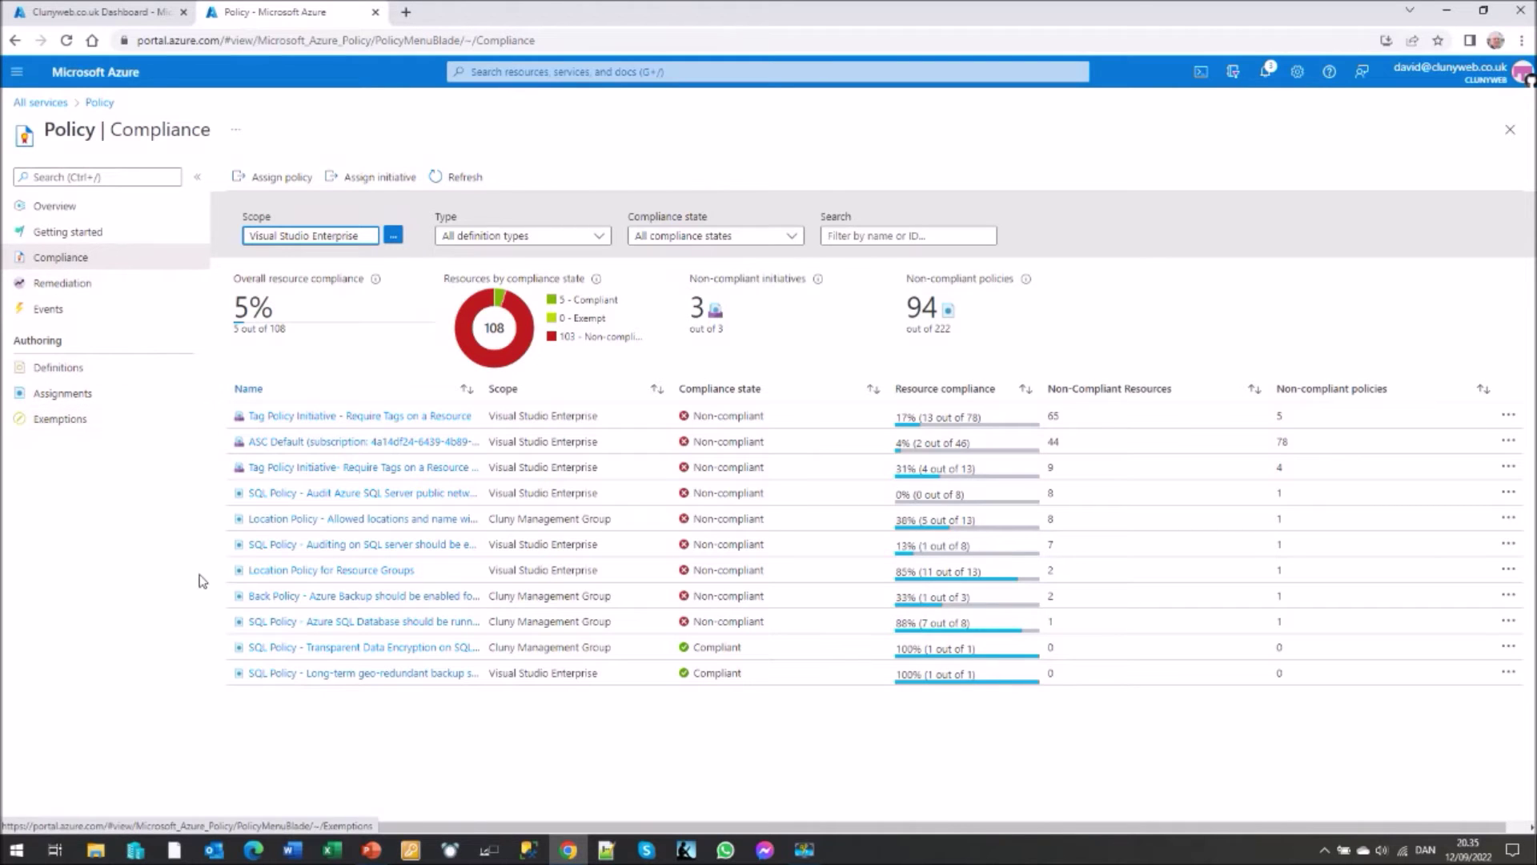
left_click_drag(480, 391, 657, 393)
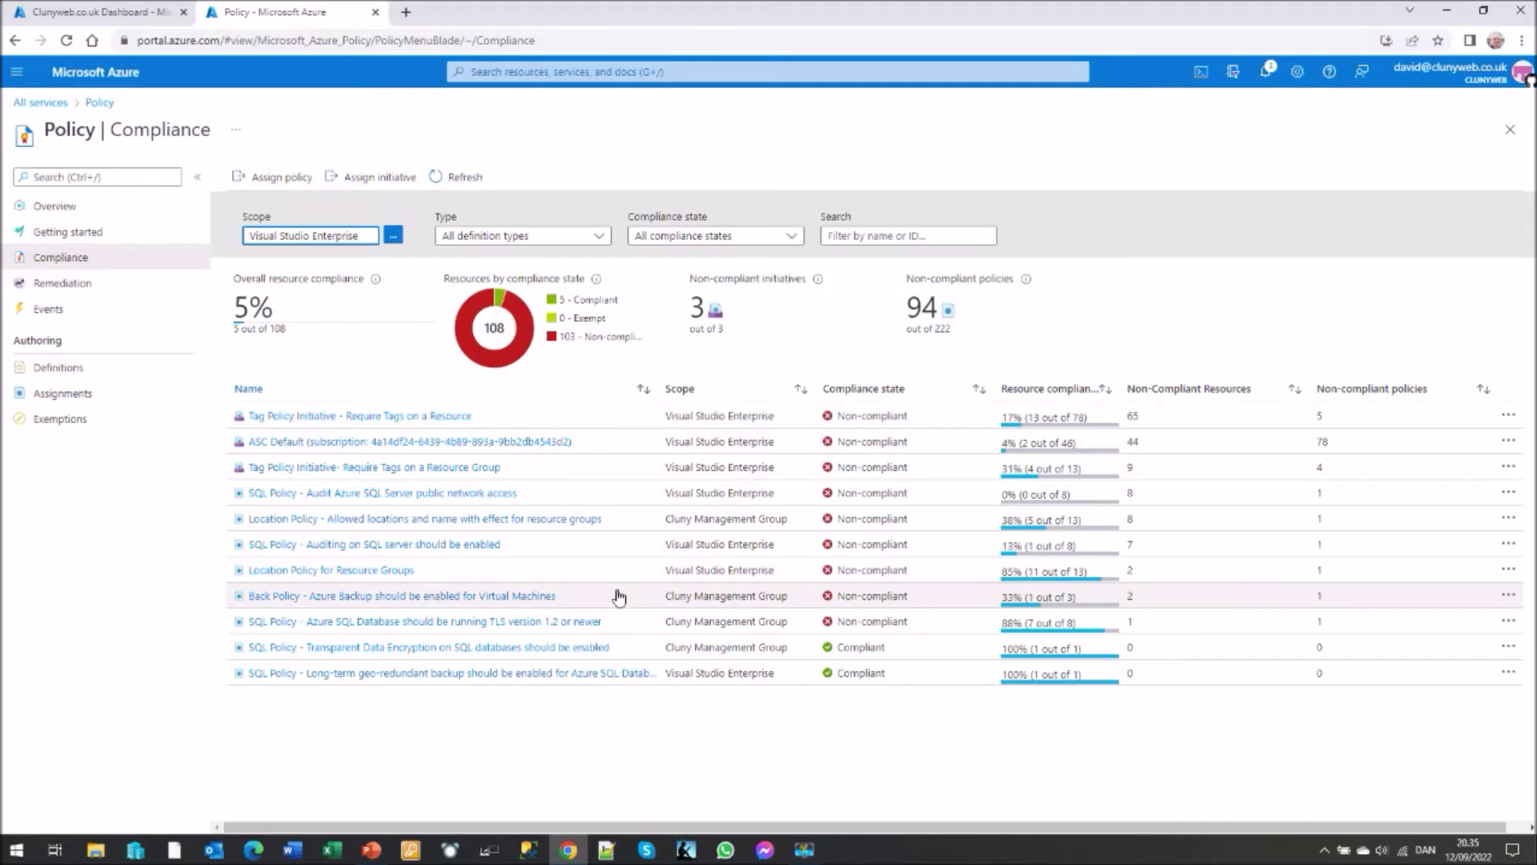
left_click(414, 544)
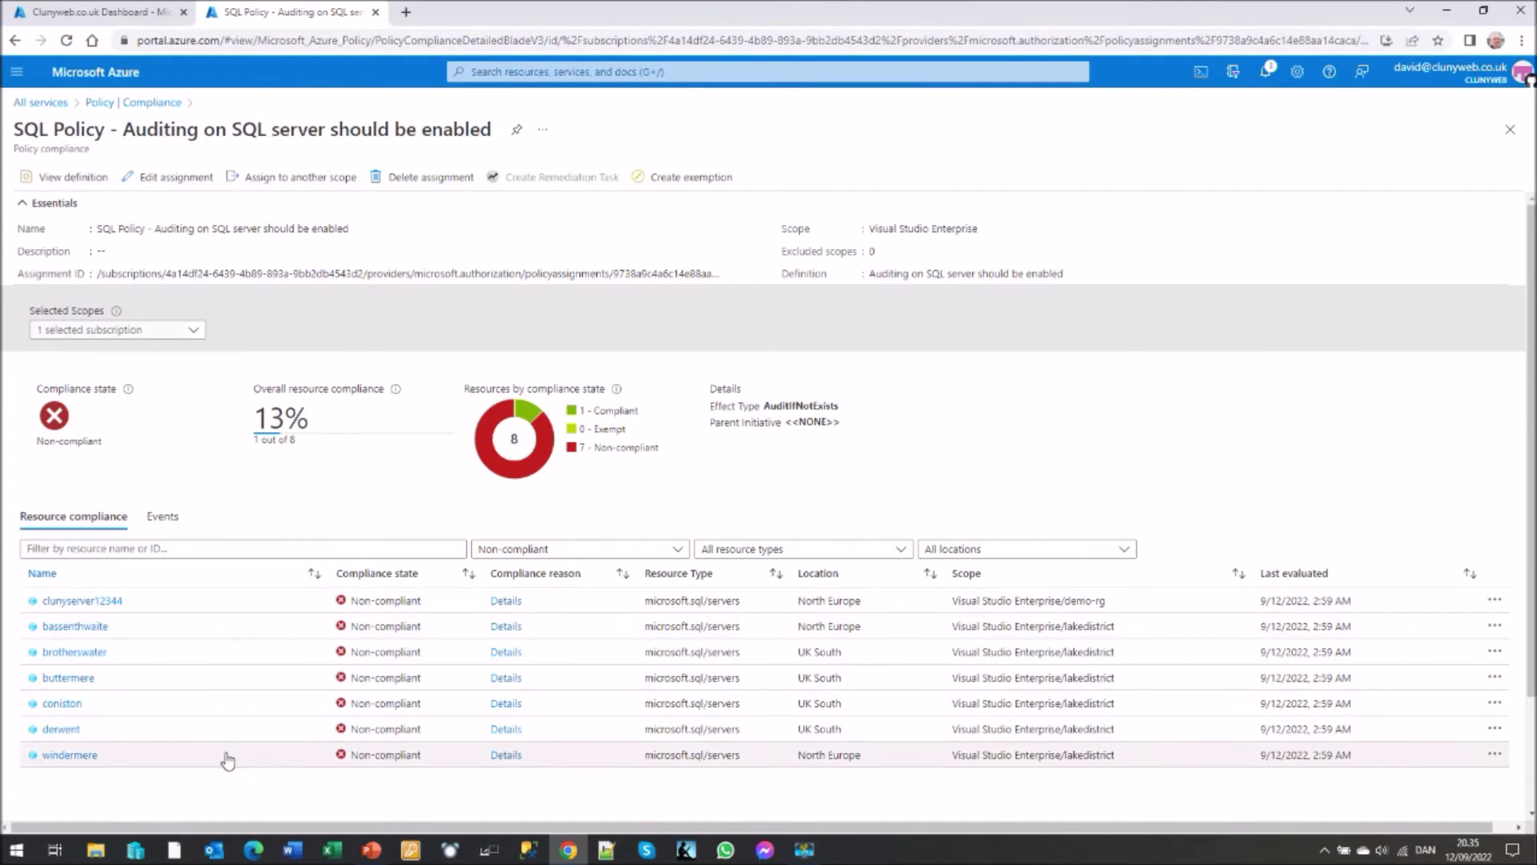
- Filter the resources to Compliant (myapplication-sql-1), then switch the filter back to Non-compliant
left_click(683, 550)
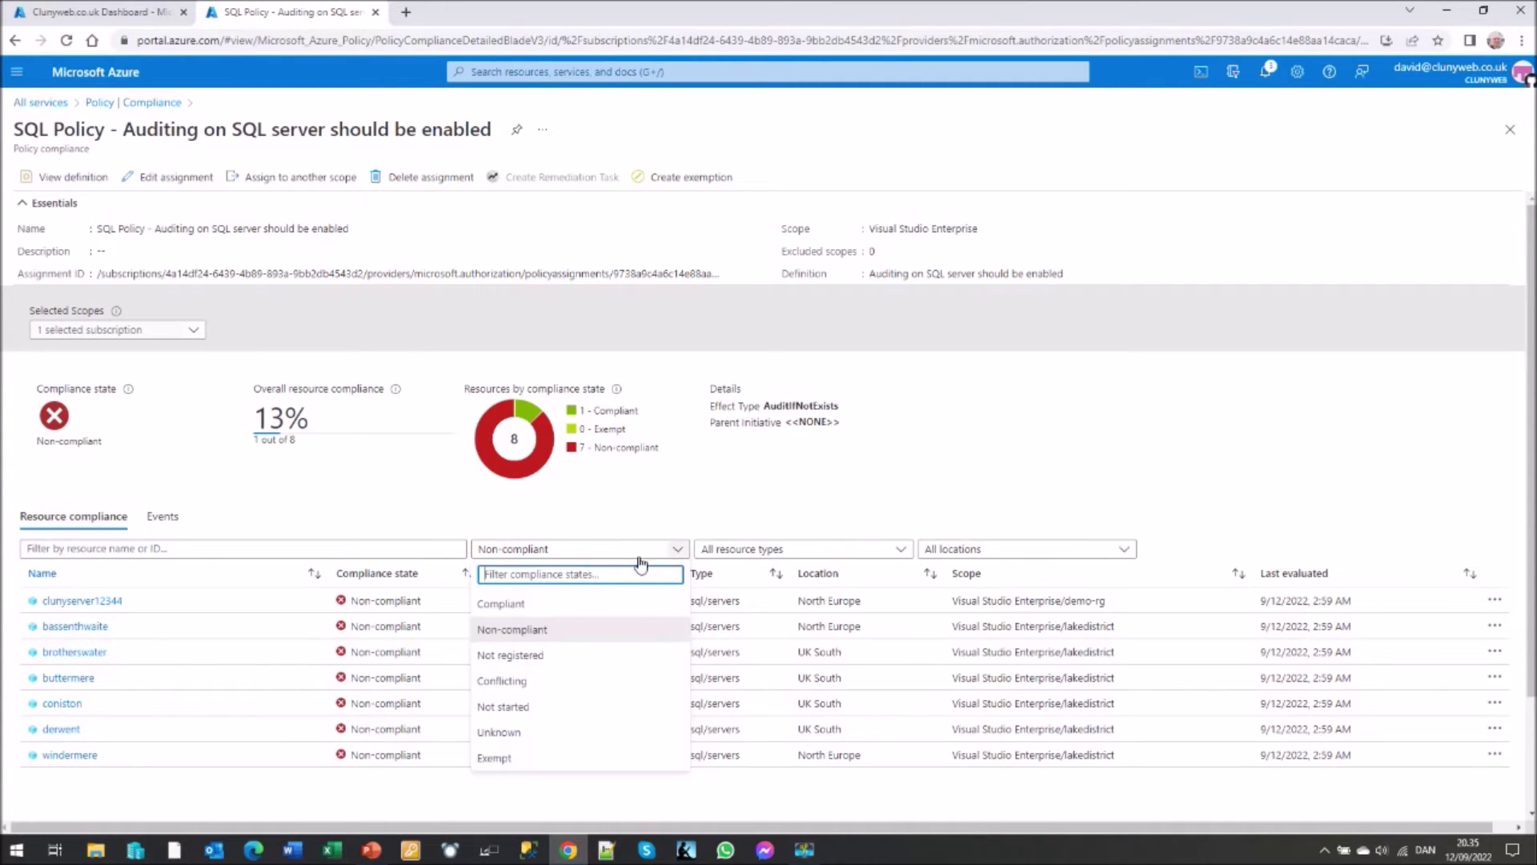
left_click(530, 607)
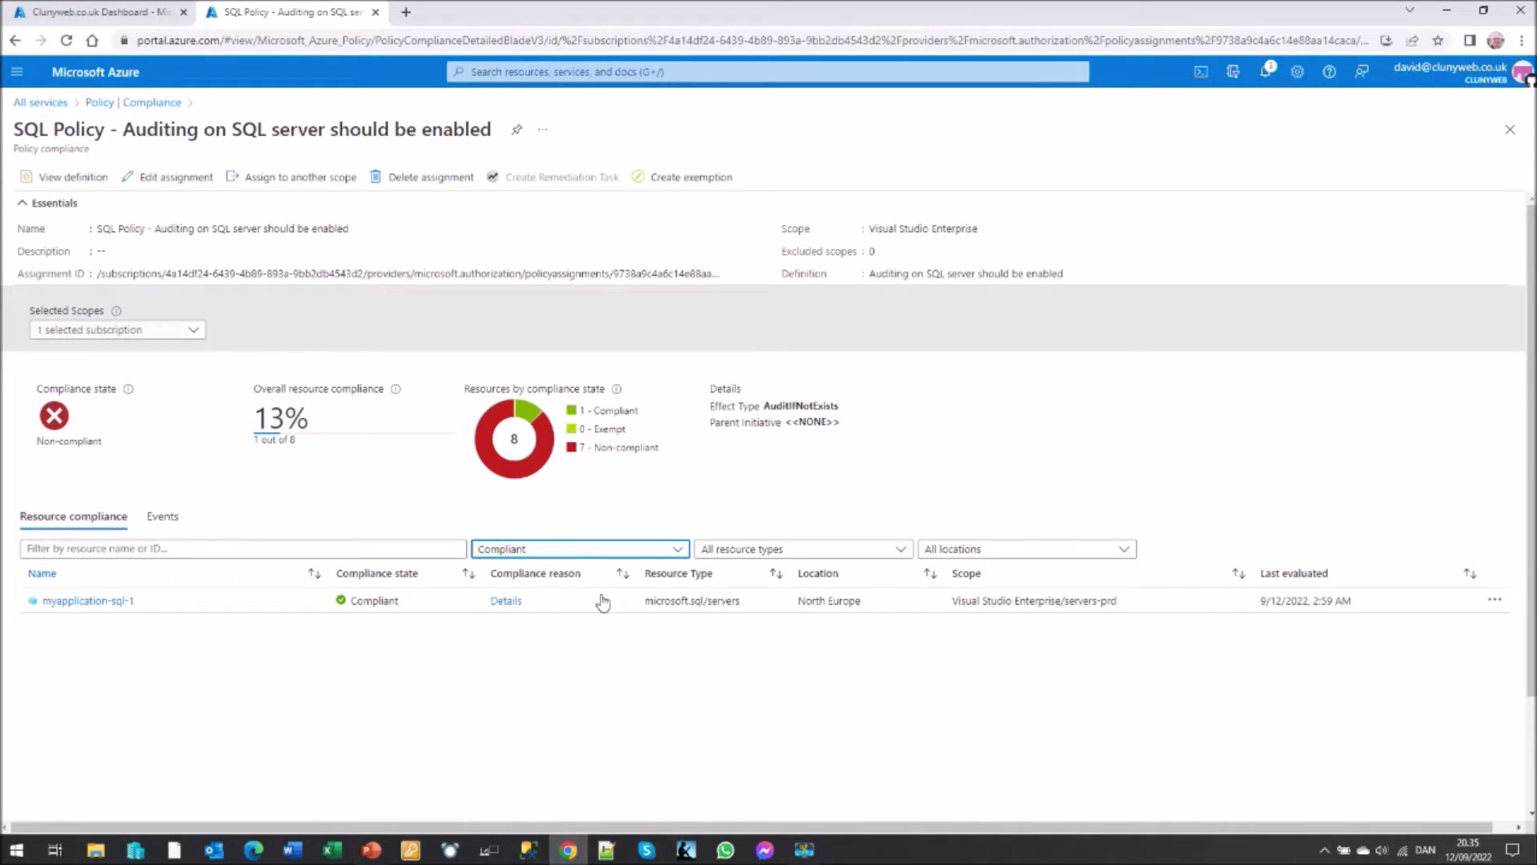
left_click(677, 549)
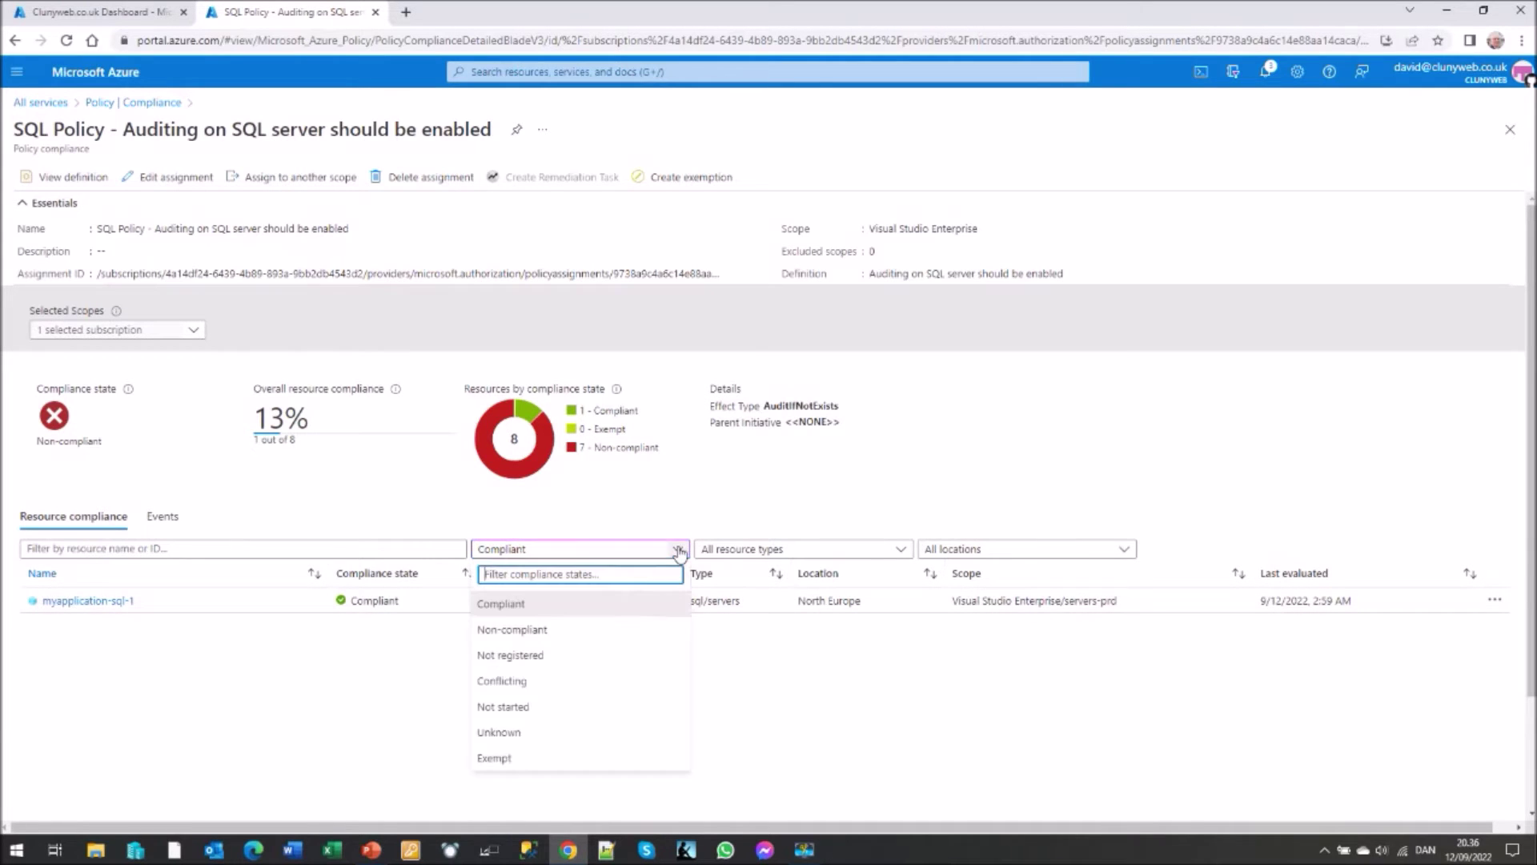
left_click(532, 630)
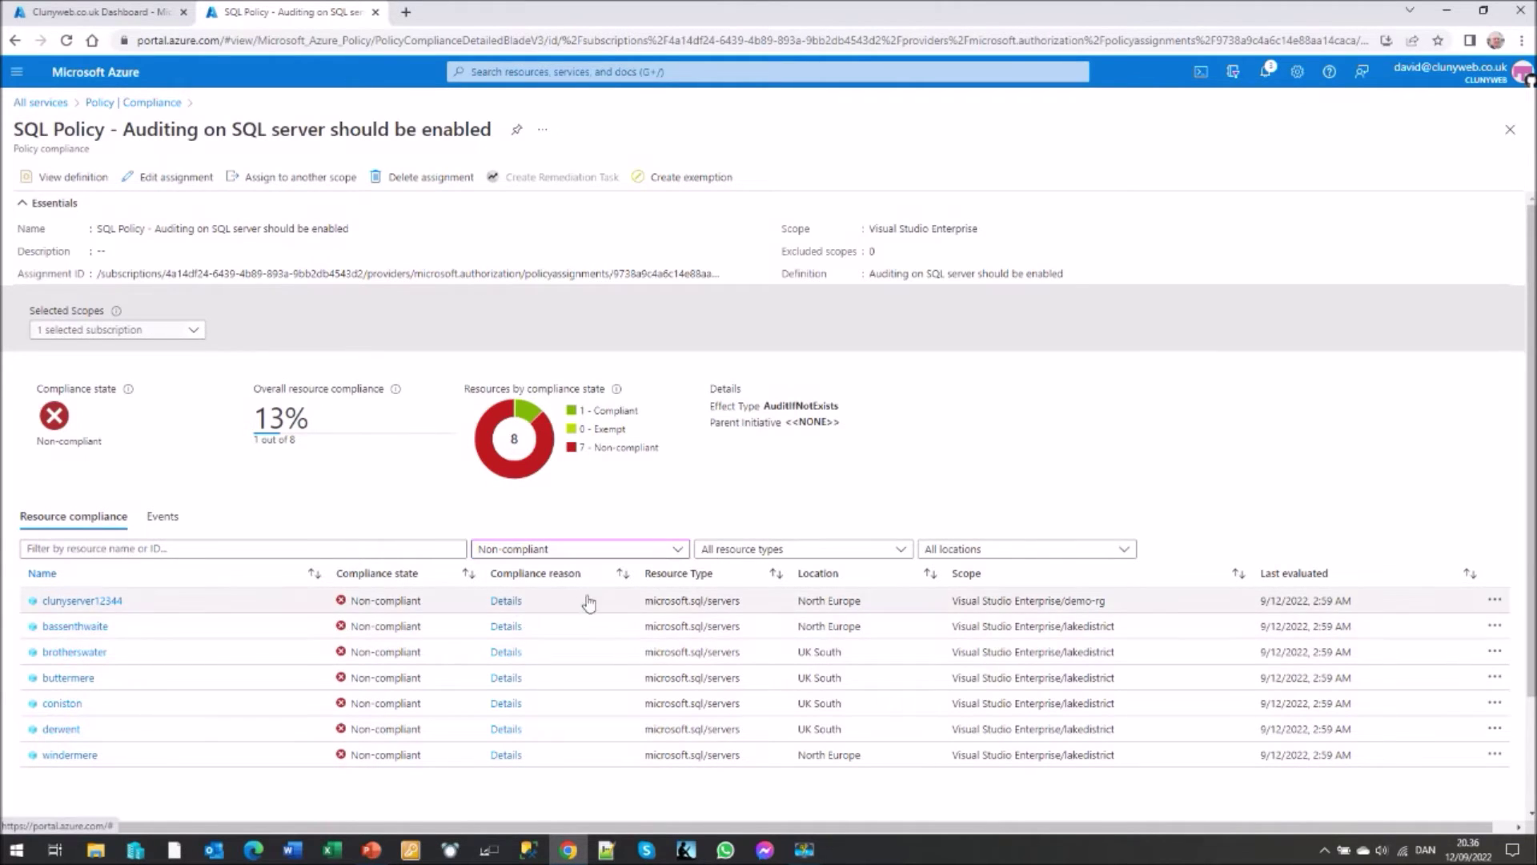
- Check clunyserver12344's compliance details showing auditing state Disabled, then close the panel
left_click(513, 601)
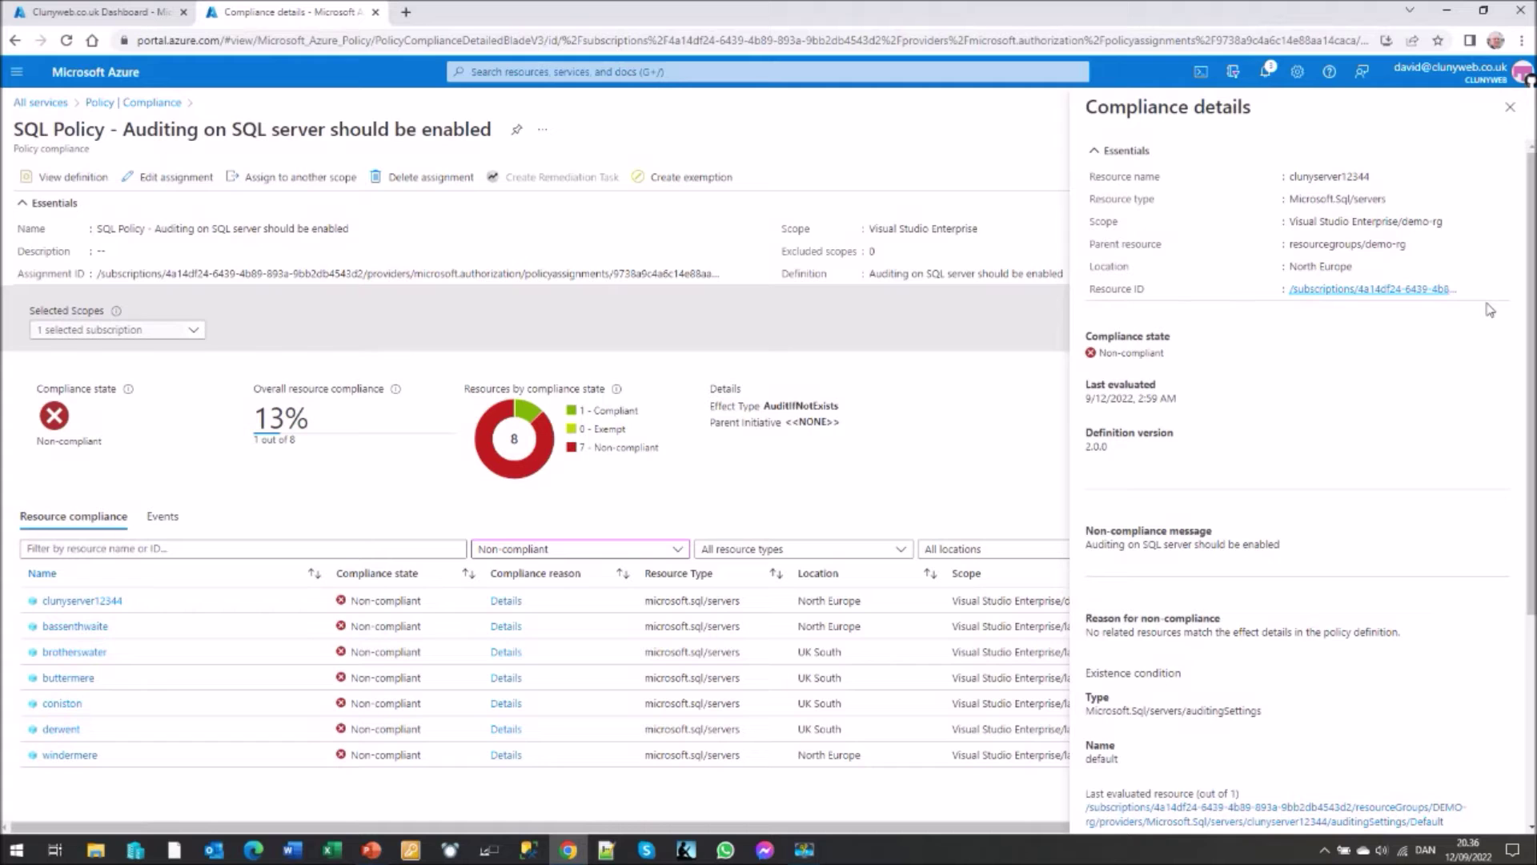
left_click_drag(1530, 245, 1530, 395)
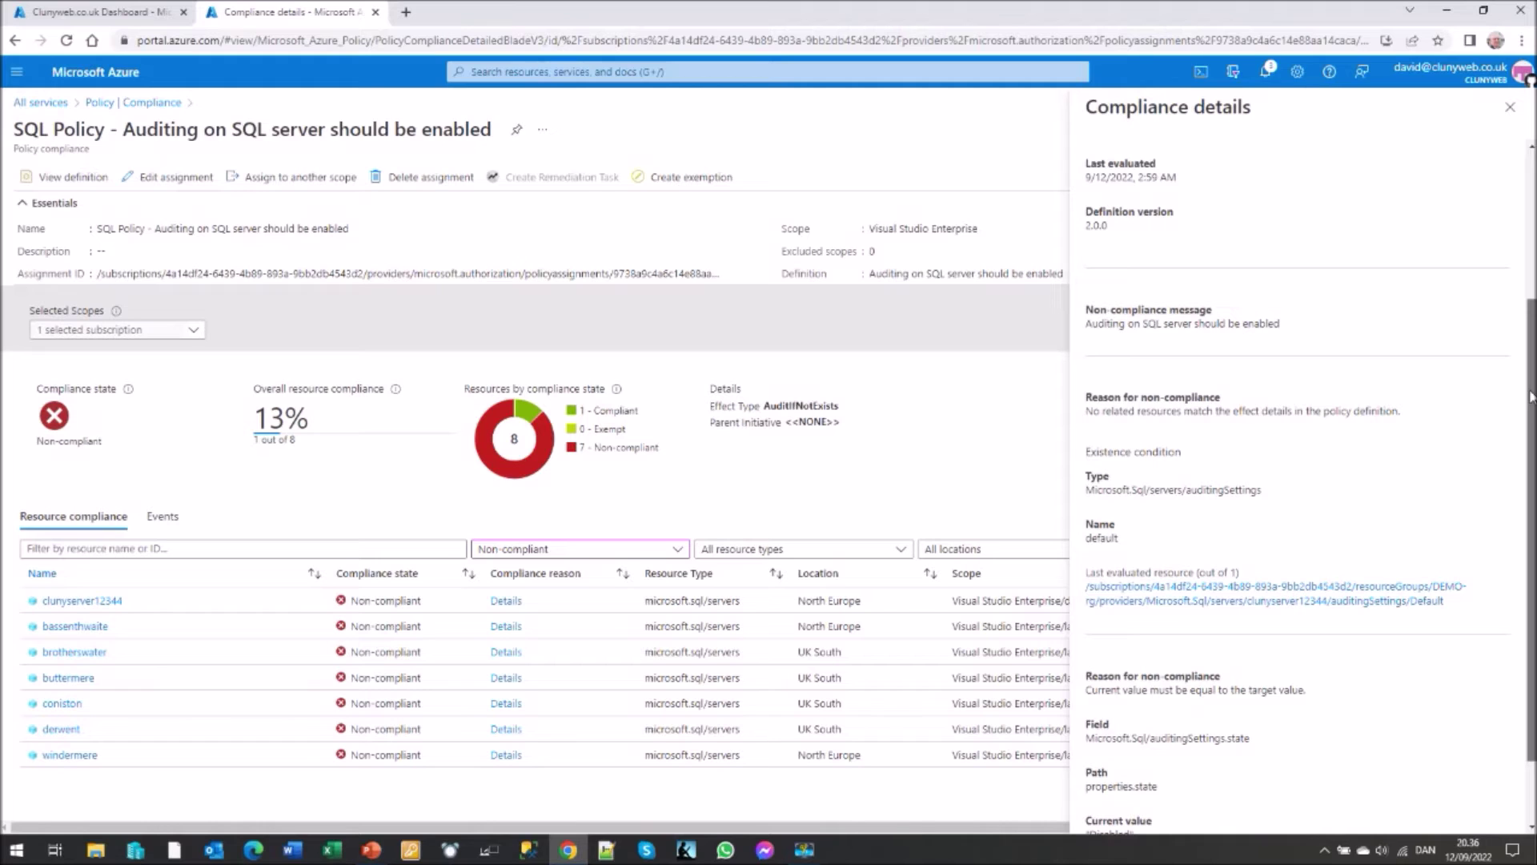
left_click_drag(1530, 396, 1532, 418)
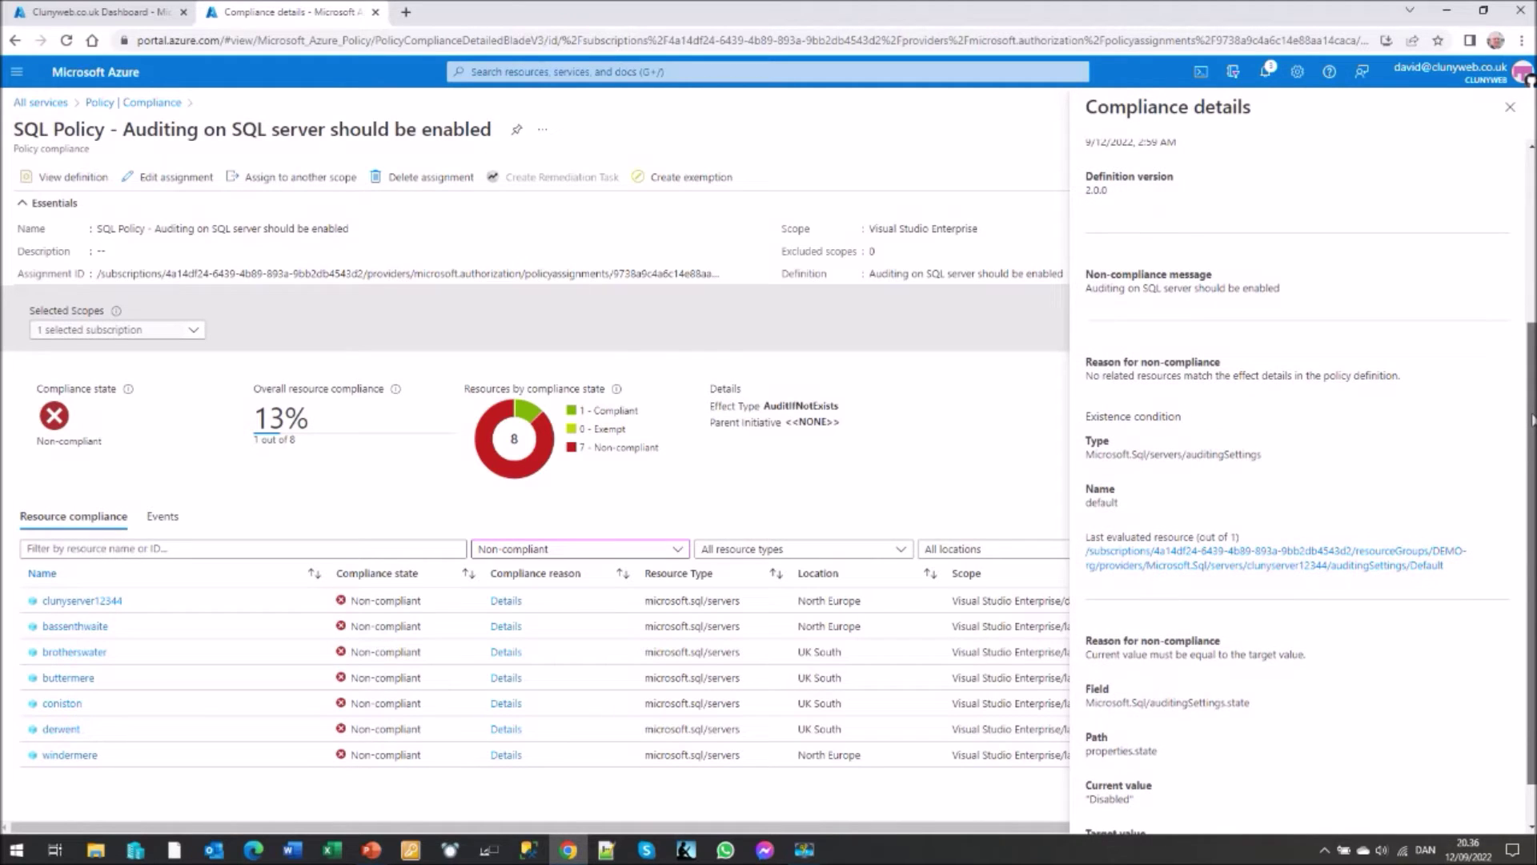
left_click(1510, 108)
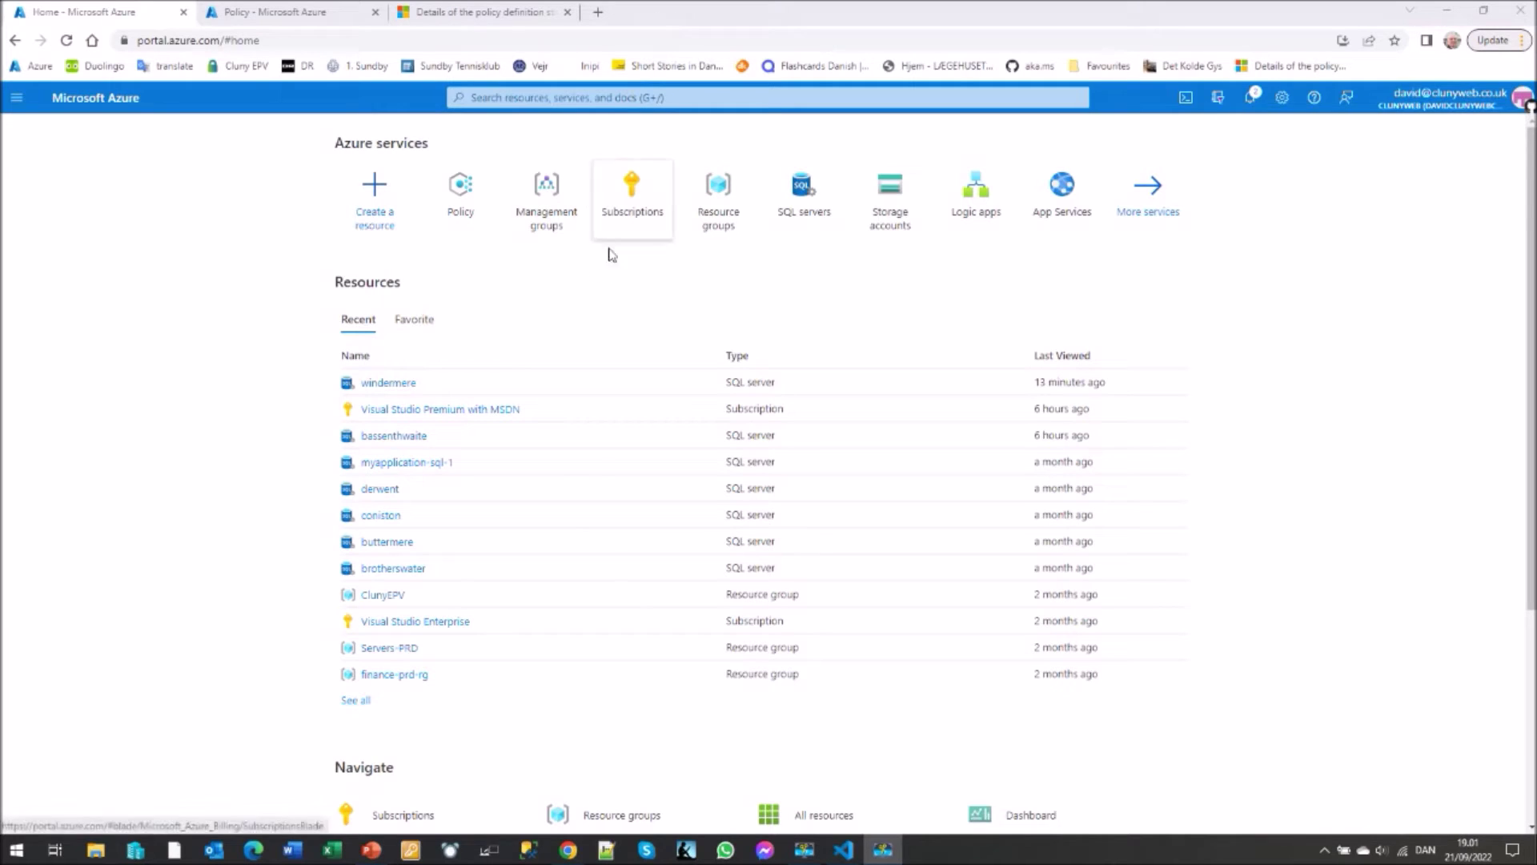
left_click(542, 215)
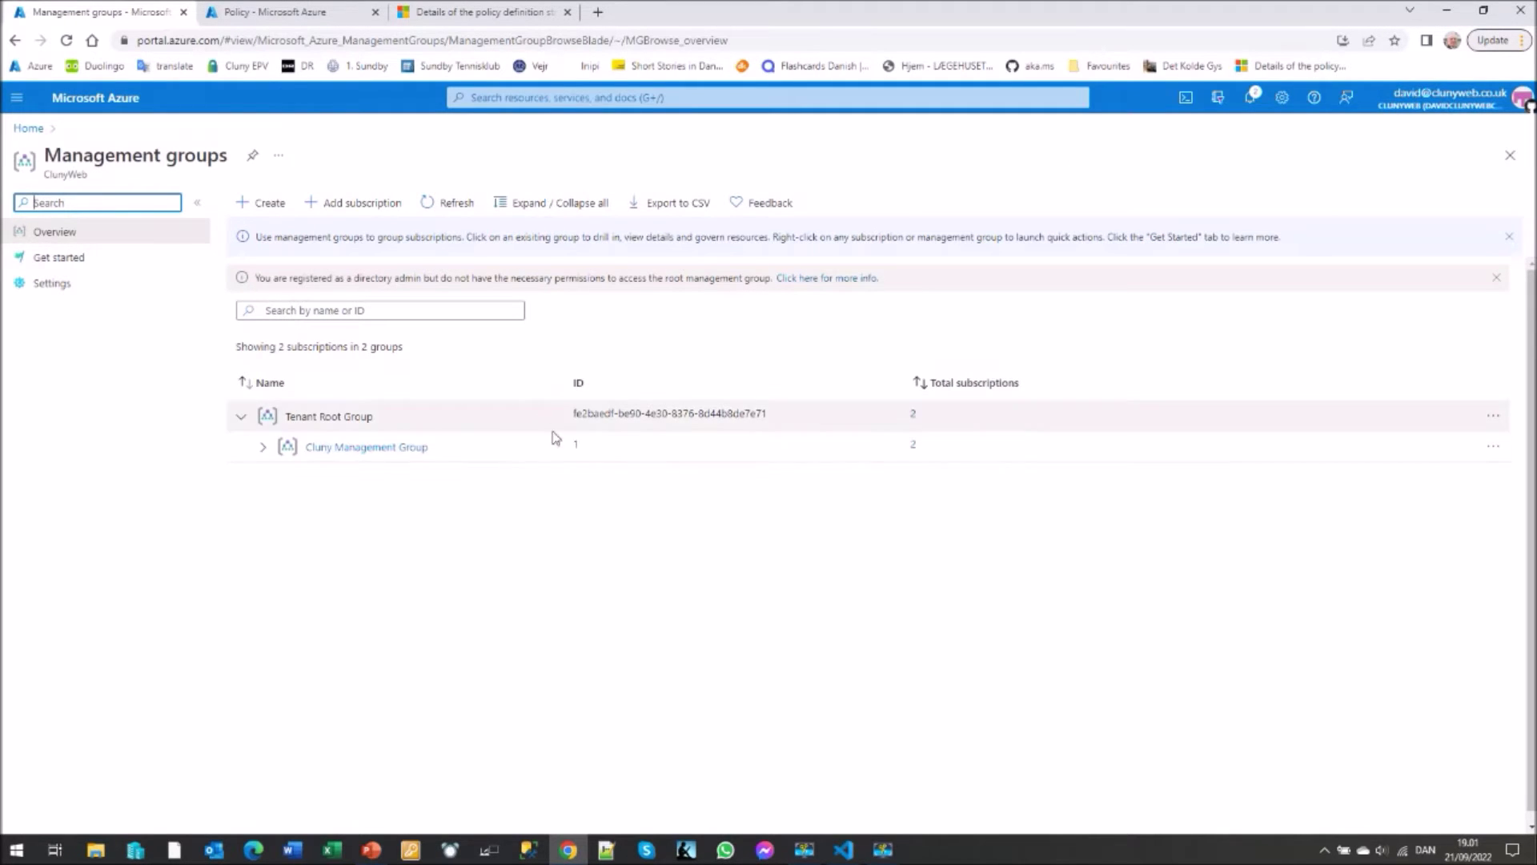
left_click(265, 450)
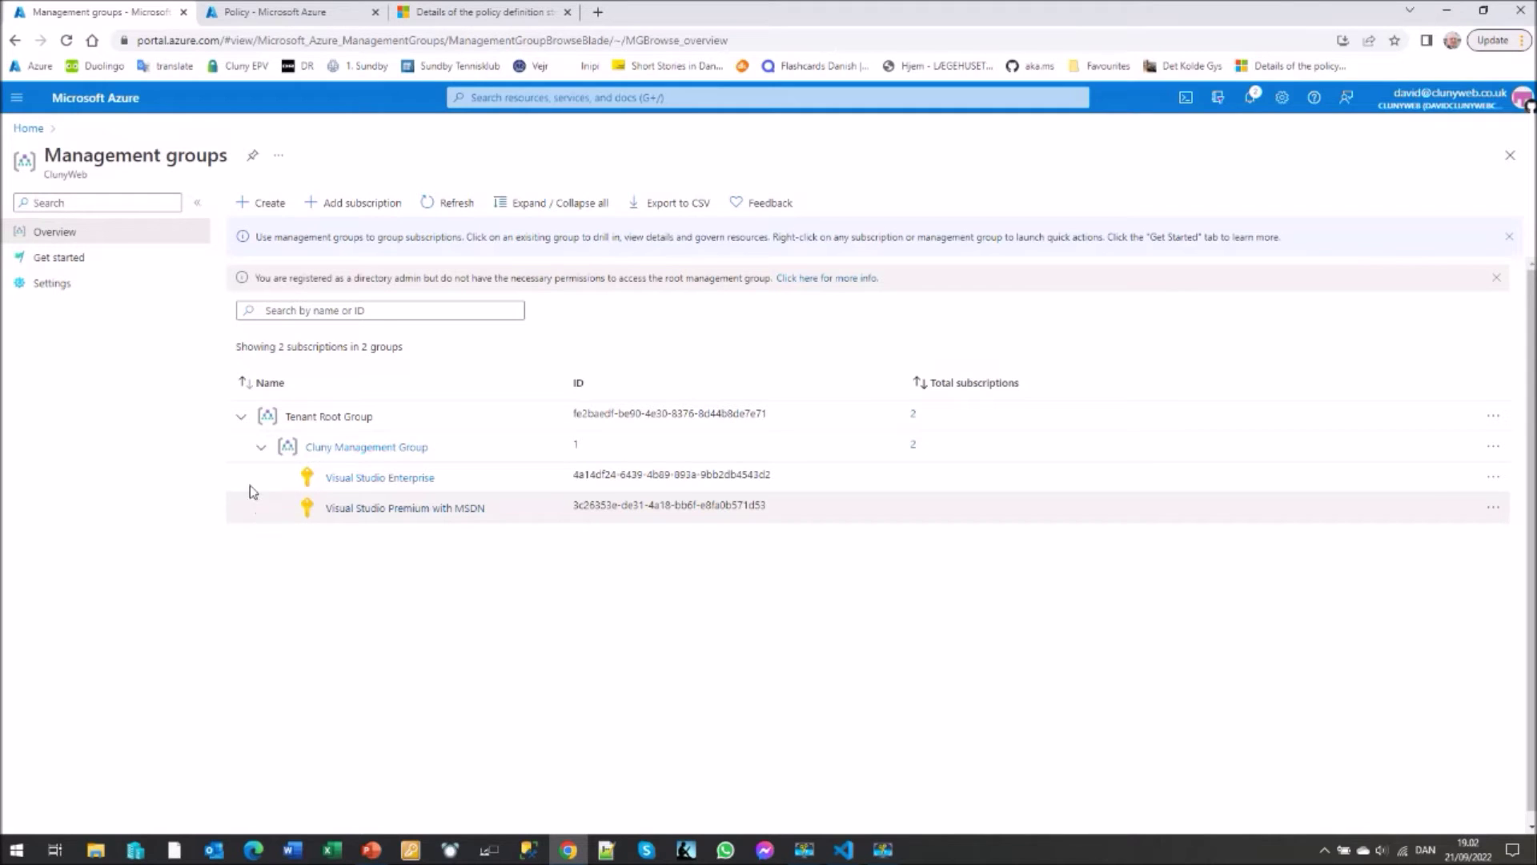
left_click(26, 128)
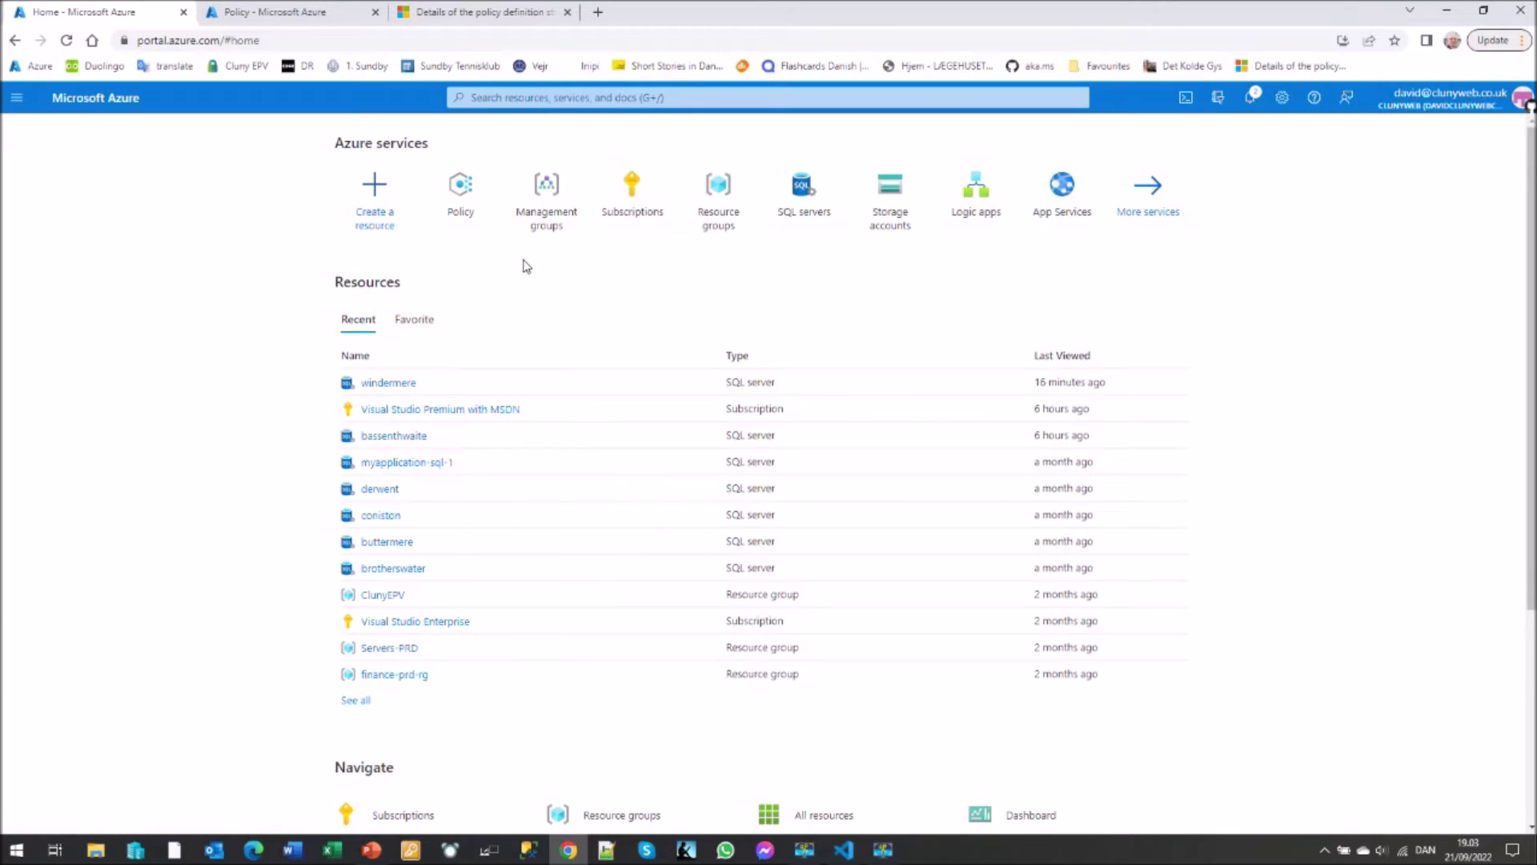
- Scroll All services to Management and governance and open Policy for Visual Studio Enterprise
left_click(1152, 197)
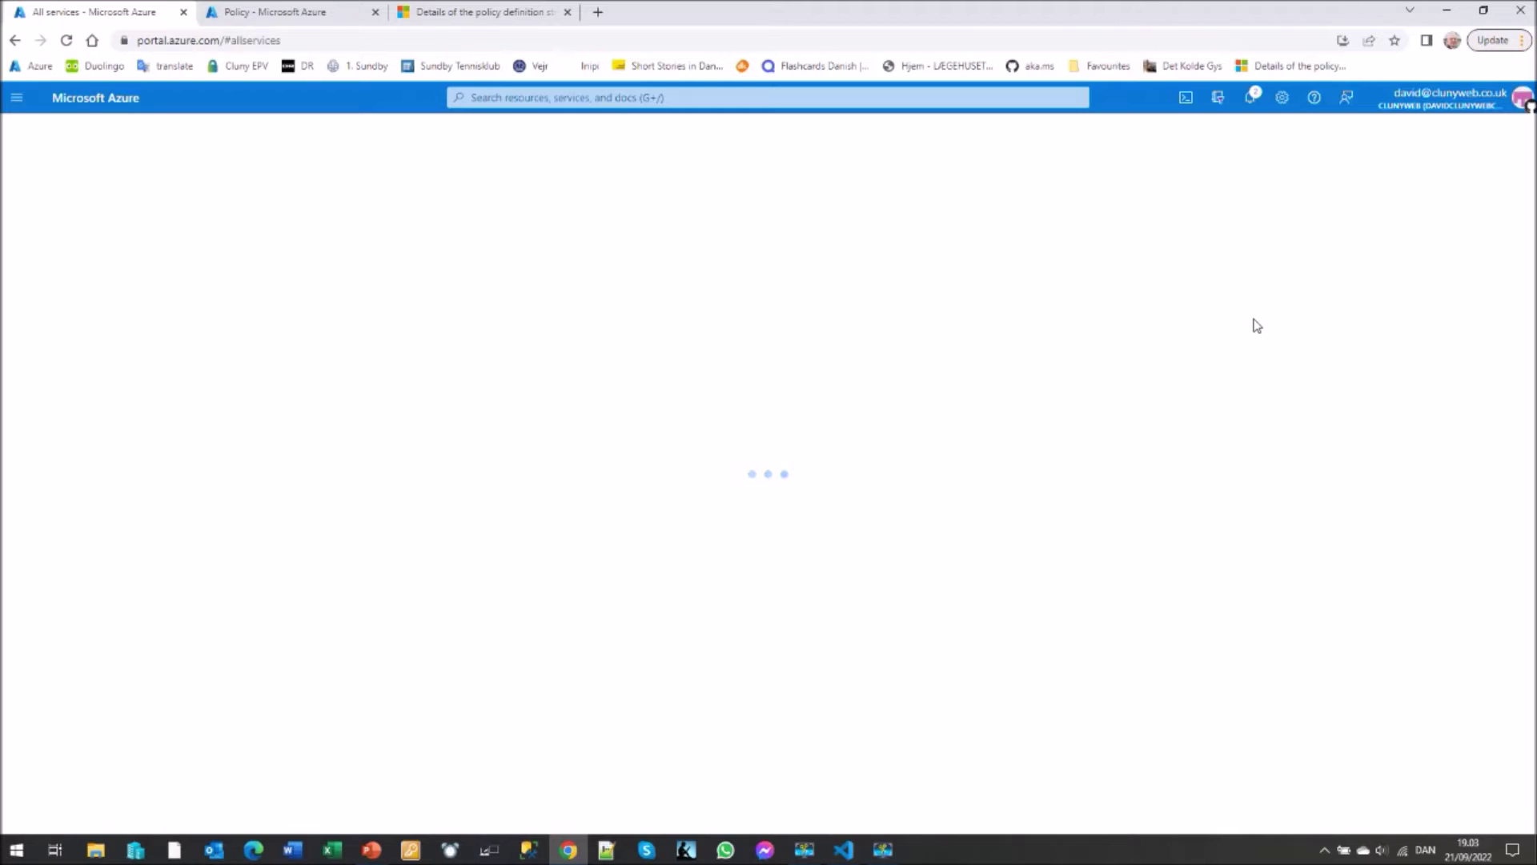
scroll(1331, 356, "down", 13)
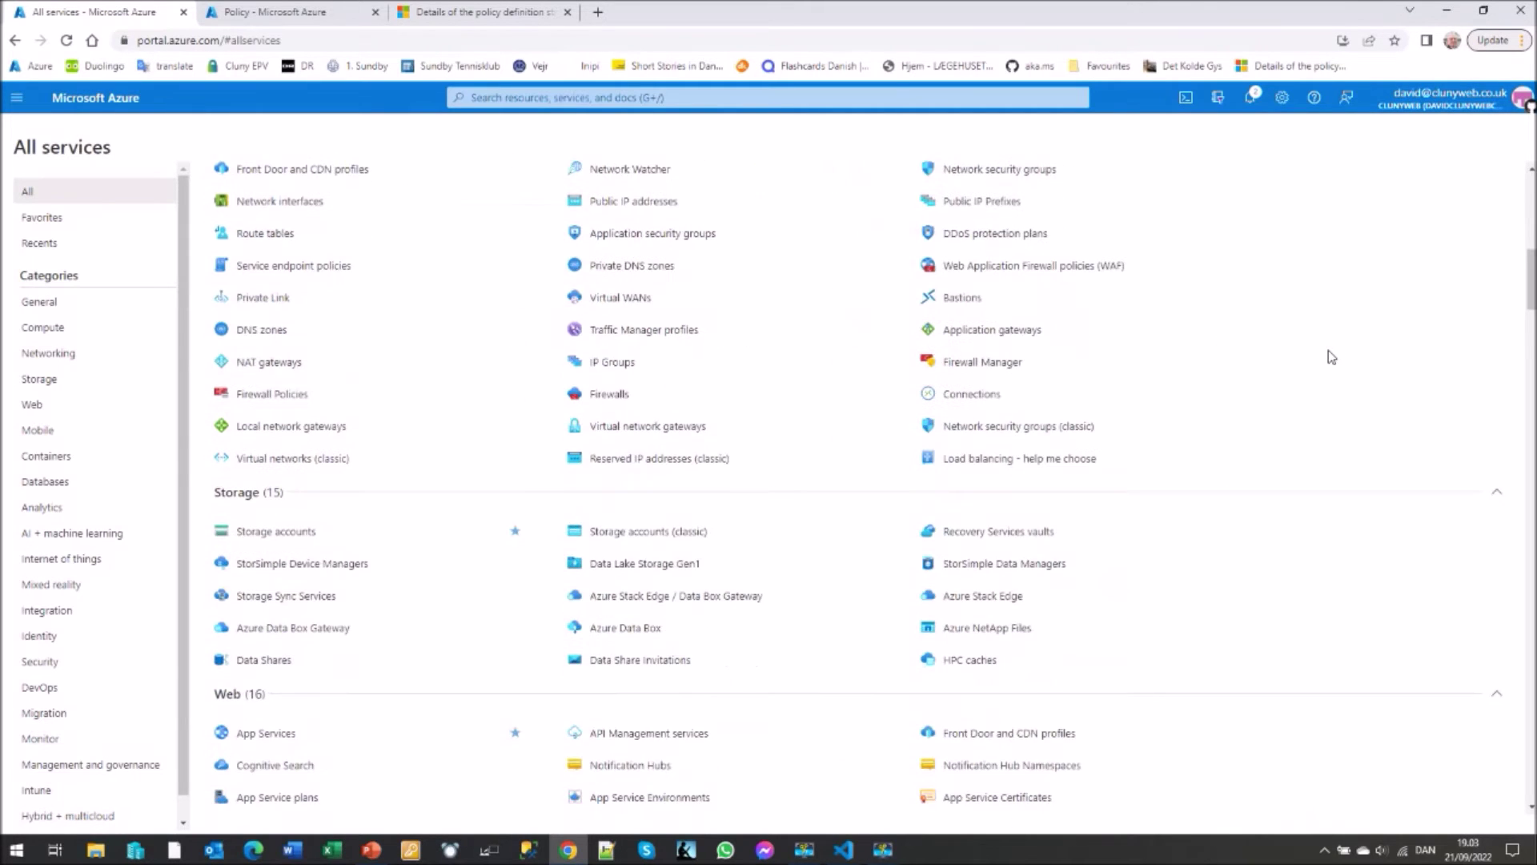
scroll(1331, 357, "down", 14)
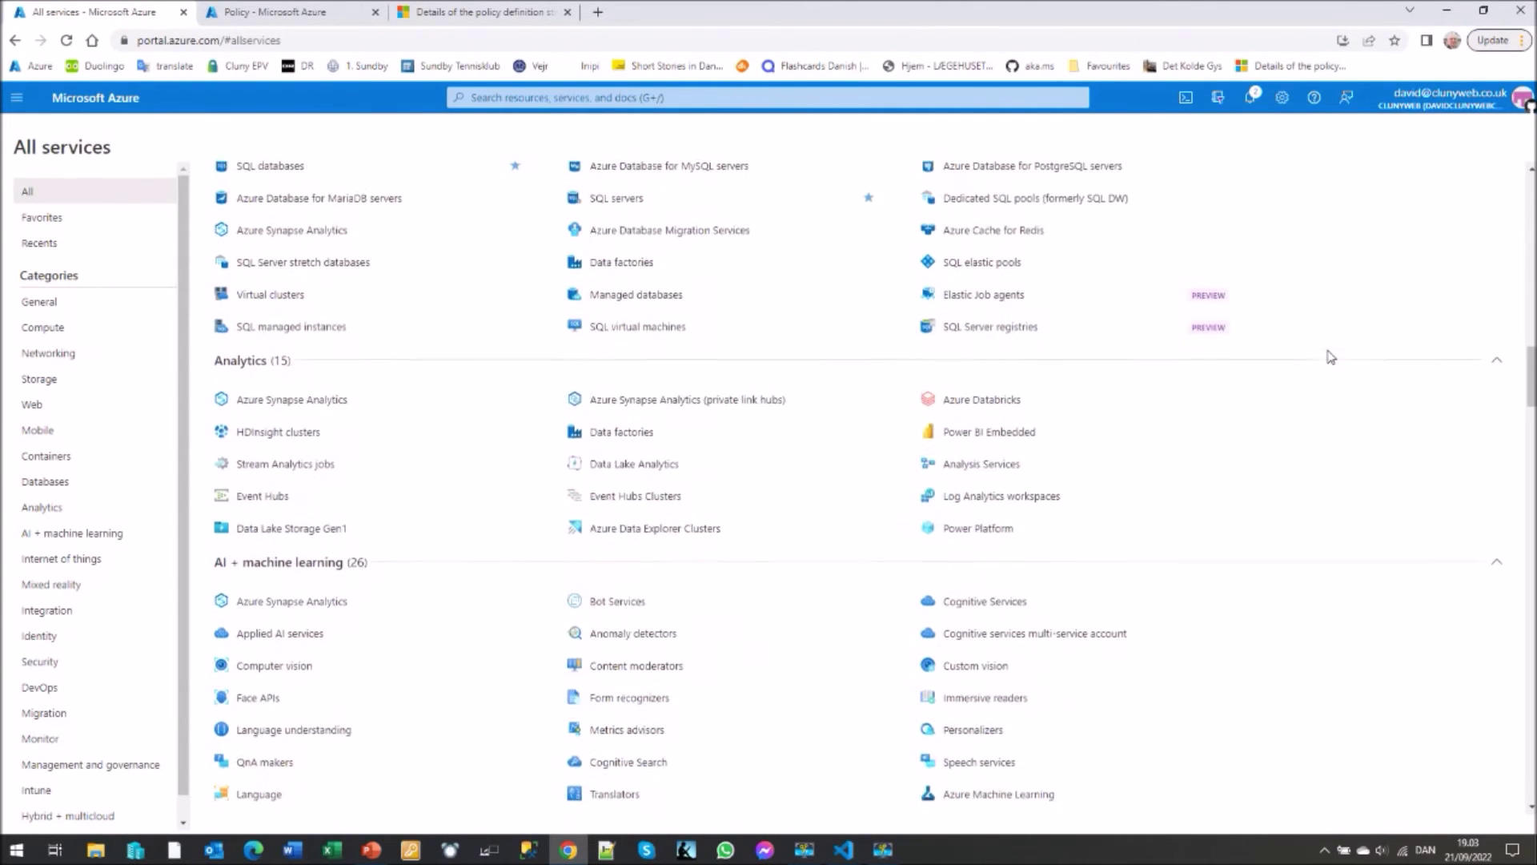
scroll(1331, 357, "down", 9)
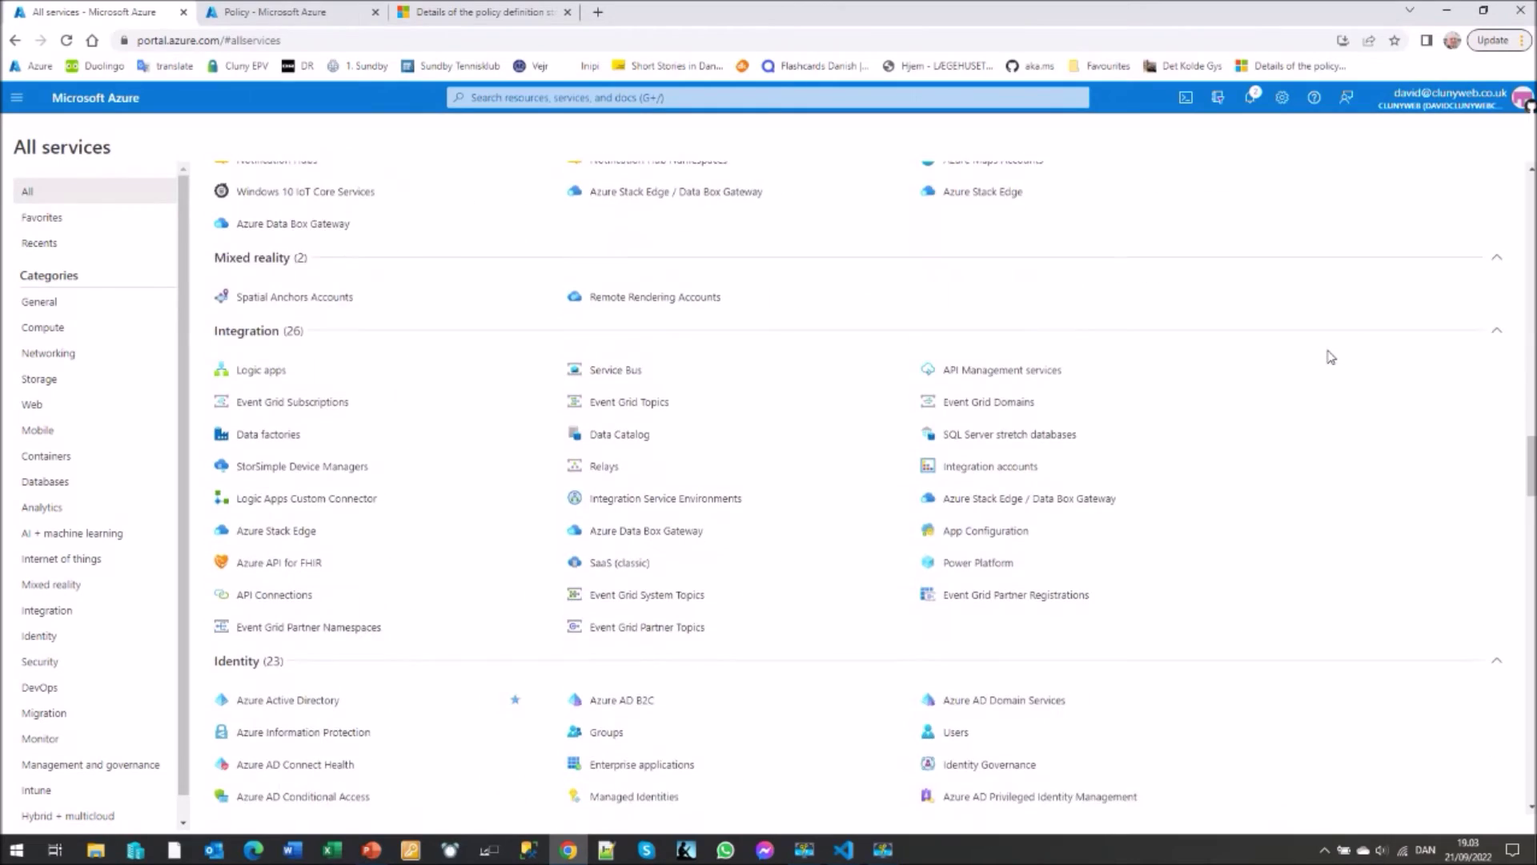
scroll(1331, 356, "down", 6)
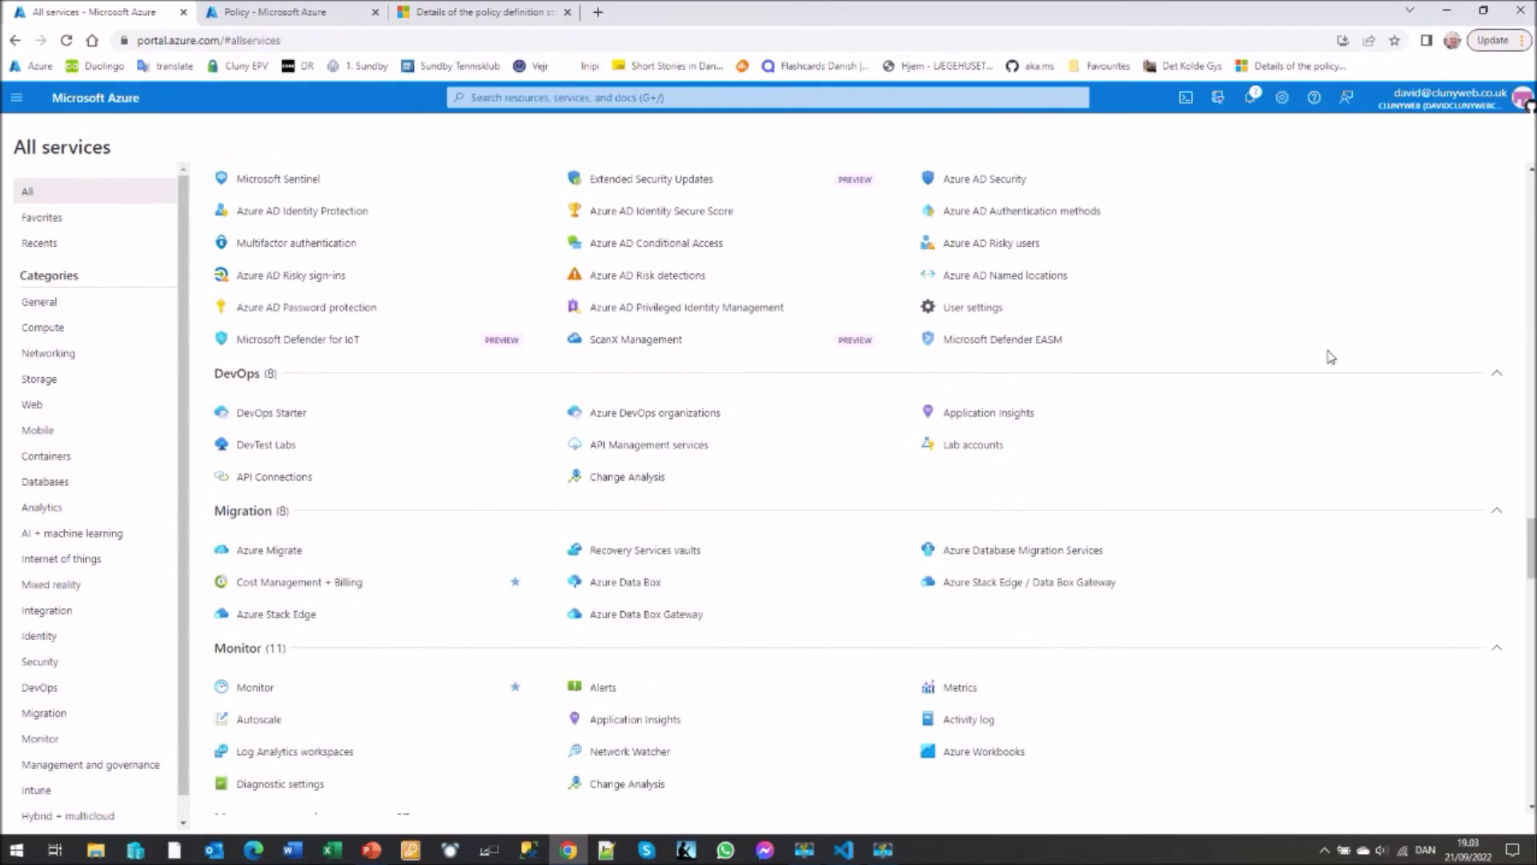
scroll(1331, 357, "down", 7)
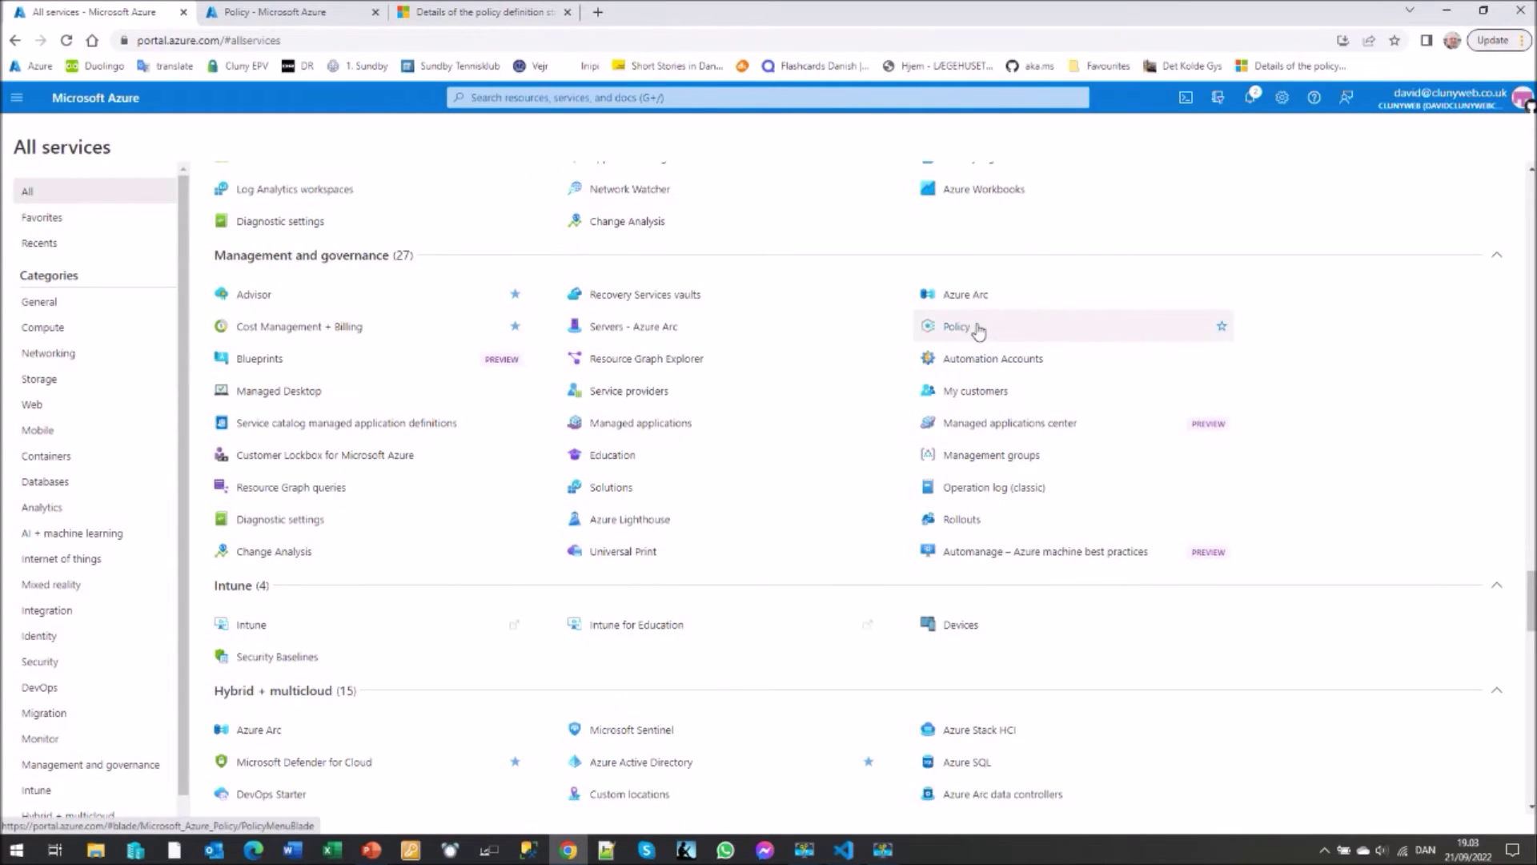
mouse_move(1073, 333)
mouse_move(969, 458)
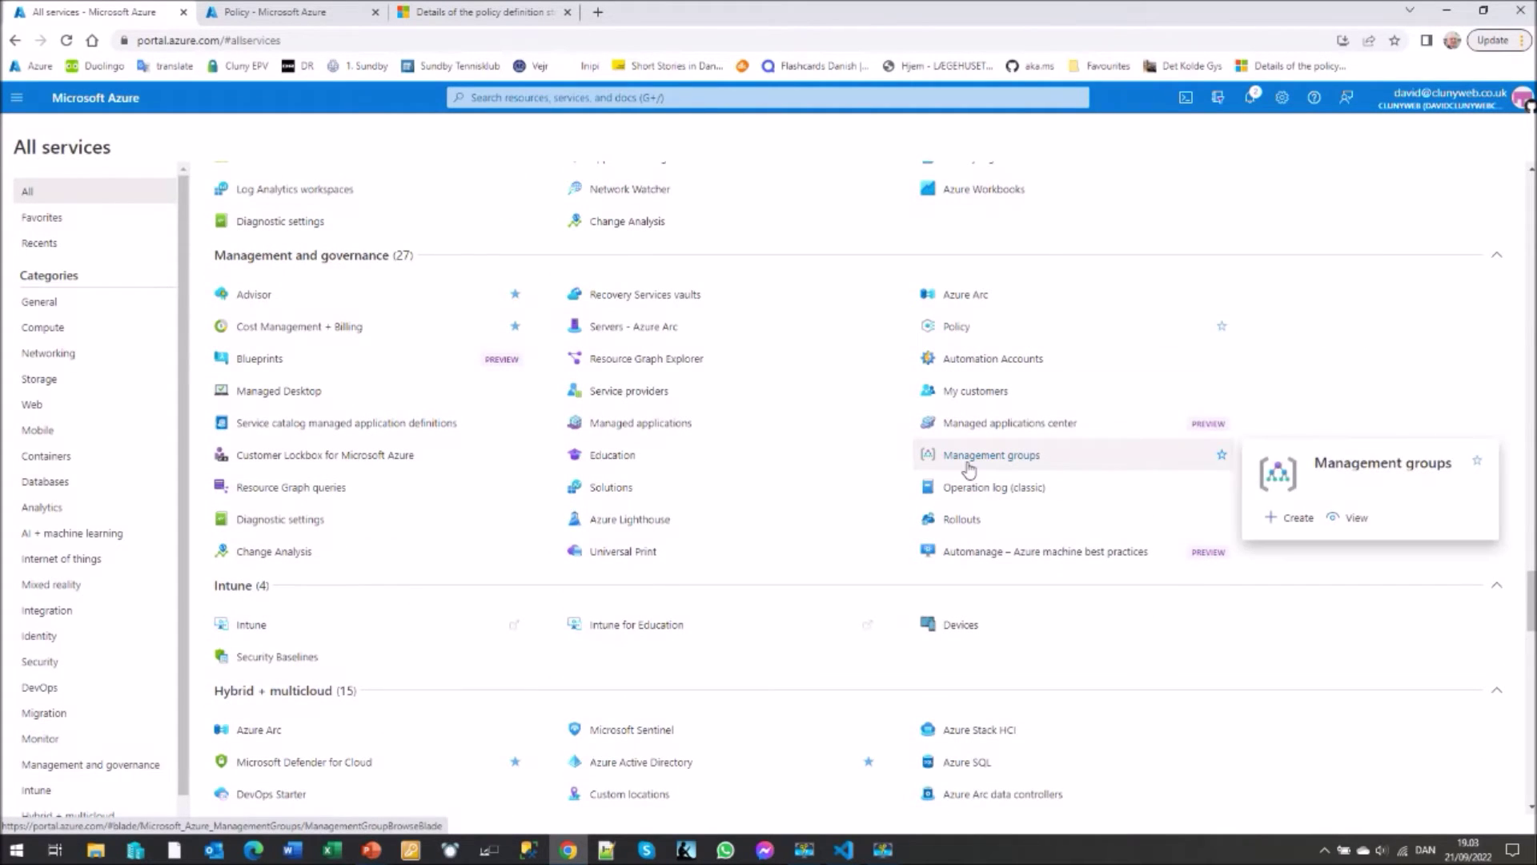
left_click(961, 328)
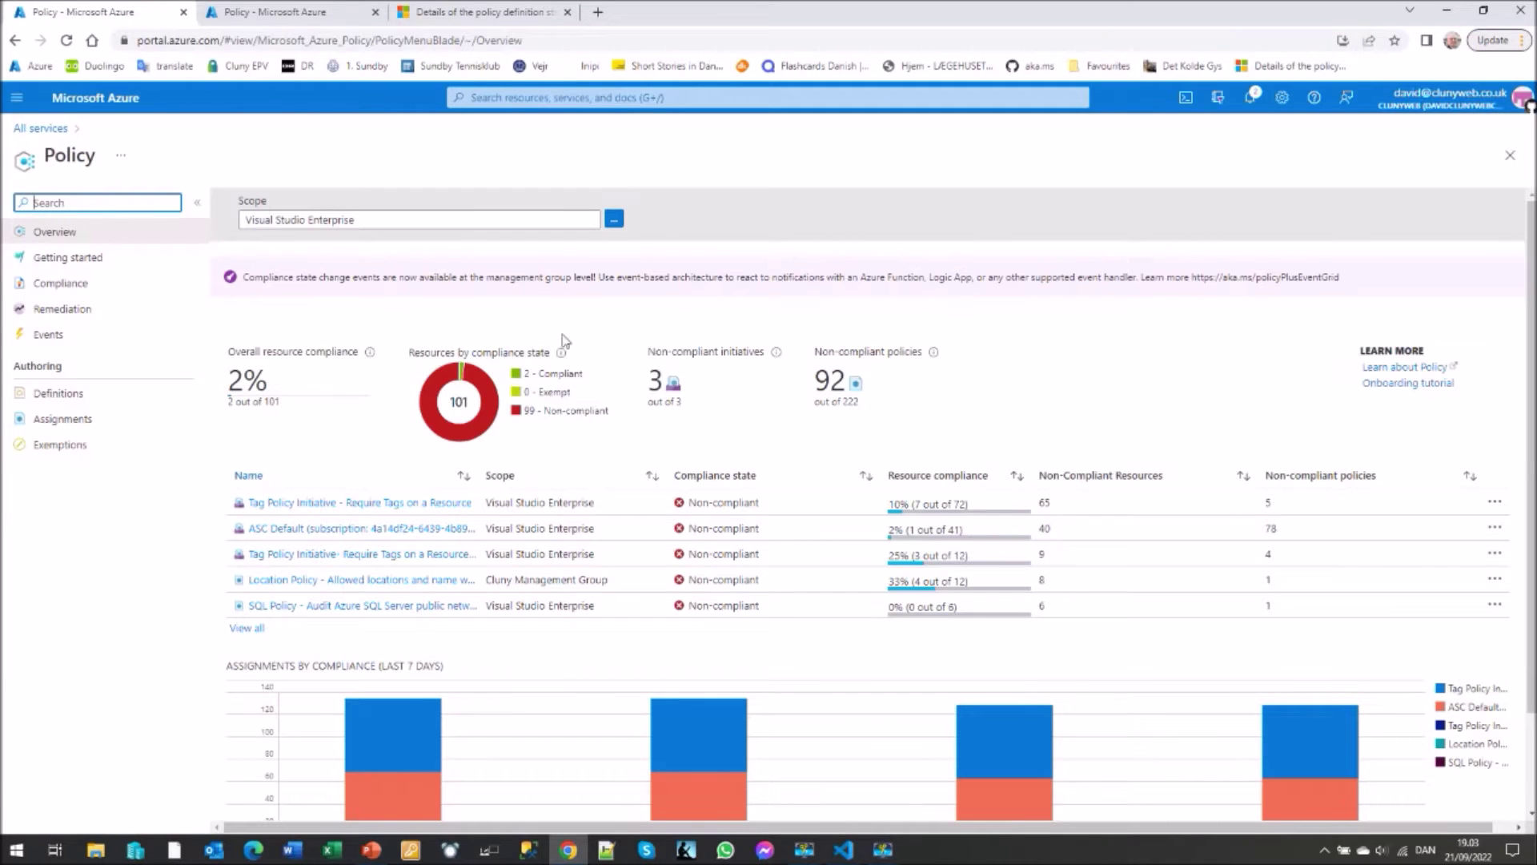
- Open the Compliance list and widen both the Name and Resource compliance columns
left_click(64, 285)
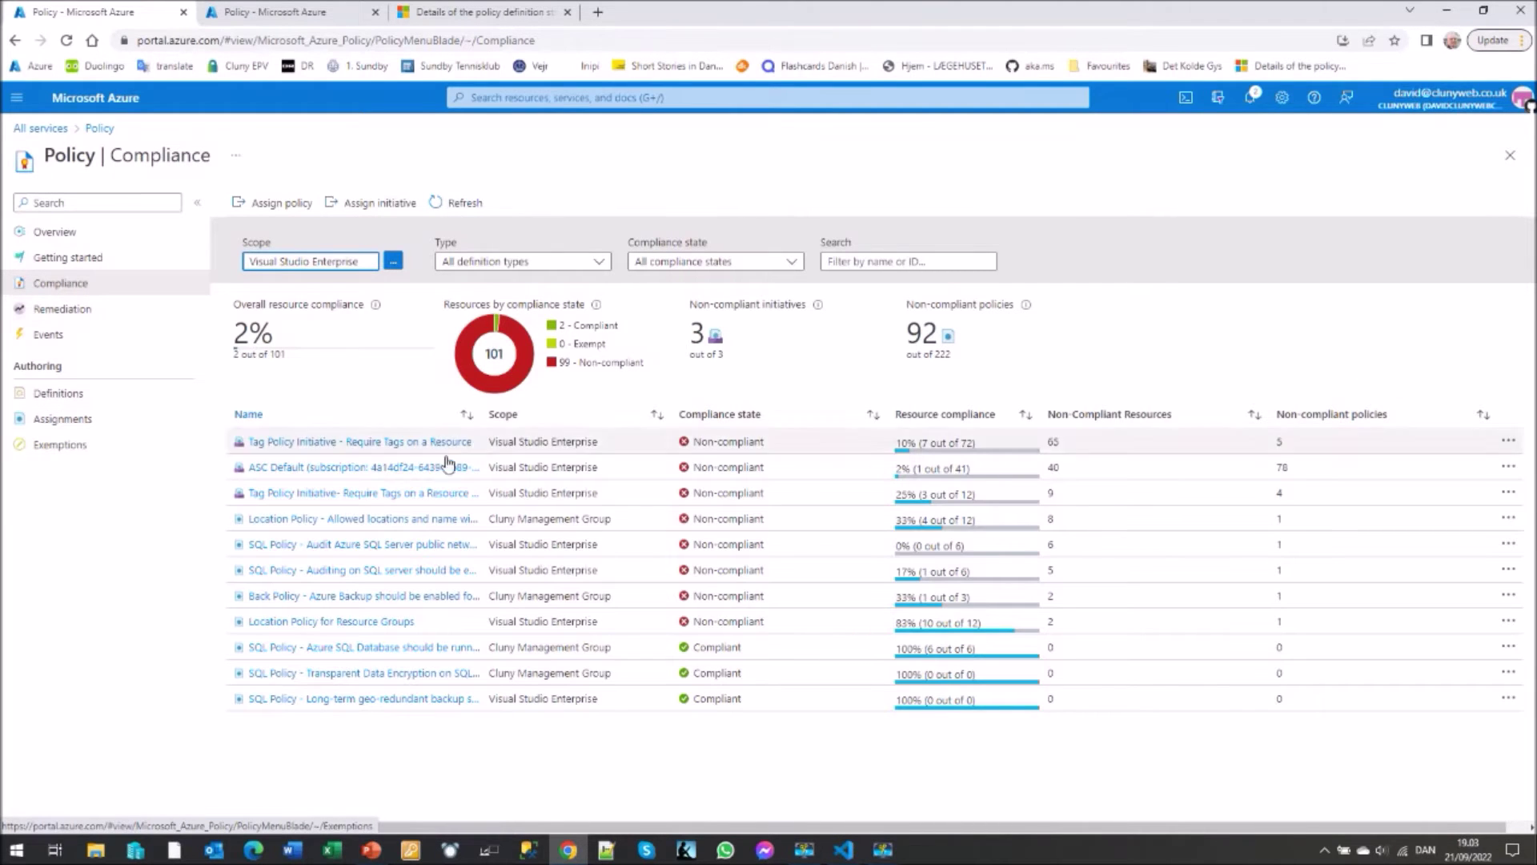
left_click_drag(483, 414, 659, 431)
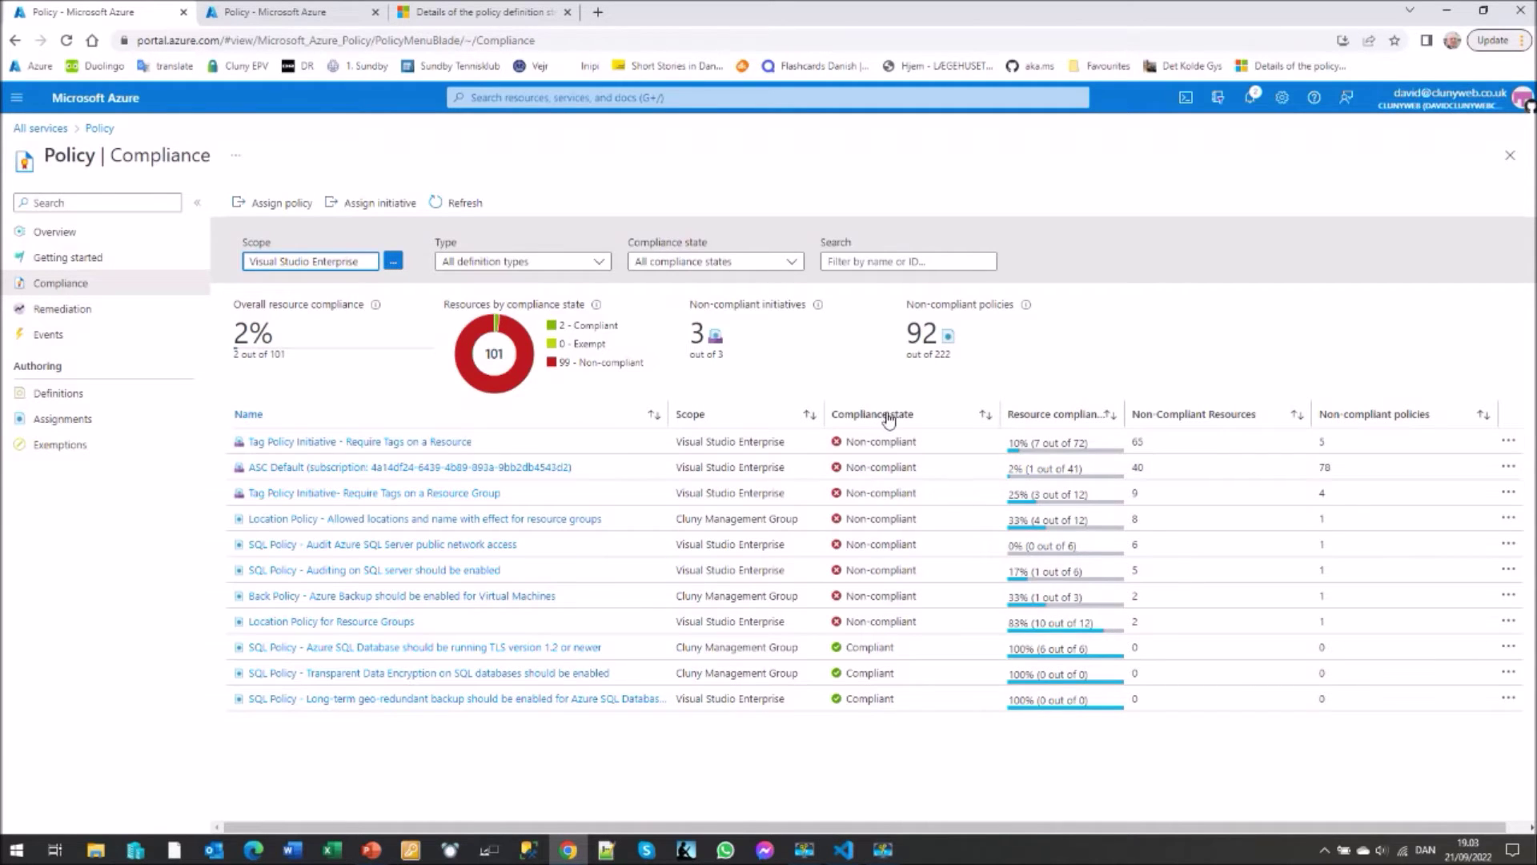
left_click_drag(1141, 409, 1212, 420)
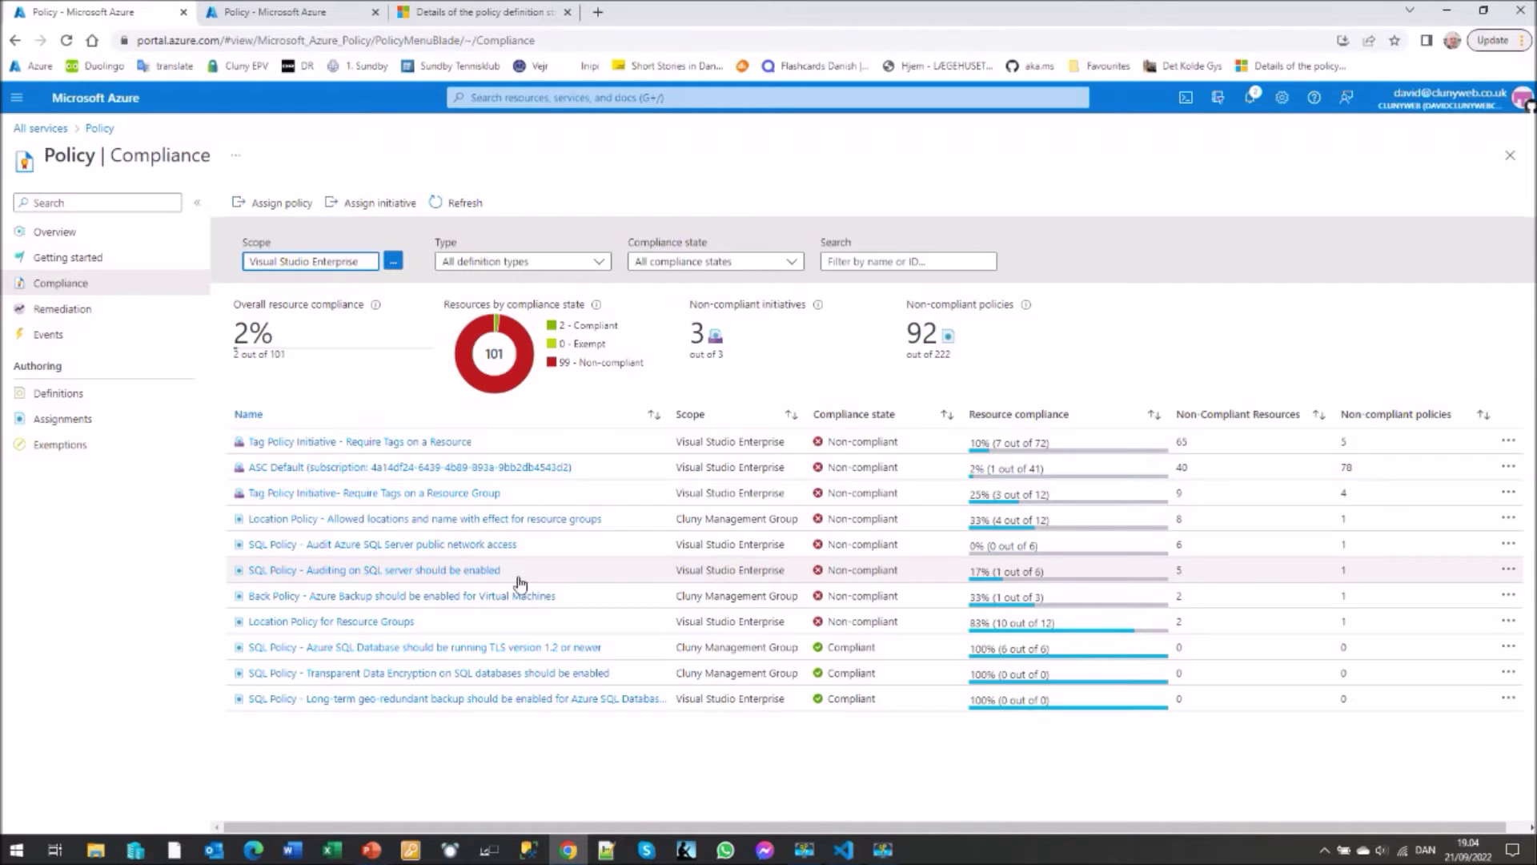
left_click(402, 571)
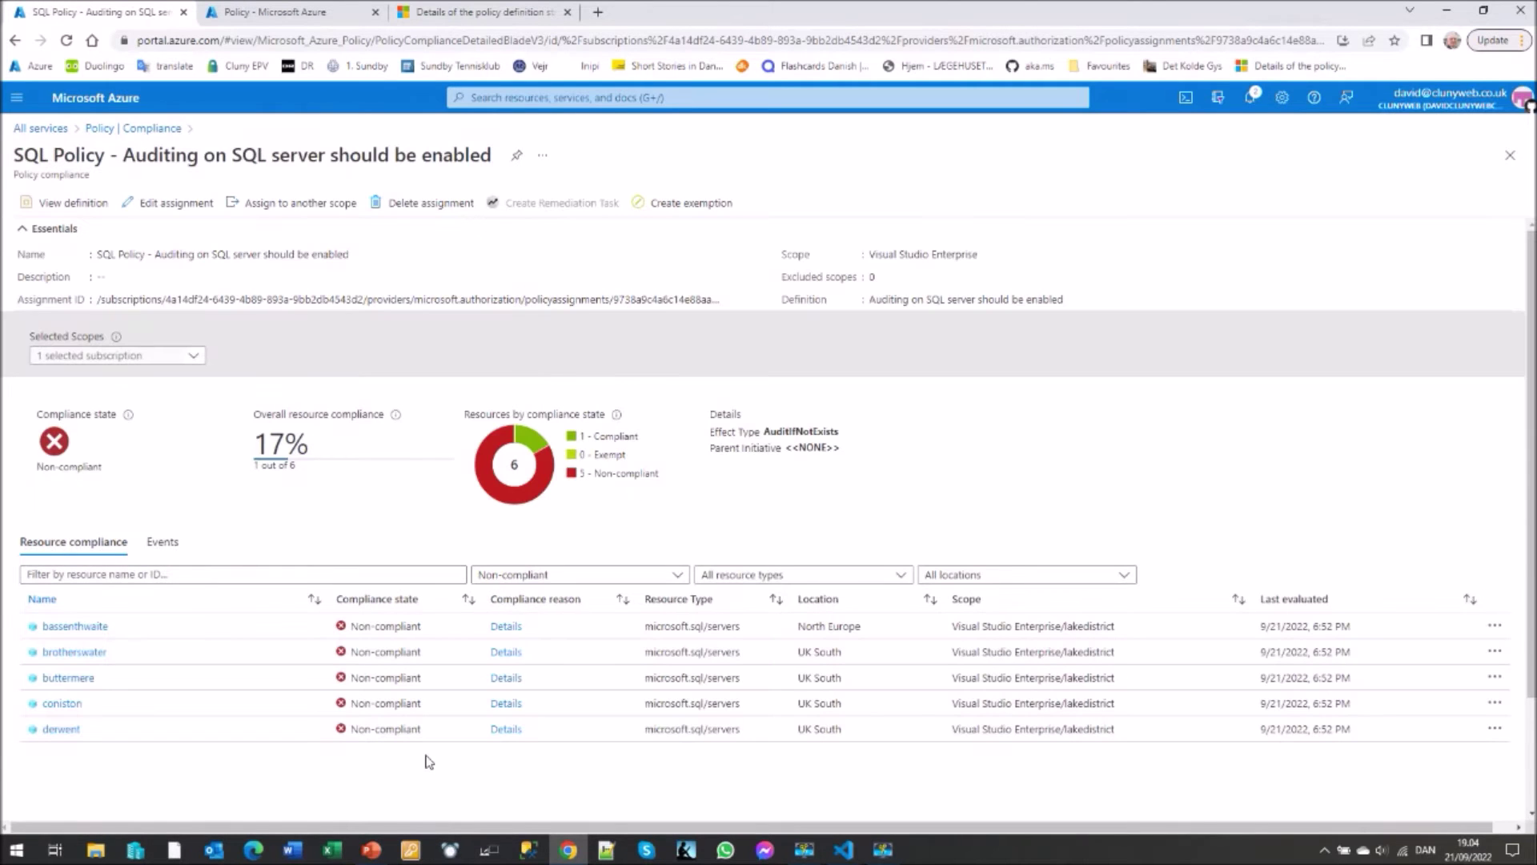
left_click(643, 576)
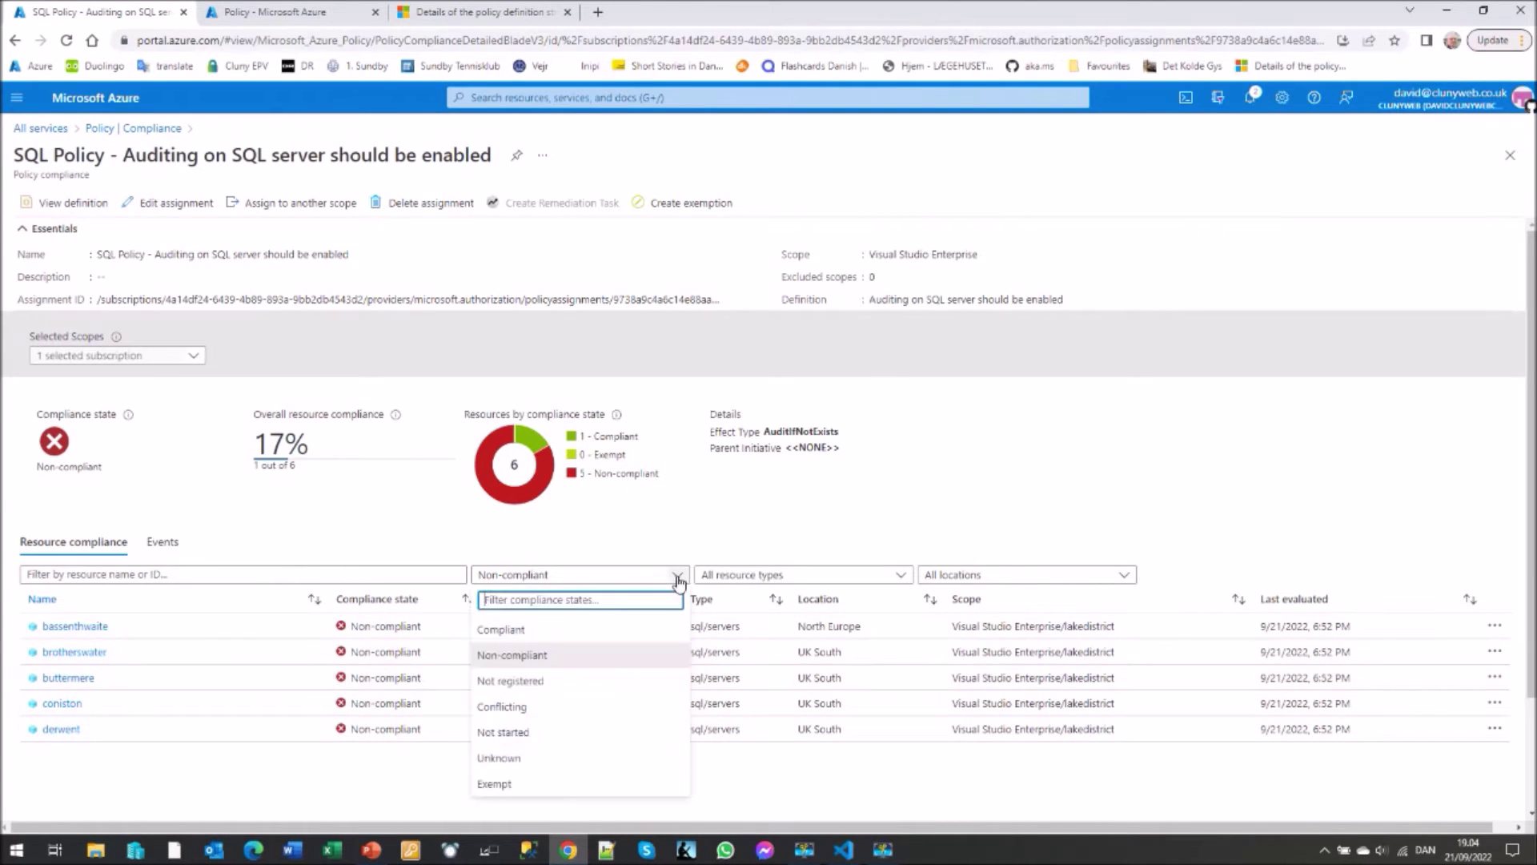
left_click(519, 633)
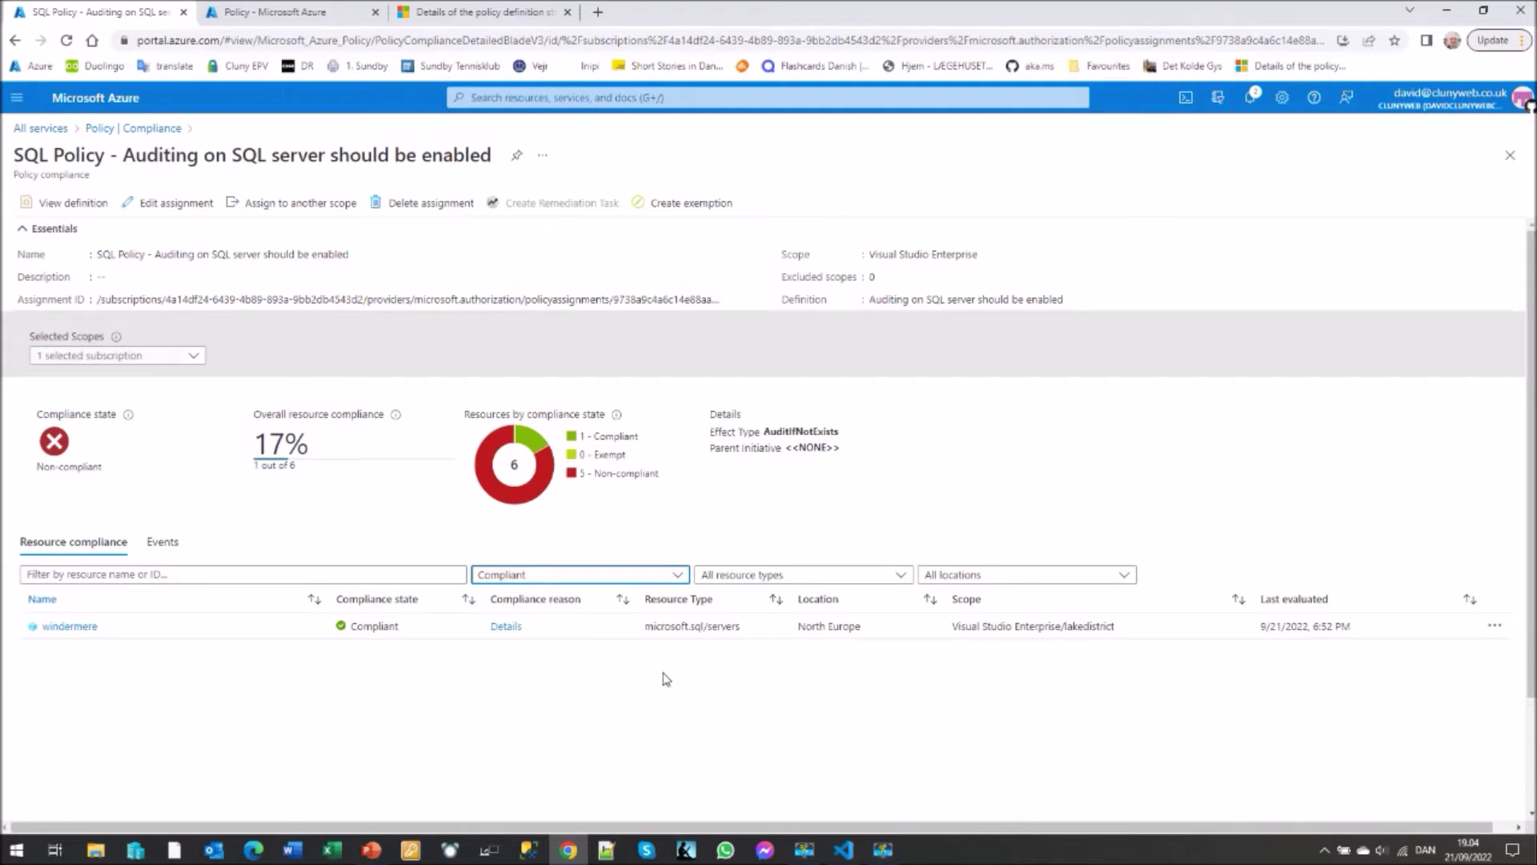
left_click(674, 575)
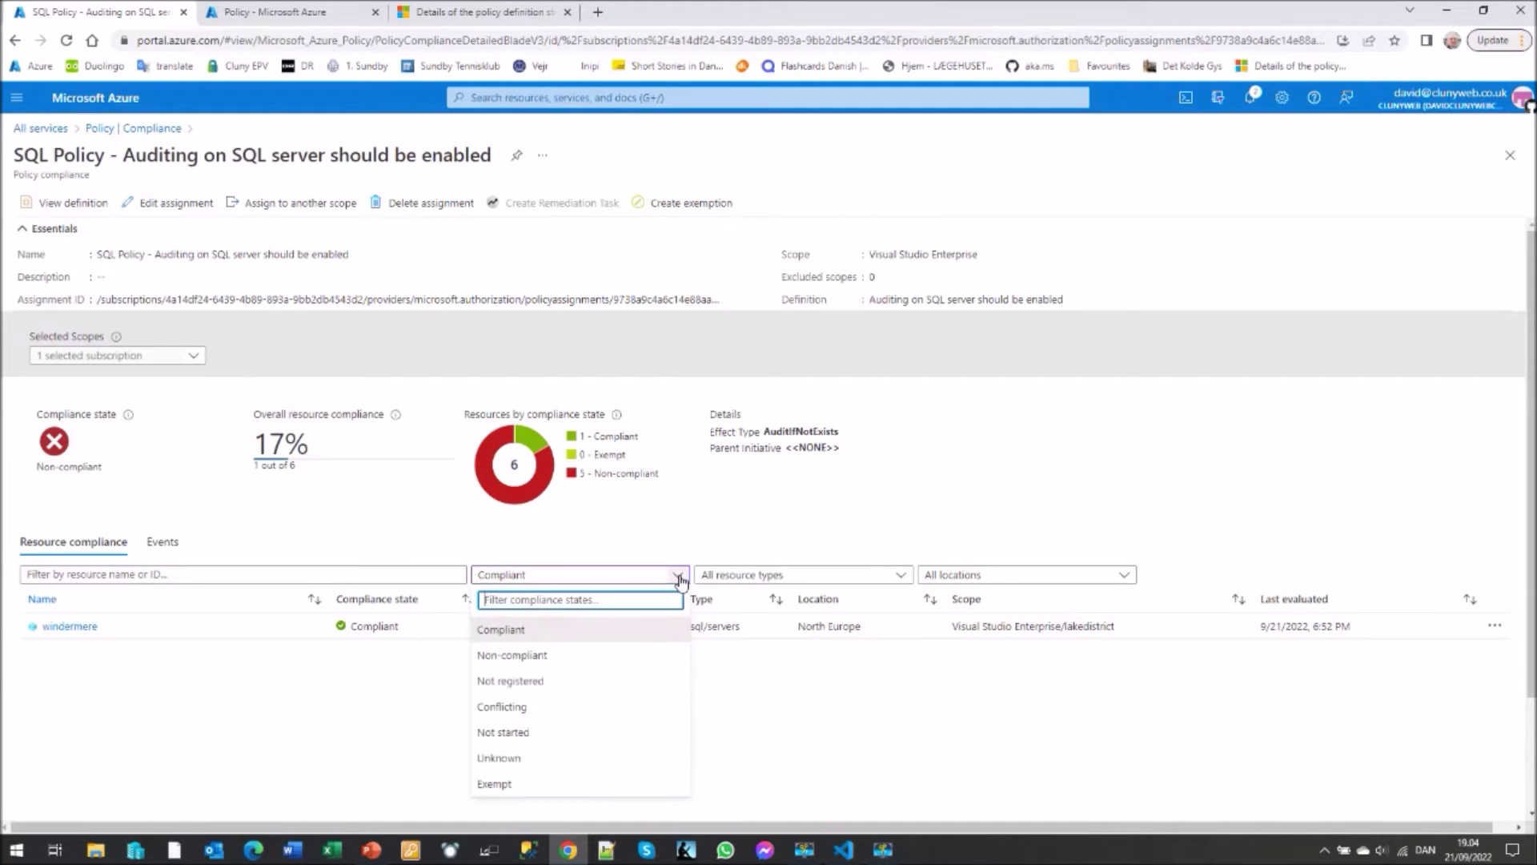
left_click(532, 654)
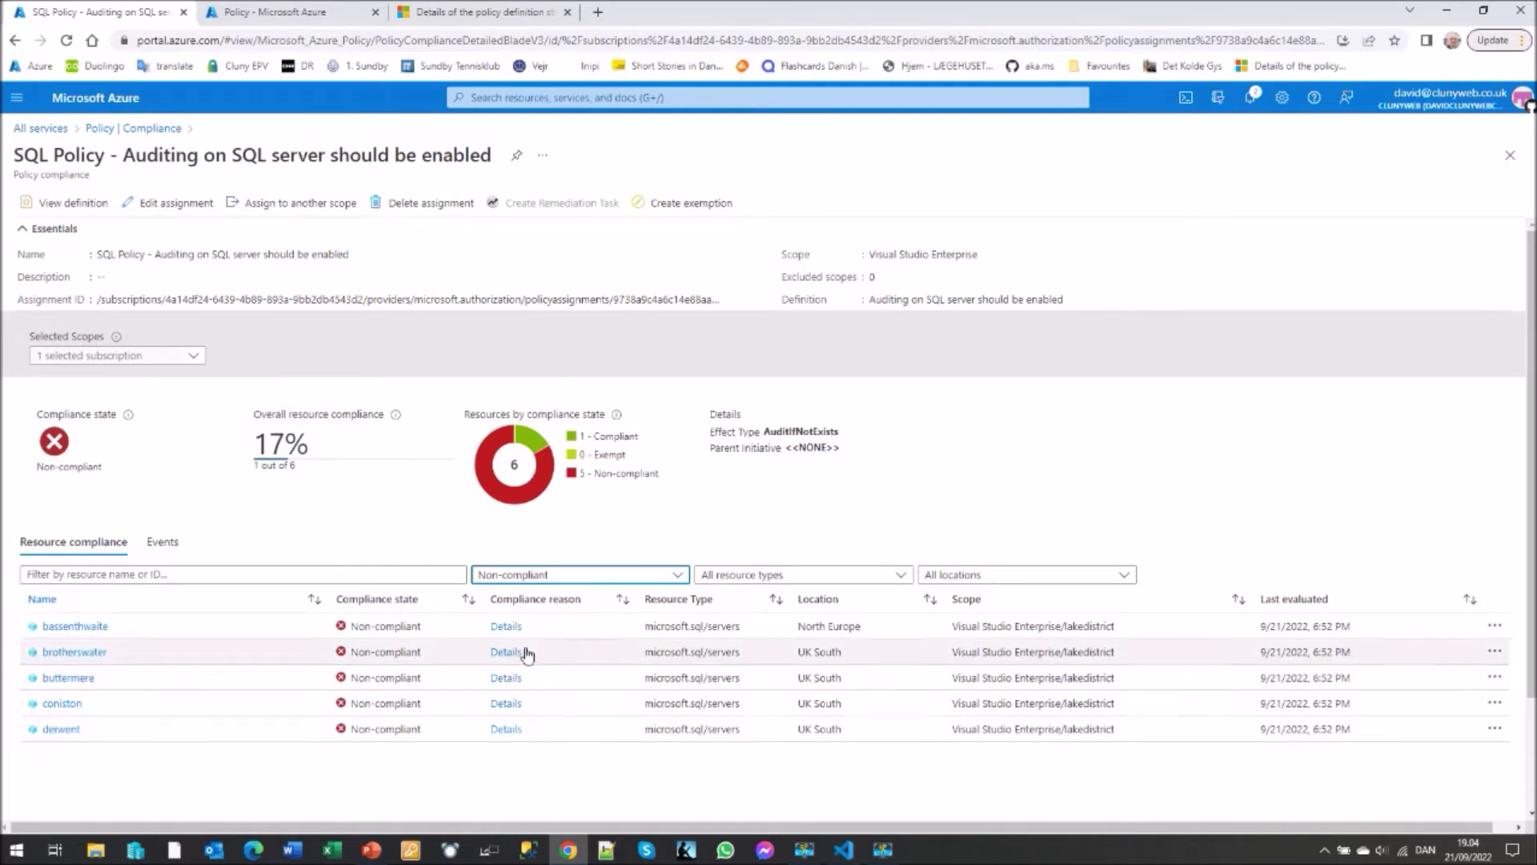
left_click(505, 629)
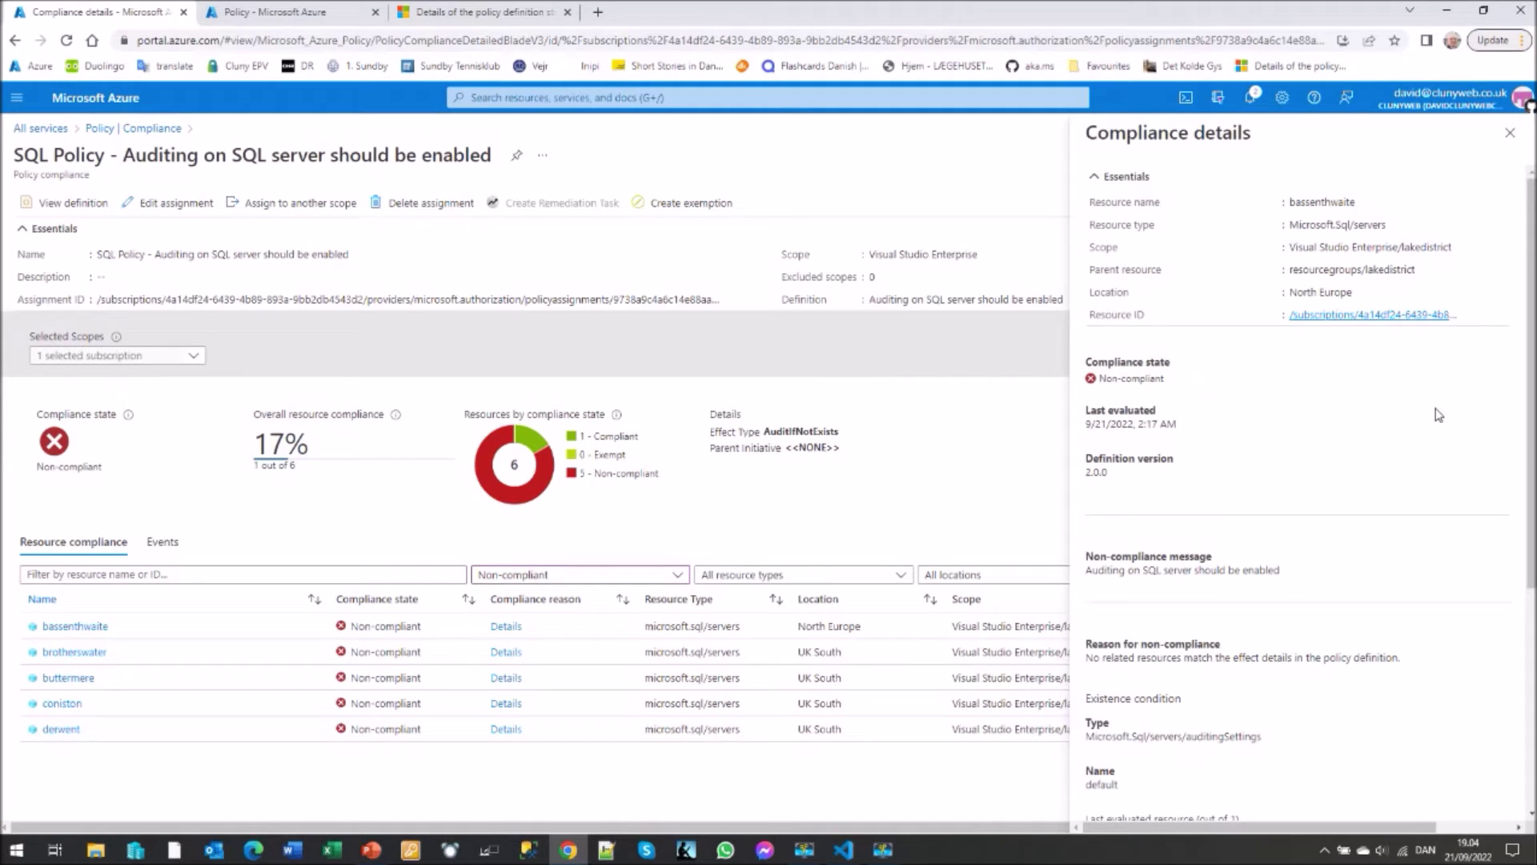
- Scroll bassenthwaite's compliance details to the Disabled auditing state, then close them
scroll(1439, 415, "down", 1)
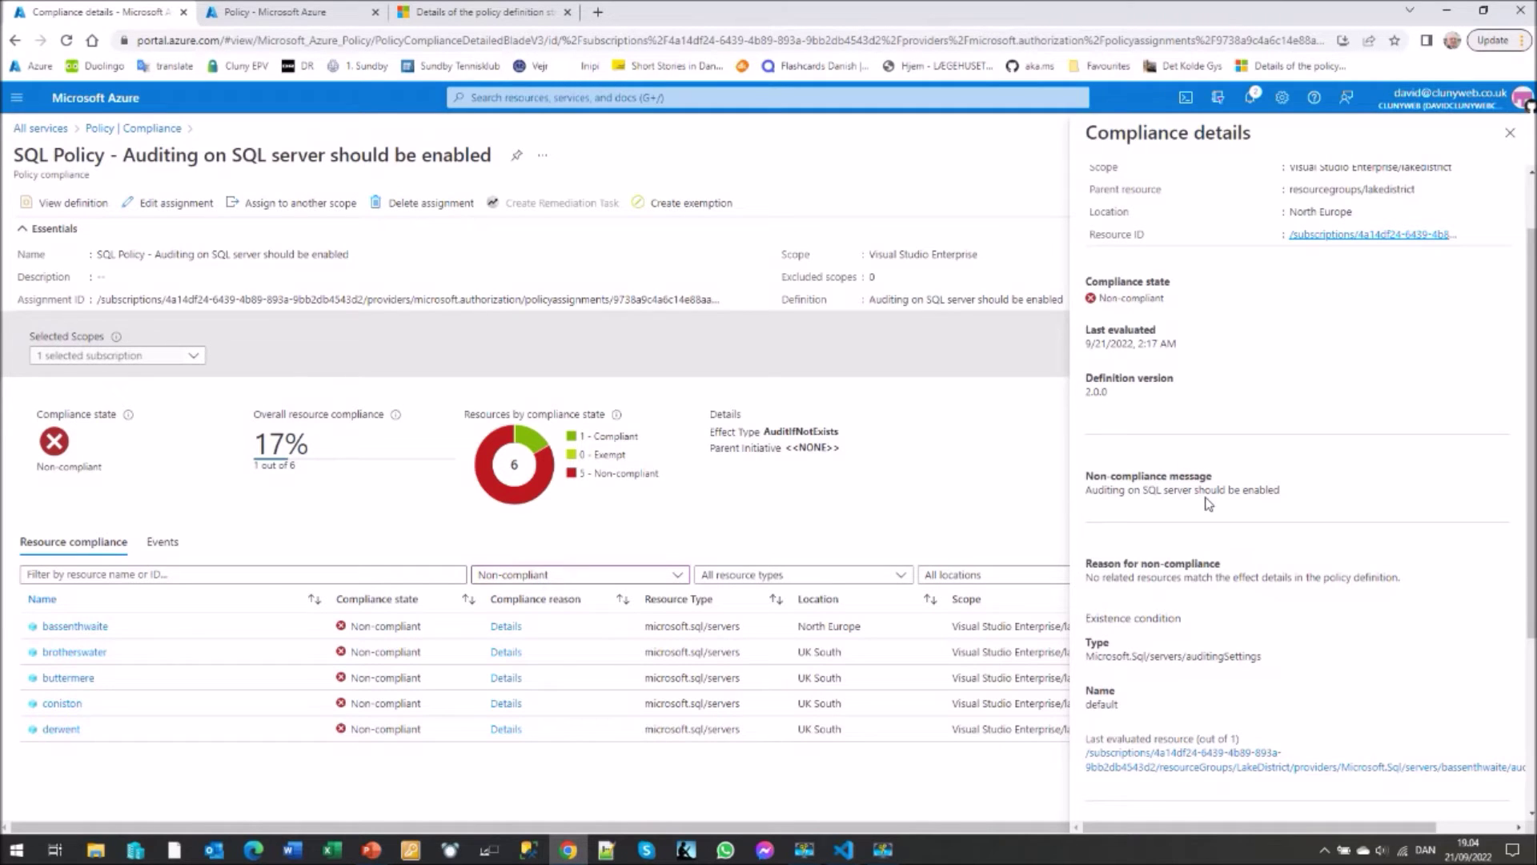
scroll(1209, 502, "down", 3)
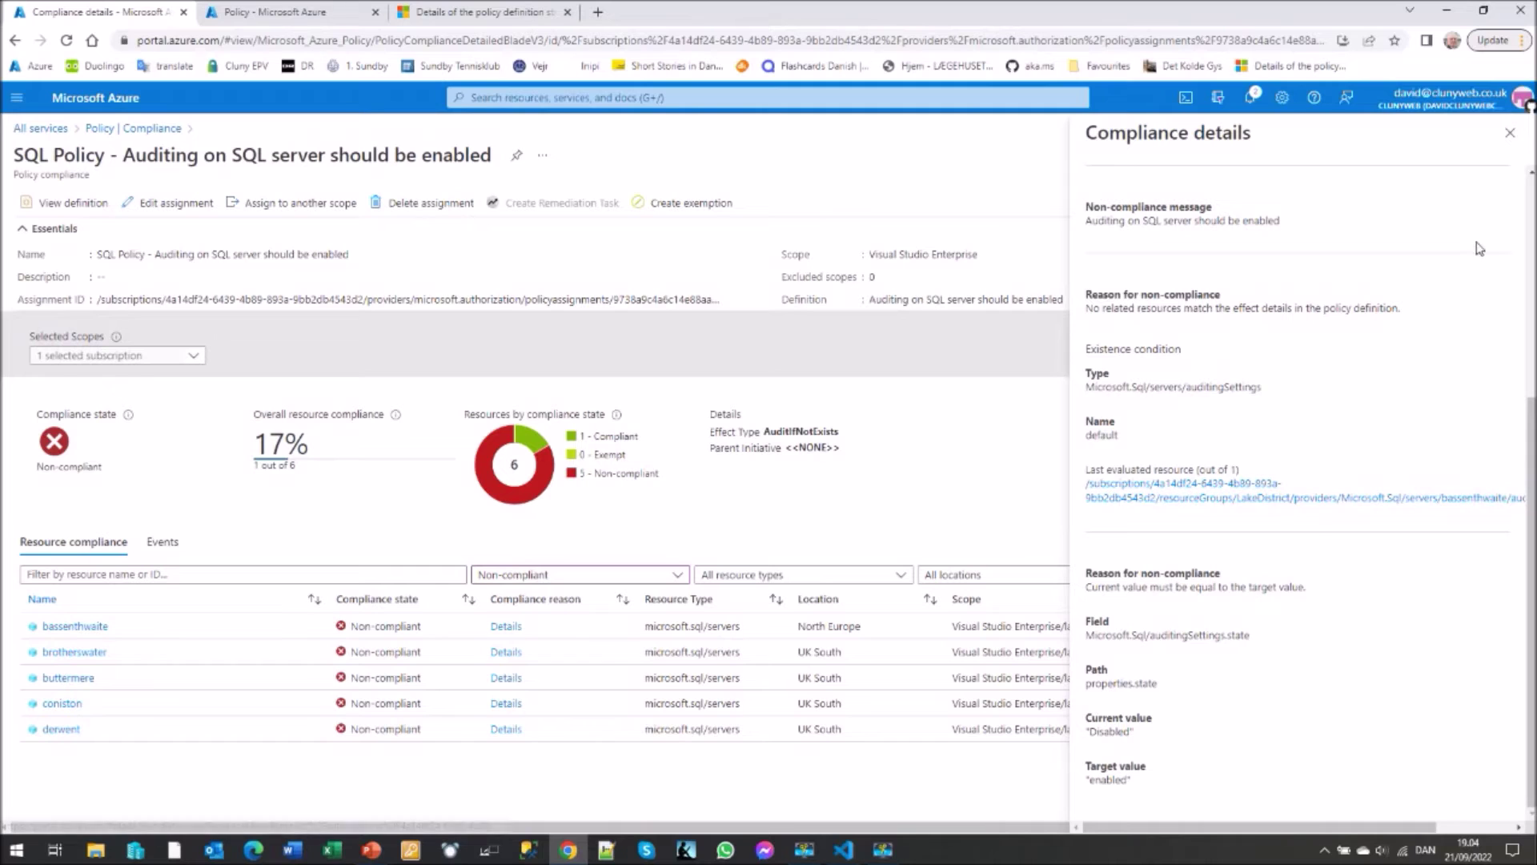
left_click(1509, 135)
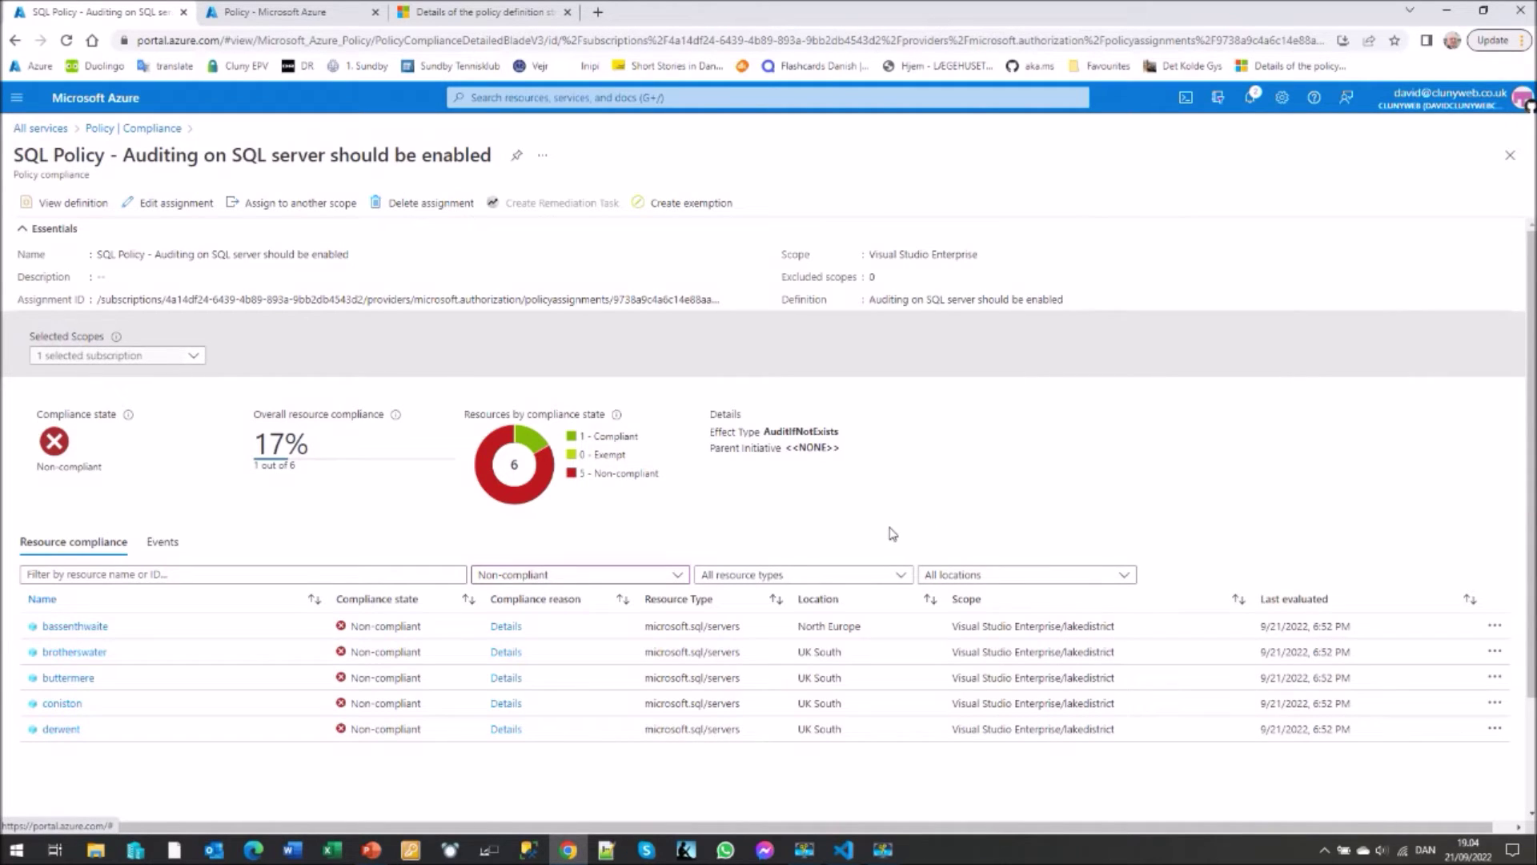
- Return to the Policy | Compliance list via the Compliance breadcrumb
left_click(134, 129)
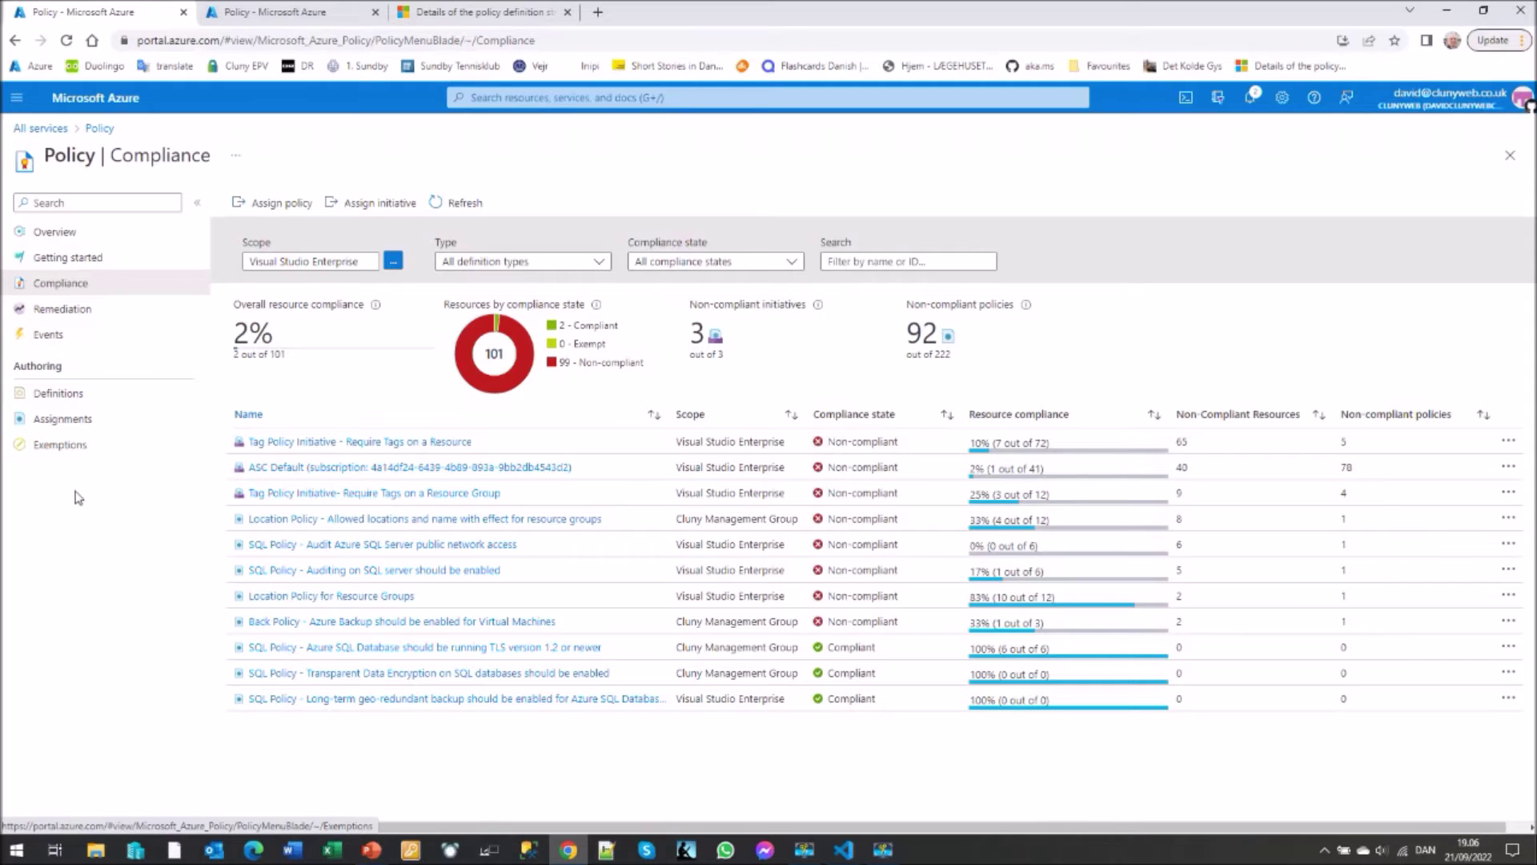
- Open Policy Definitions, browse the custom and built-in definitions, and open the Category filter
left_click(58, 397)
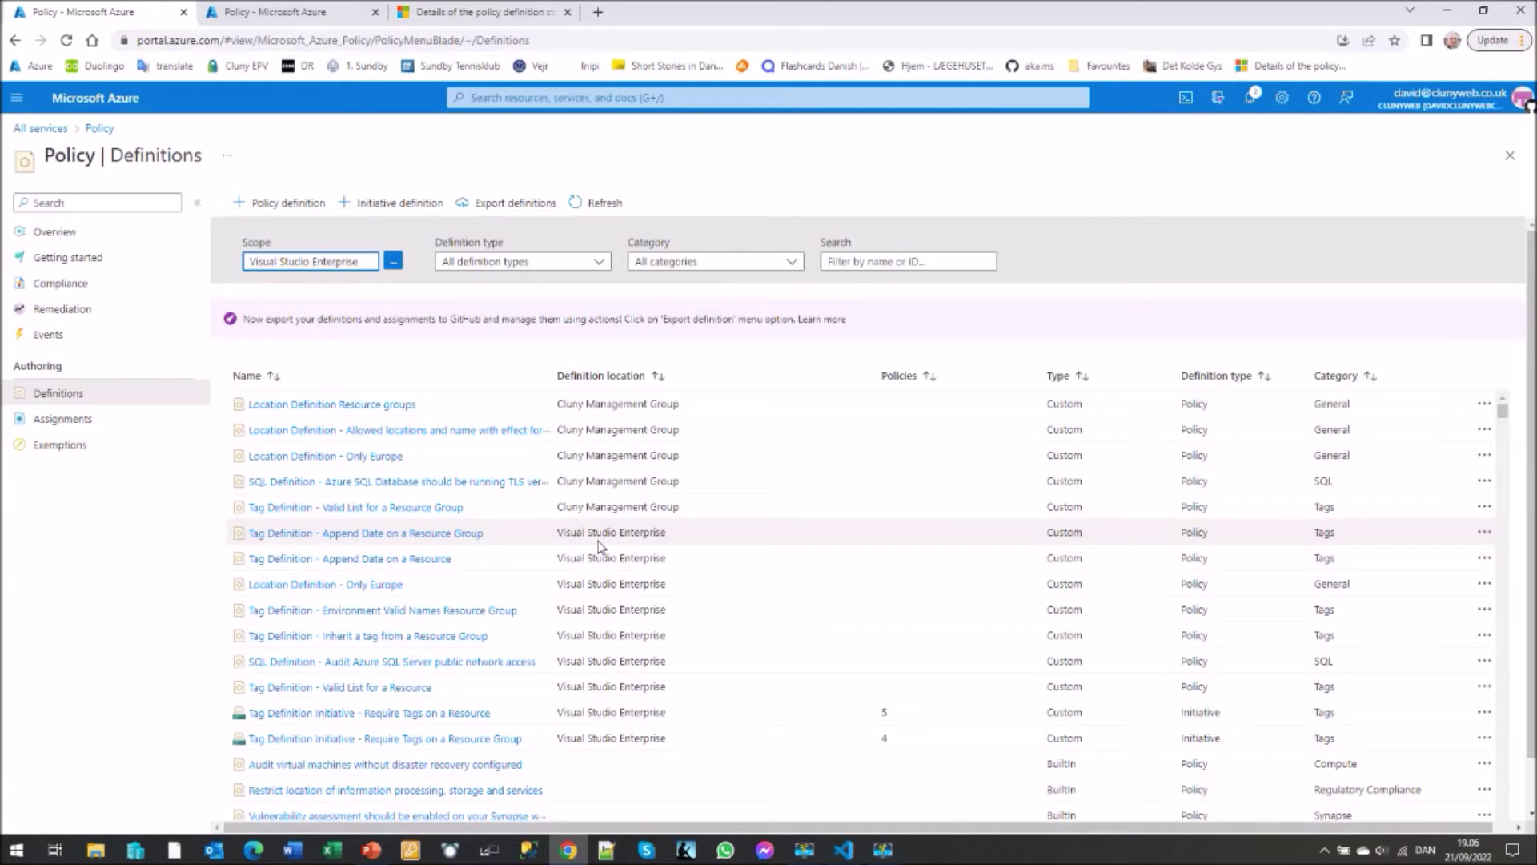
scroll(780, 628, "down", 2)
scroll(781, 628, "down", 1)
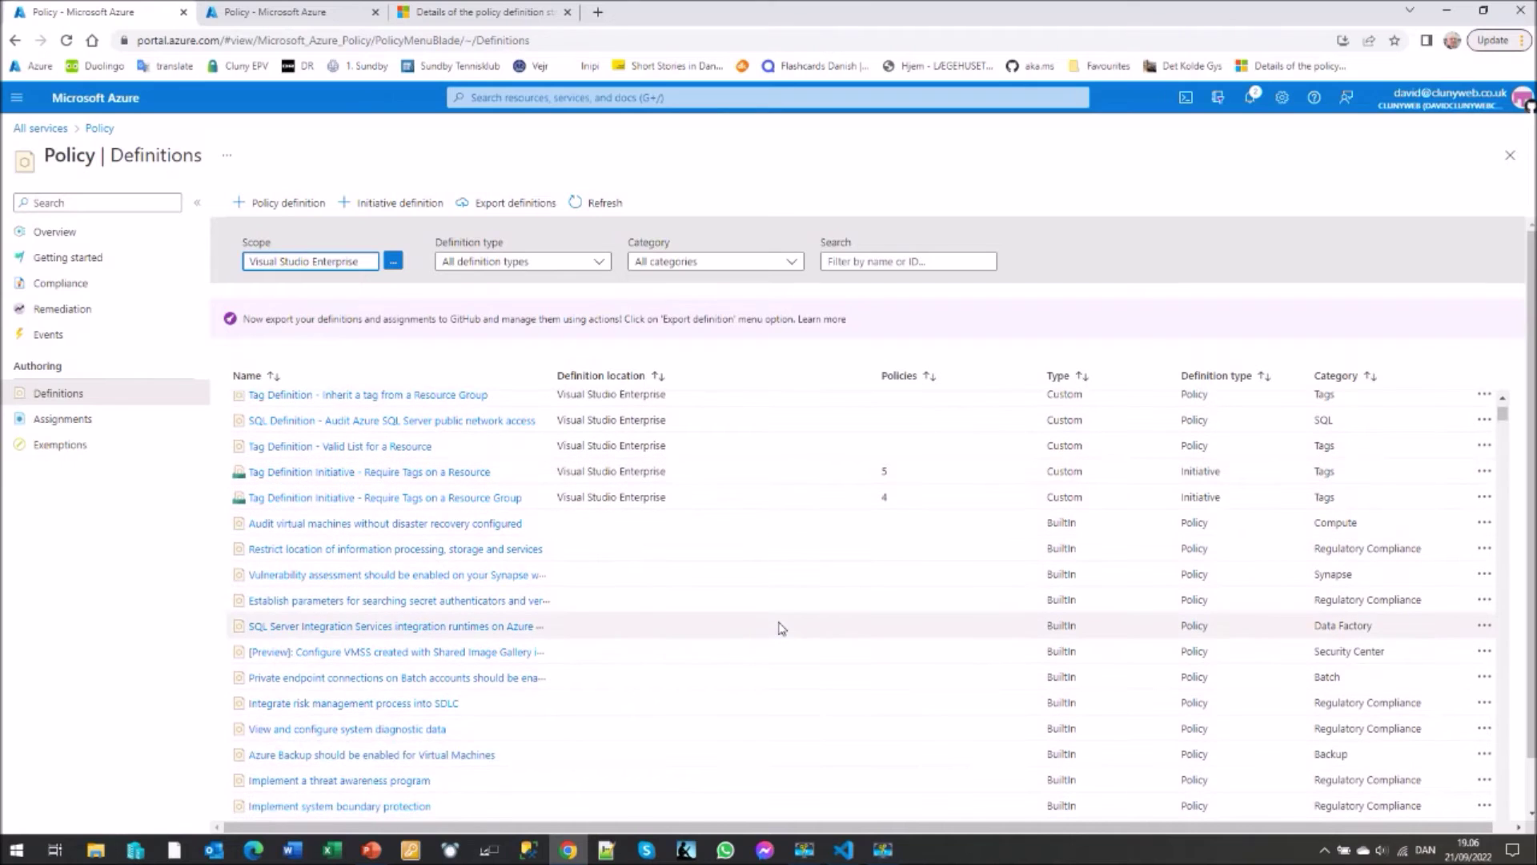
scroll(782, 625, "down", 4)
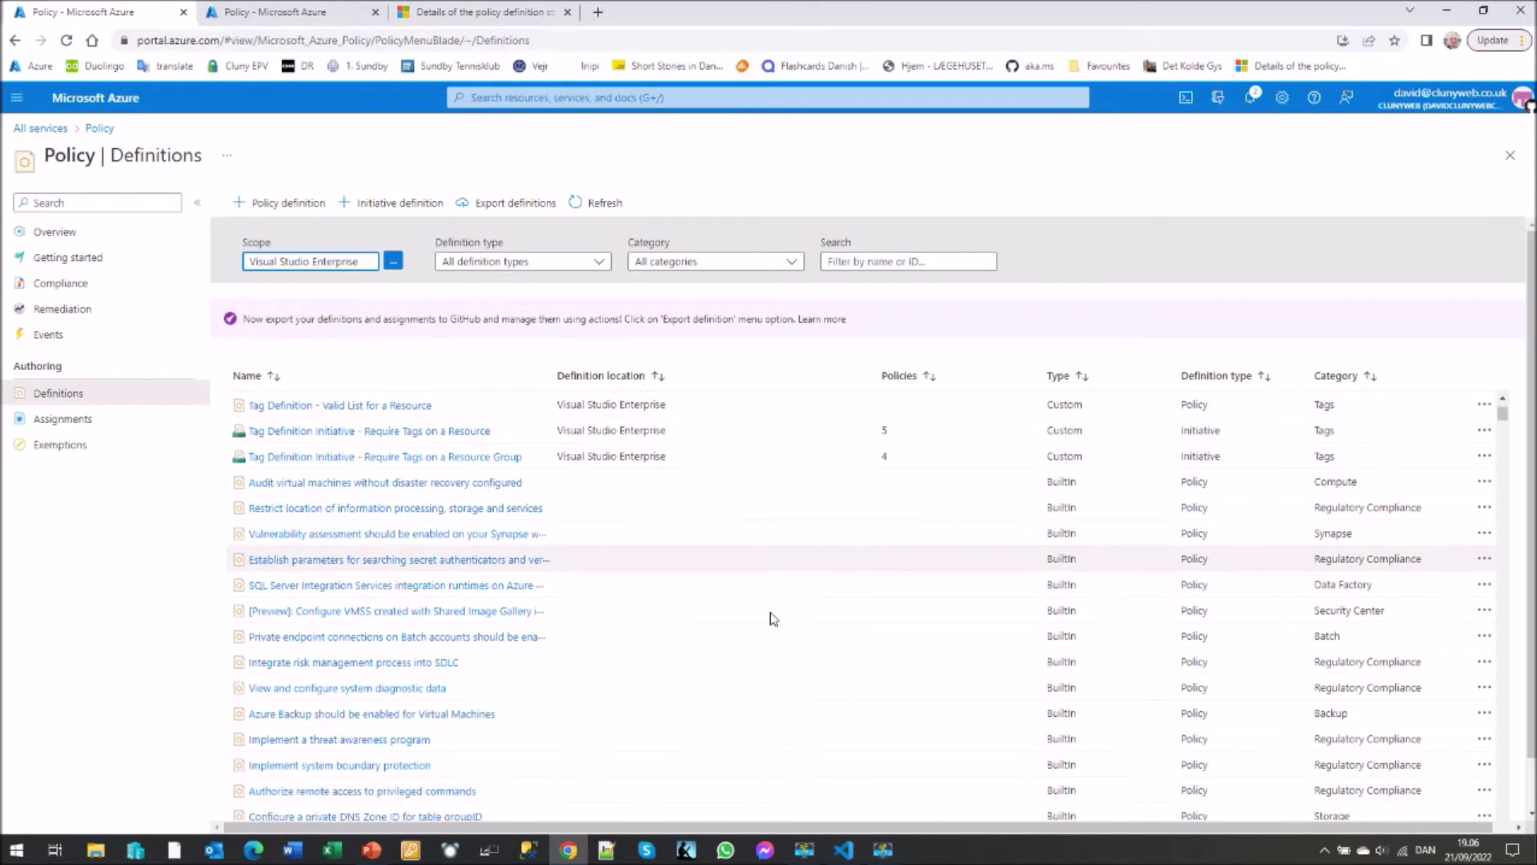
scroll(772, 618, "up", 3)
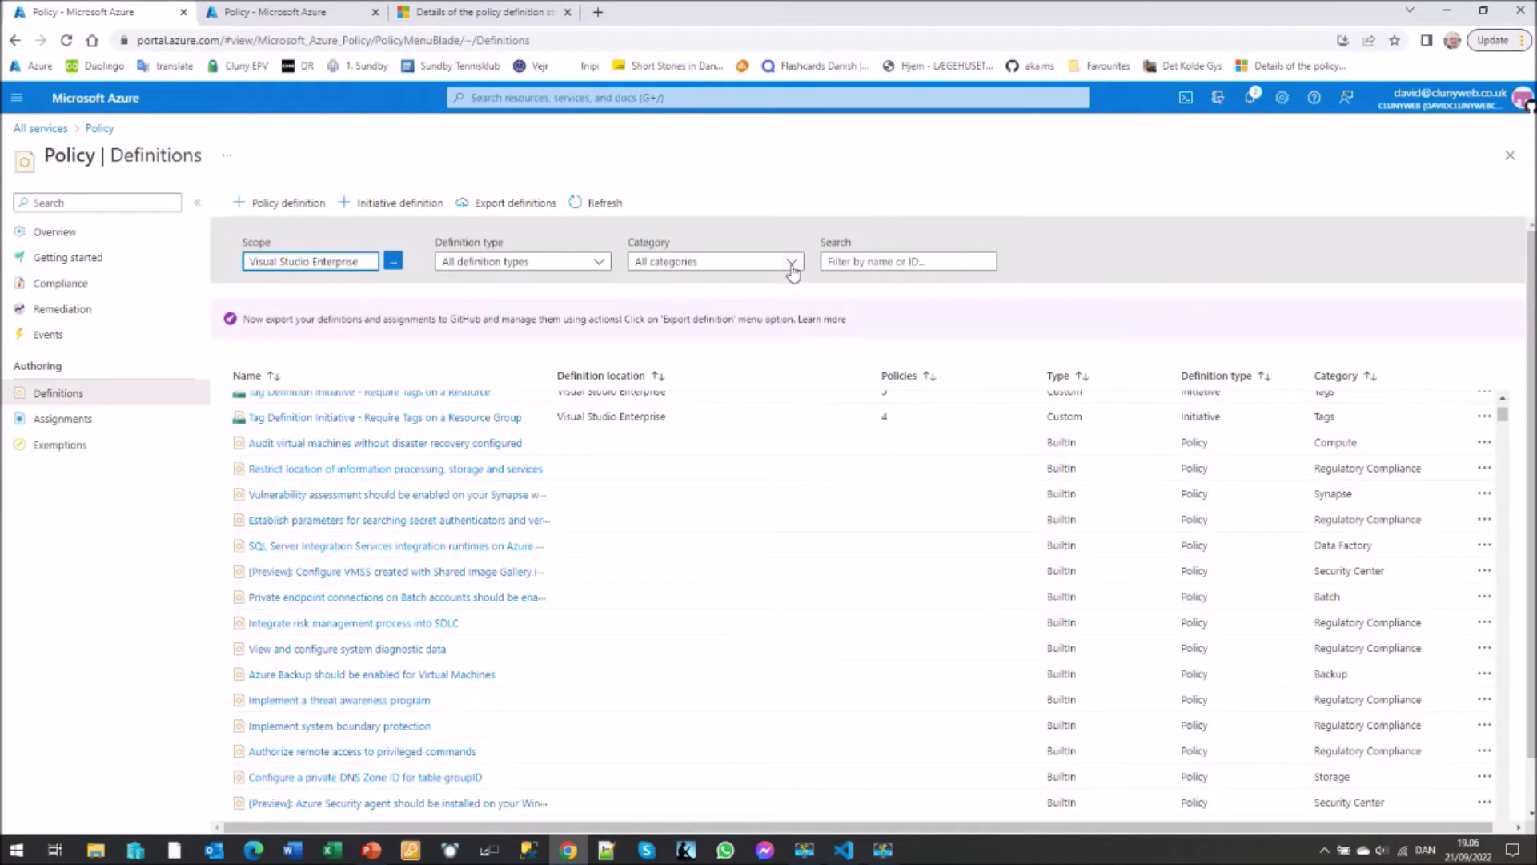
left_click(791, 262)
left_click(642, 315)
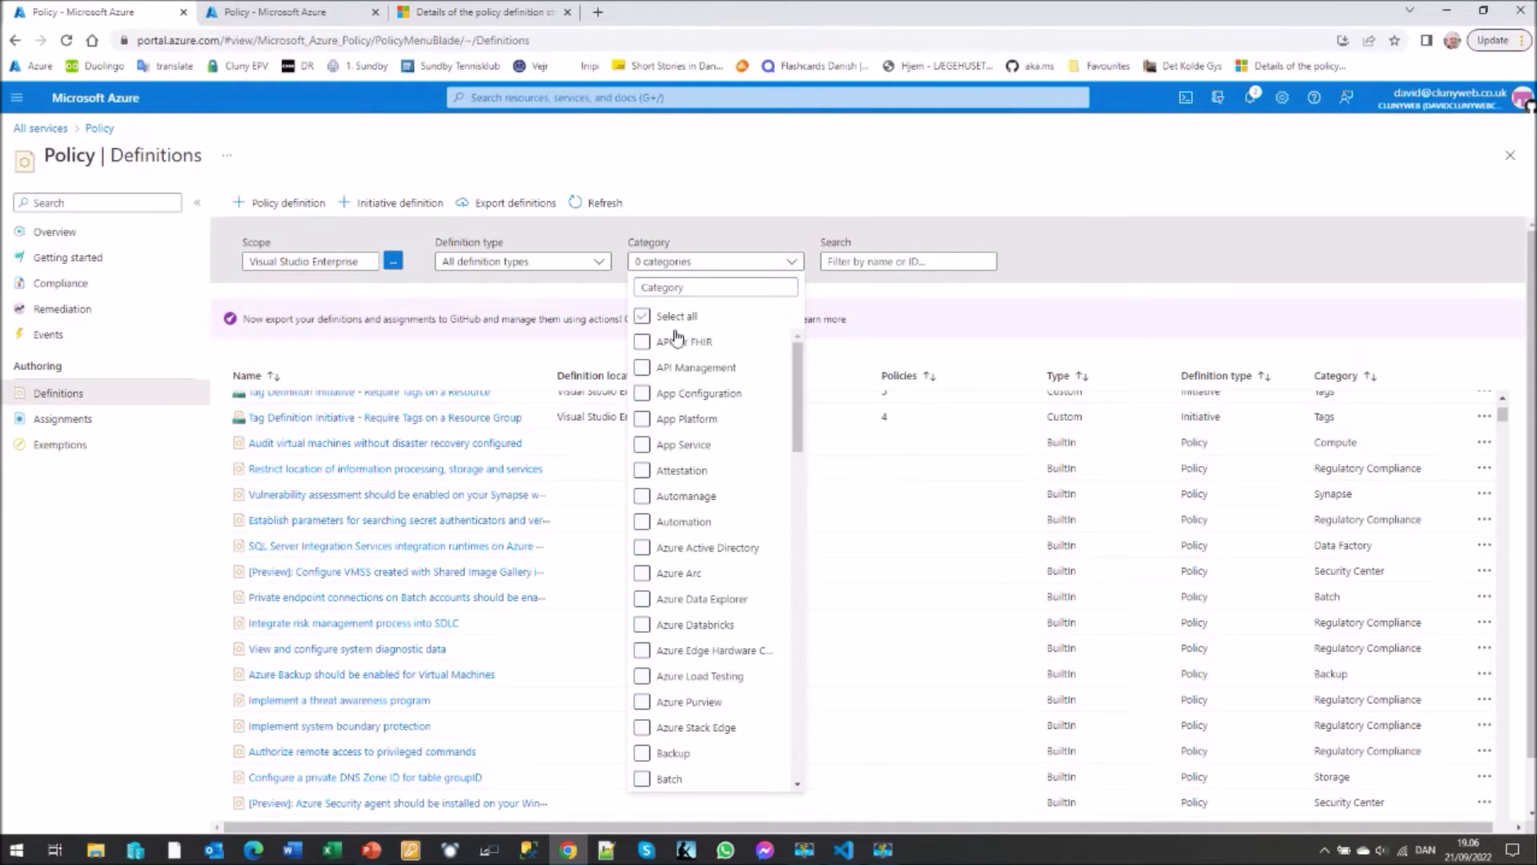
left_click_drag(795, 371, 798, 679)
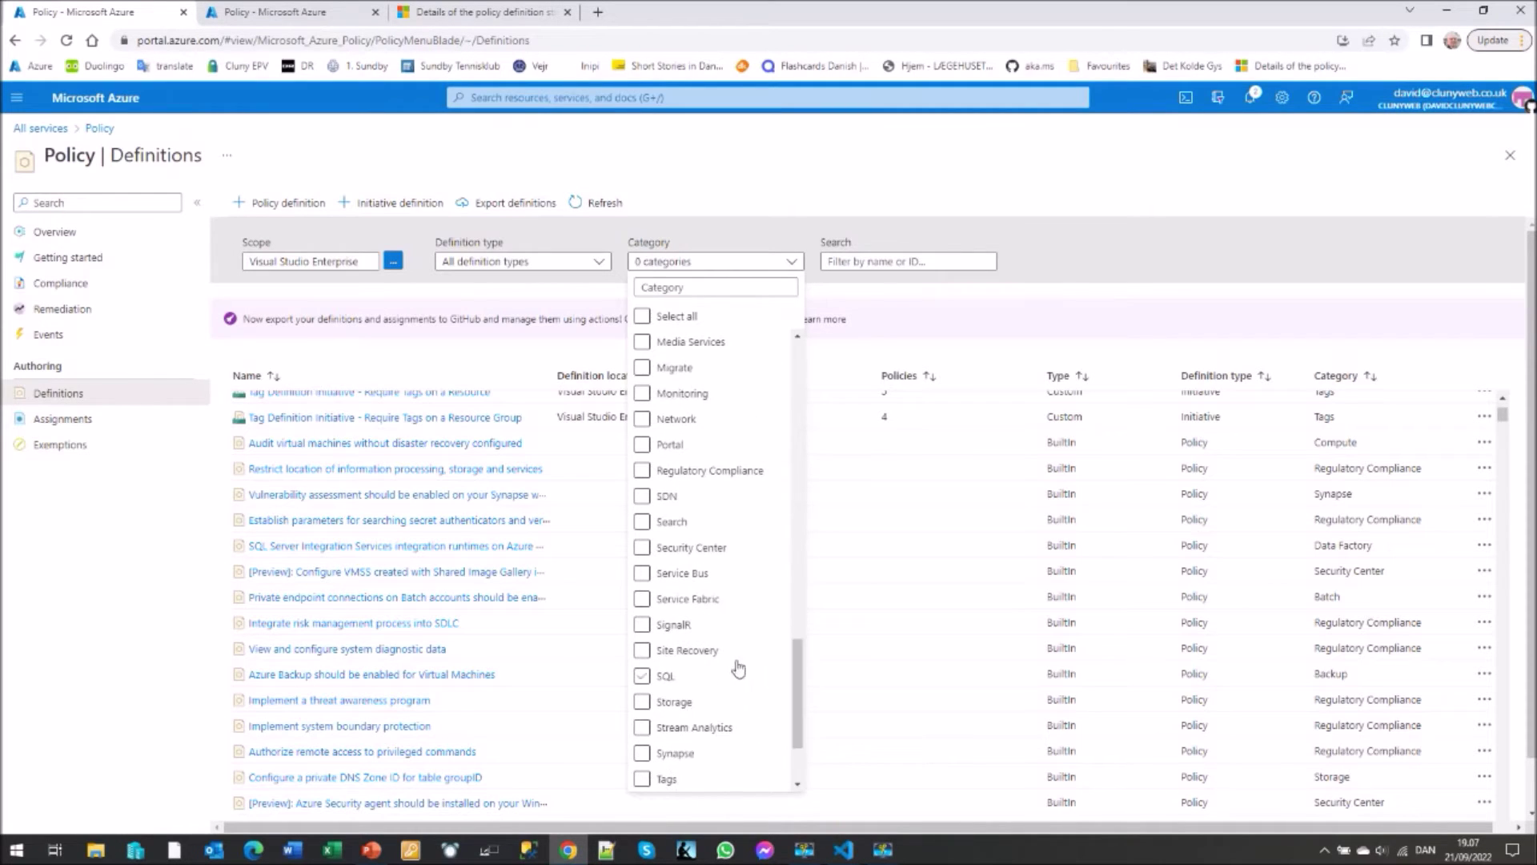
left_click(642, 677)
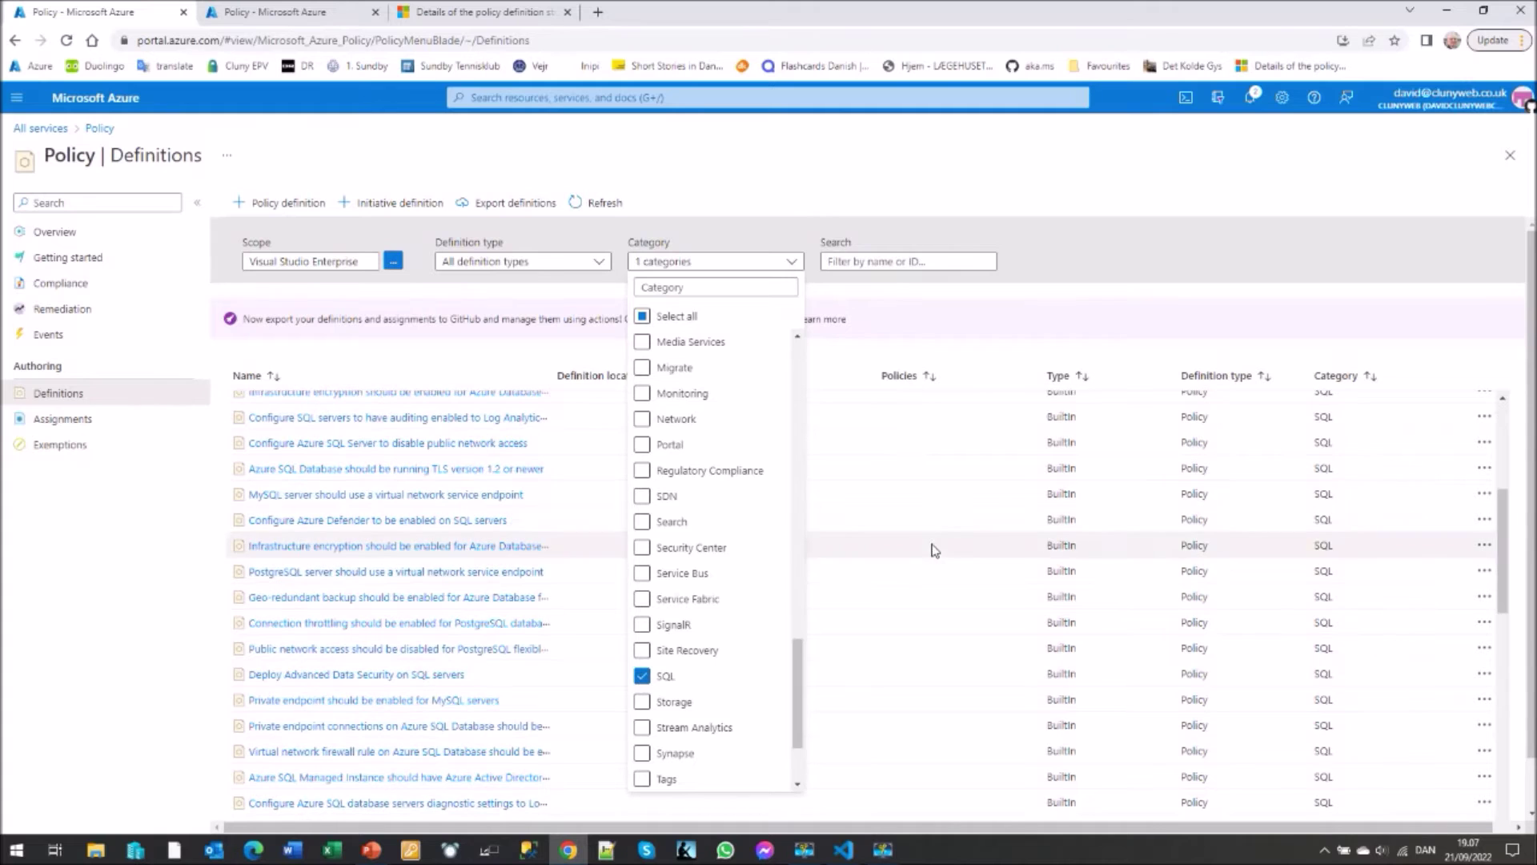
left_click(1125, 209)
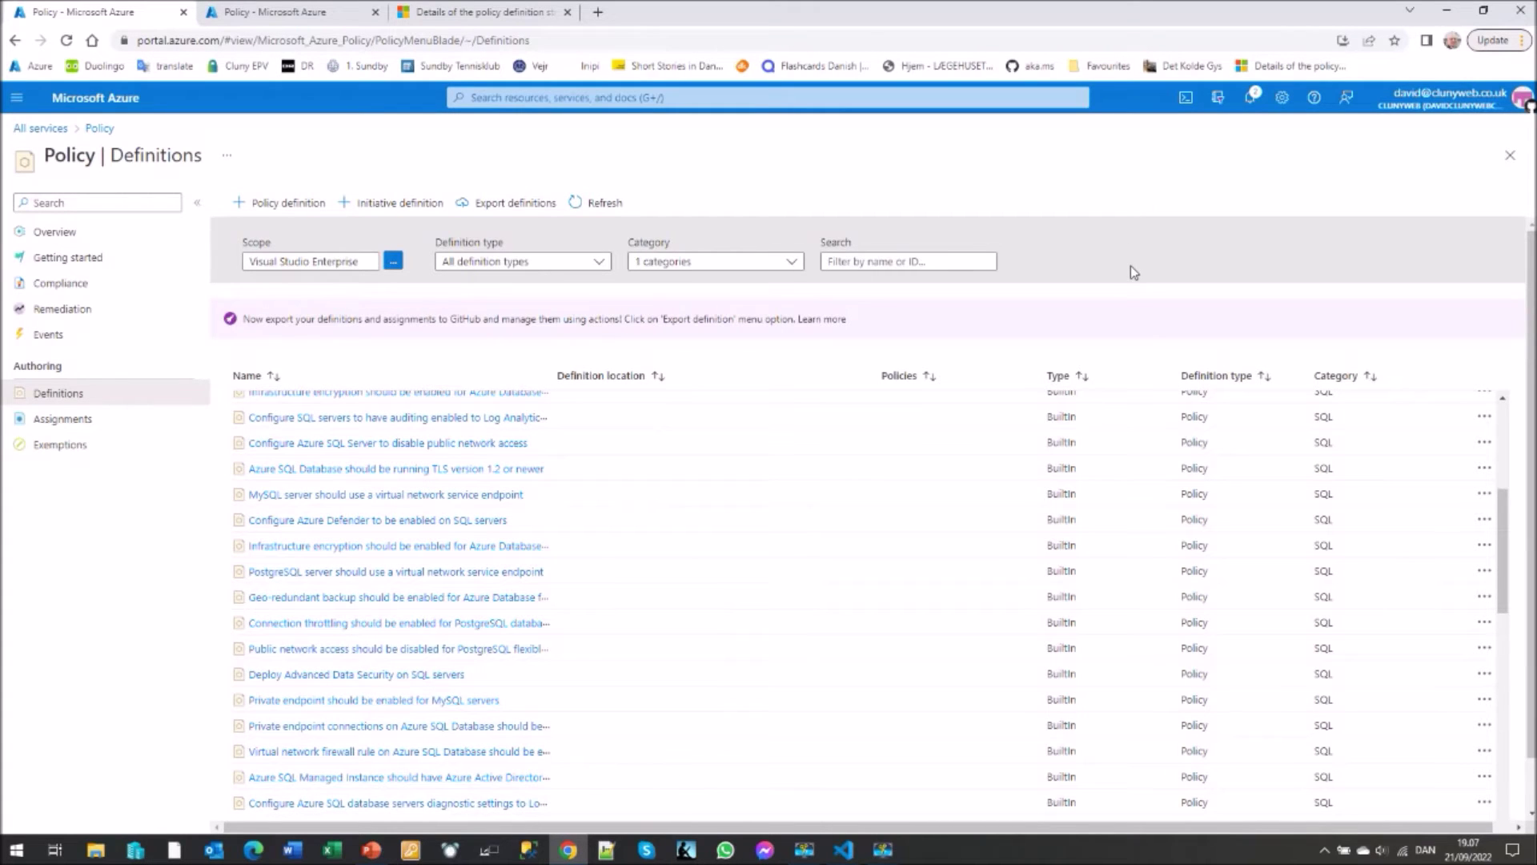
scroll(771, 544, "up", 1)
scroll(771, 545, "up", 6)
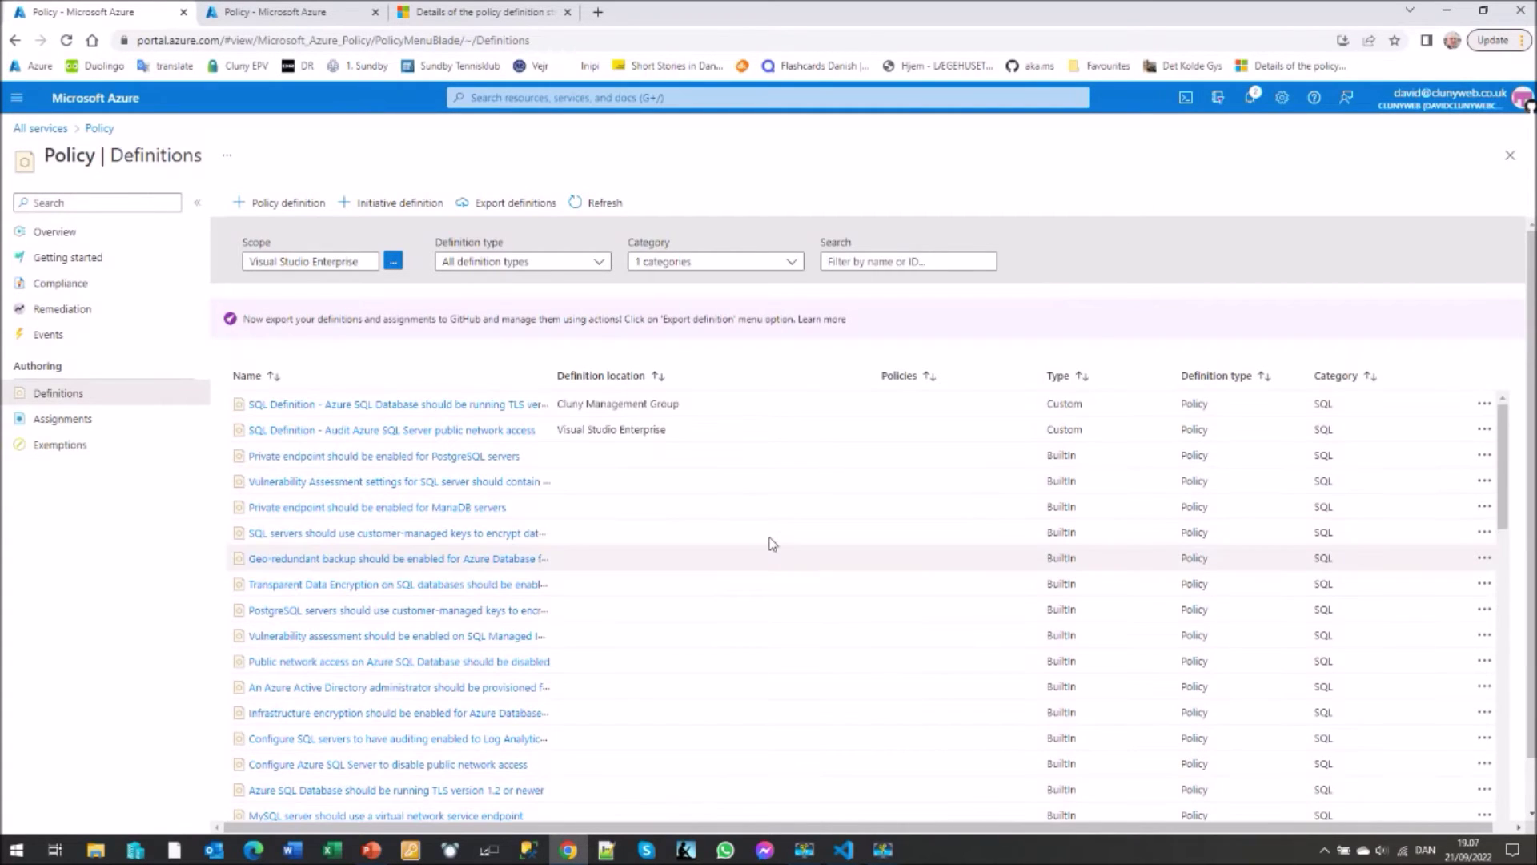
left_click_drag(550, 381, 701, 389)
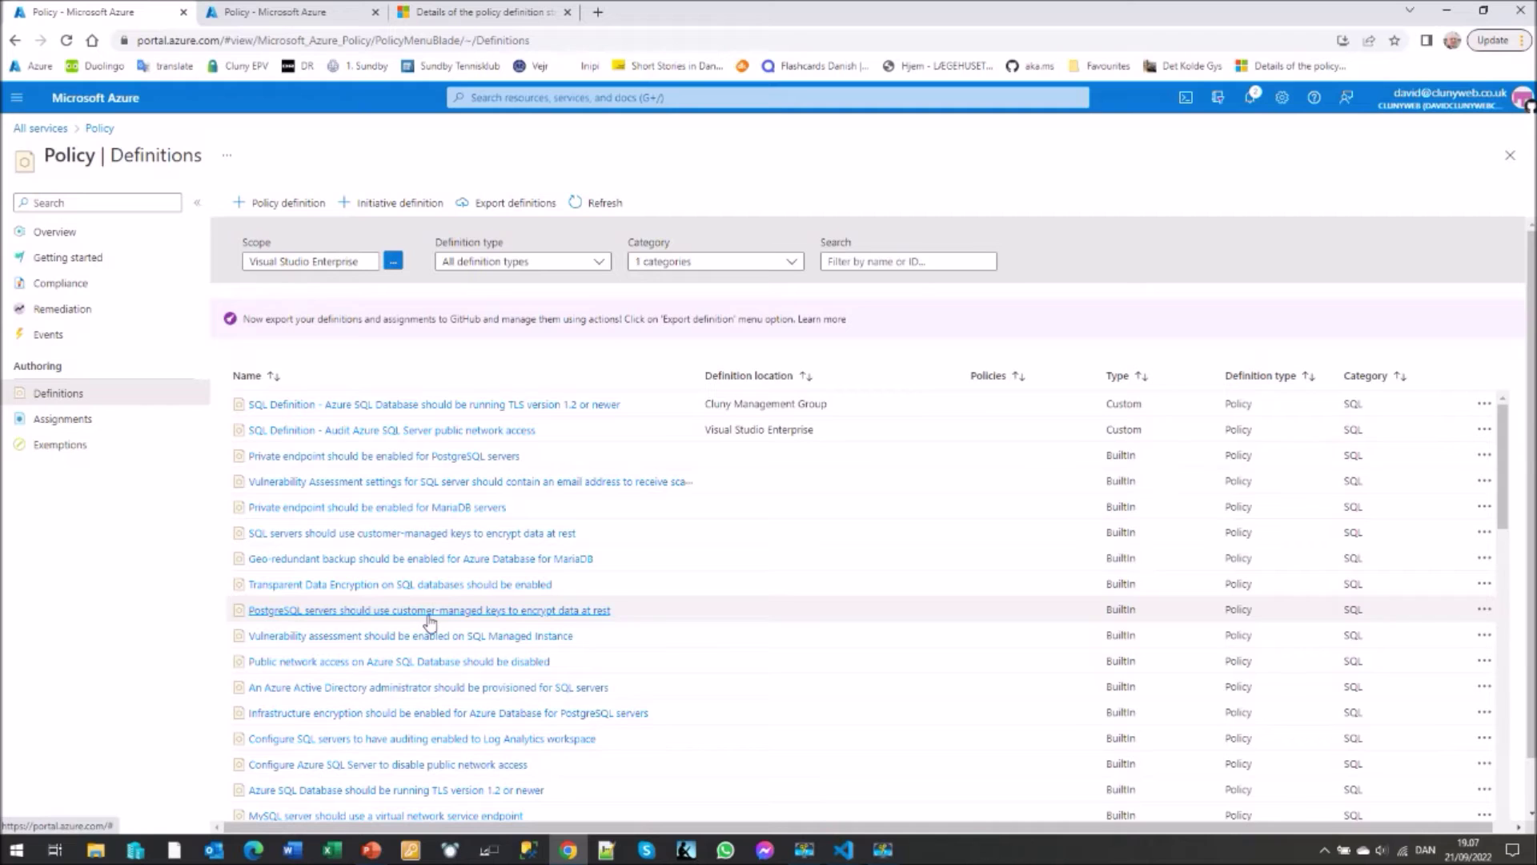
scroll(429, 621, "down", 2)
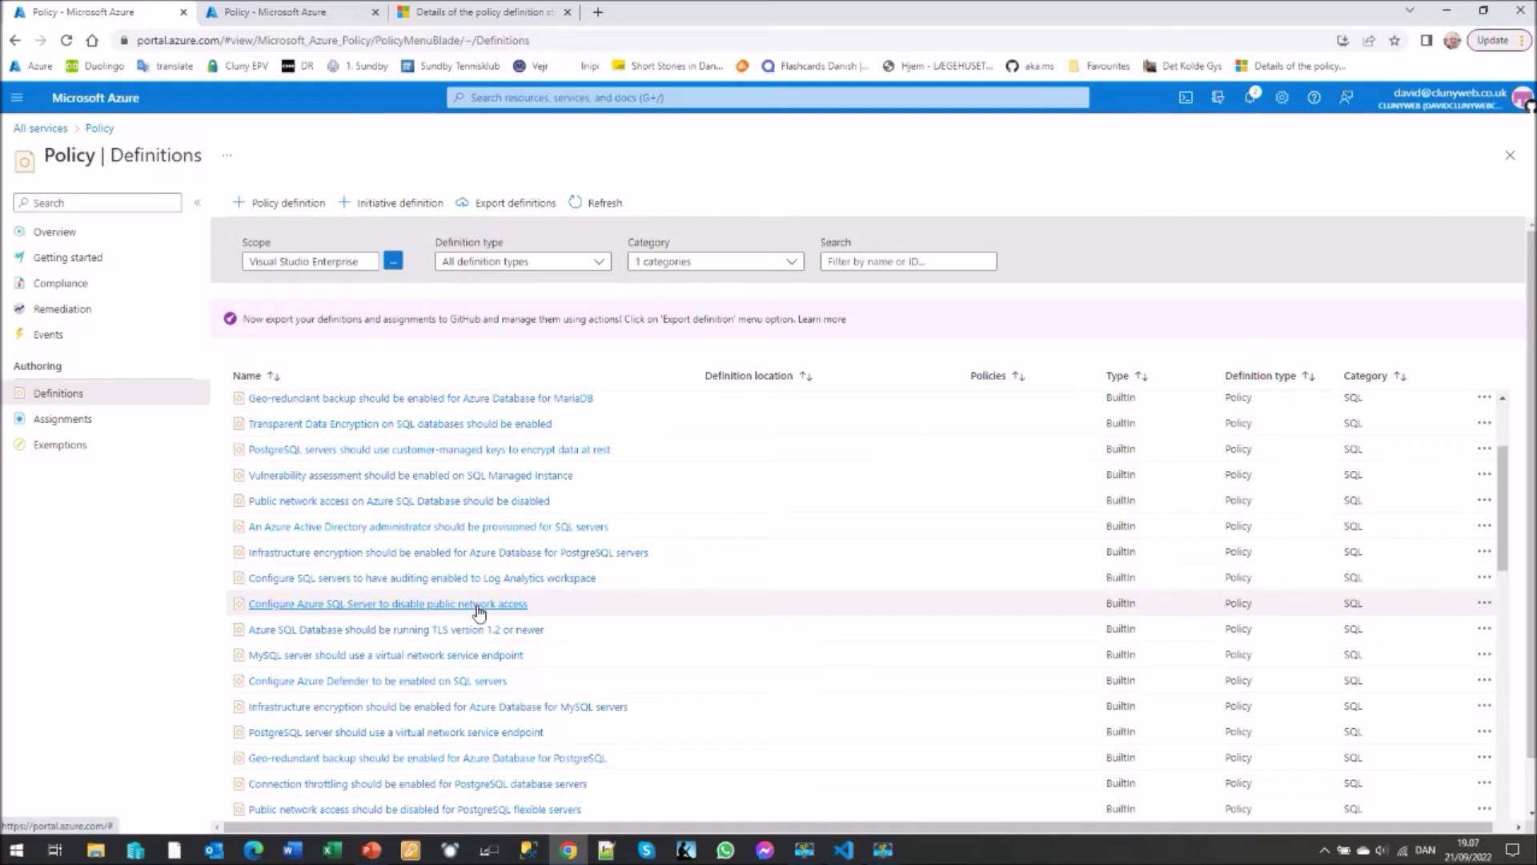
scroll(478, 611, "down", 2)
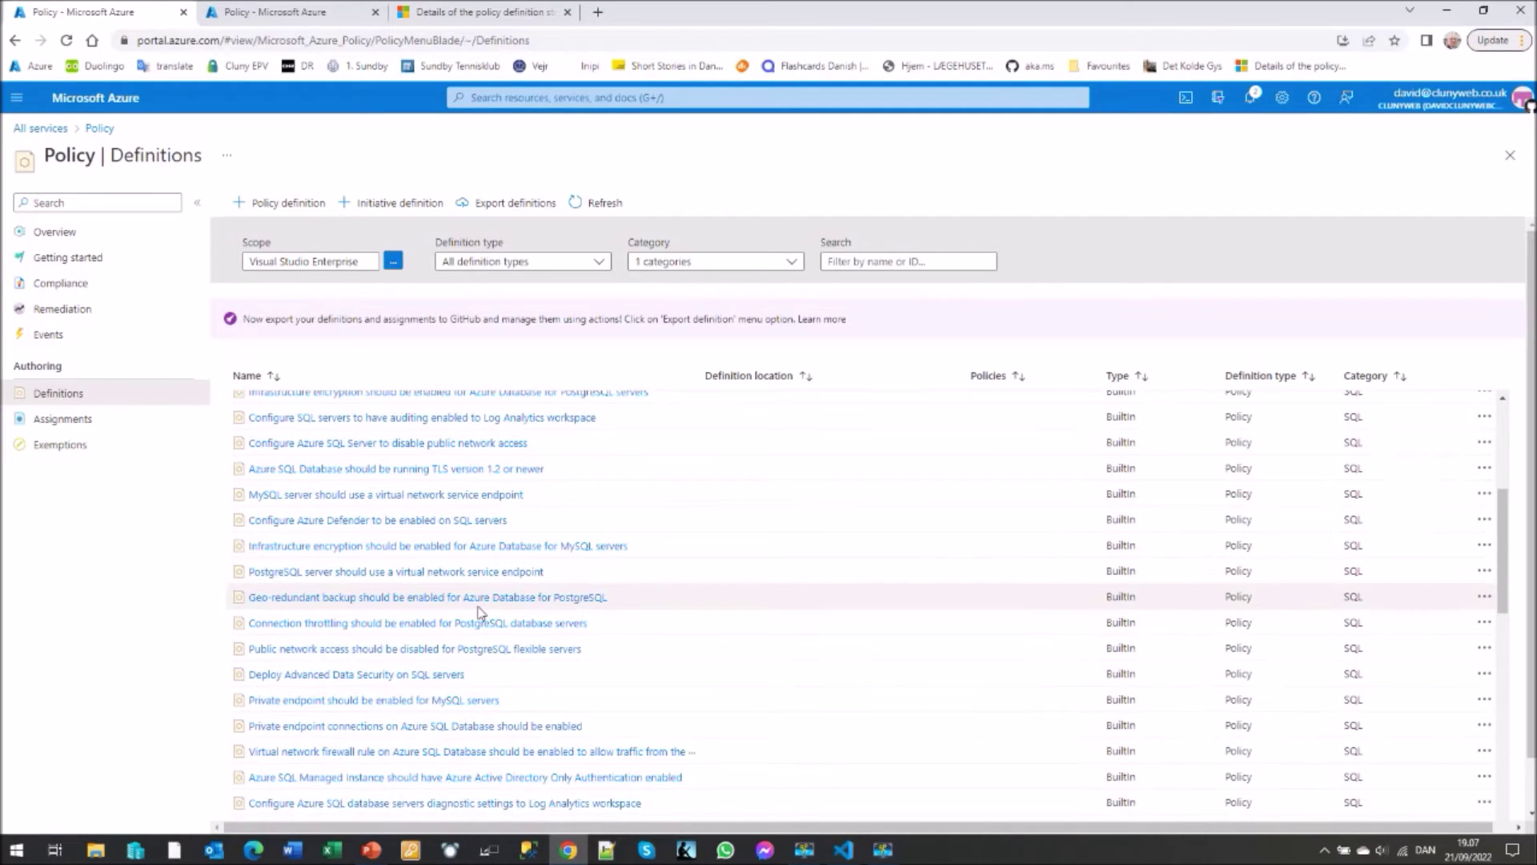
scroll(479, 612, "down", 2)
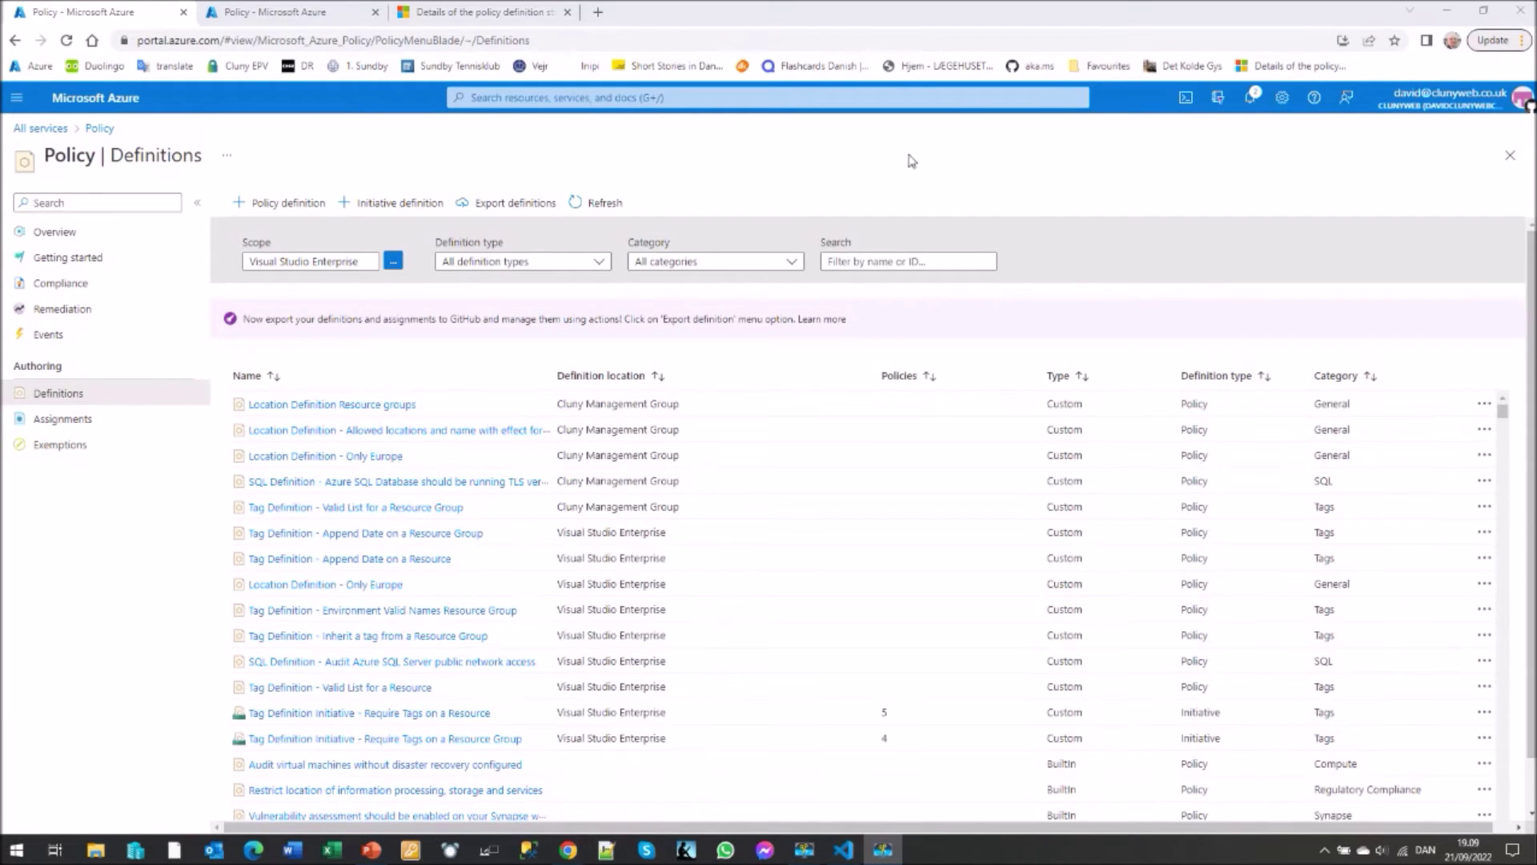
- Set Definition type to Initiative and widen the Name column to read full names
left_click(599, 261)
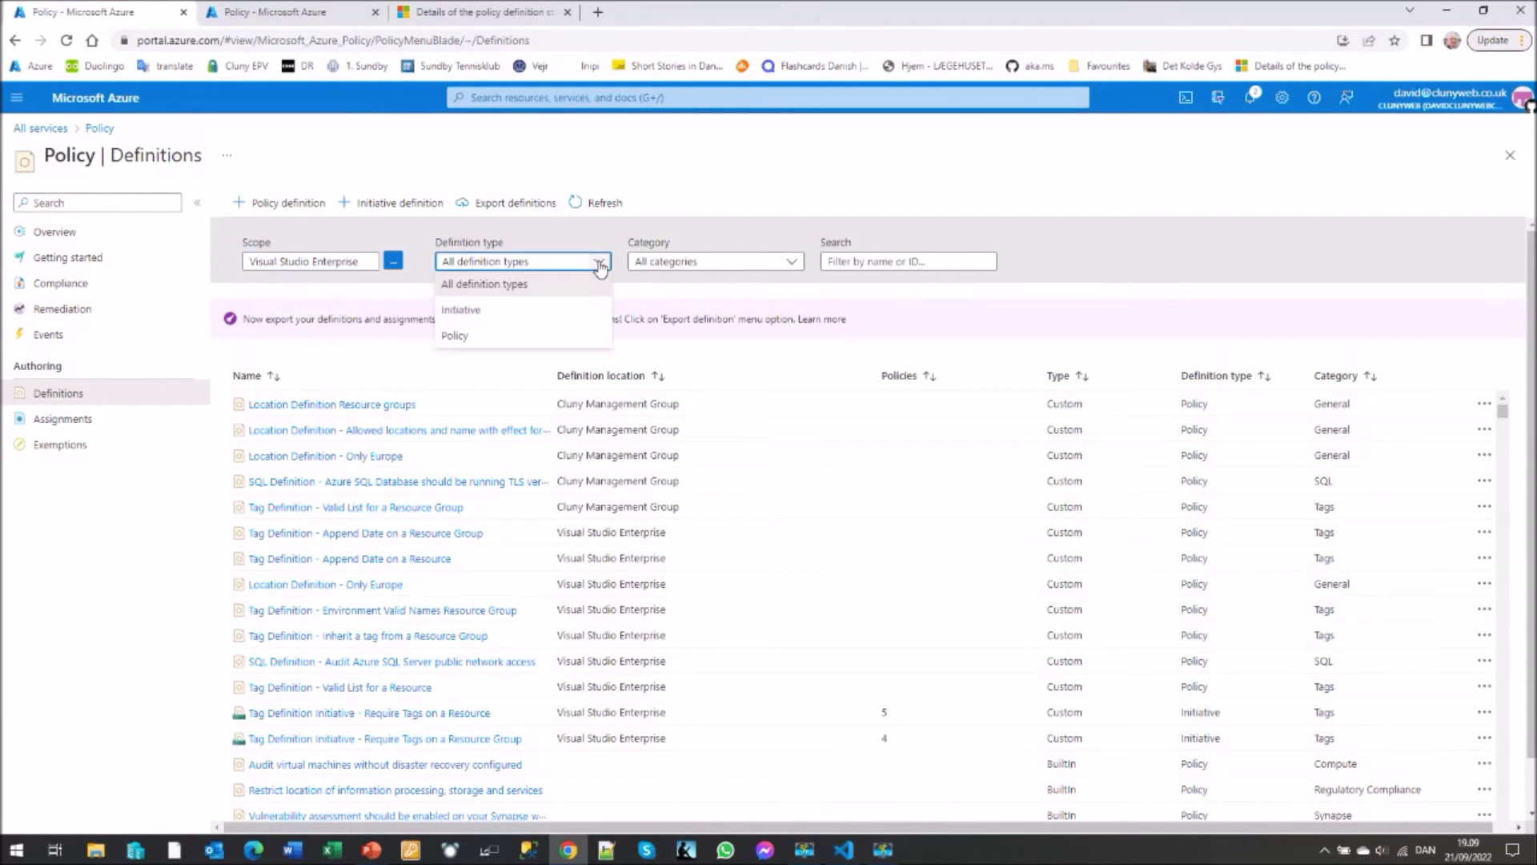
left_click(474, 310)
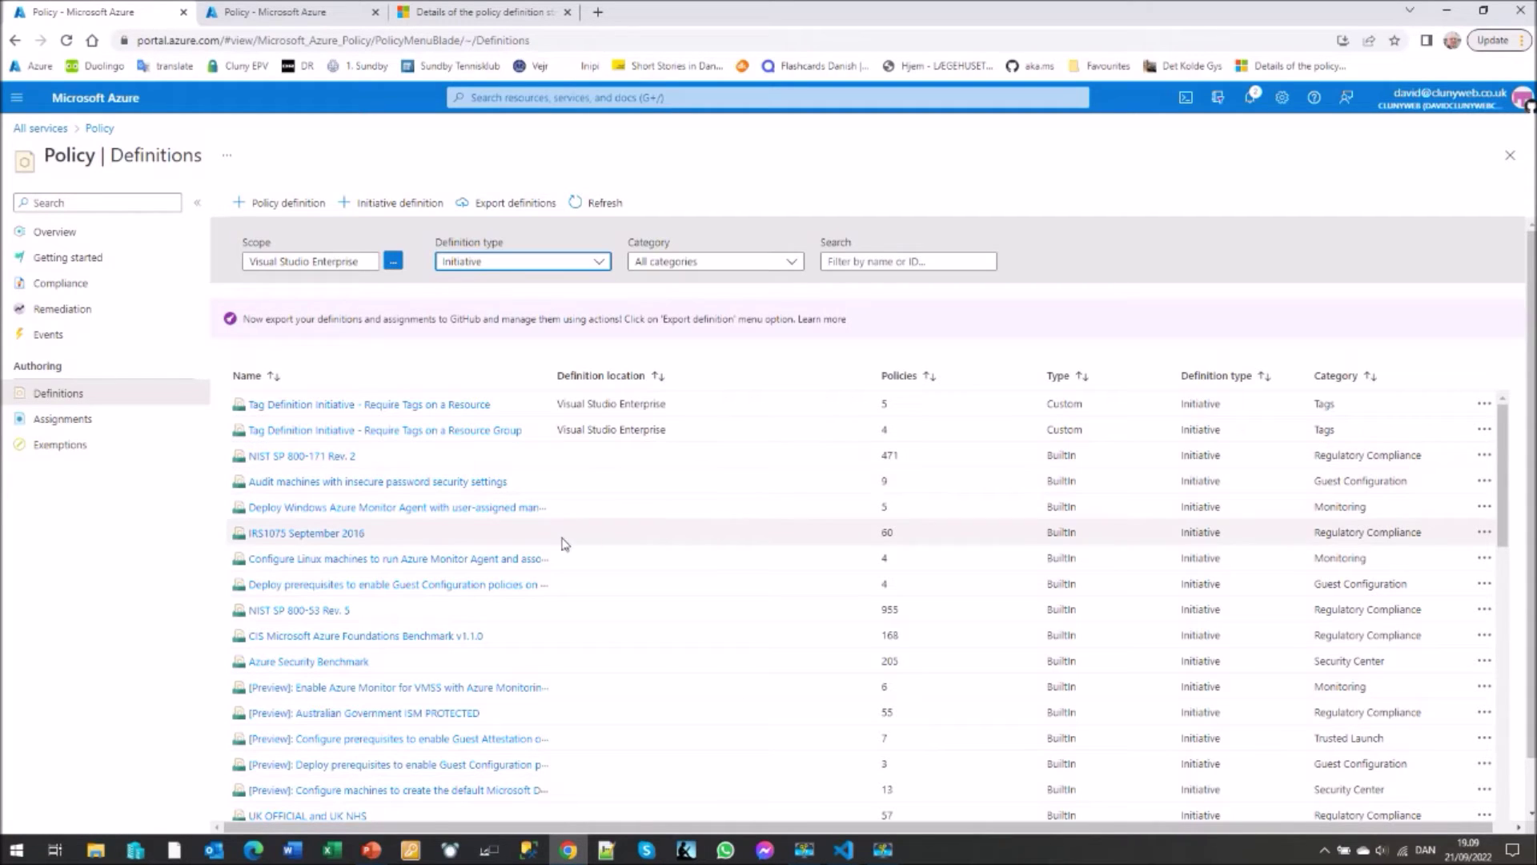
left_click_drag(551, 379, 657, 380)
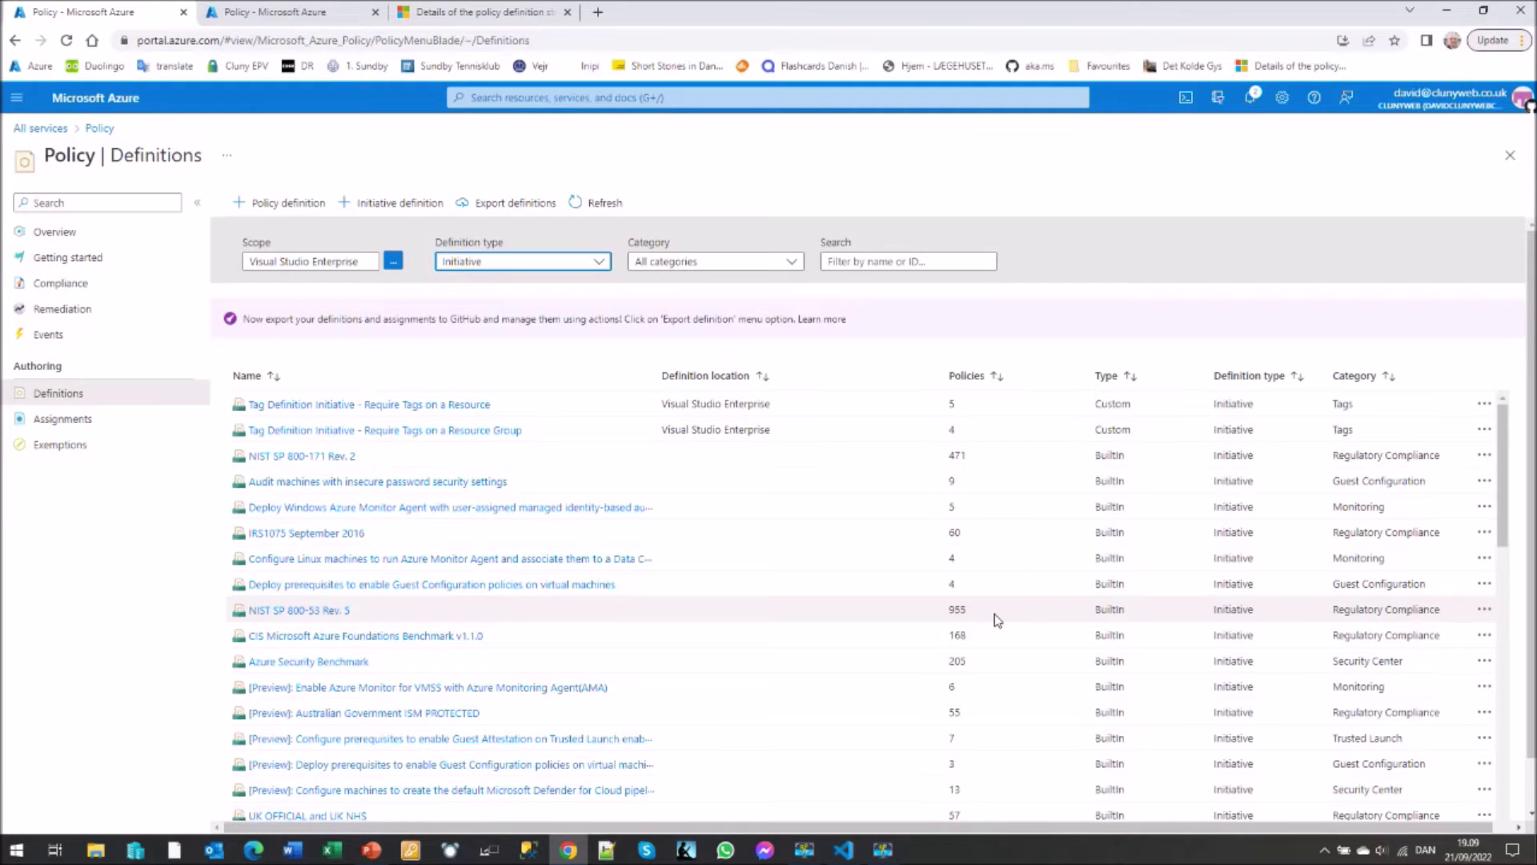
- Scroll to the bottom of the initiatives and open Audit Public Network Access
scroll(718, 681, "down", 2)
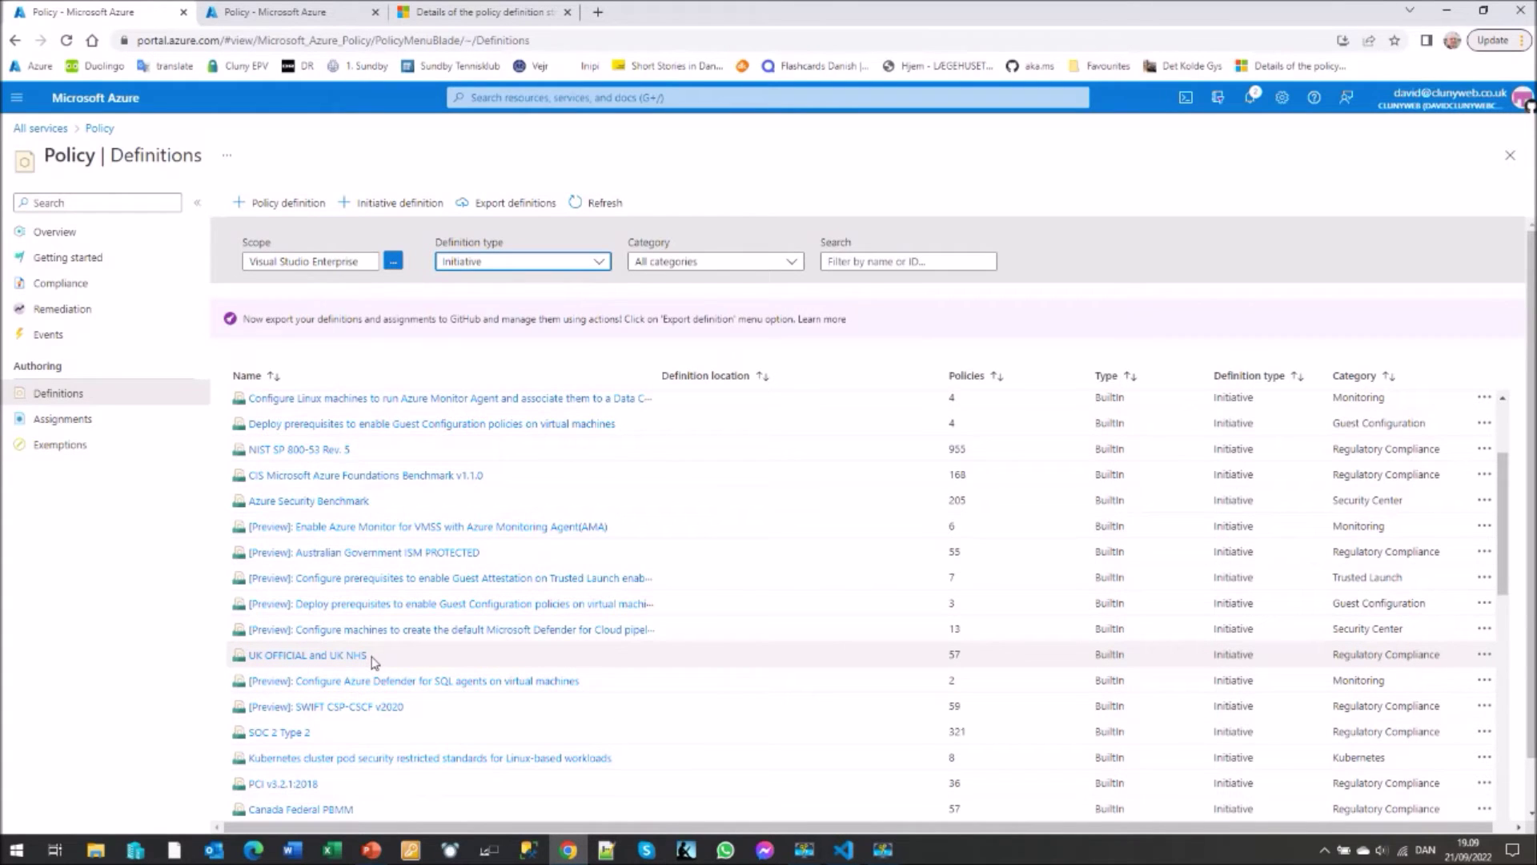
scroll(374, 661, "down", 1)
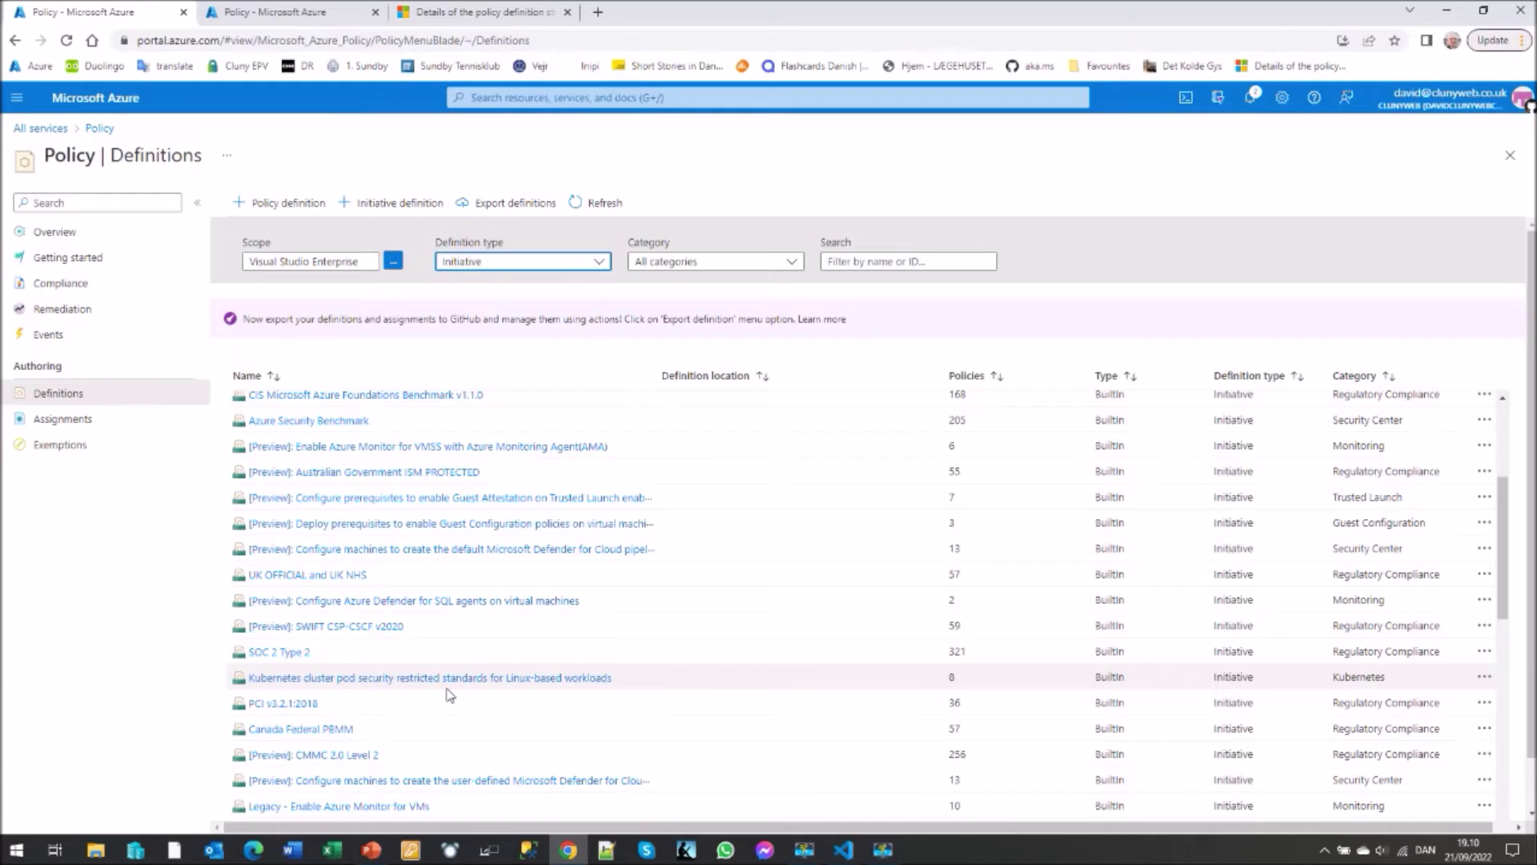
scroll(400, 688, "down", 2)
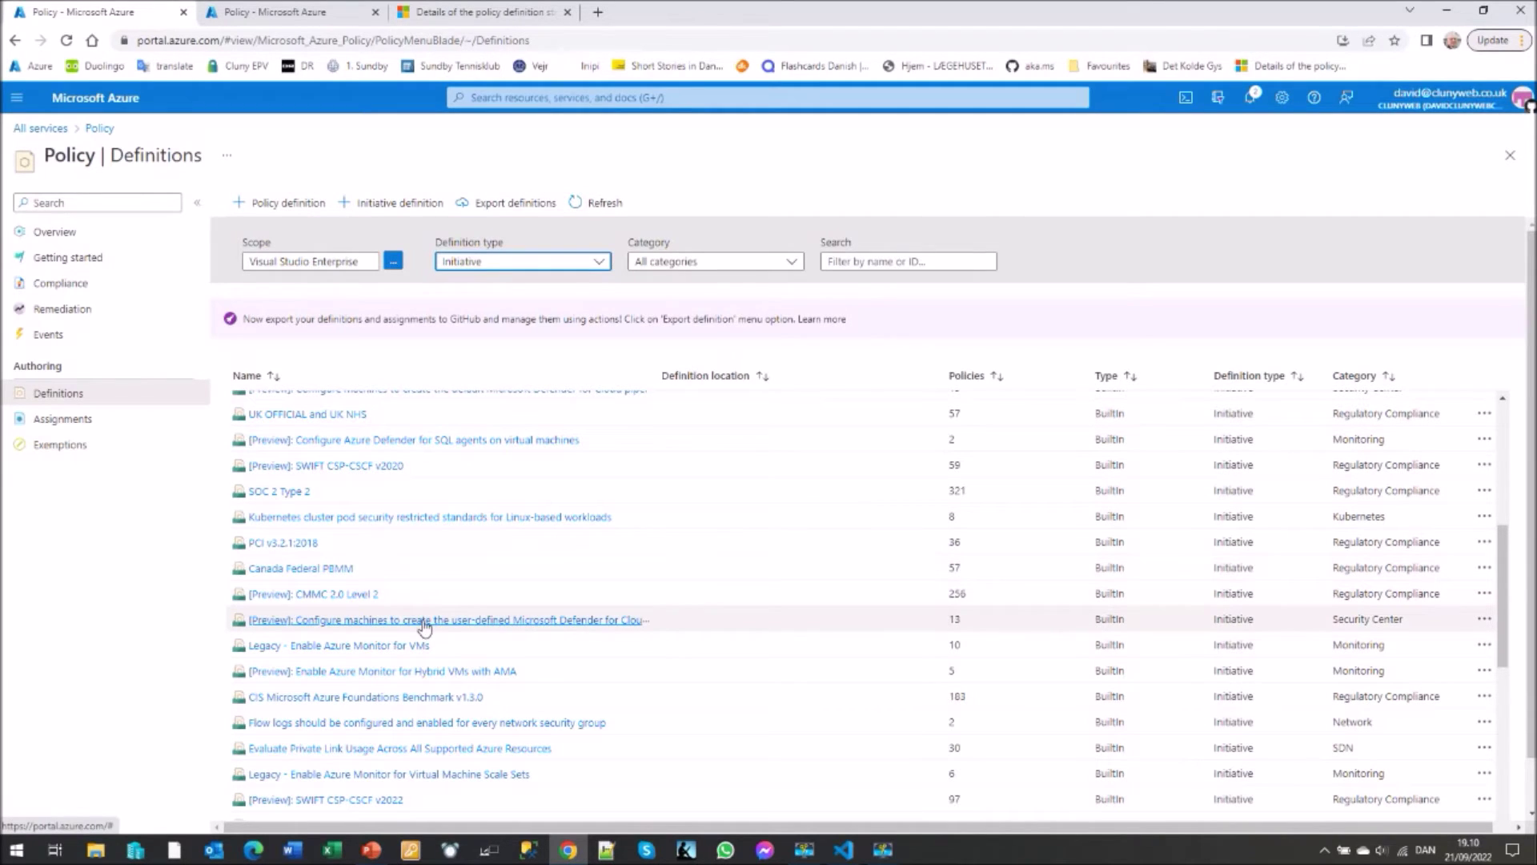
scroll(424, 628, "down", 2)
scroll(424, 629, "down", 8)
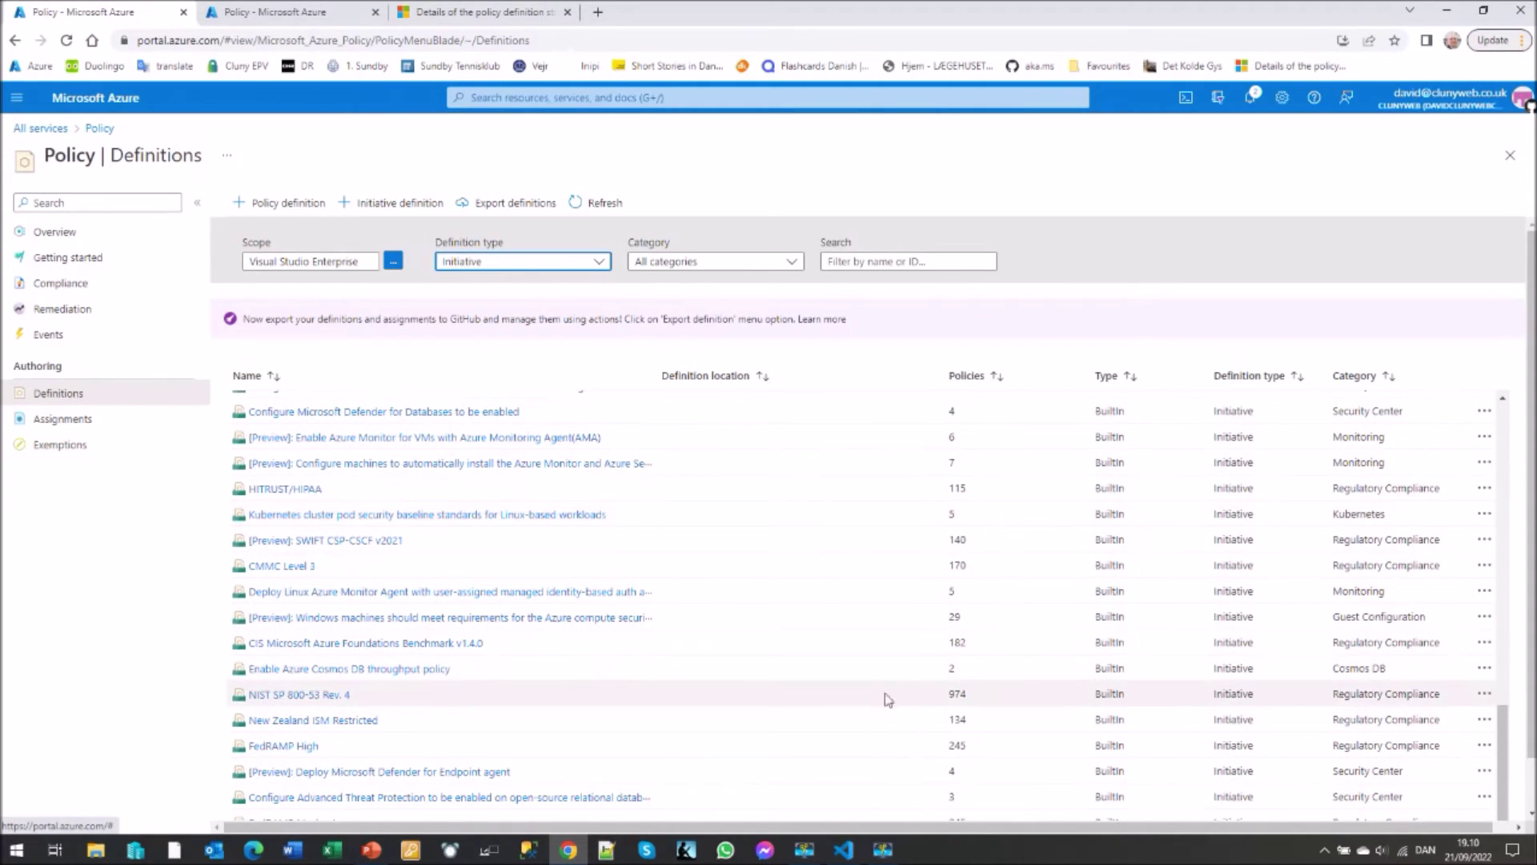
scroll(425, 744, "down", 1)
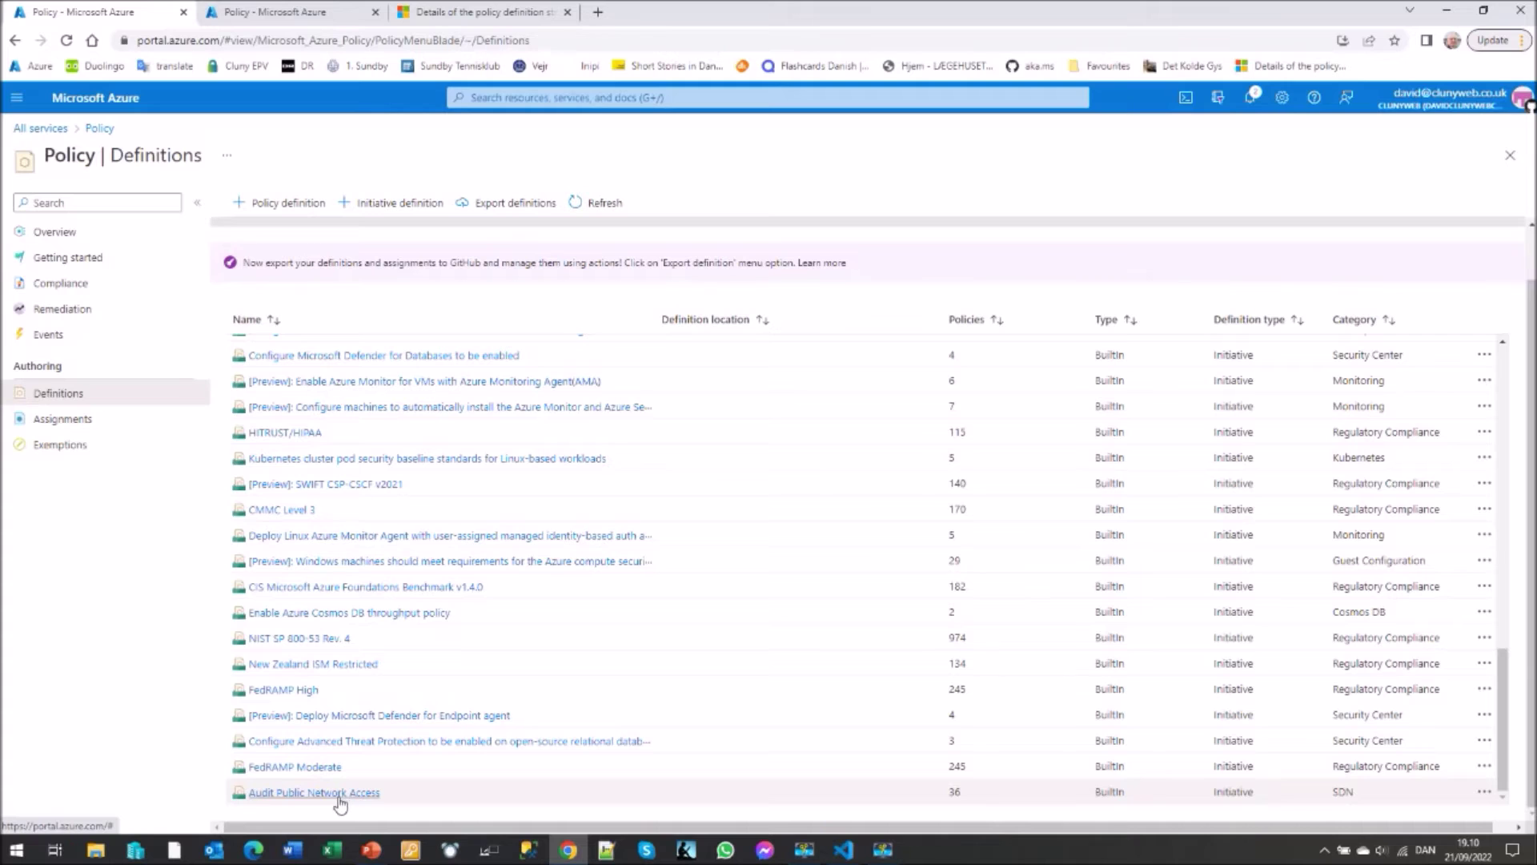
left_click(343, 795)
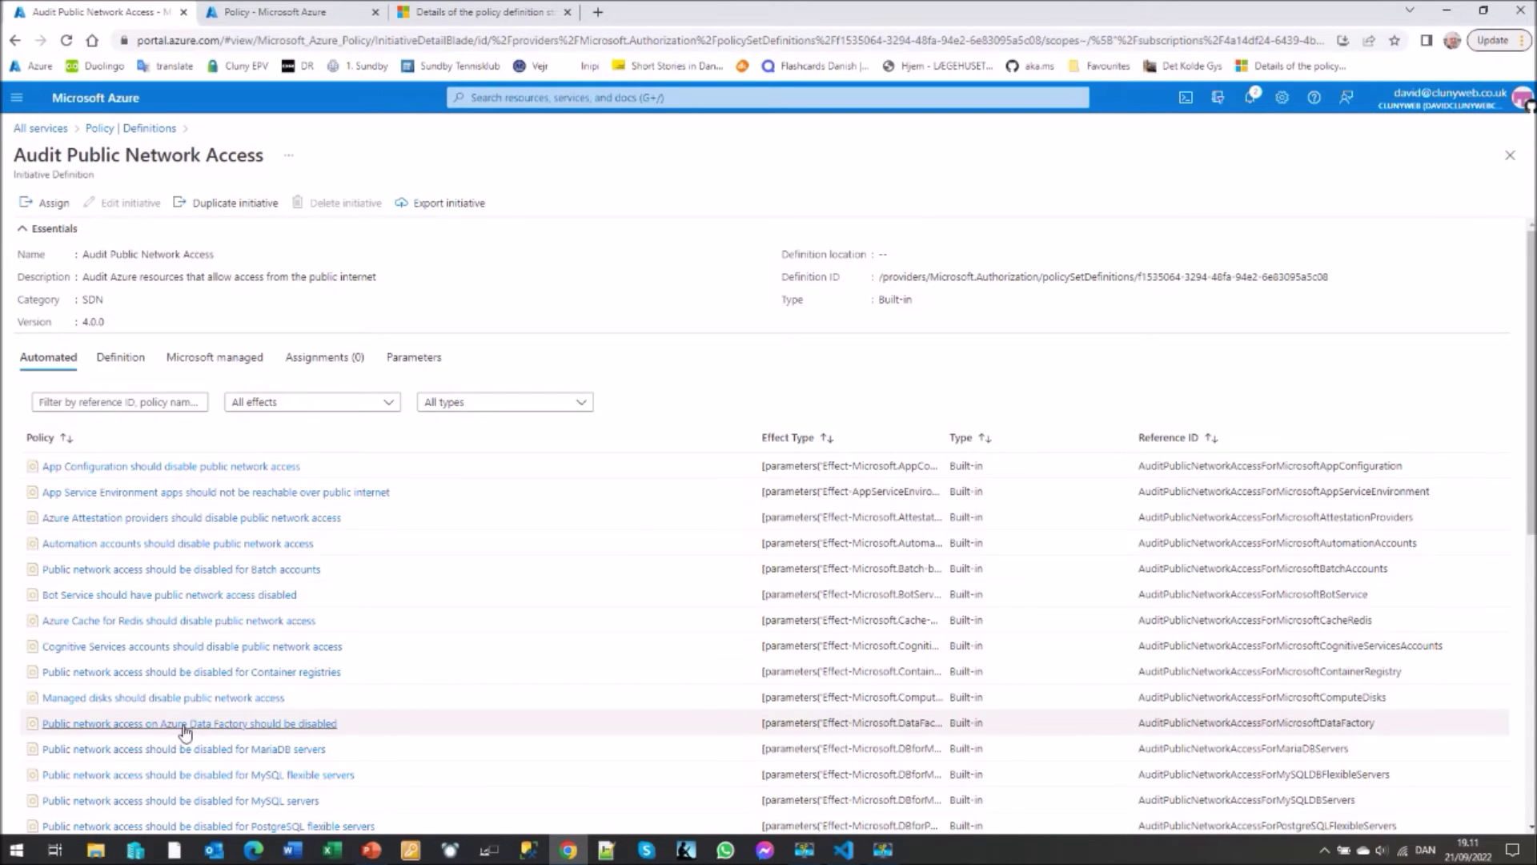
- Scroll through the Audit Public Network Access initiative's policies, then go back to Policy Definitions
scroll(288, 680, "down", 2)
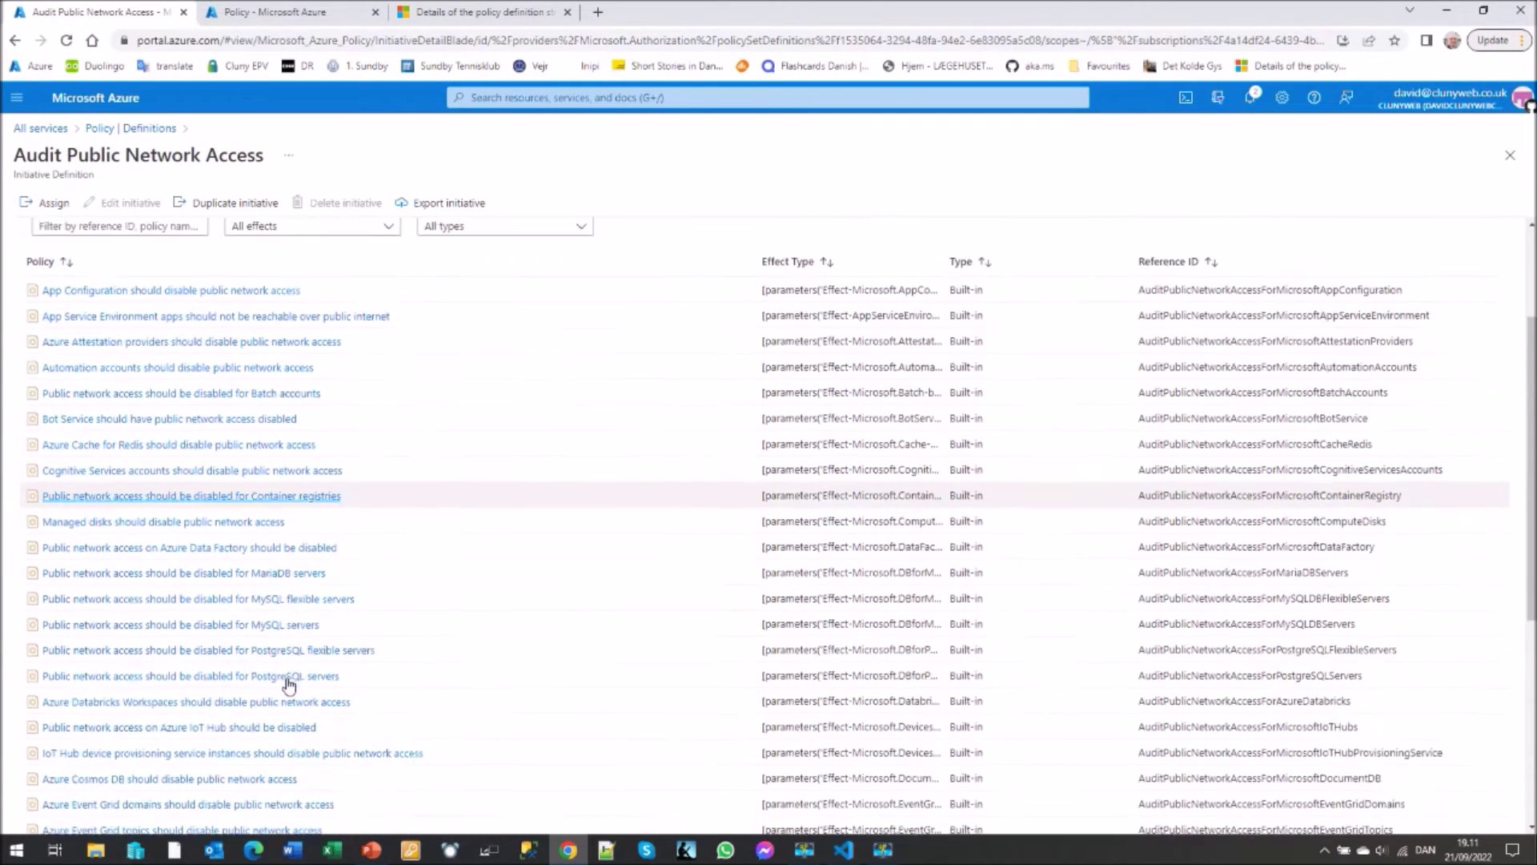
scroll(288, 684, "down", 1)
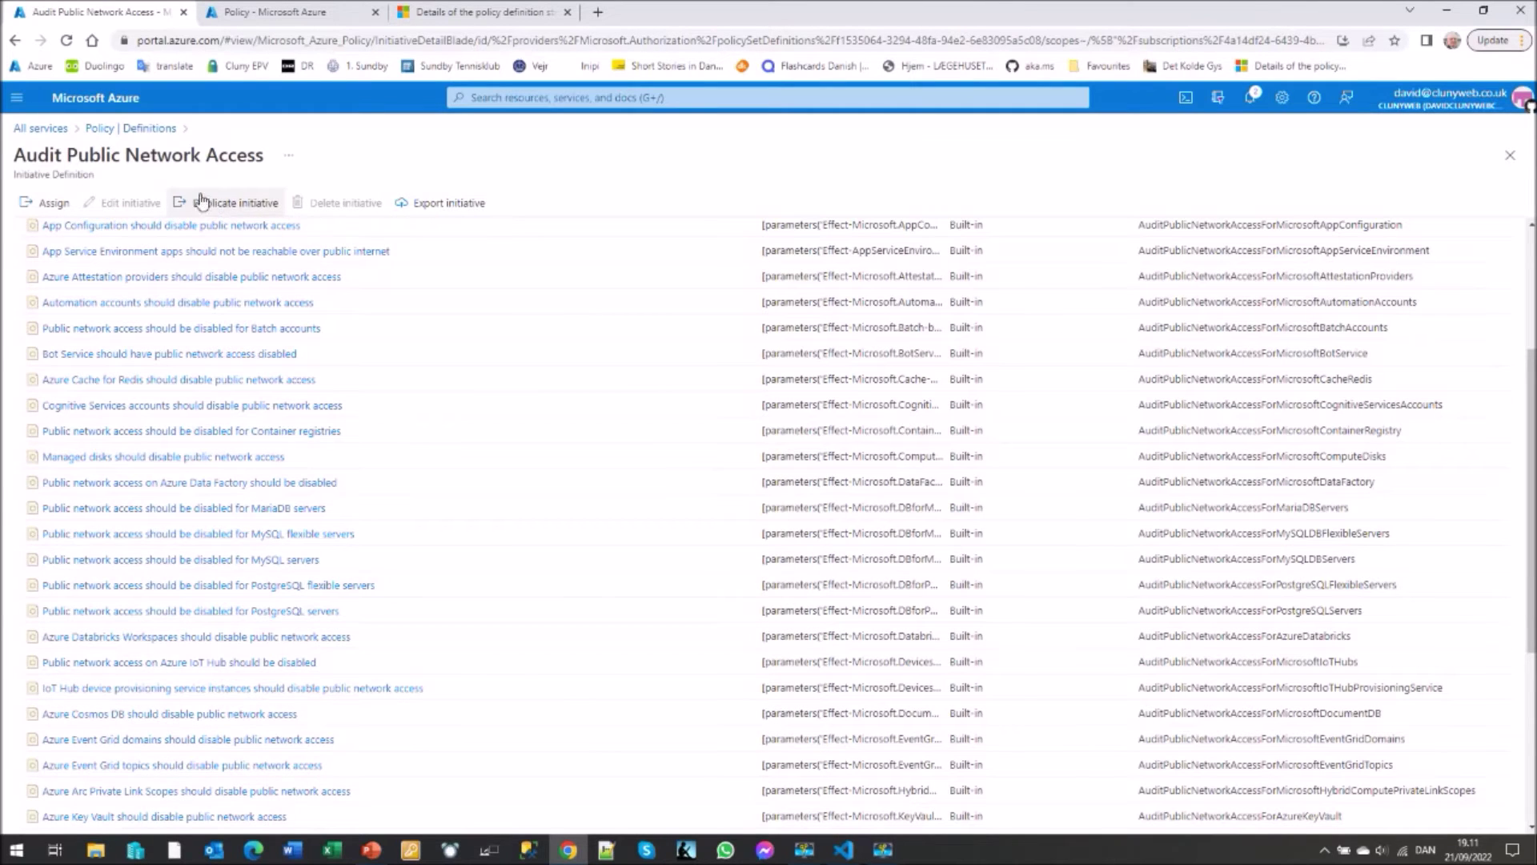
left_click(145, 129)
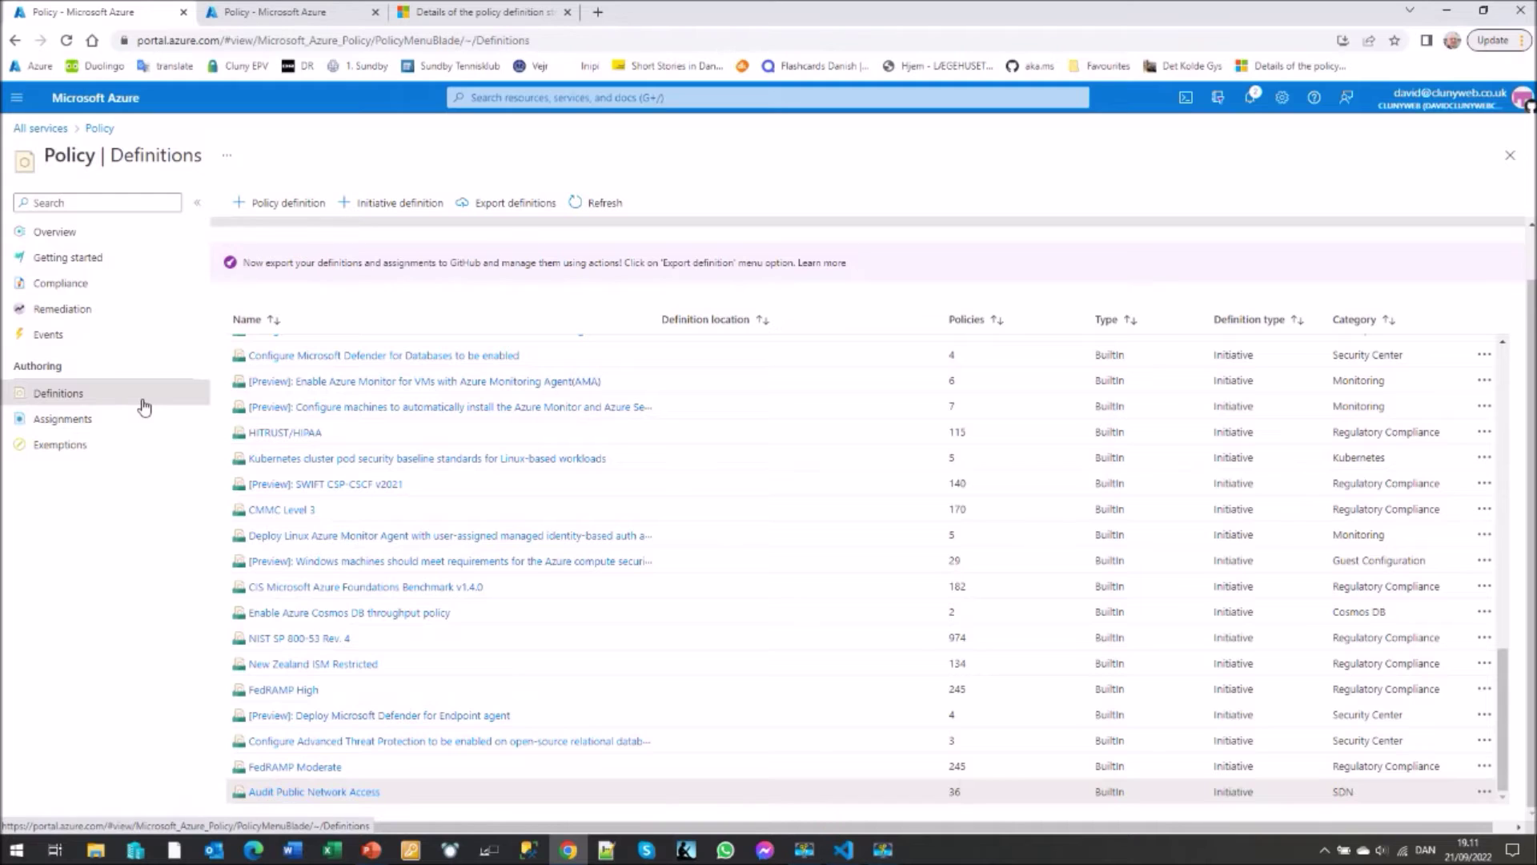
- Open the ASC Default assignment from the Policy Assignments list
left_click(75, 424)
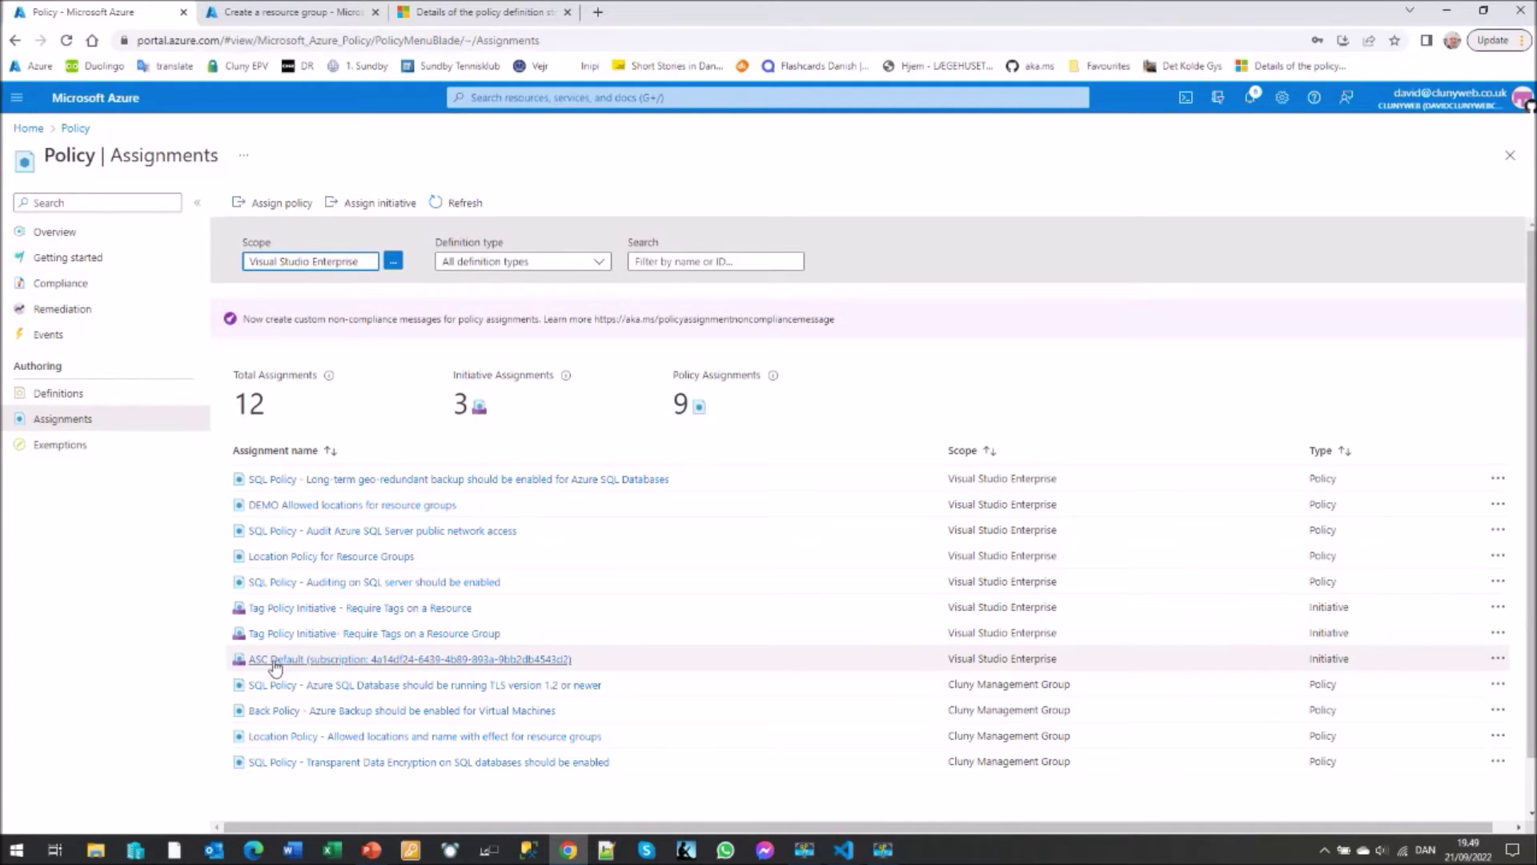
left_click(336, 660)
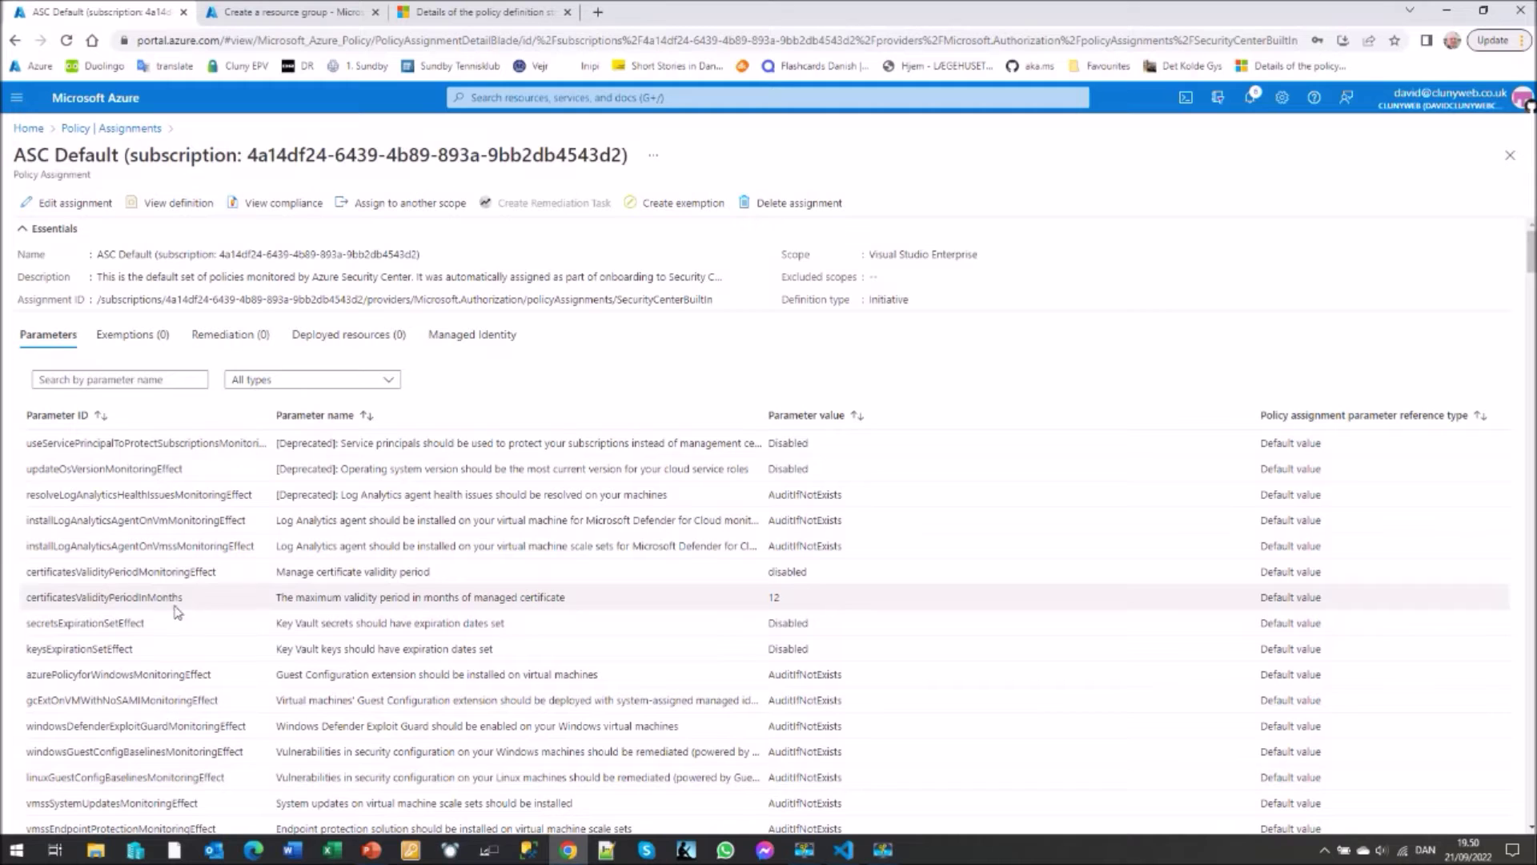
- Review the ASC Default assignment's parameter values, then leave its details
scroll(404, 641, "down", 3)
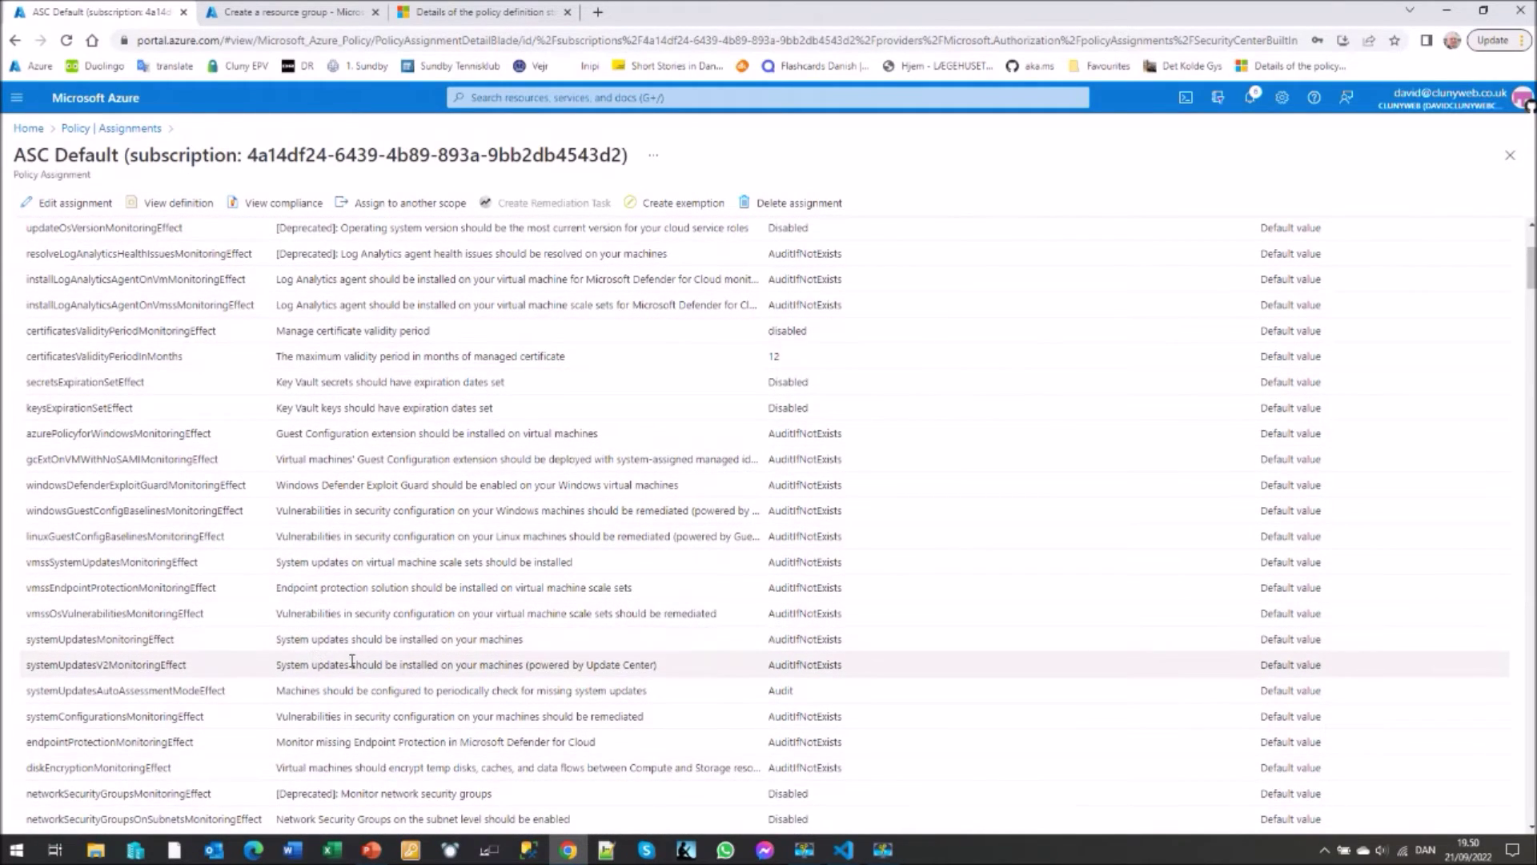
scroll(355, 661, "up", 3)
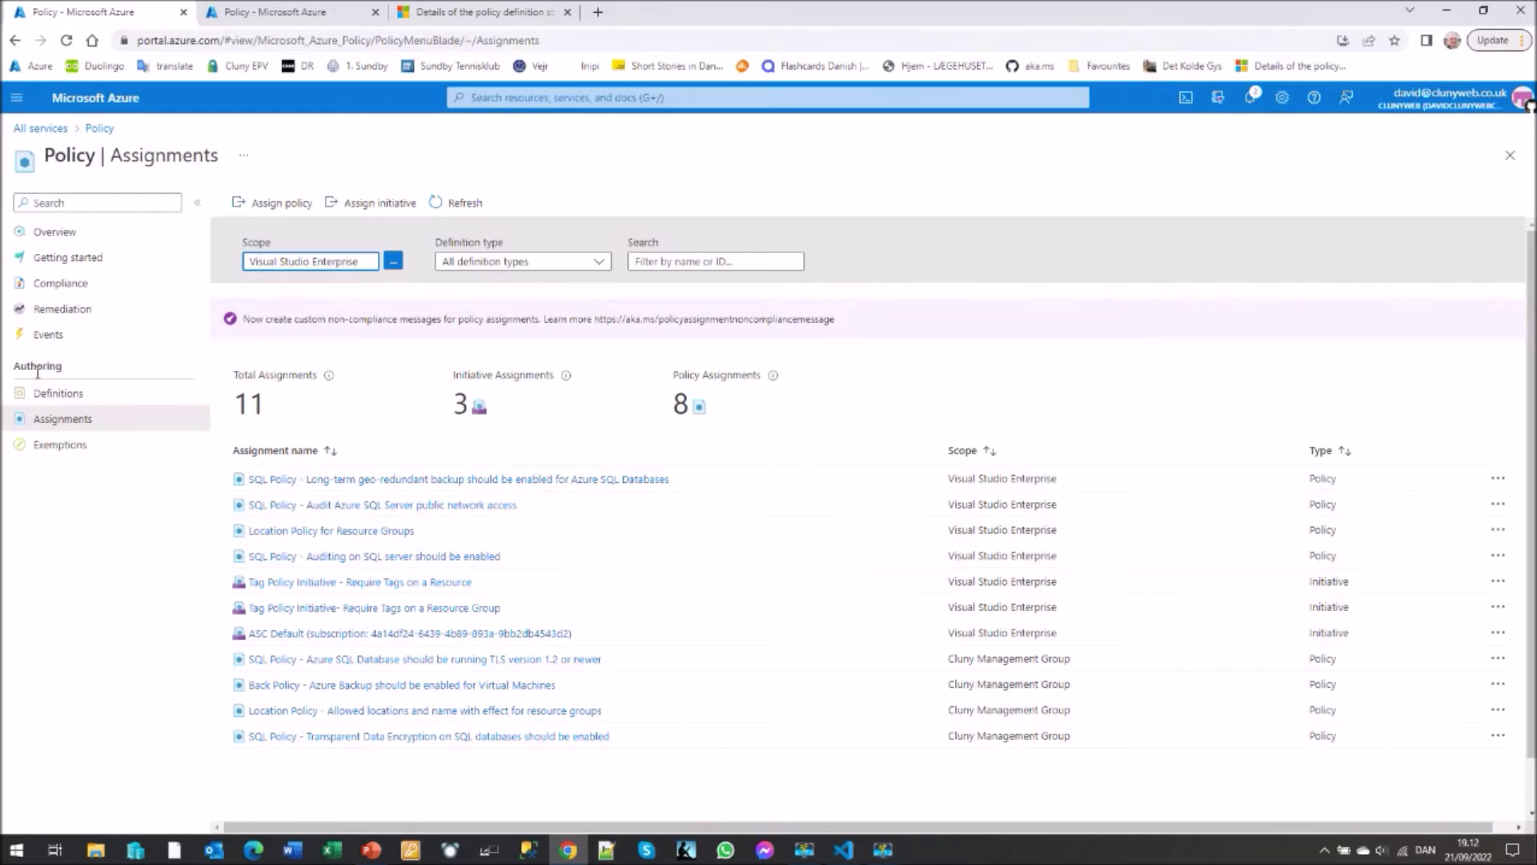
left_click(64, 401)
- Filter the policy definitions list by the word 'location'
left_click(65, 401)
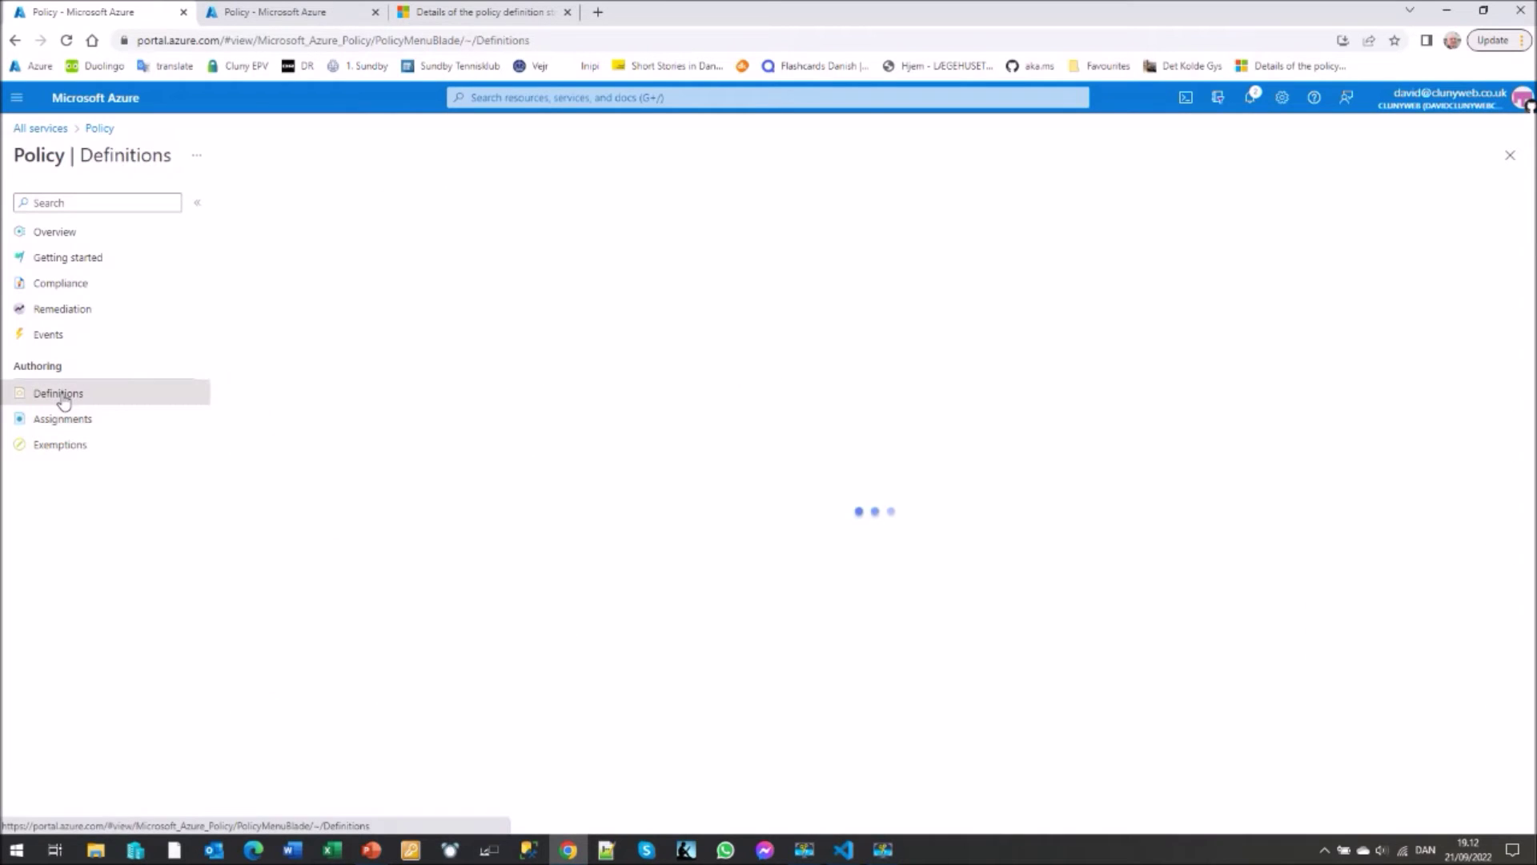
left_click(835, 261)
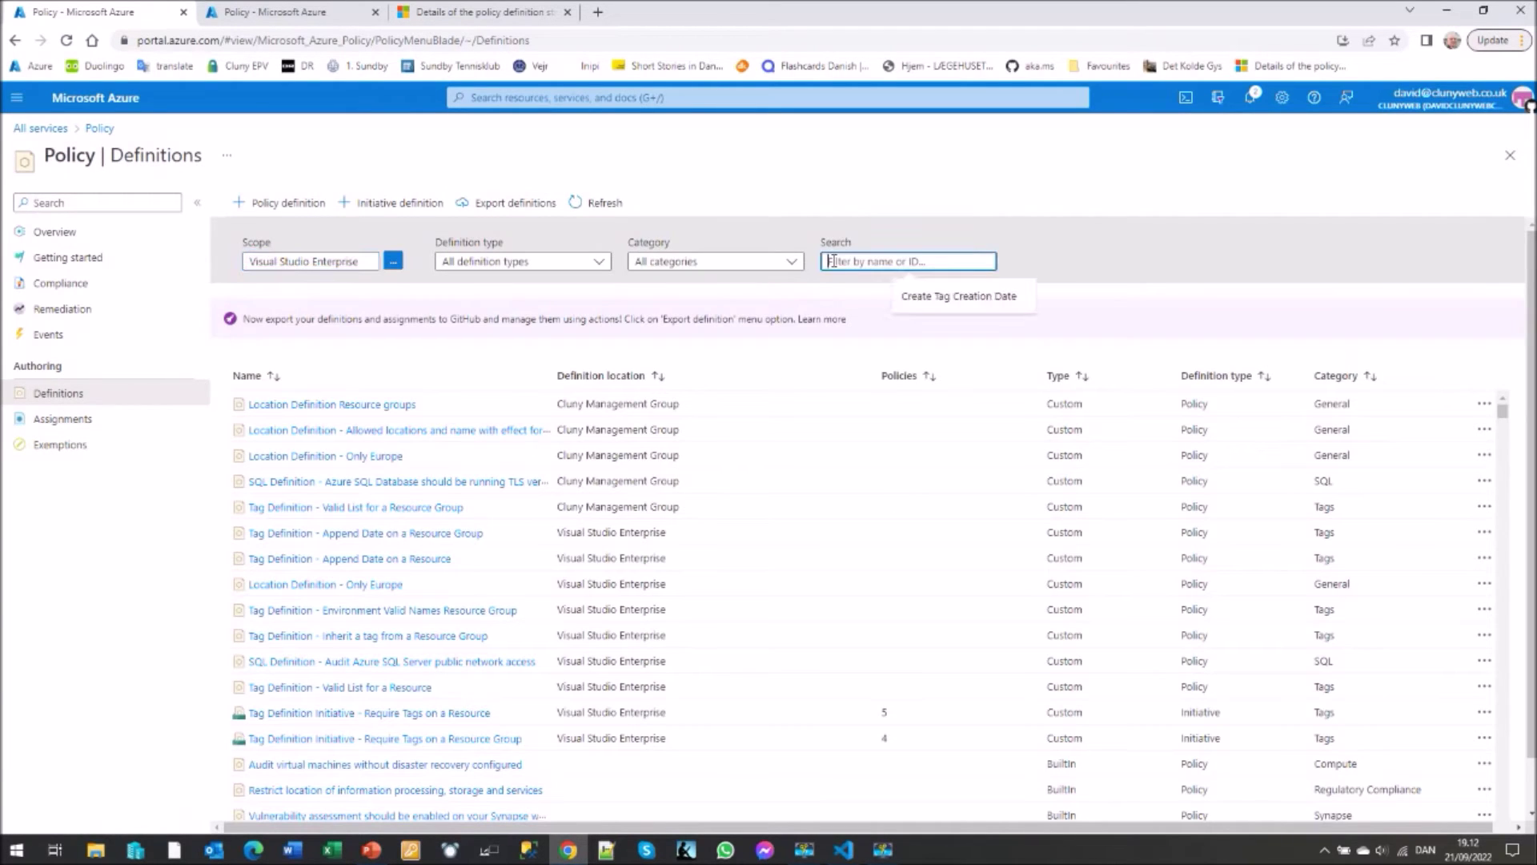
type("location")
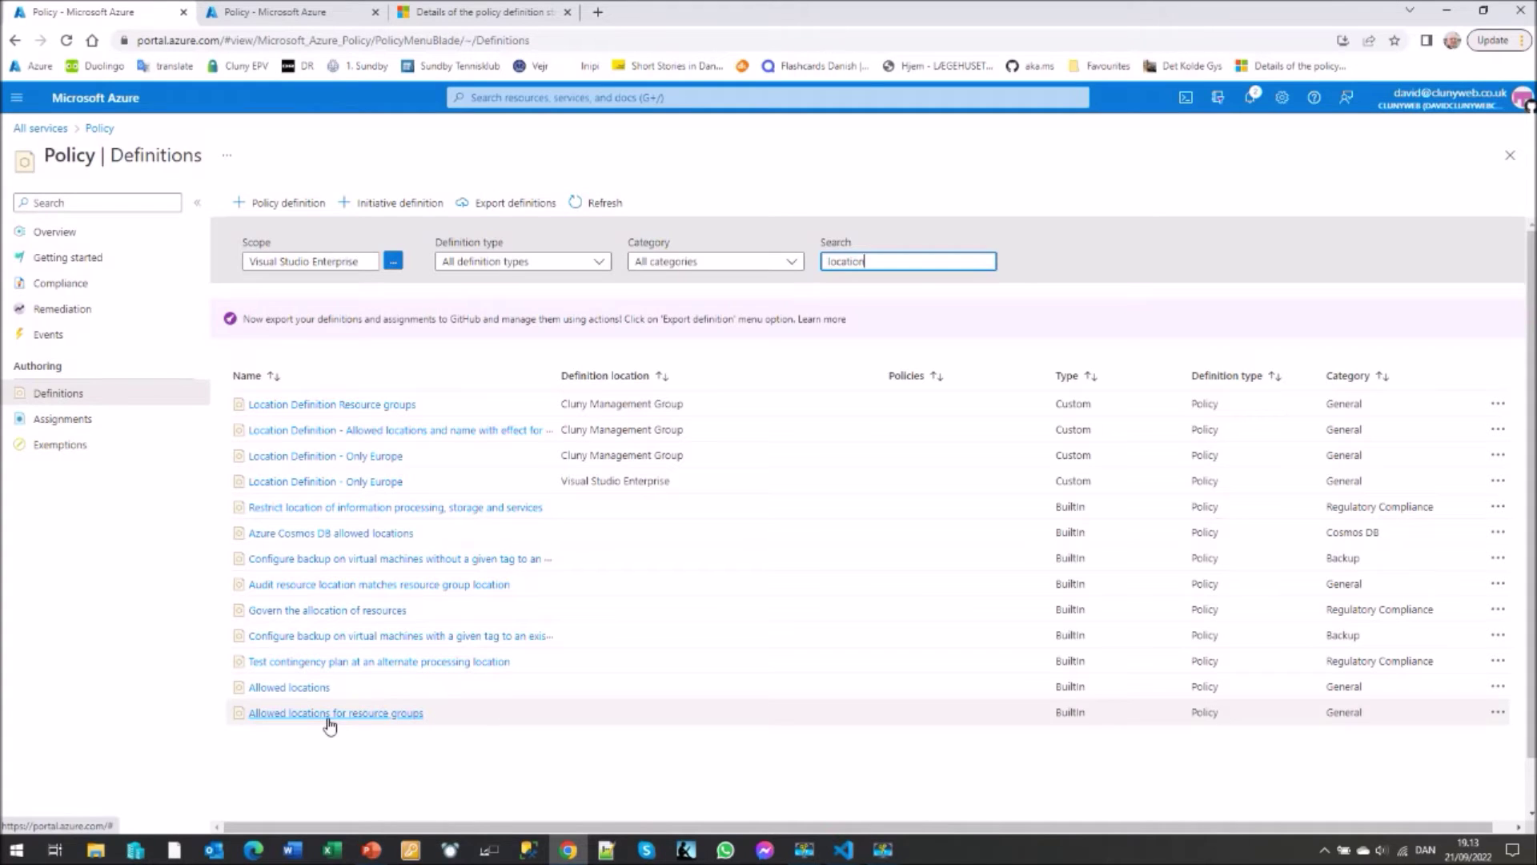
- Duplicate the built-in 'Allowed locations for resource groups' definition
left_click(347, 720)
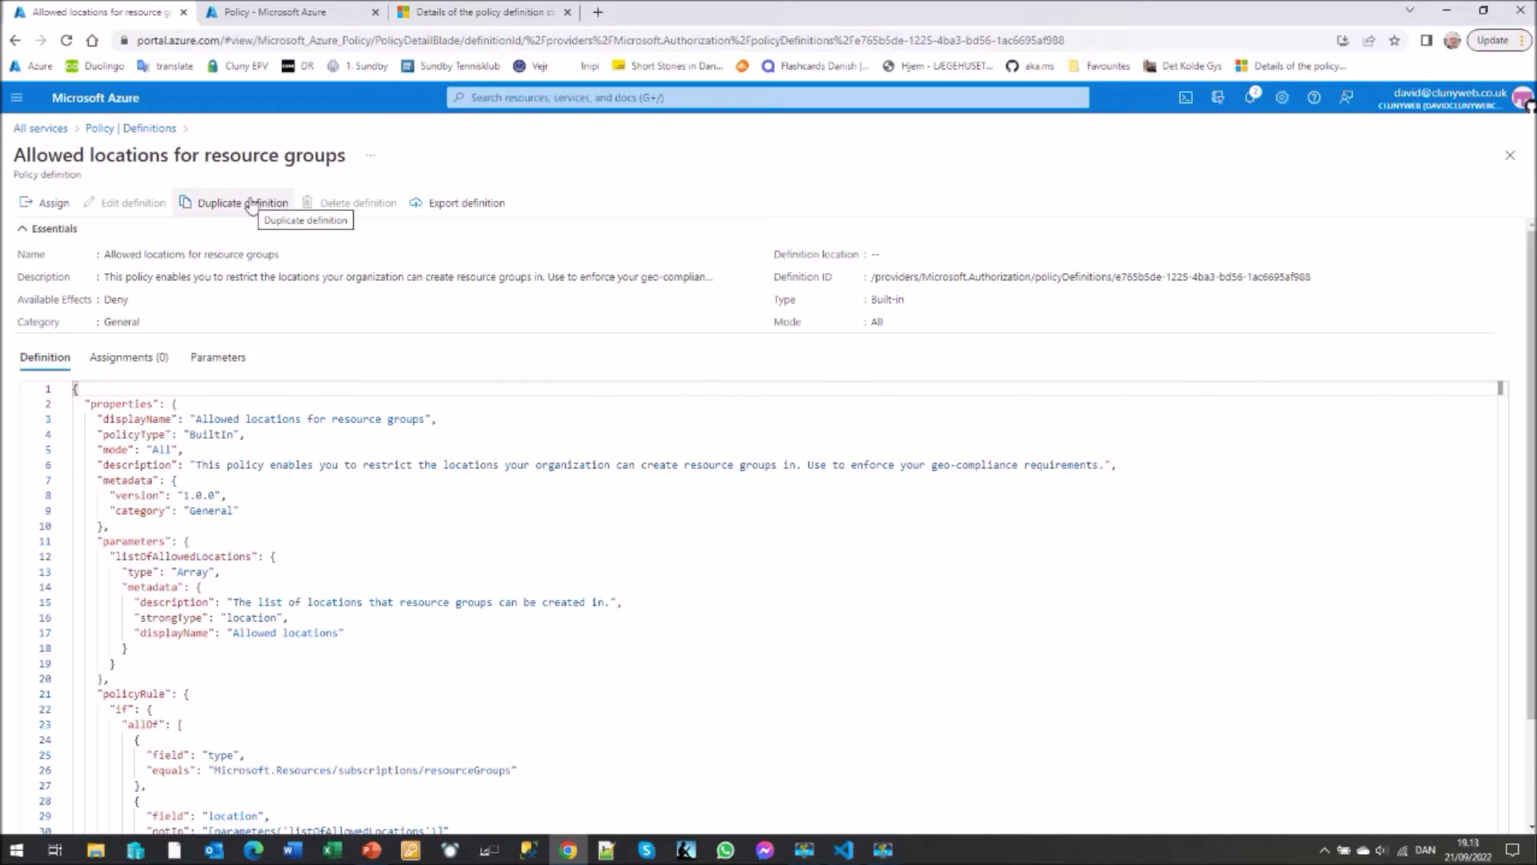
left_click(250, 204)
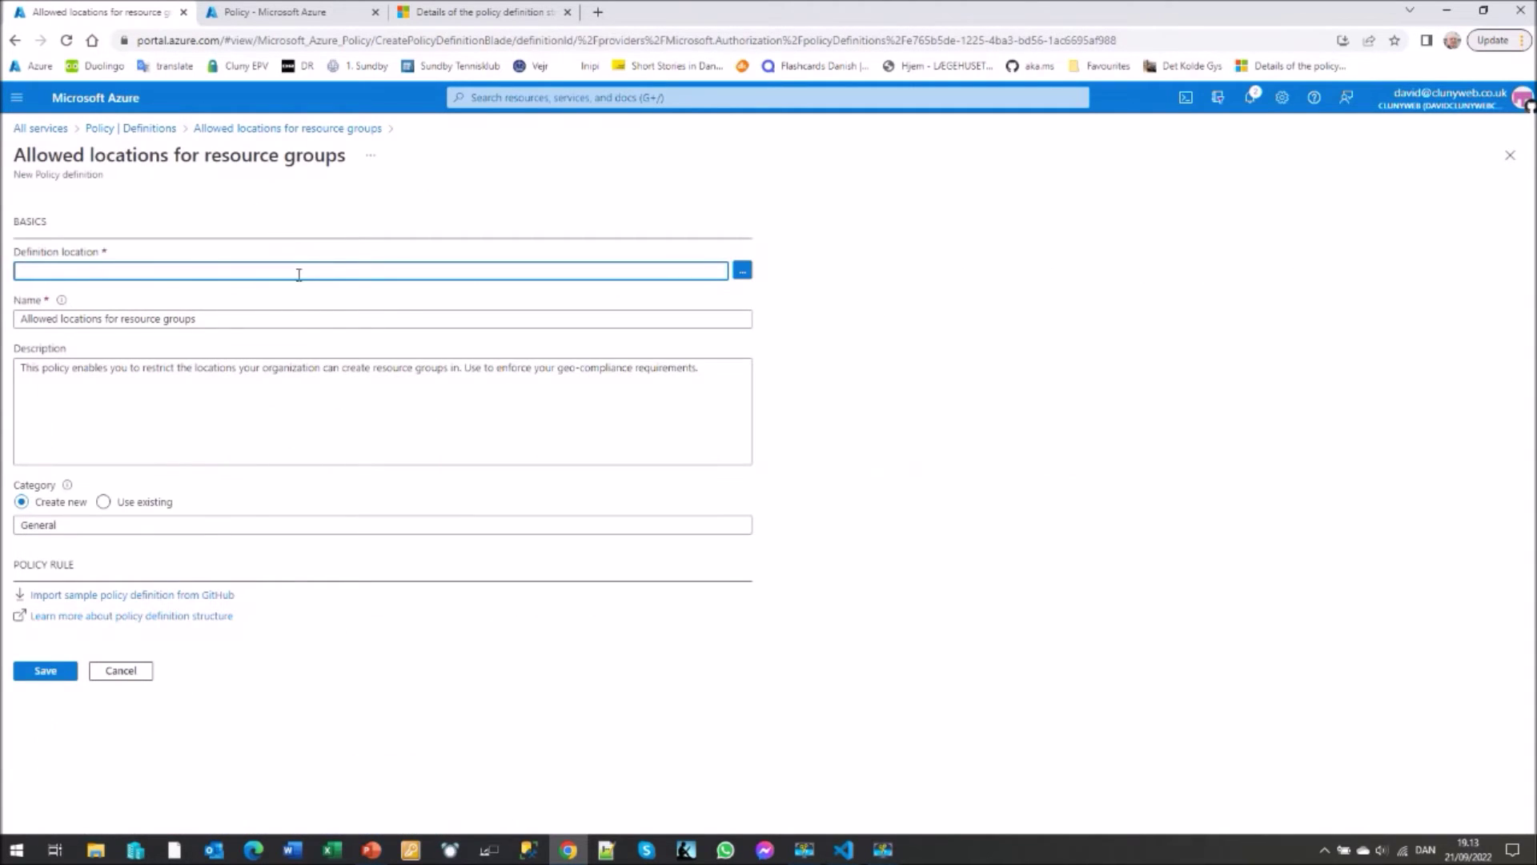
- Store the copy in the Visual Studio Enterprise subscription and prefix its name with 'DEMO'
left_click(742, 273)
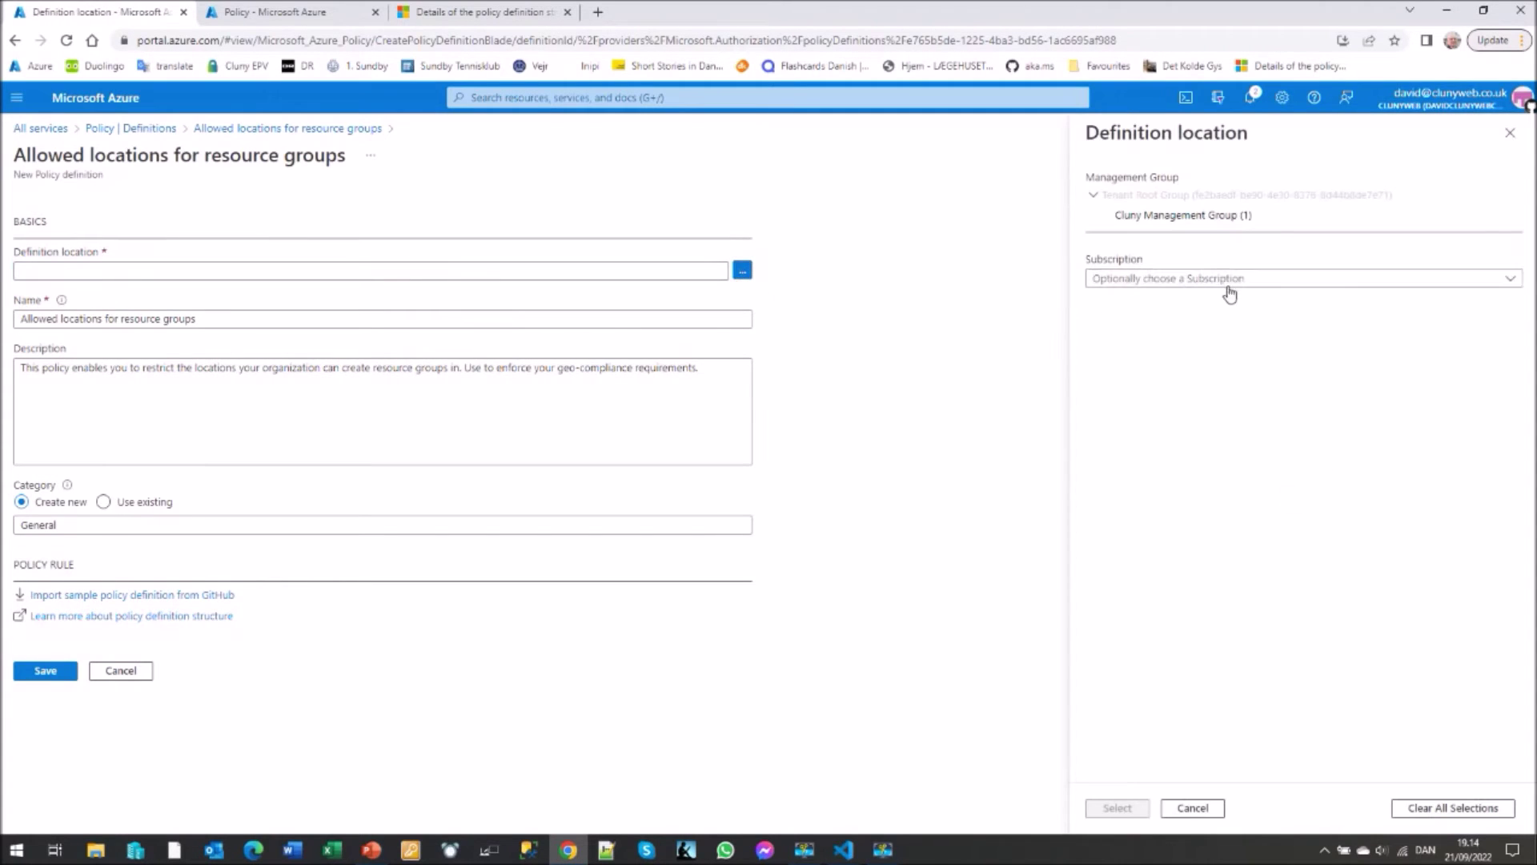
left_click(1231, 287)
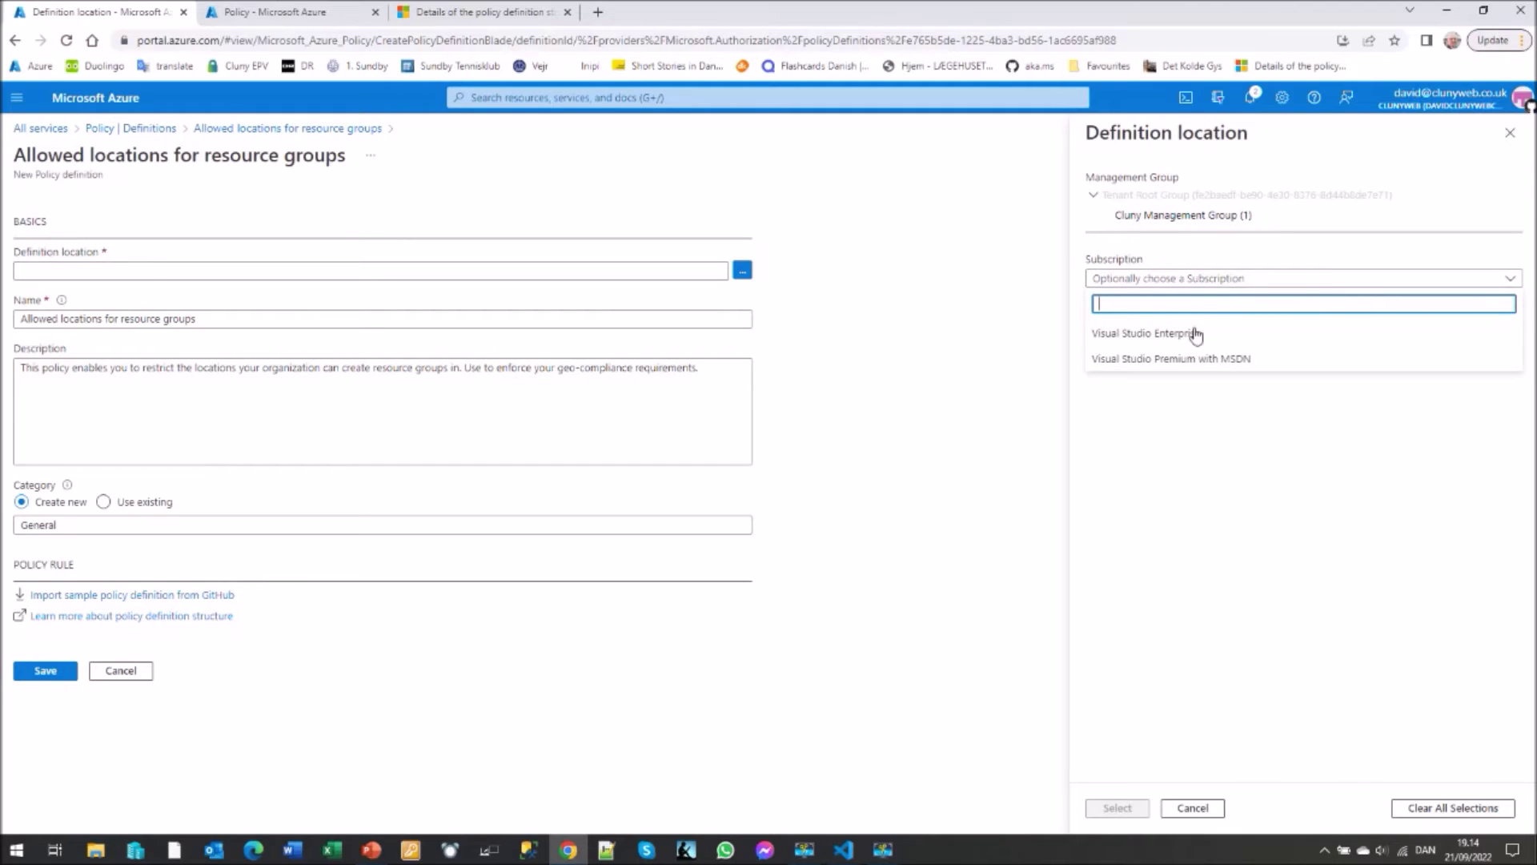
left_click(1150, 335)
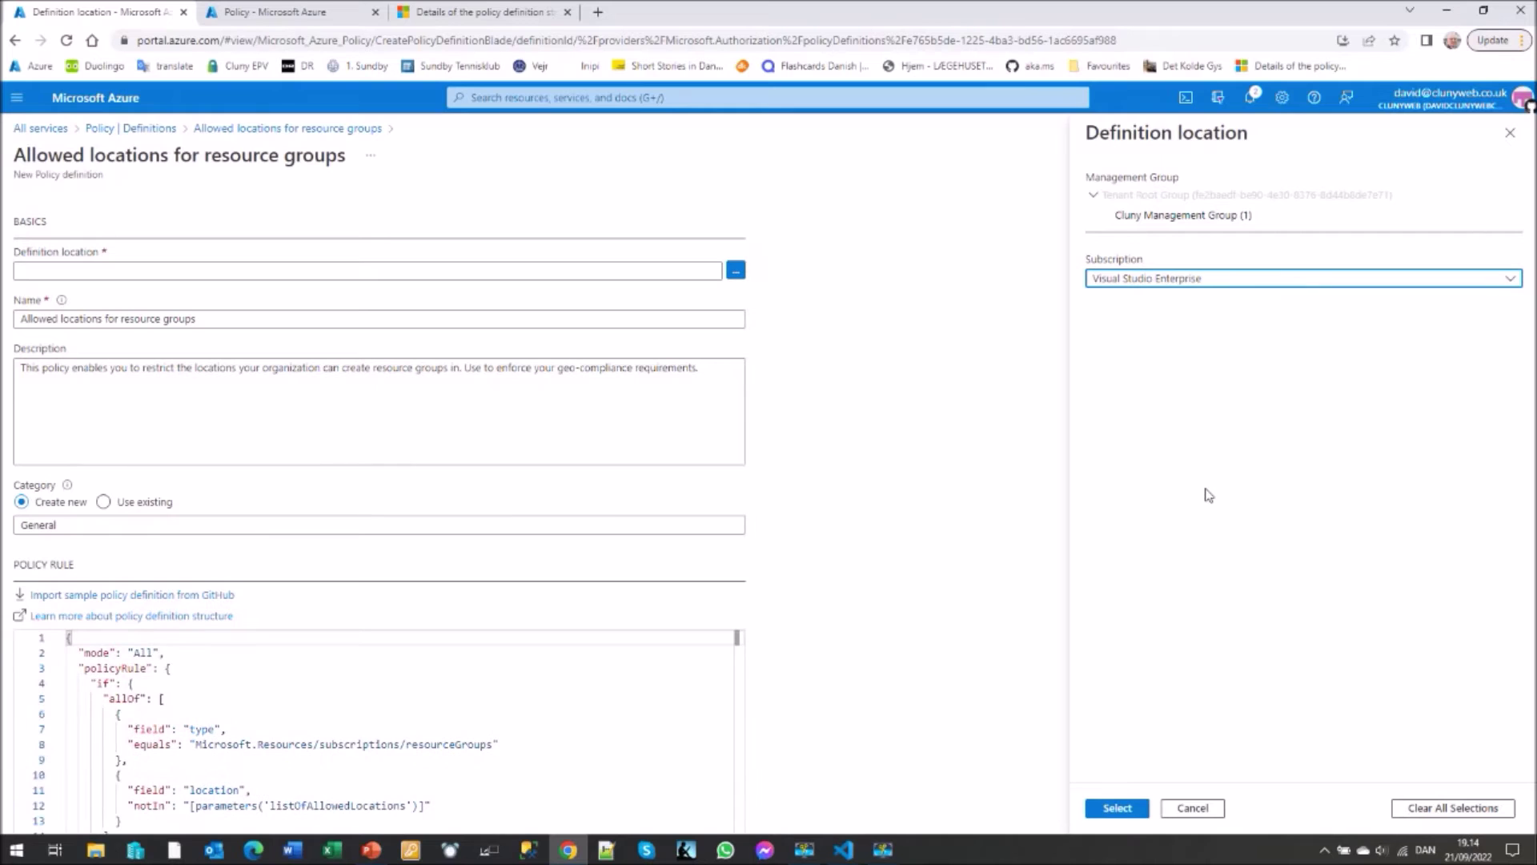
left_click(1119, 809)
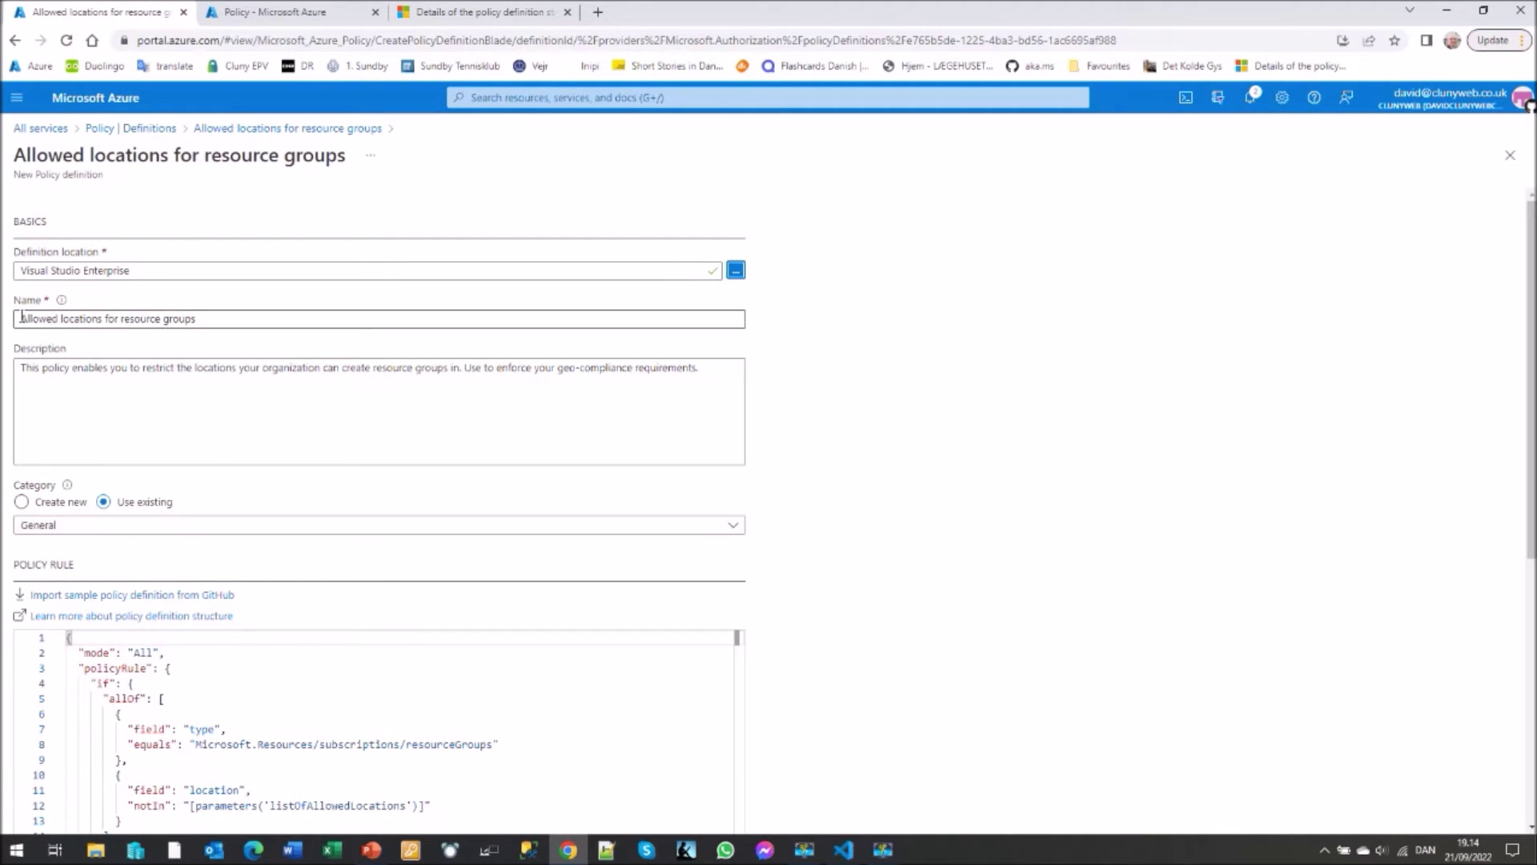
type("DEMO")
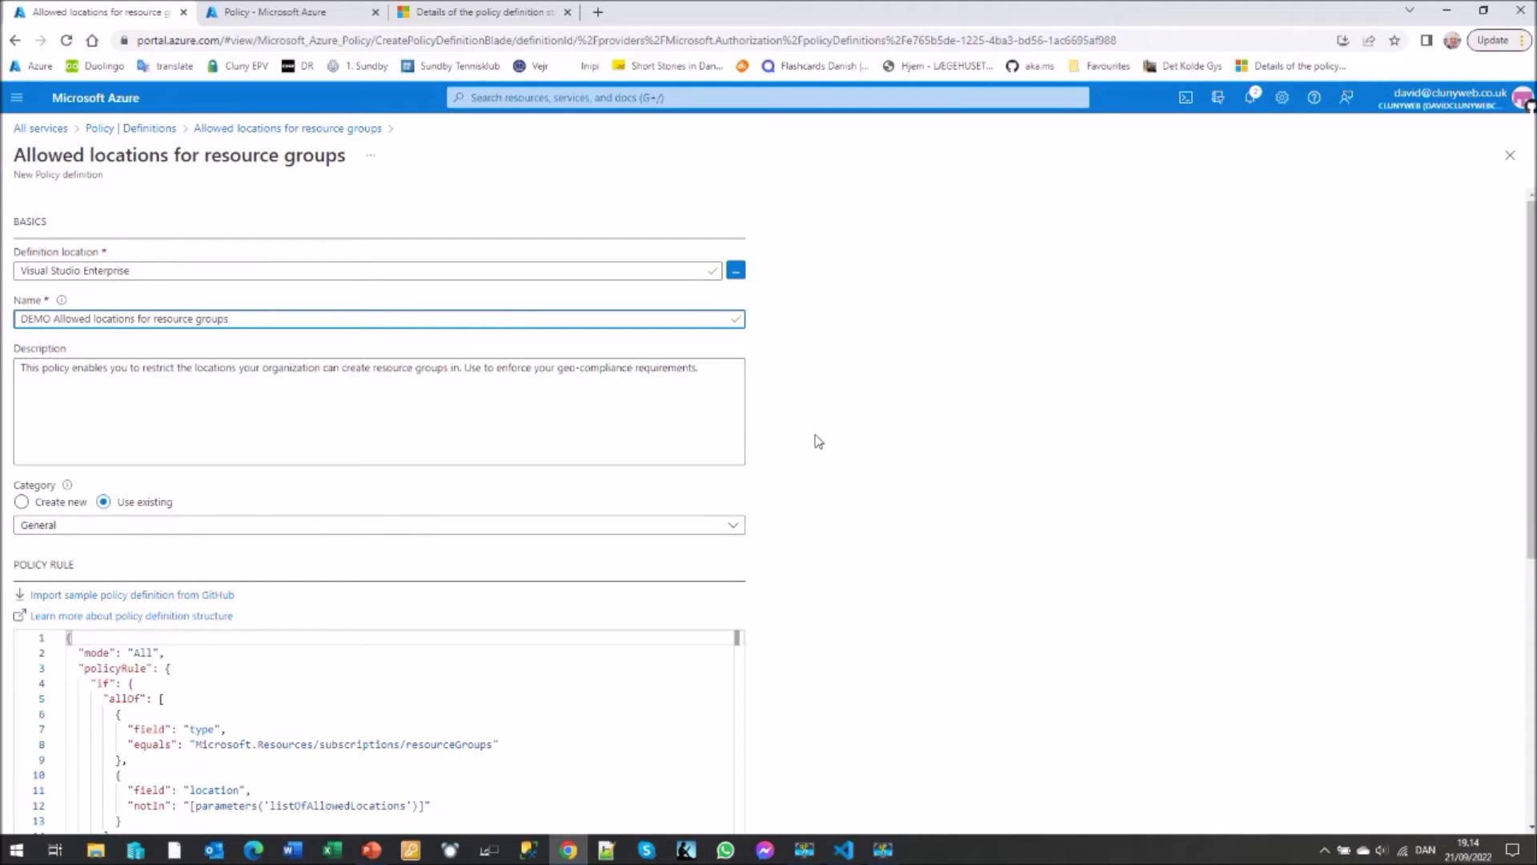
scroll(816, 428, "down", 4)
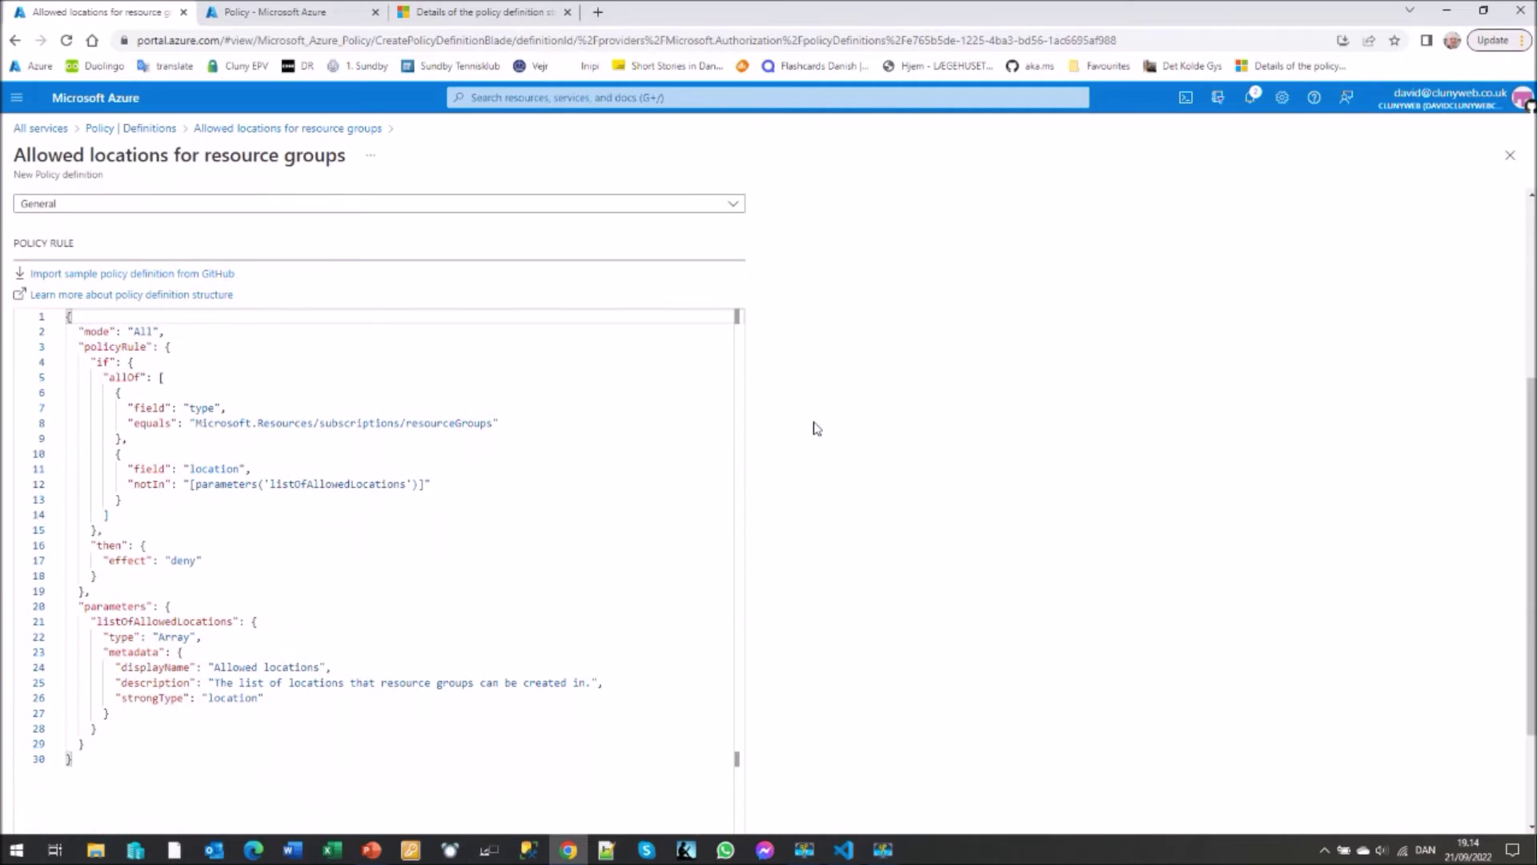
scroll(816, 428, "down", 1)
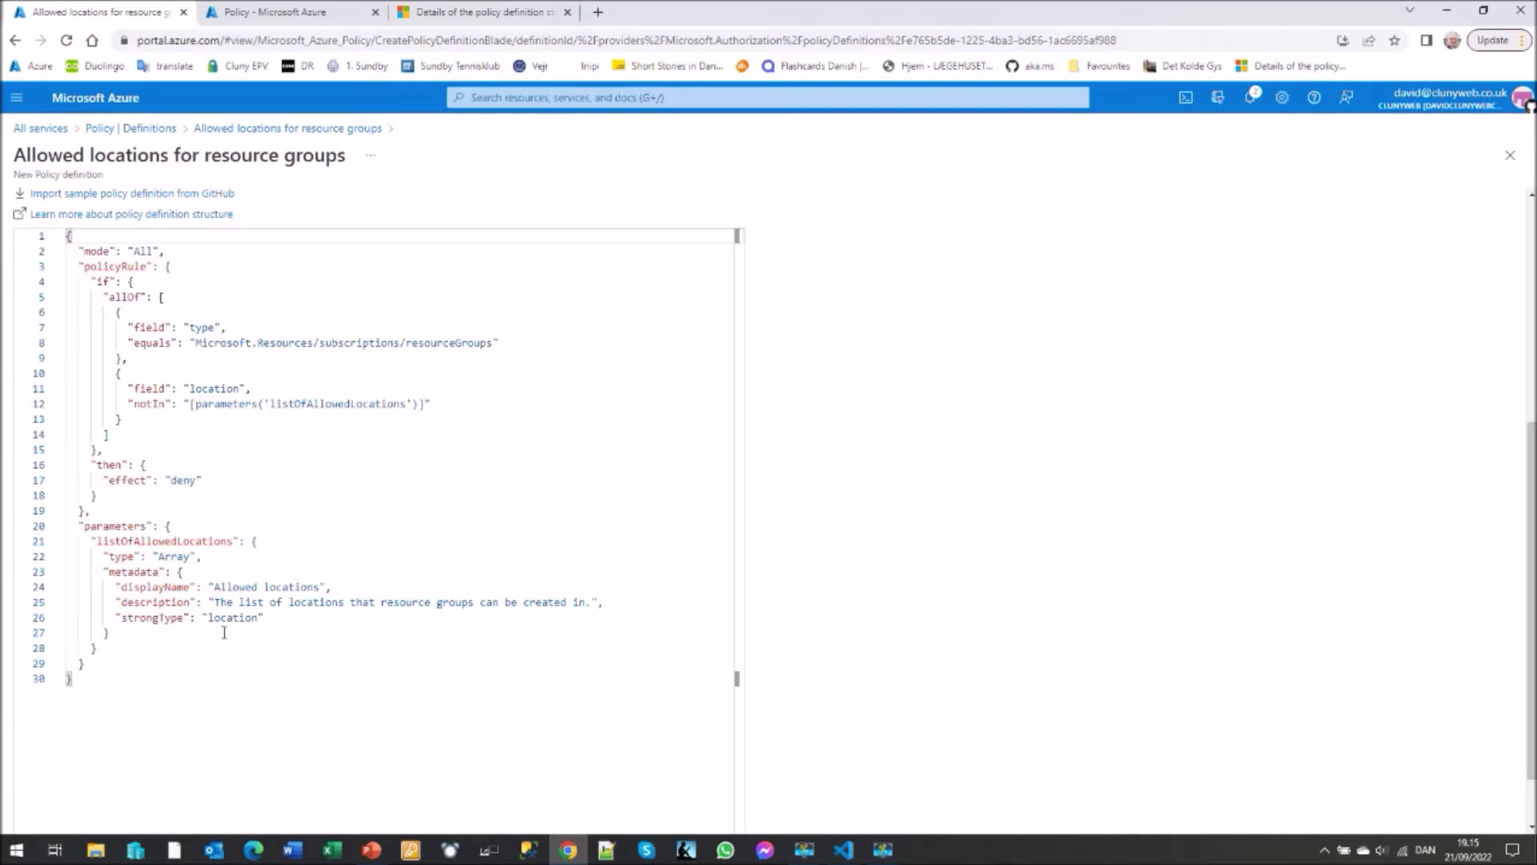
left_click_drag(121, 620, 258, 621)
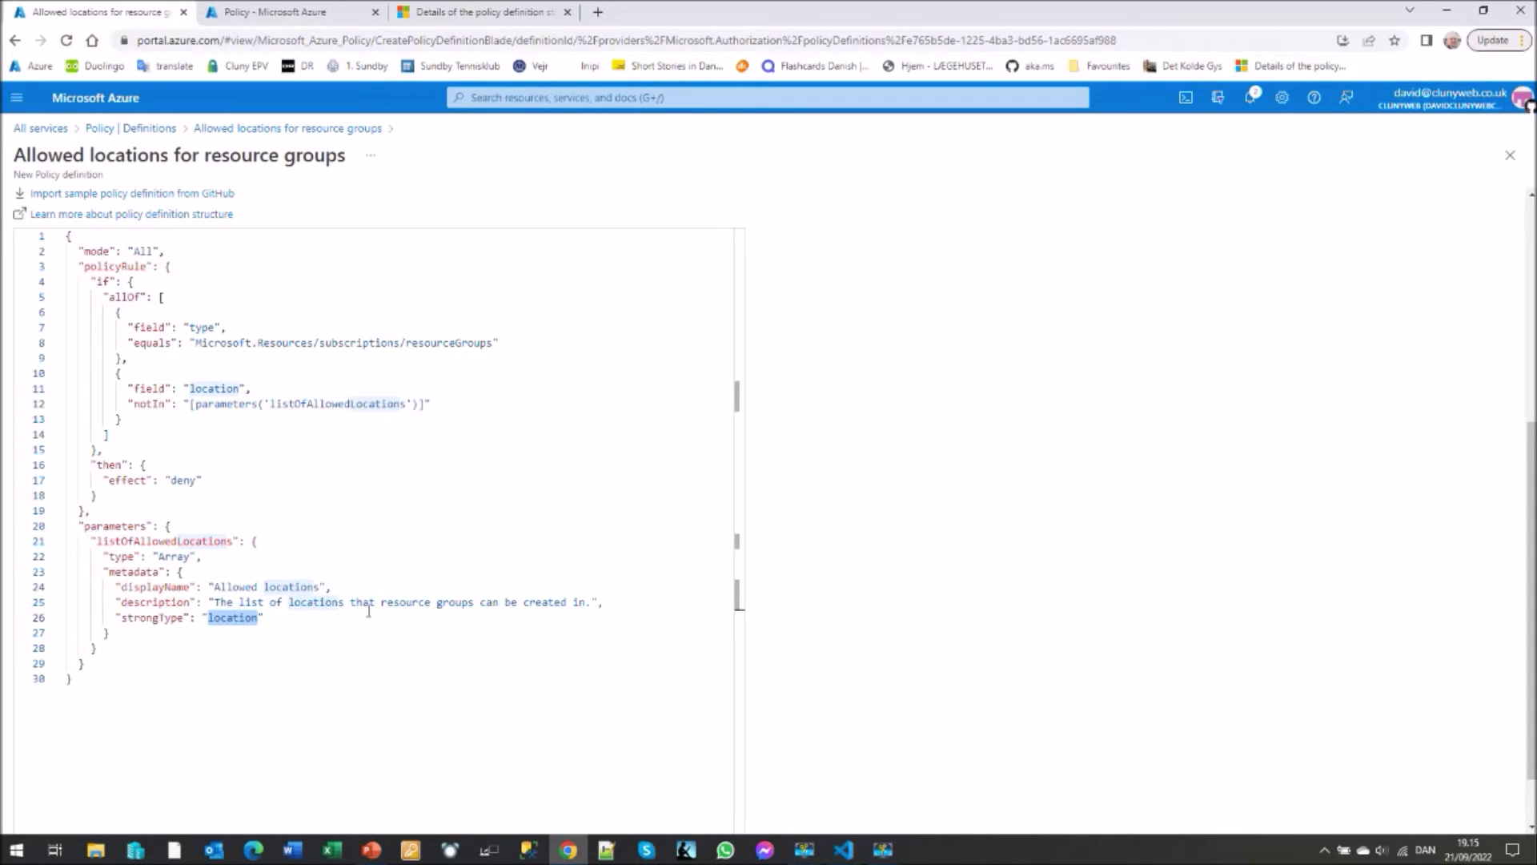
scroll(917, 490, "up", 5)
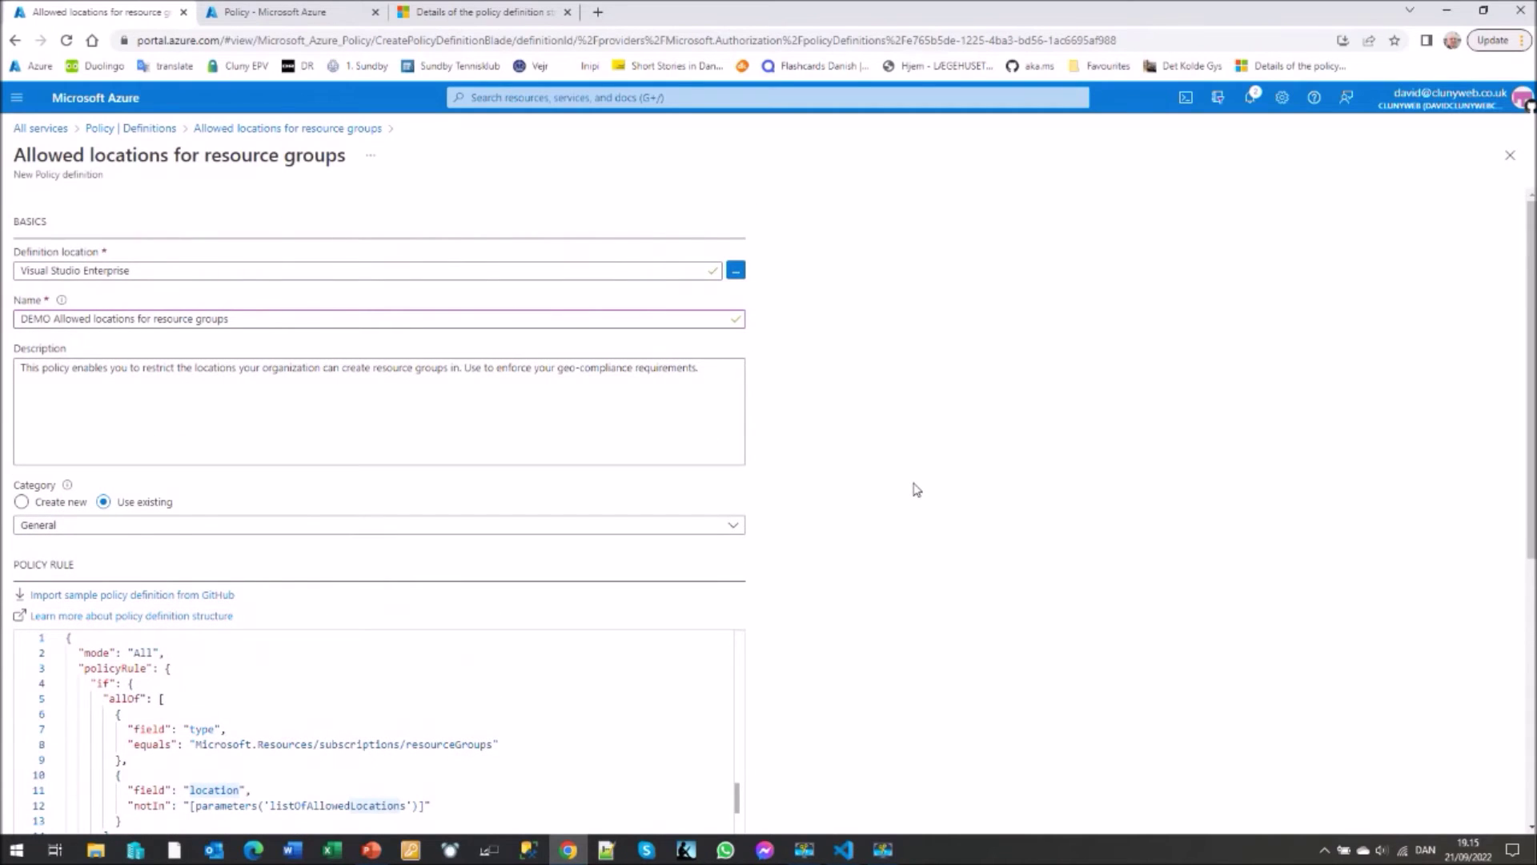
scroll(917, 490, "down", 6)
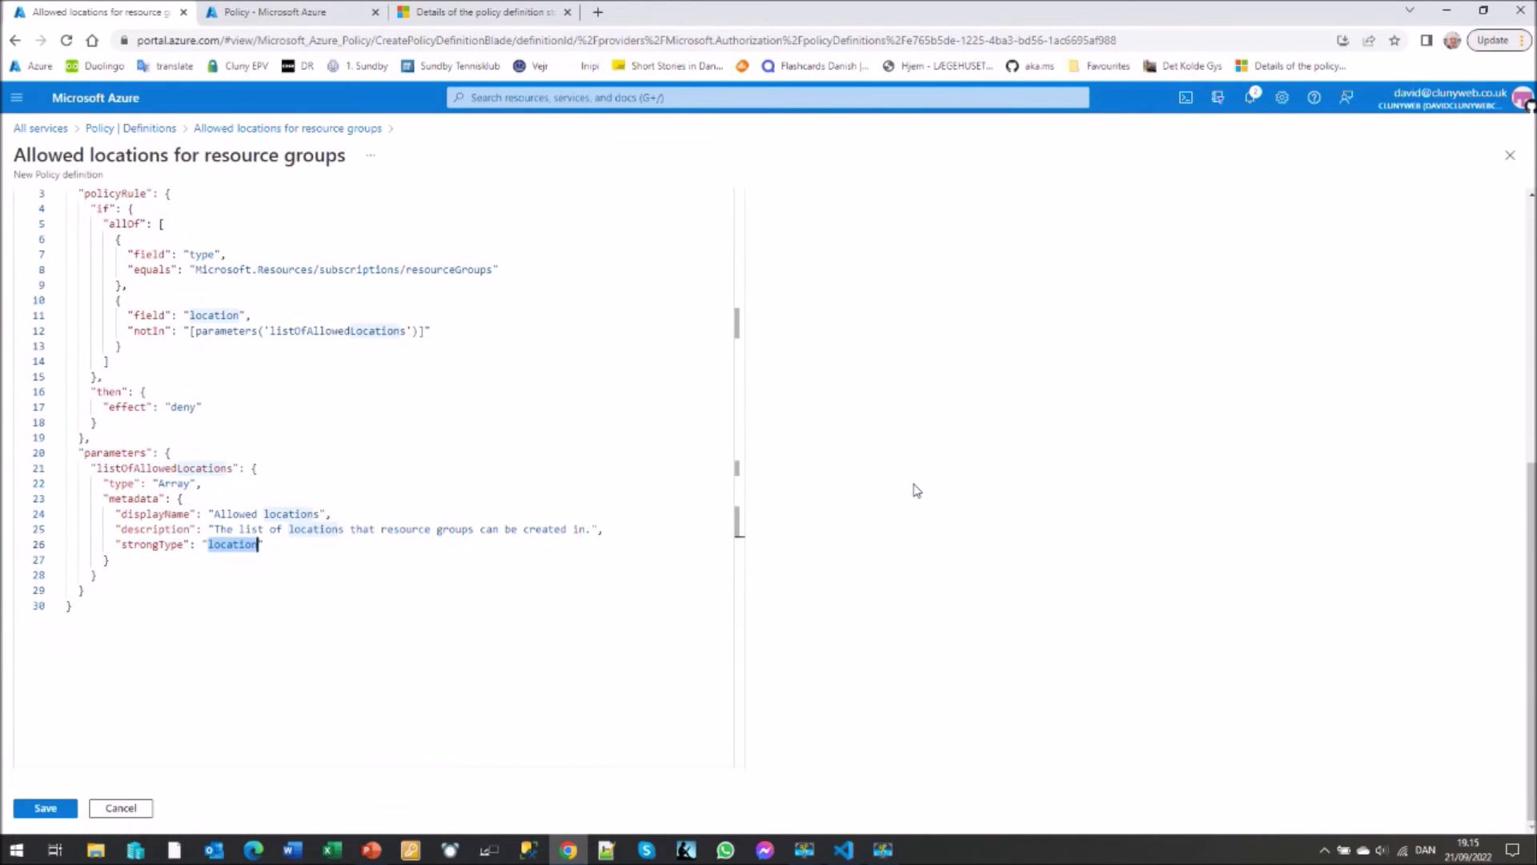
- Save the DEMO definition as a custom policy and look through its JSON
left_click(32, 810)
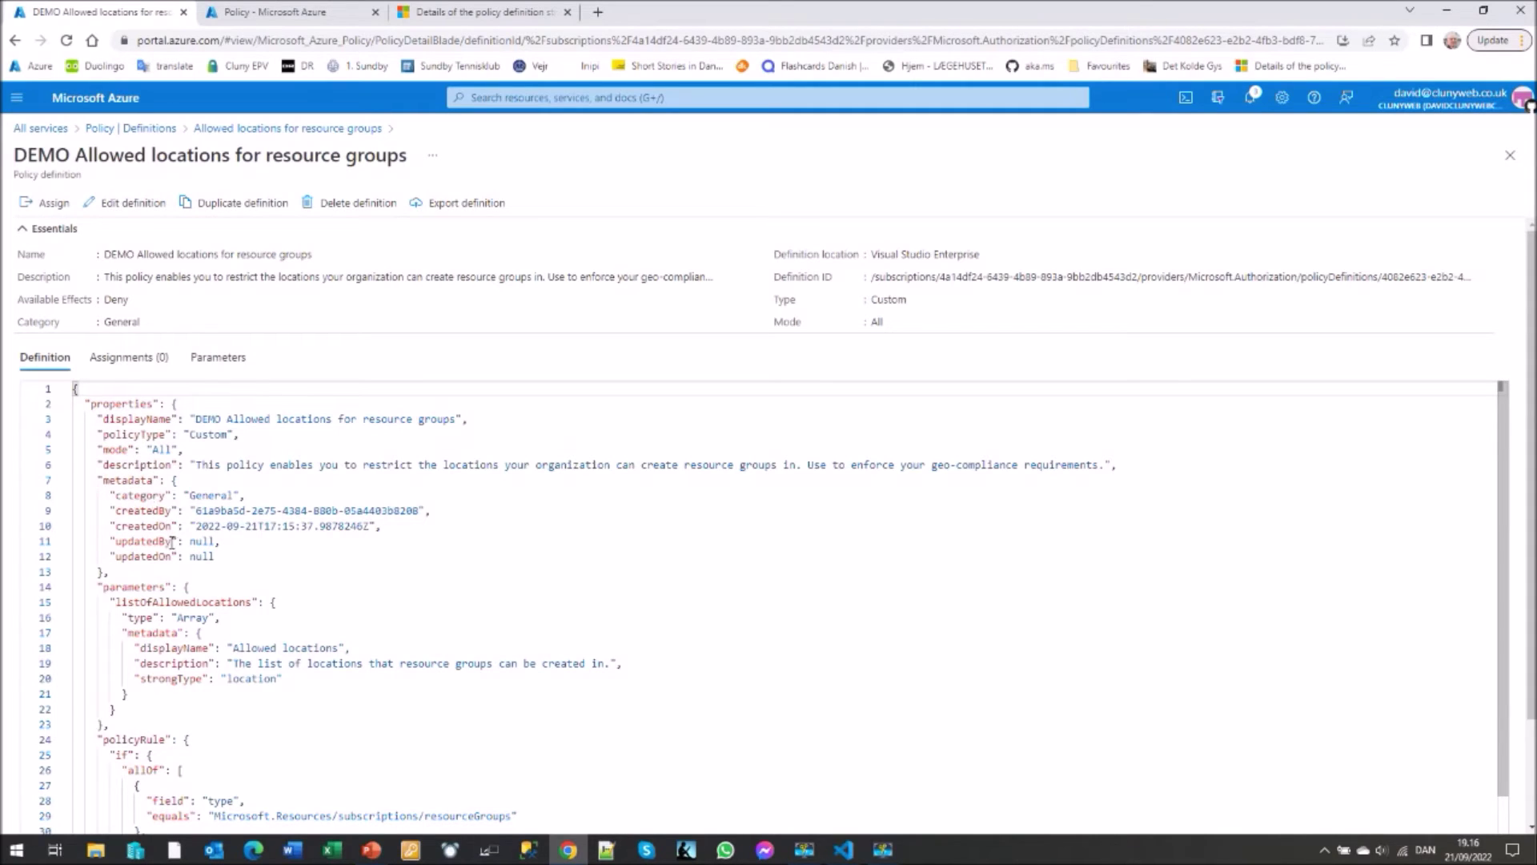
scroll(453, 584, "down", 2)
scroll(454, 584, "down", 1)
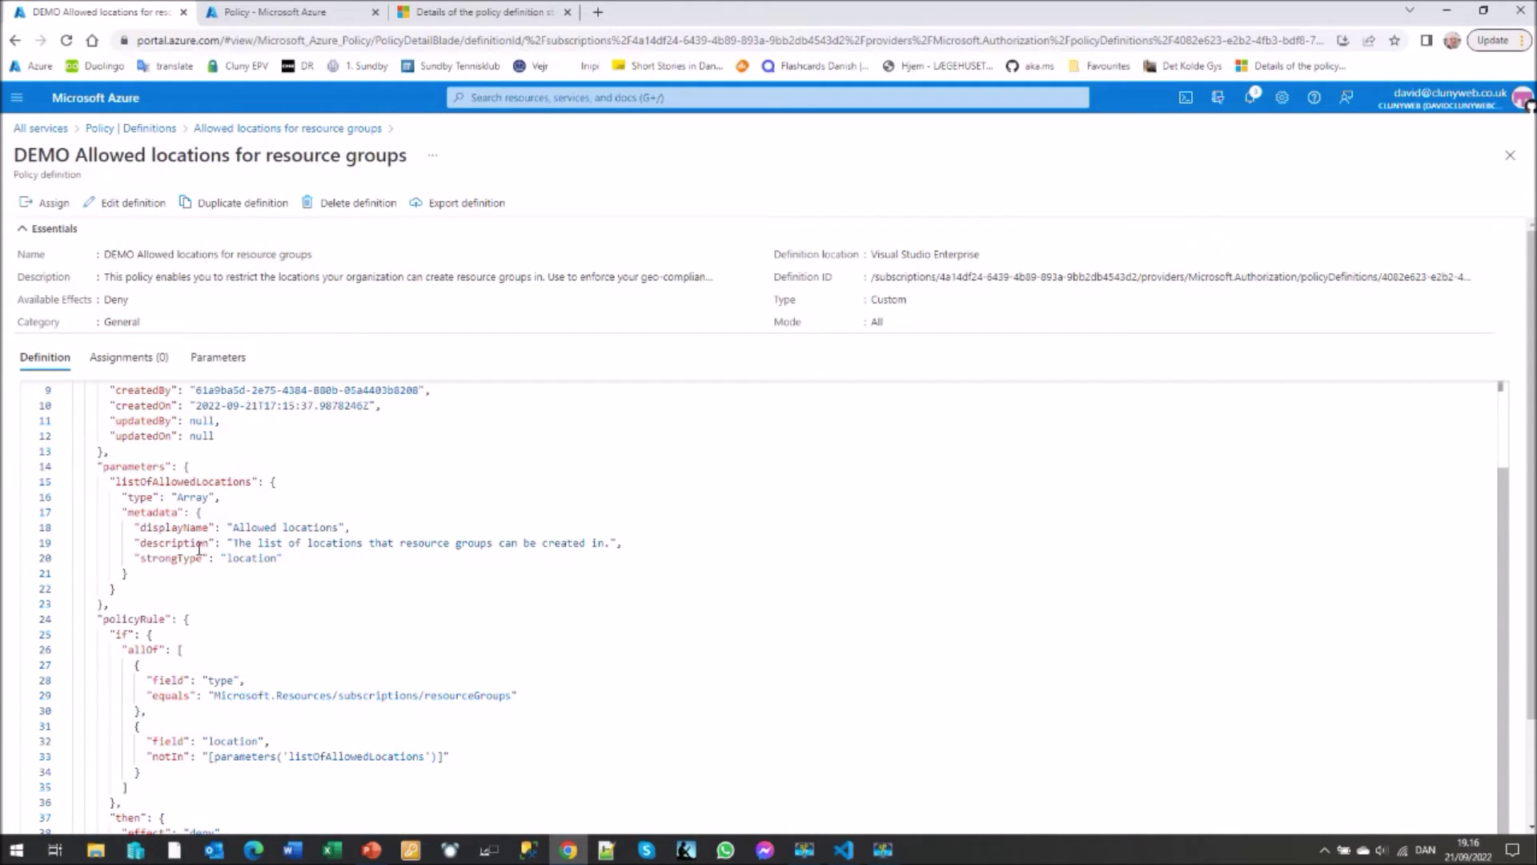
scroll(259, 626, "down", 1)
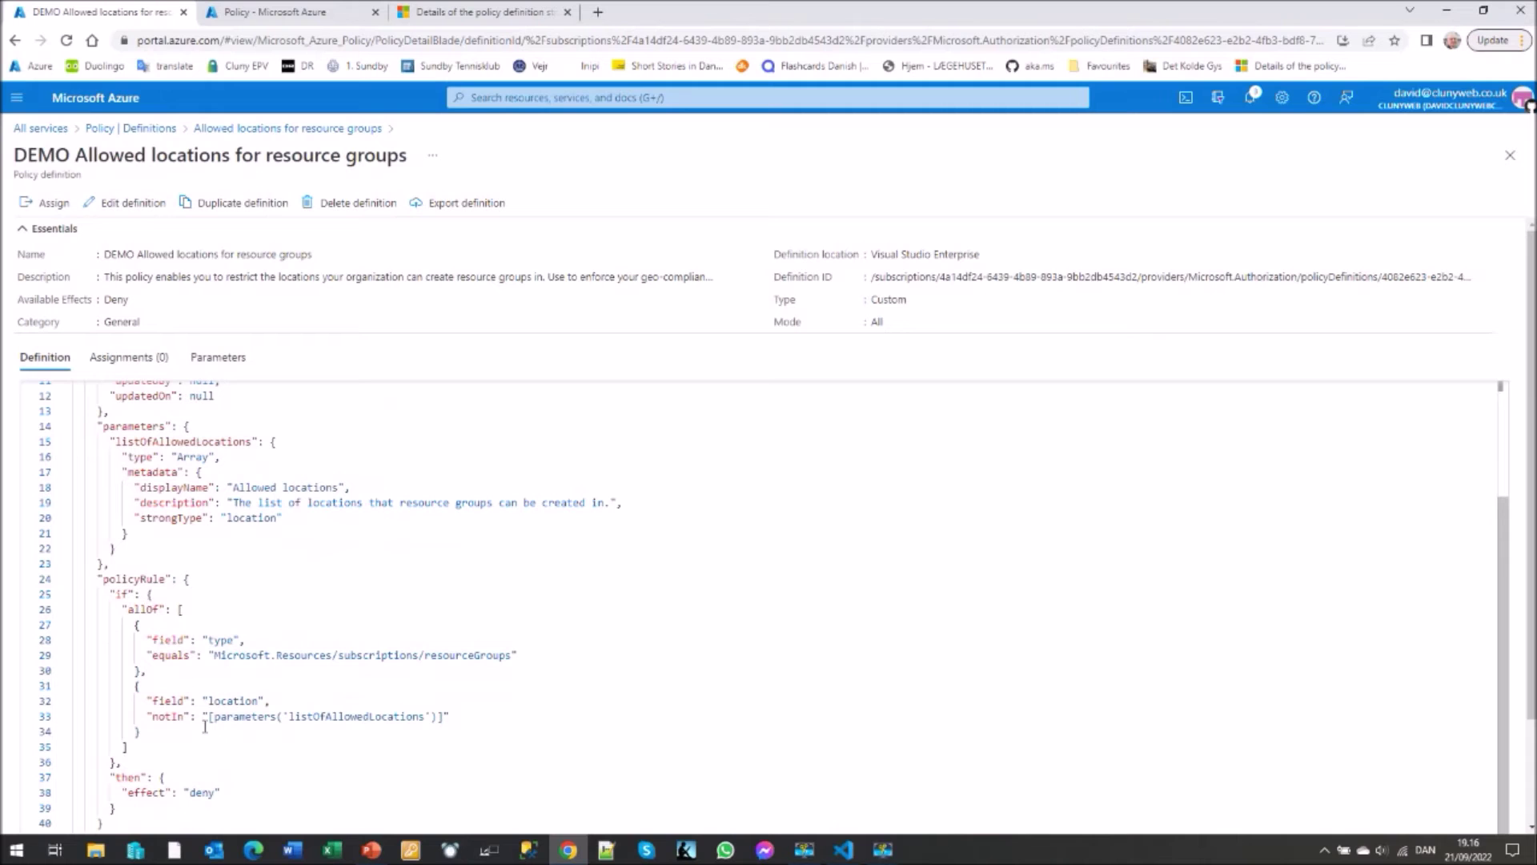
scroll(330, 765, "down", 2)
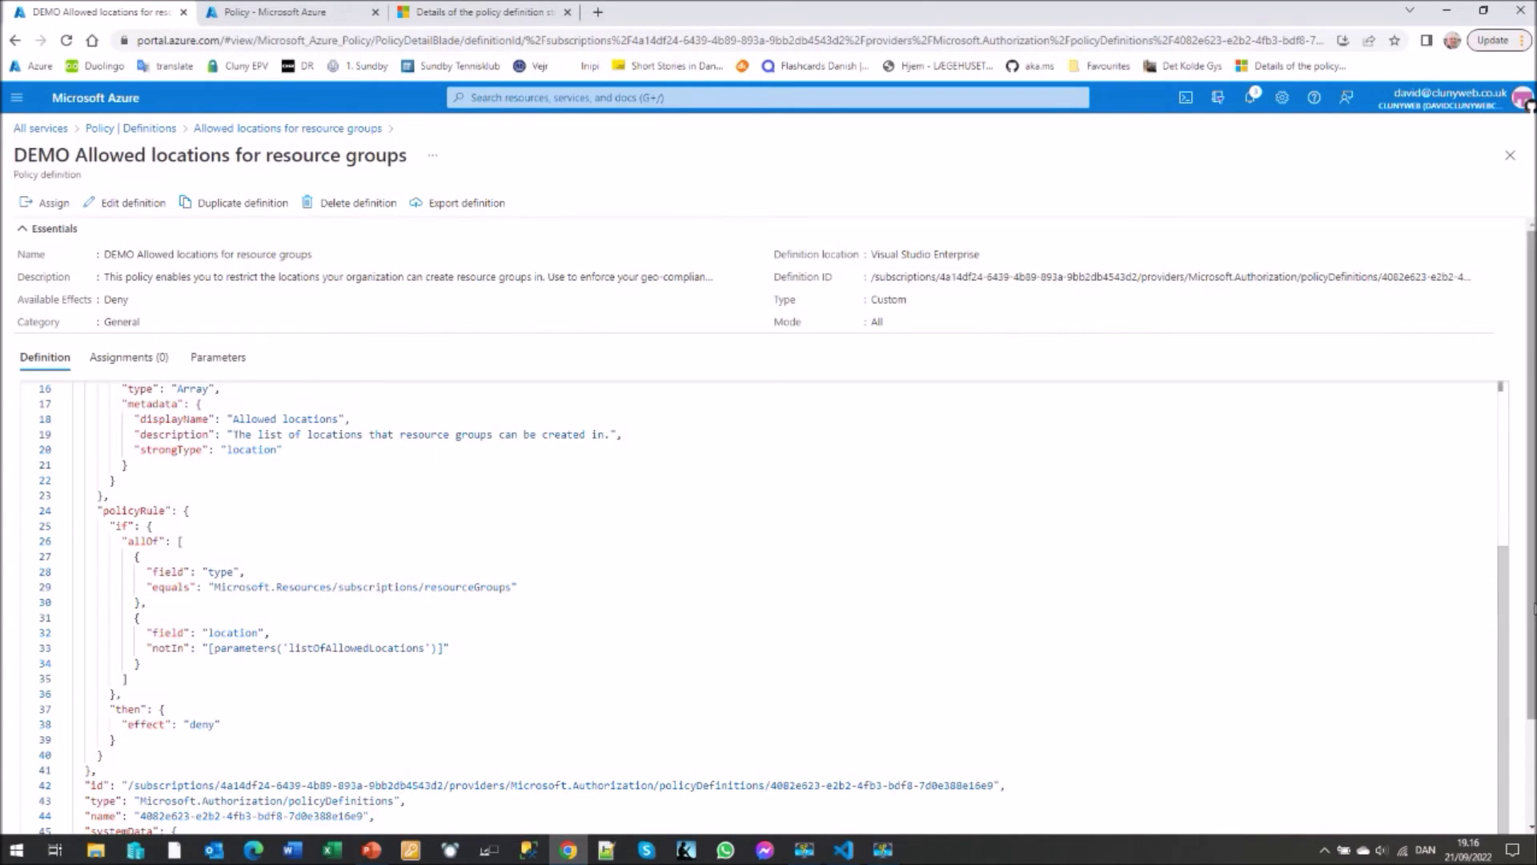
scroll(1533, 608, "down", 1)
scroll(1533, 609, "down", 2)
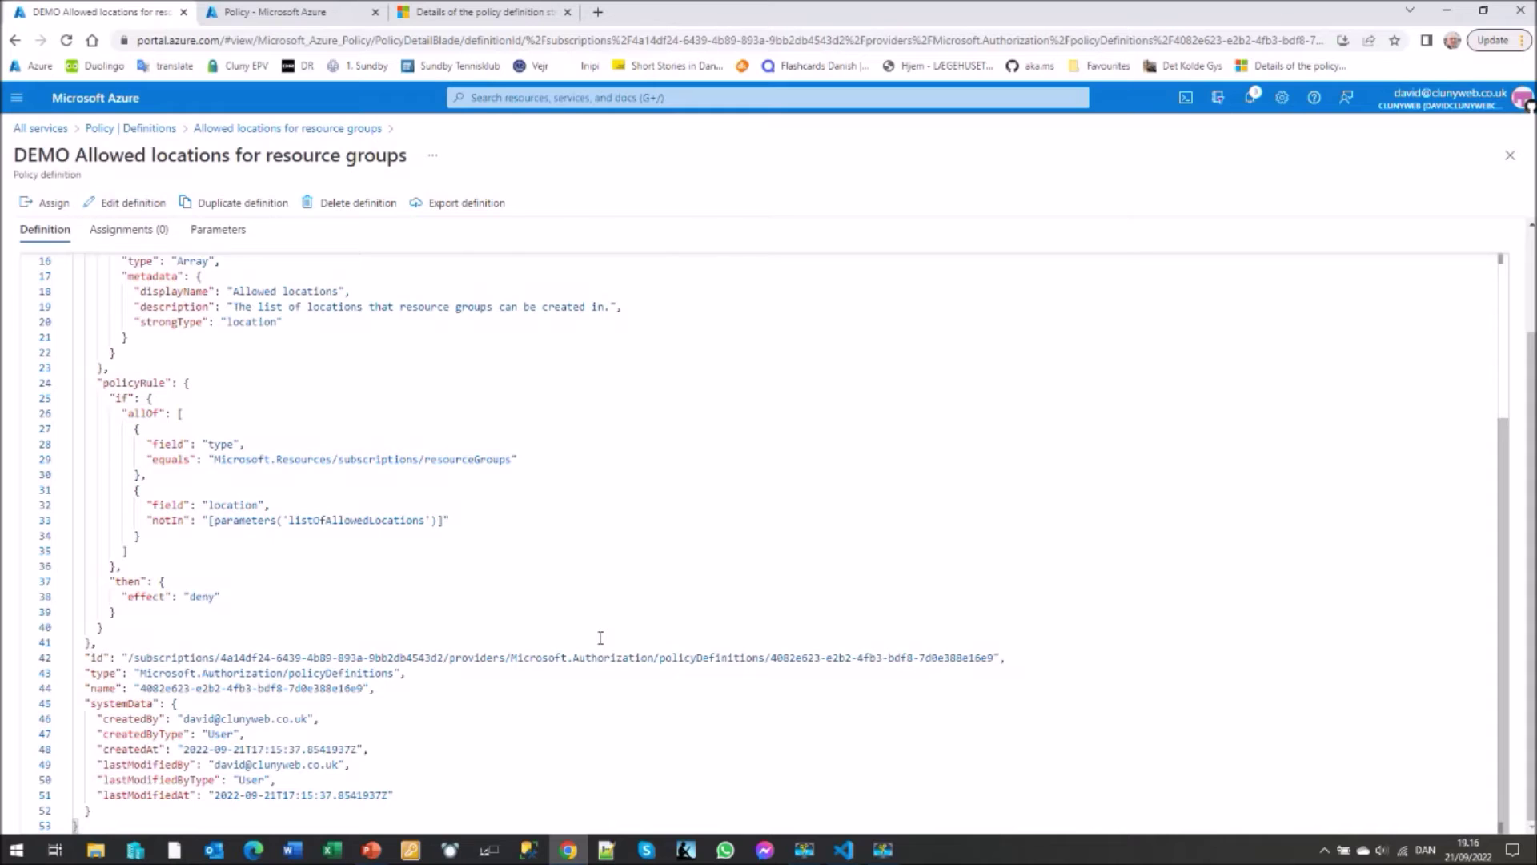
scroll(601, 637, "up", 5)
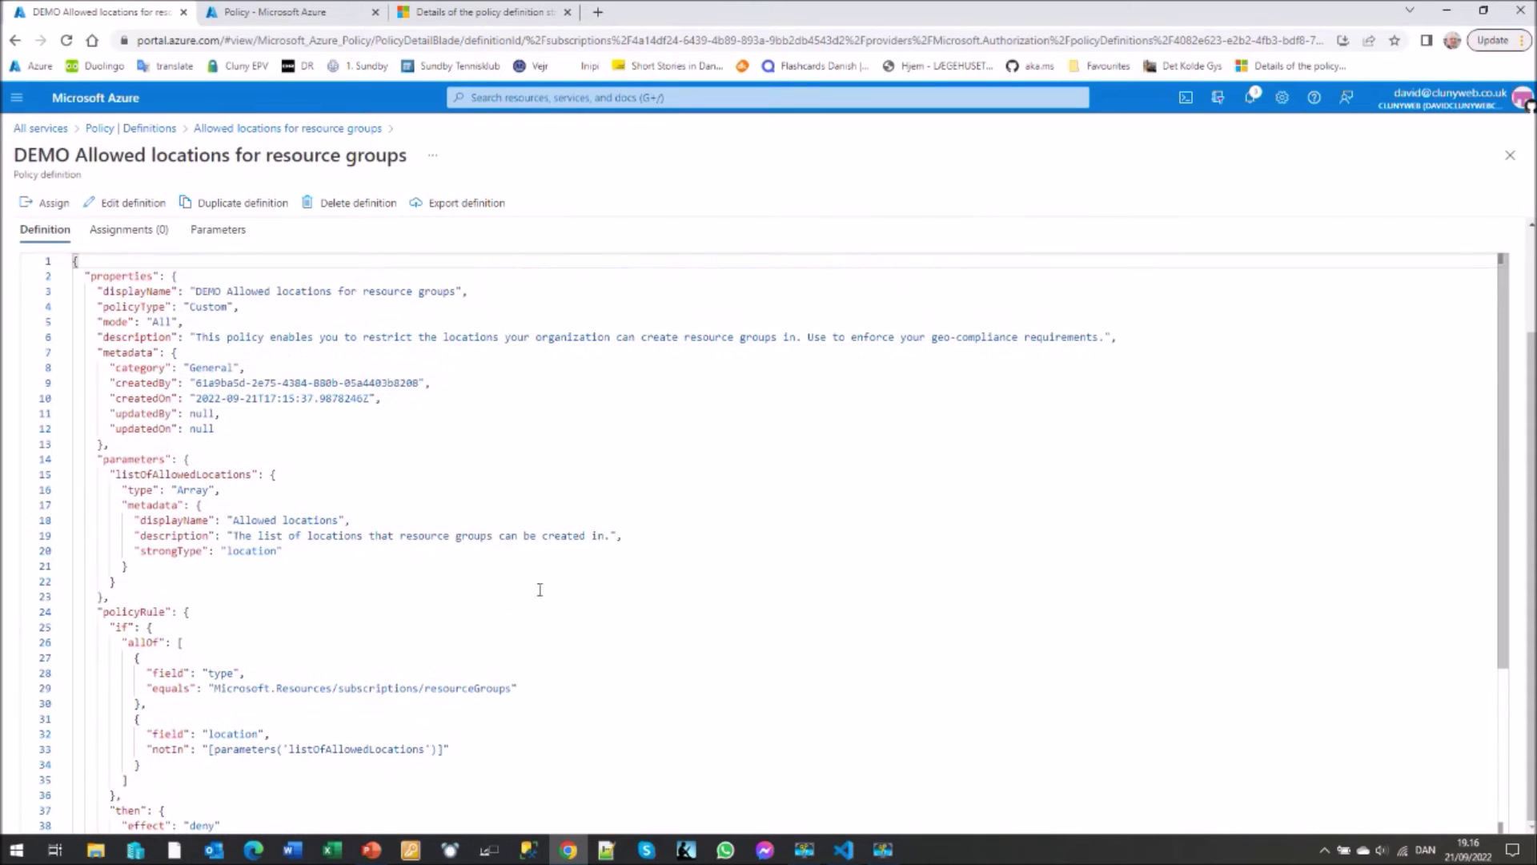
- Begin assigning the DEMO definition to Visual Studio Enterprise and reach its Parameters
left_click(46, 204)
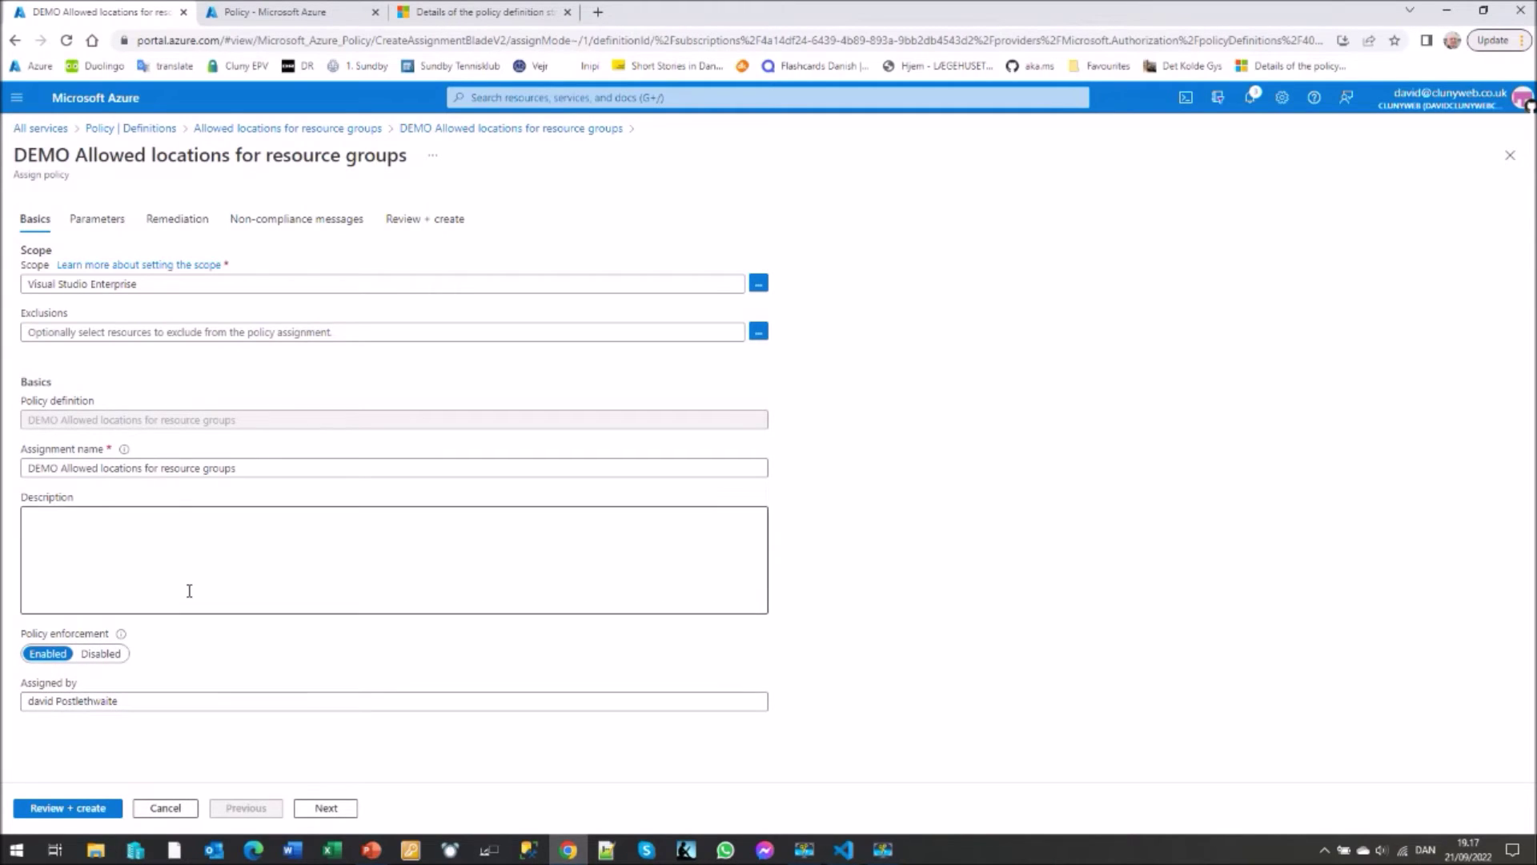
left_click(97, 228)
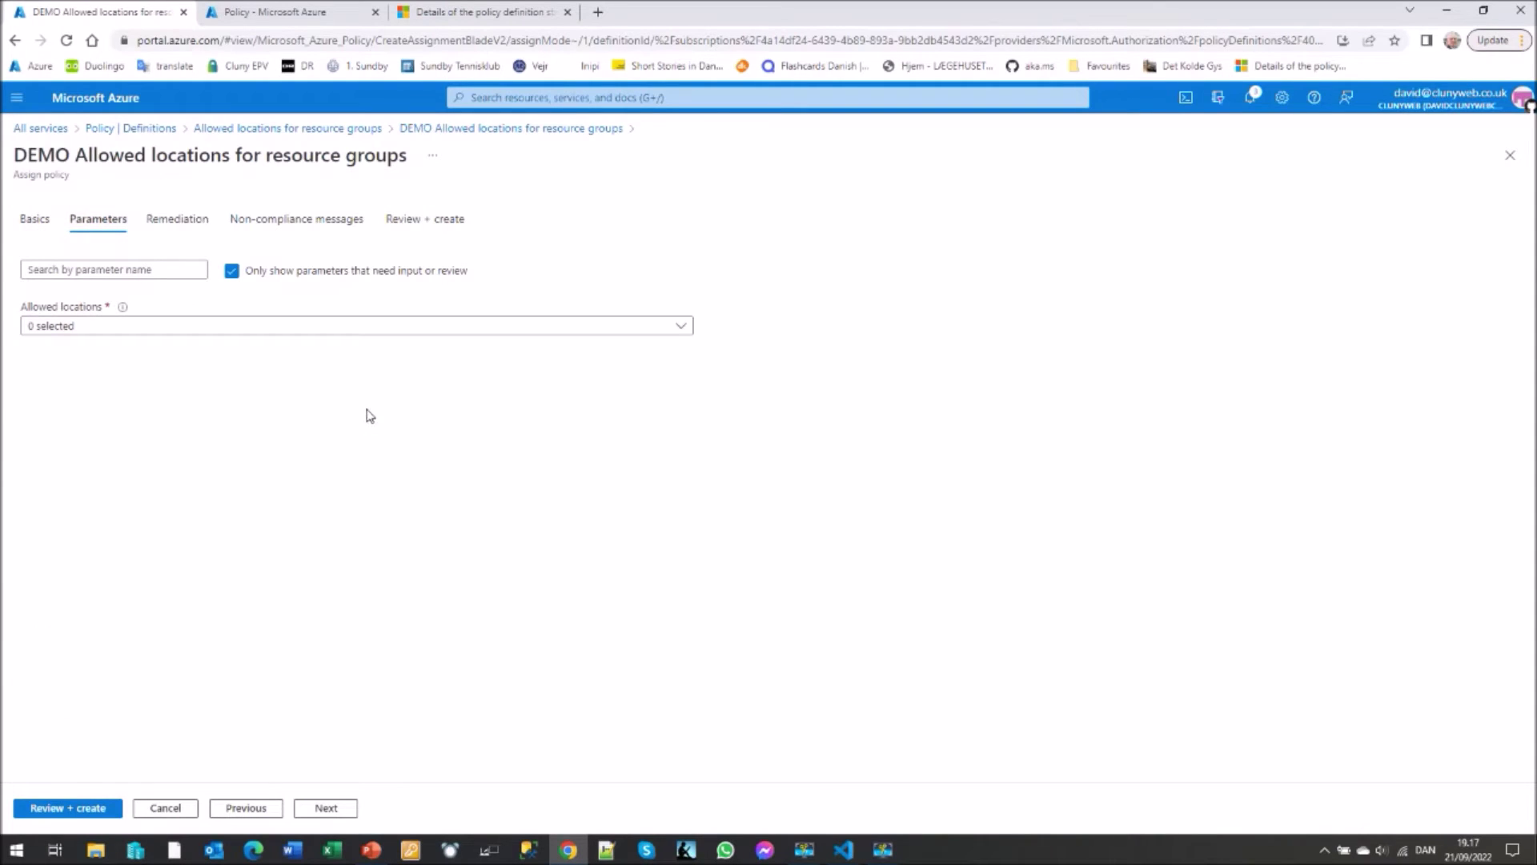
- Limit the assignment's allowed locations to North Europe and West Europe
left_click(681, 330)
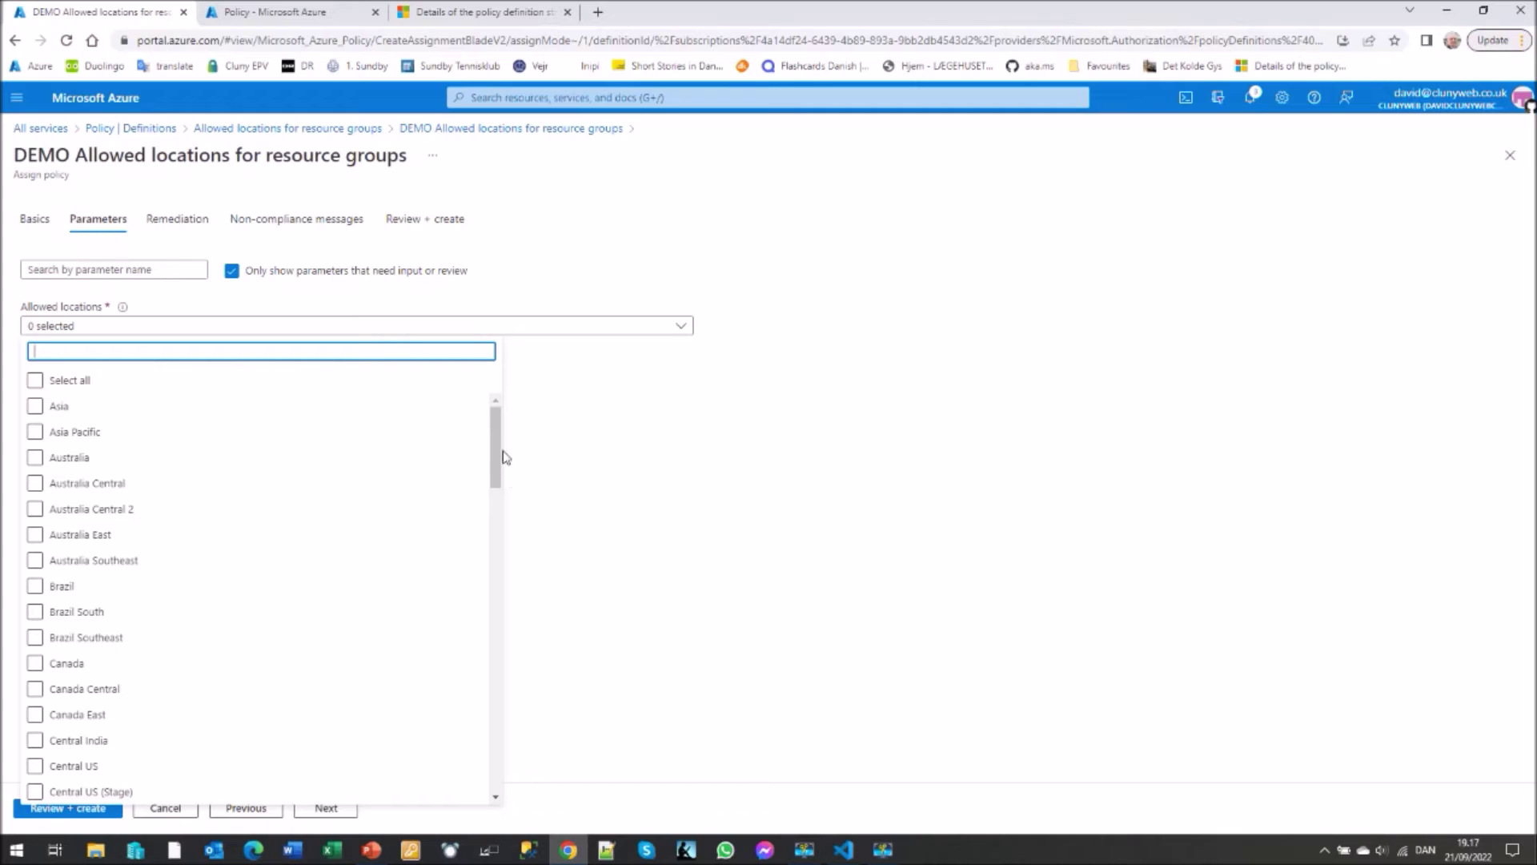
left_click_drag(497, 445, 493, 522)
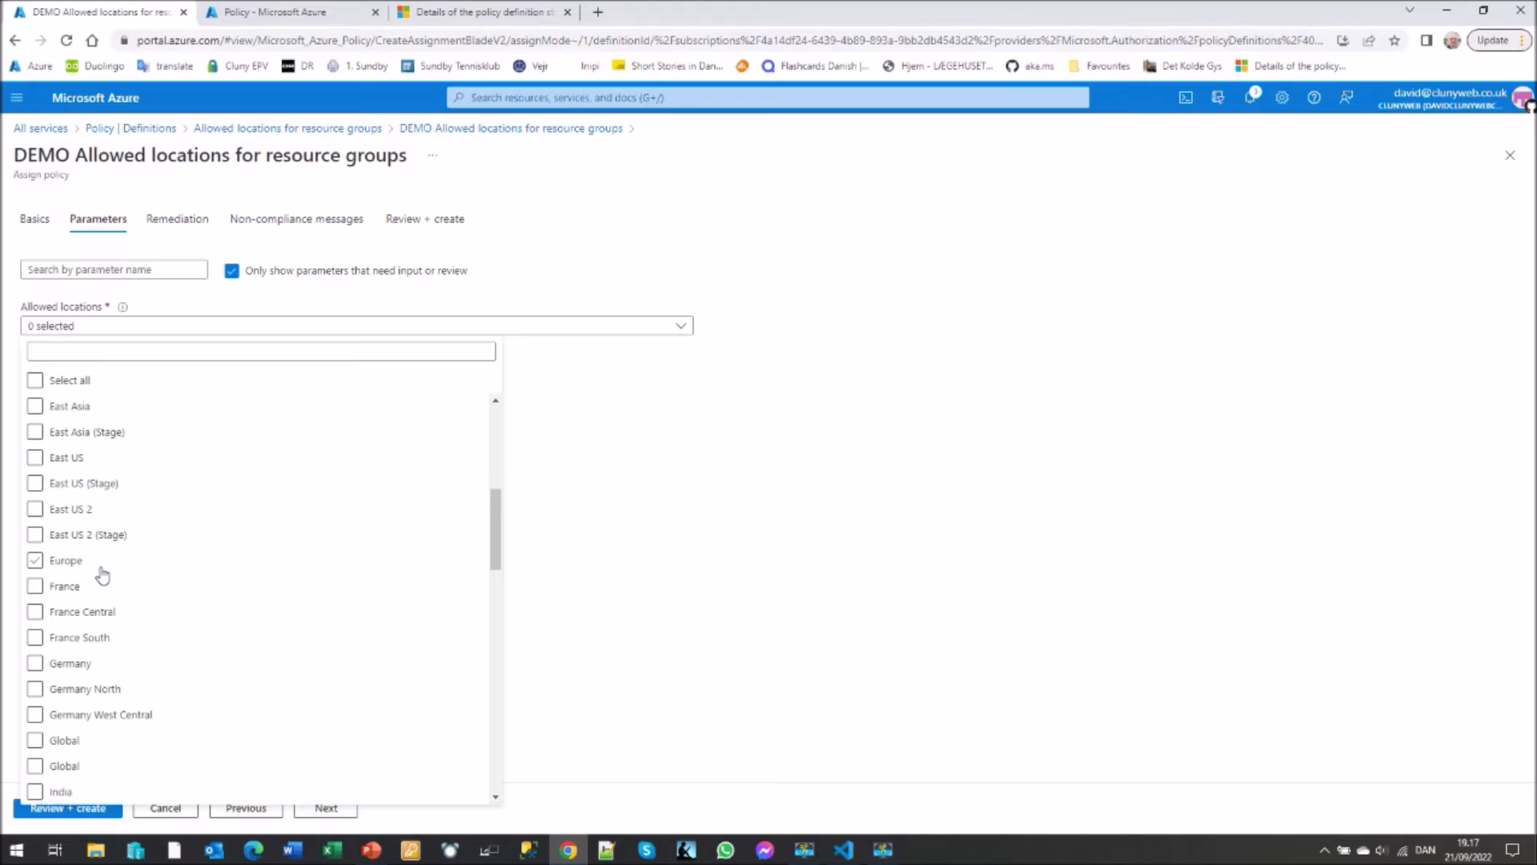
left_click(101, 580)
left_click(101, 562)
left_click_drag(498, 534, 480, 610)
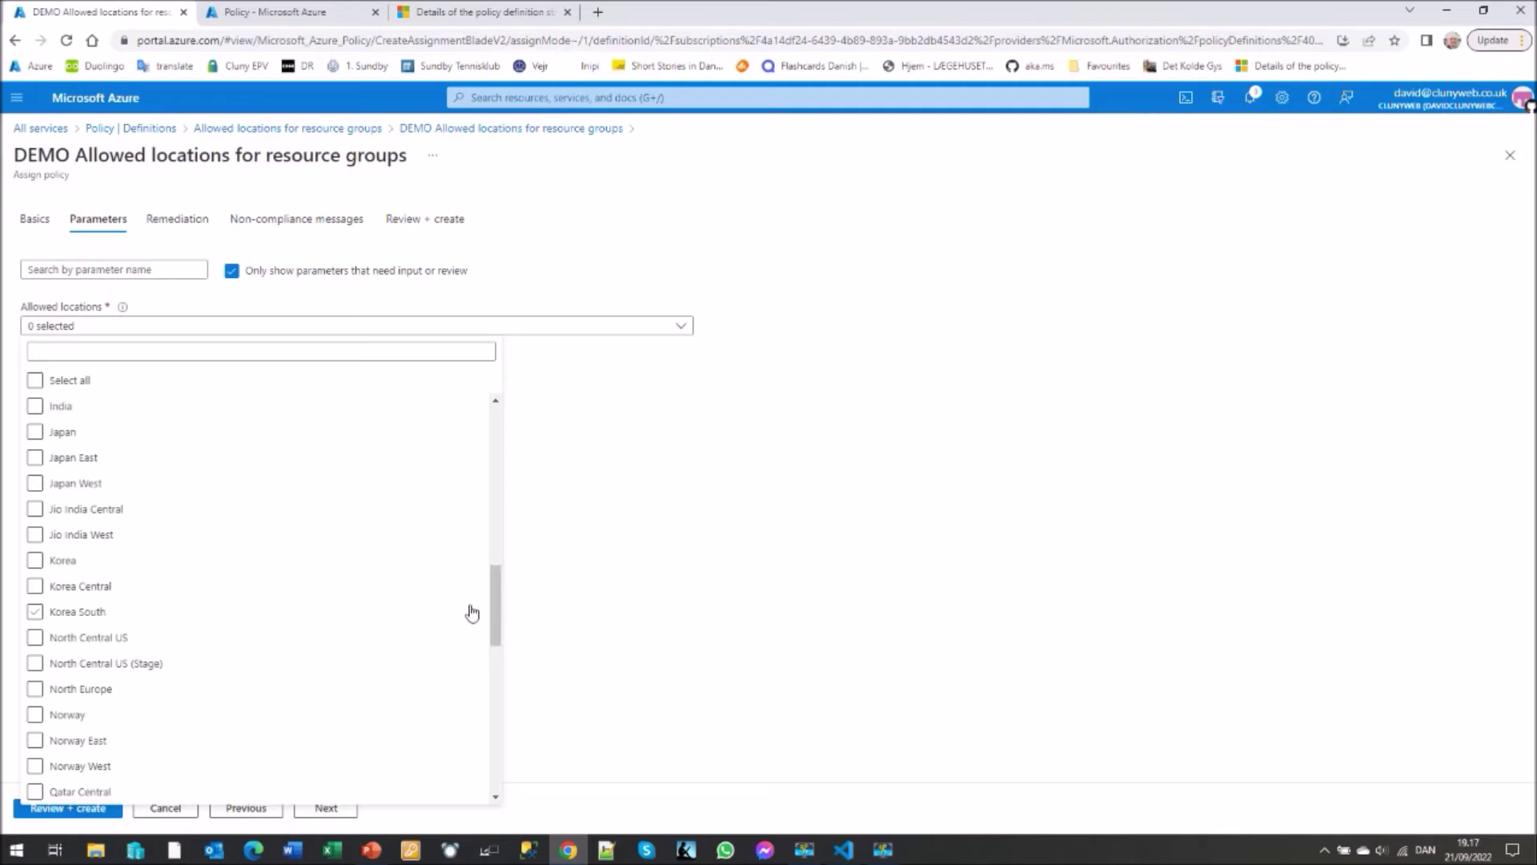
left_click(52, 693)
left_click_drag(491, 624, 485, 738)
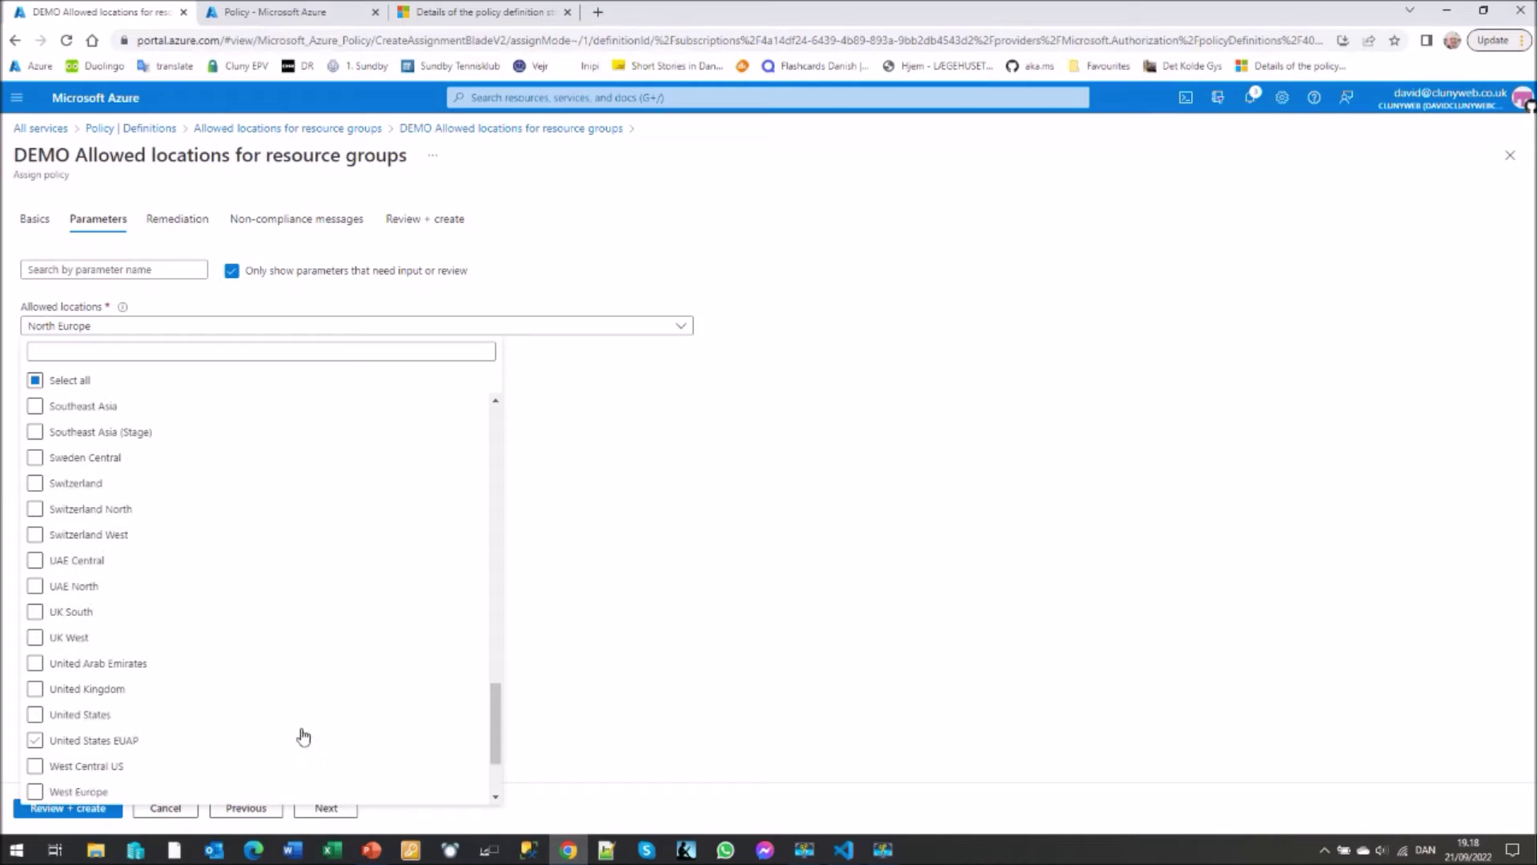
left_click(64, 783)
left_click(314, 493)
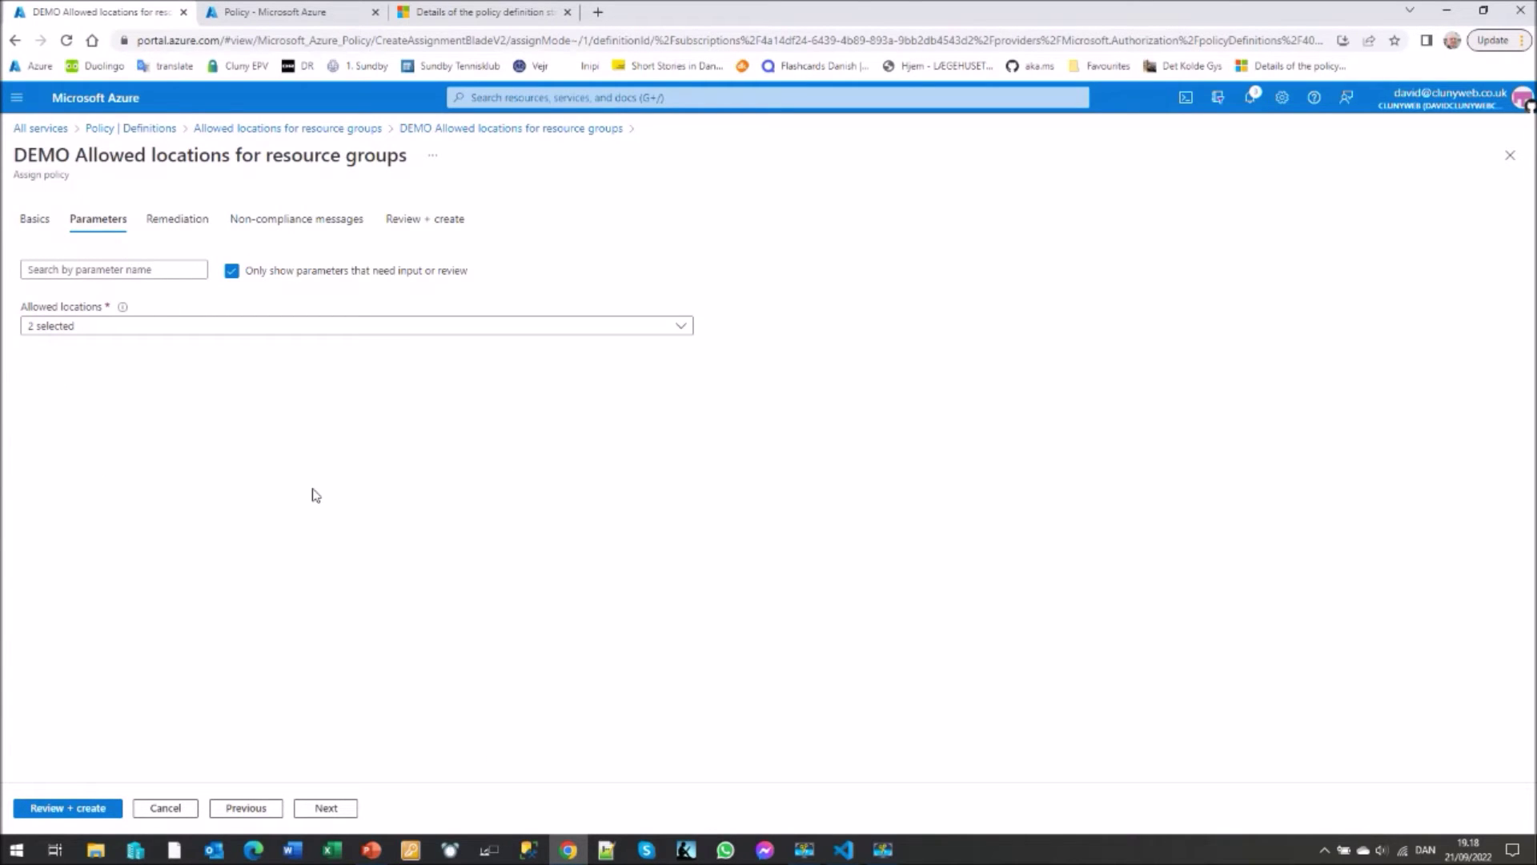
left_click(183, 225)
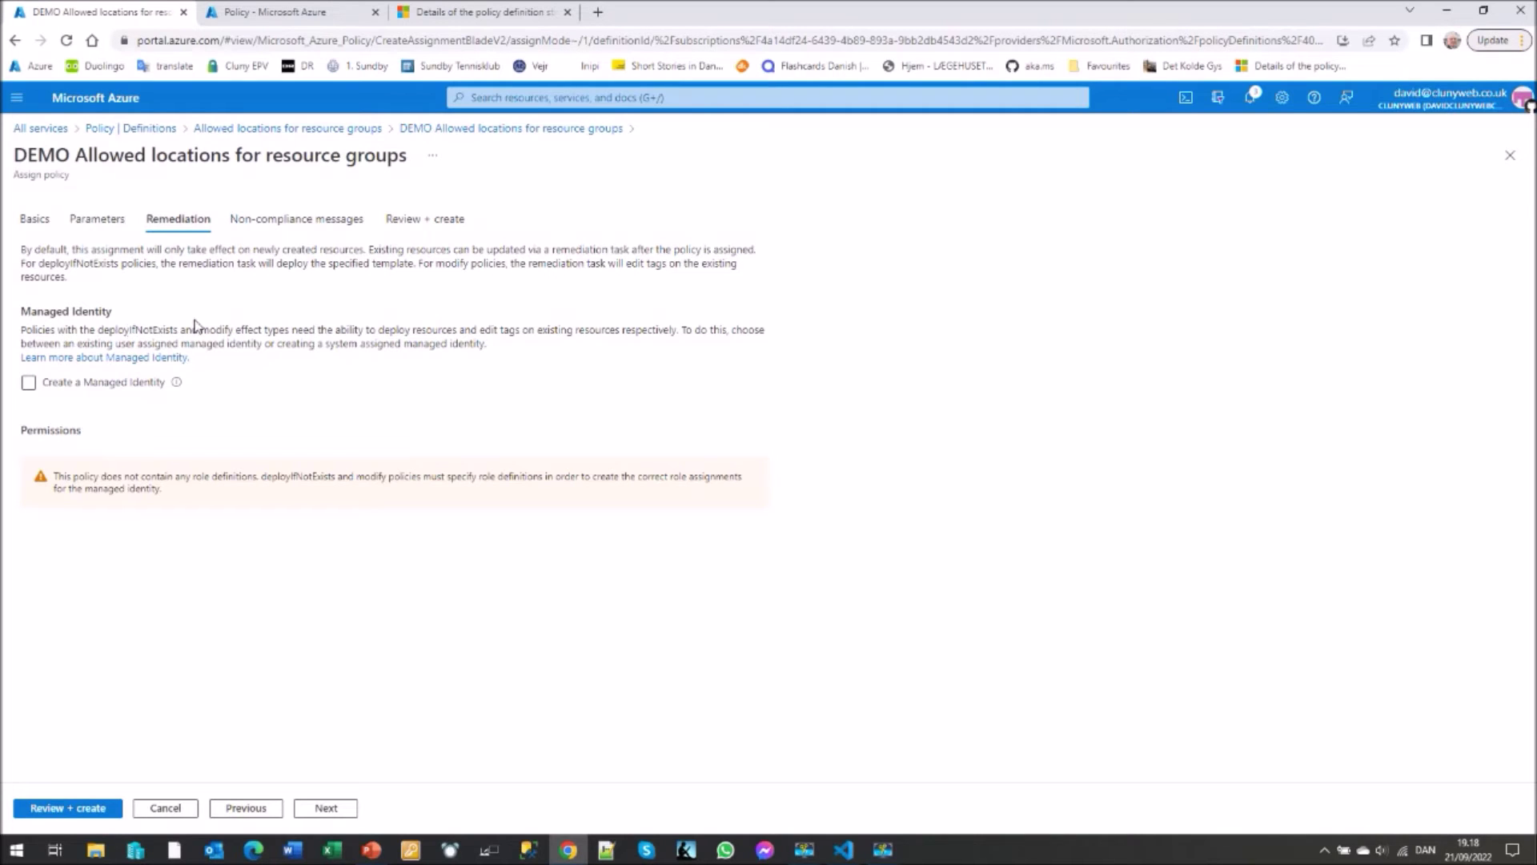
- Add the non-compliance message 'Resource groups must be in Europe' and view the Review + create summary
left_click(308, 222)
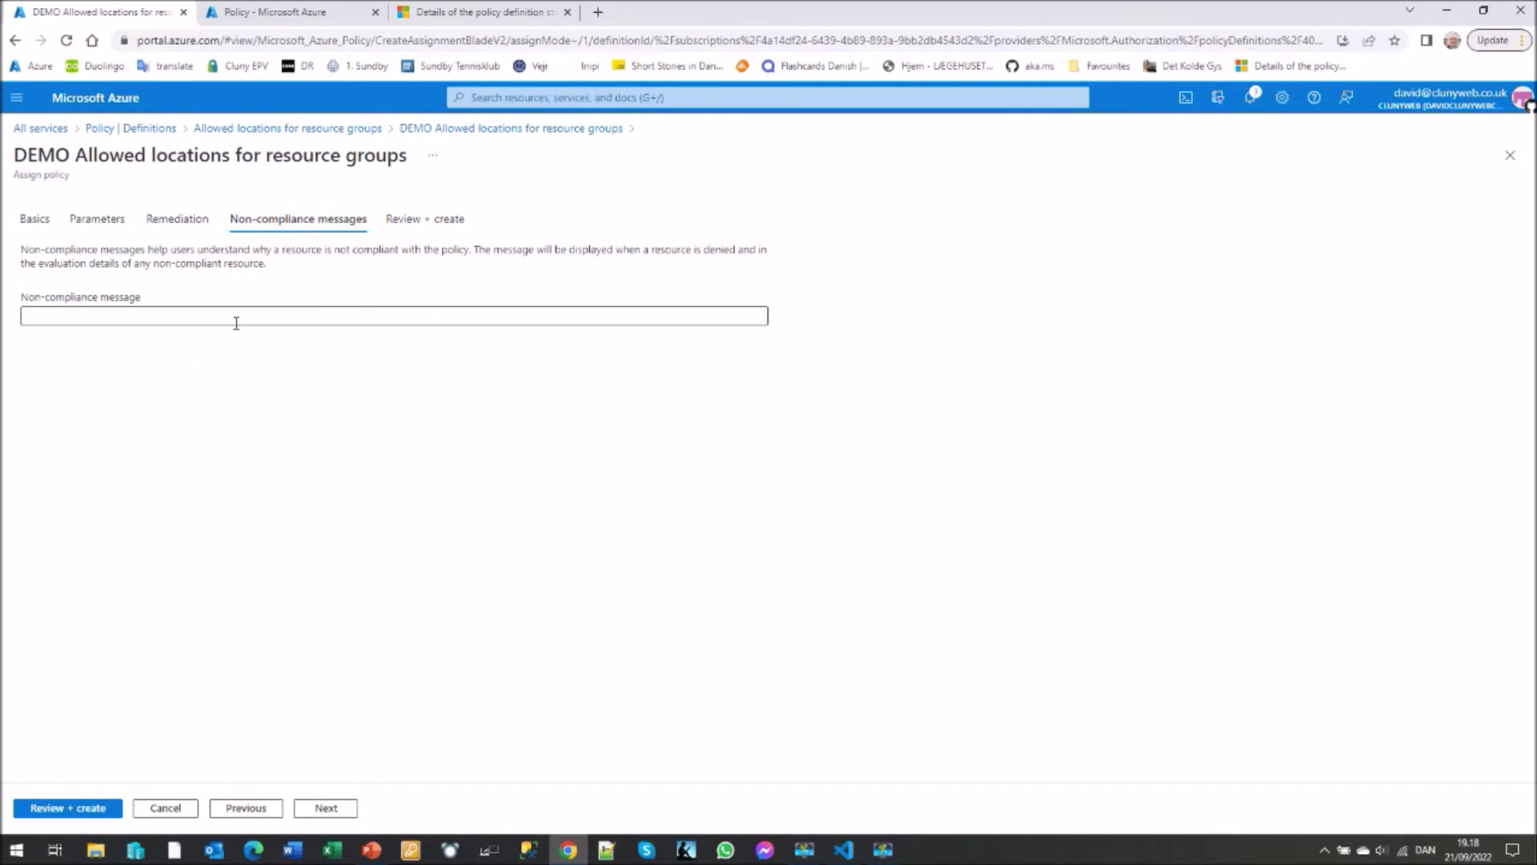
left_click(164, 315)
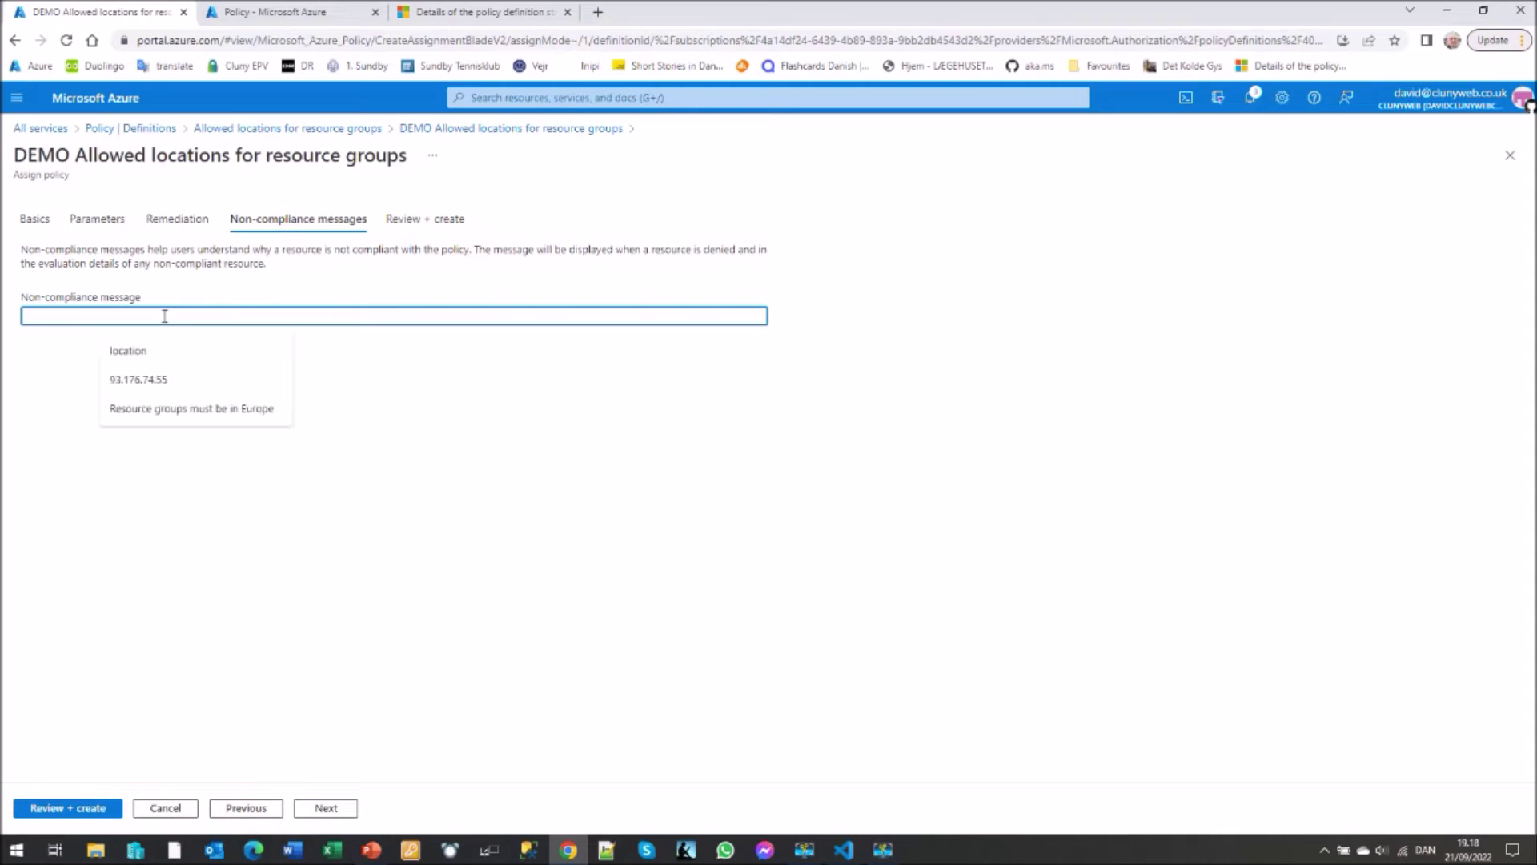
type("Resou")
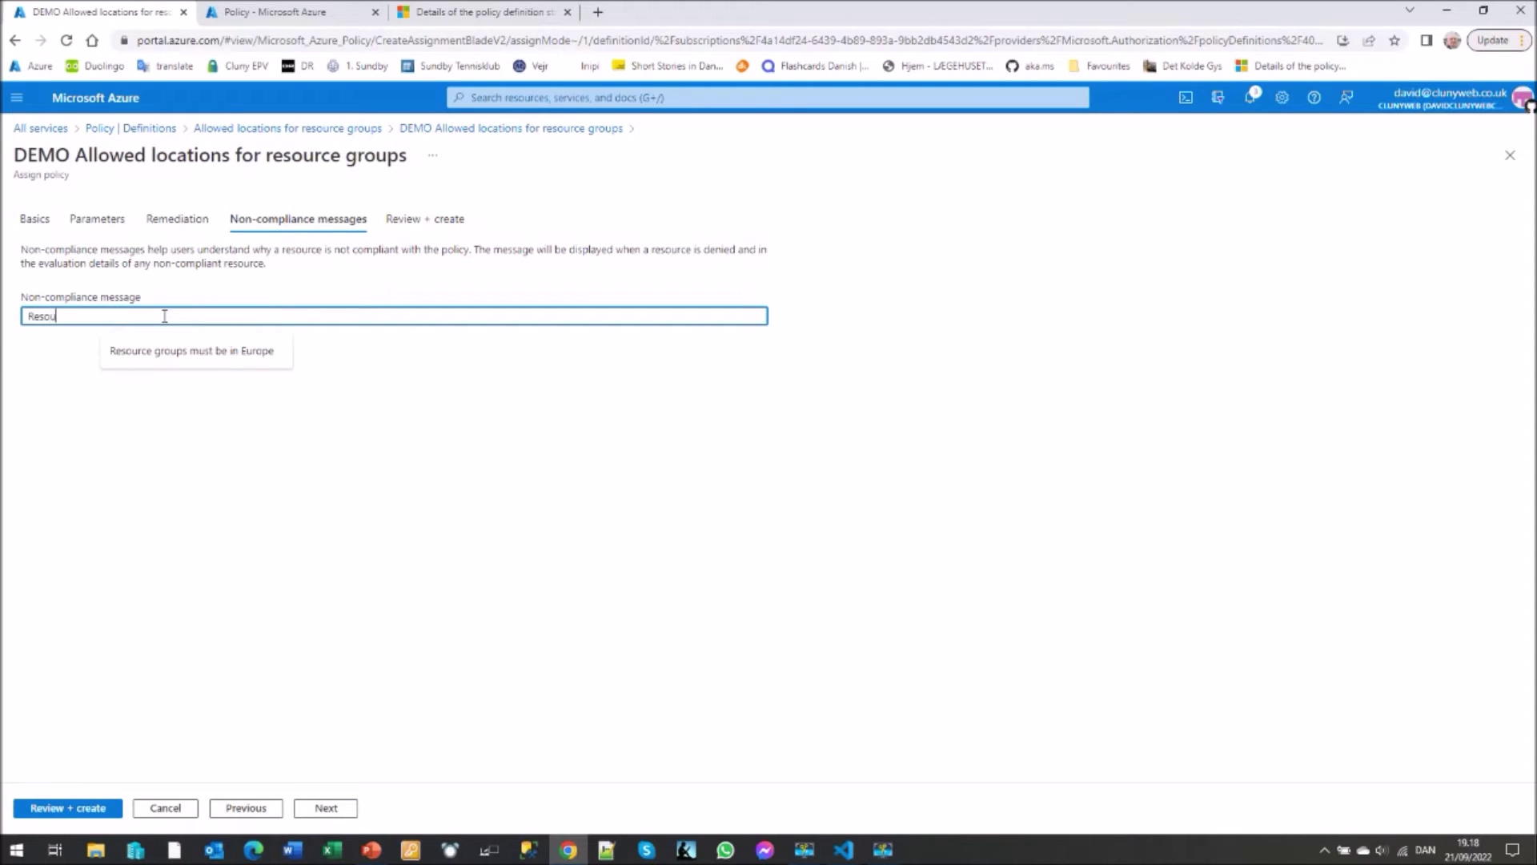
type("rce groups must be in Europe")
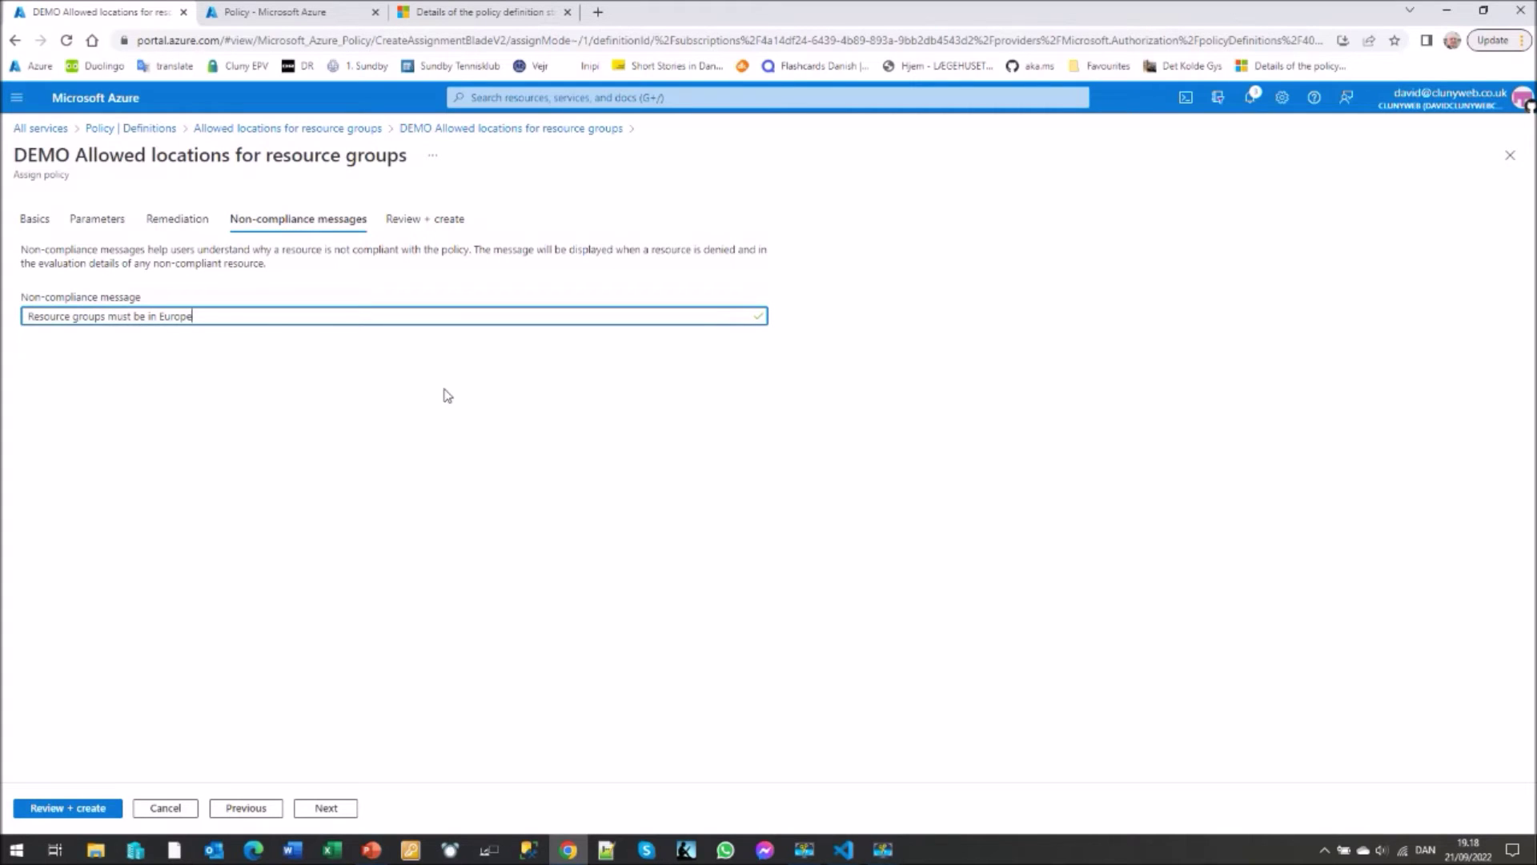
left_click(424, 221)
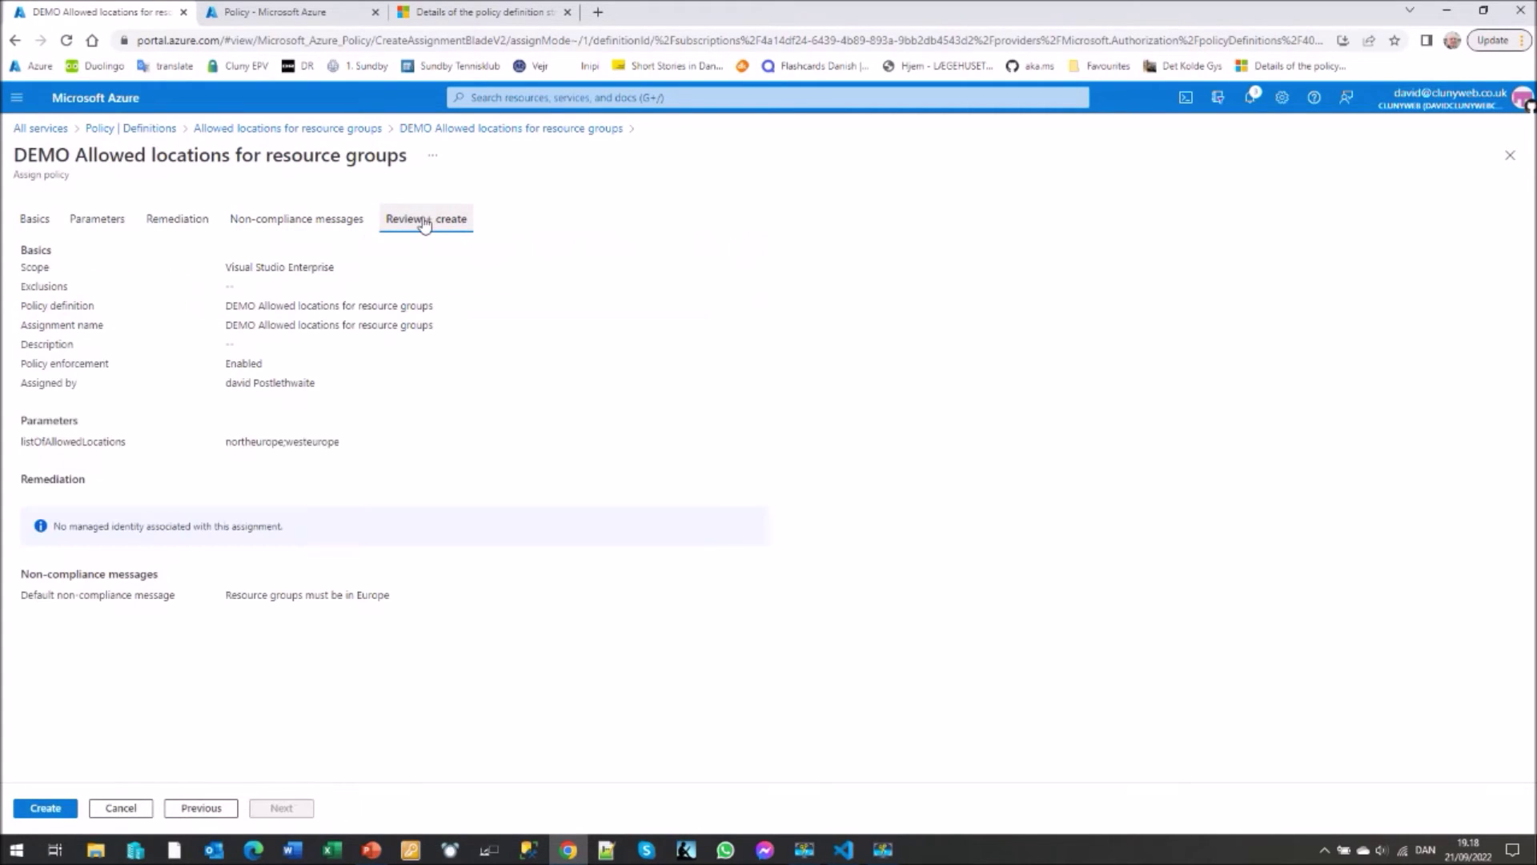
- Create the Europe-only assignment and review the resource-group locations definition JSON
left_click(38, 810)
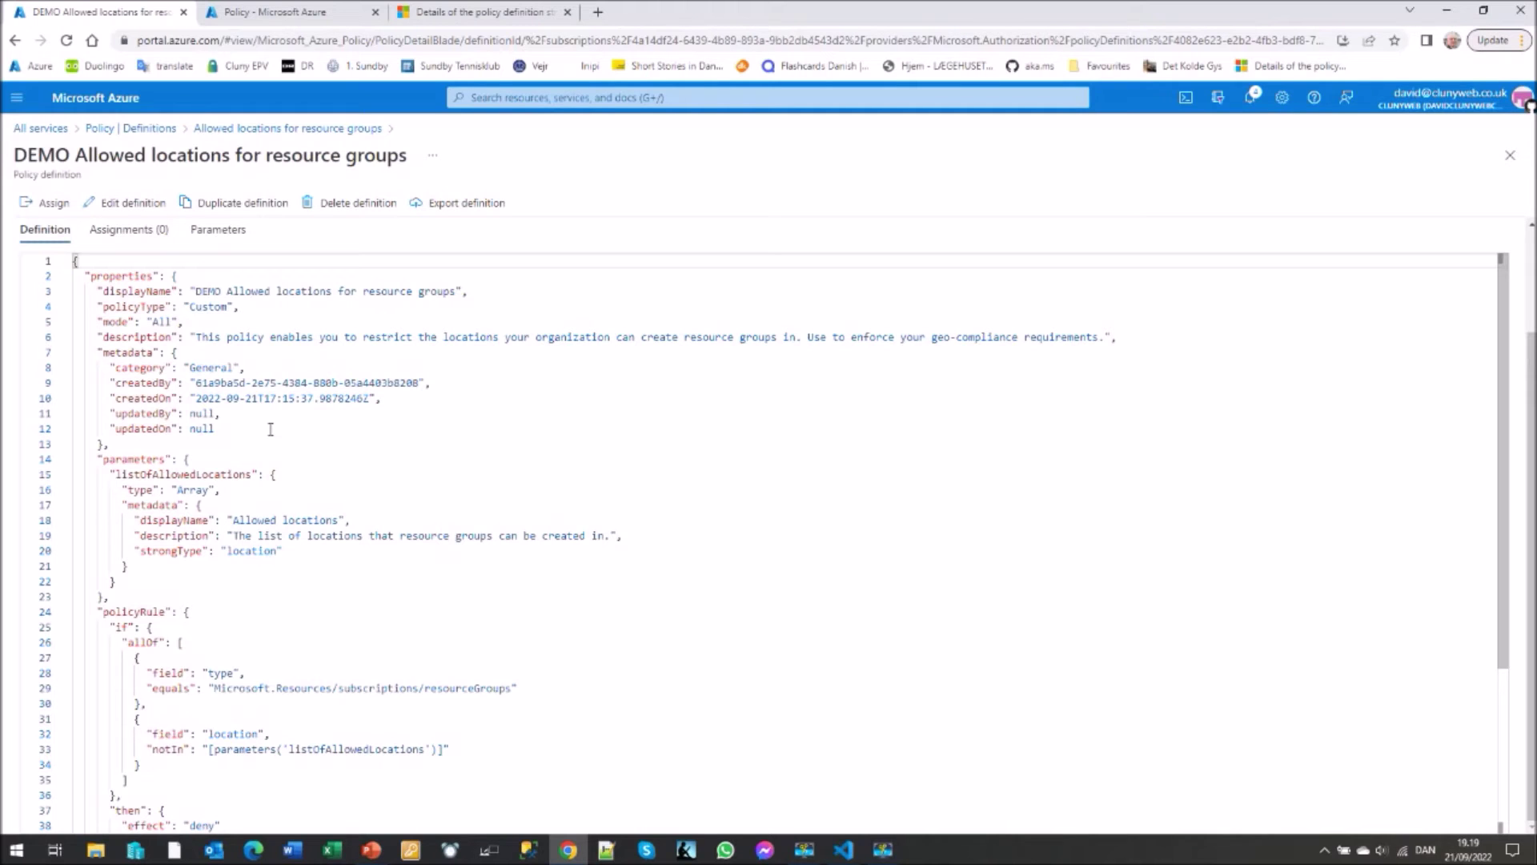
scroll(270, 429, "down", 5)
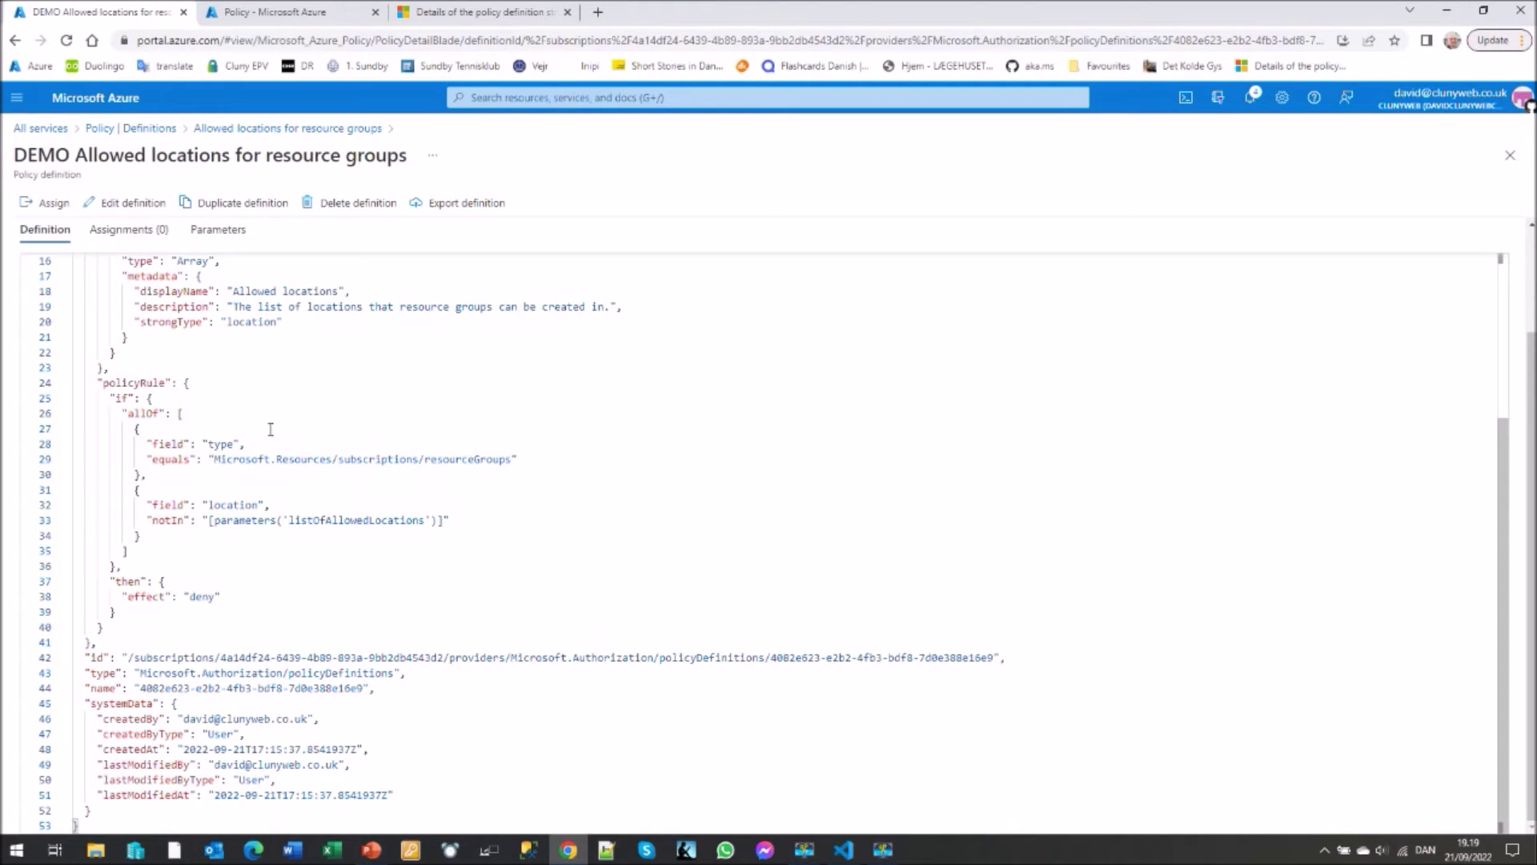
left_click(37, 131)
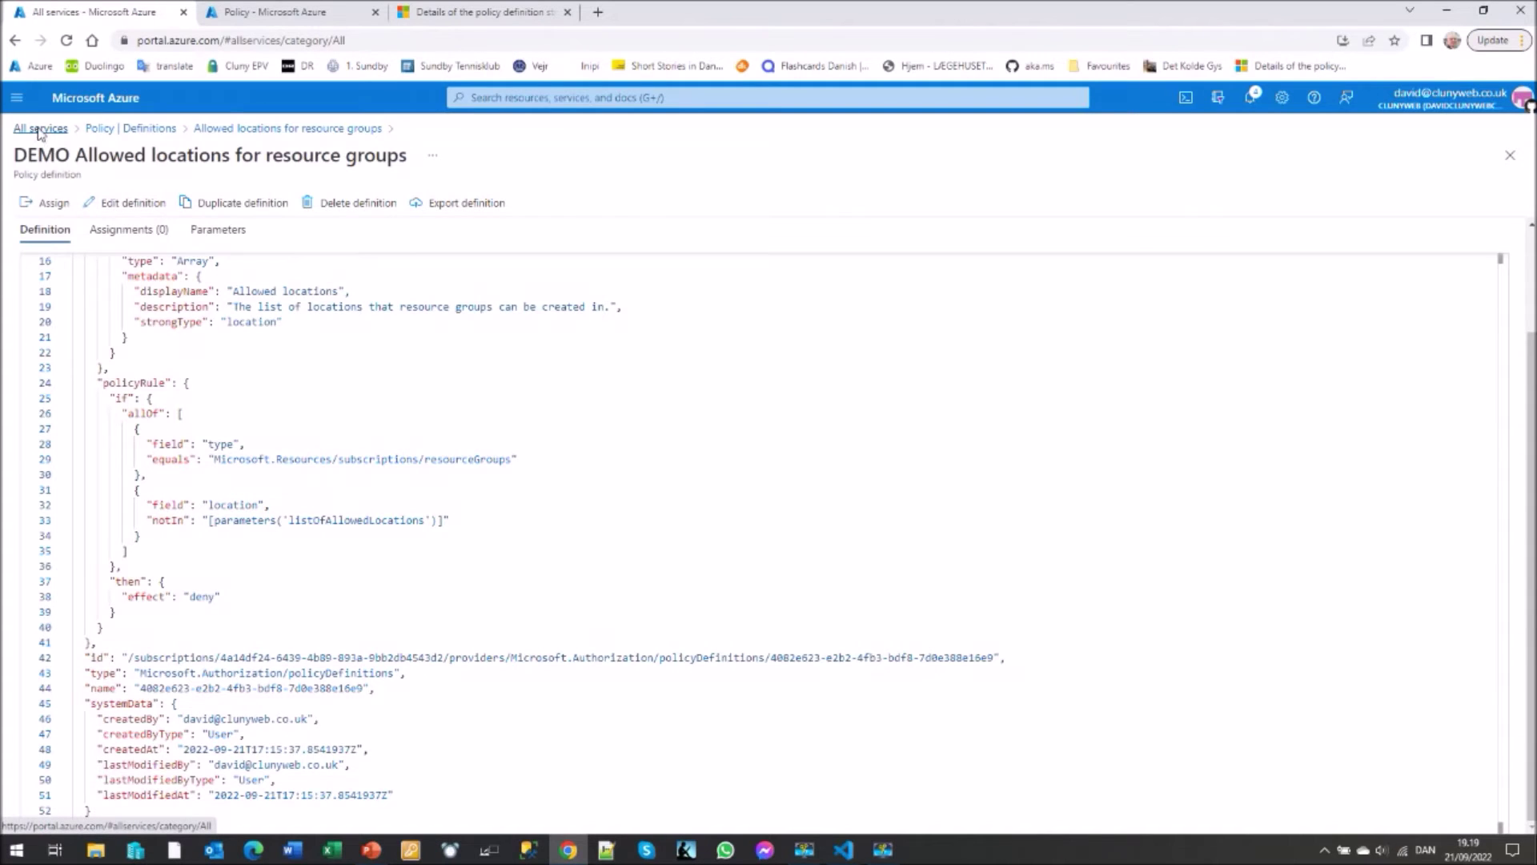
- From Home, open Resource groups and start a new group, showing East US rejected by policy
left_click(14, 103)
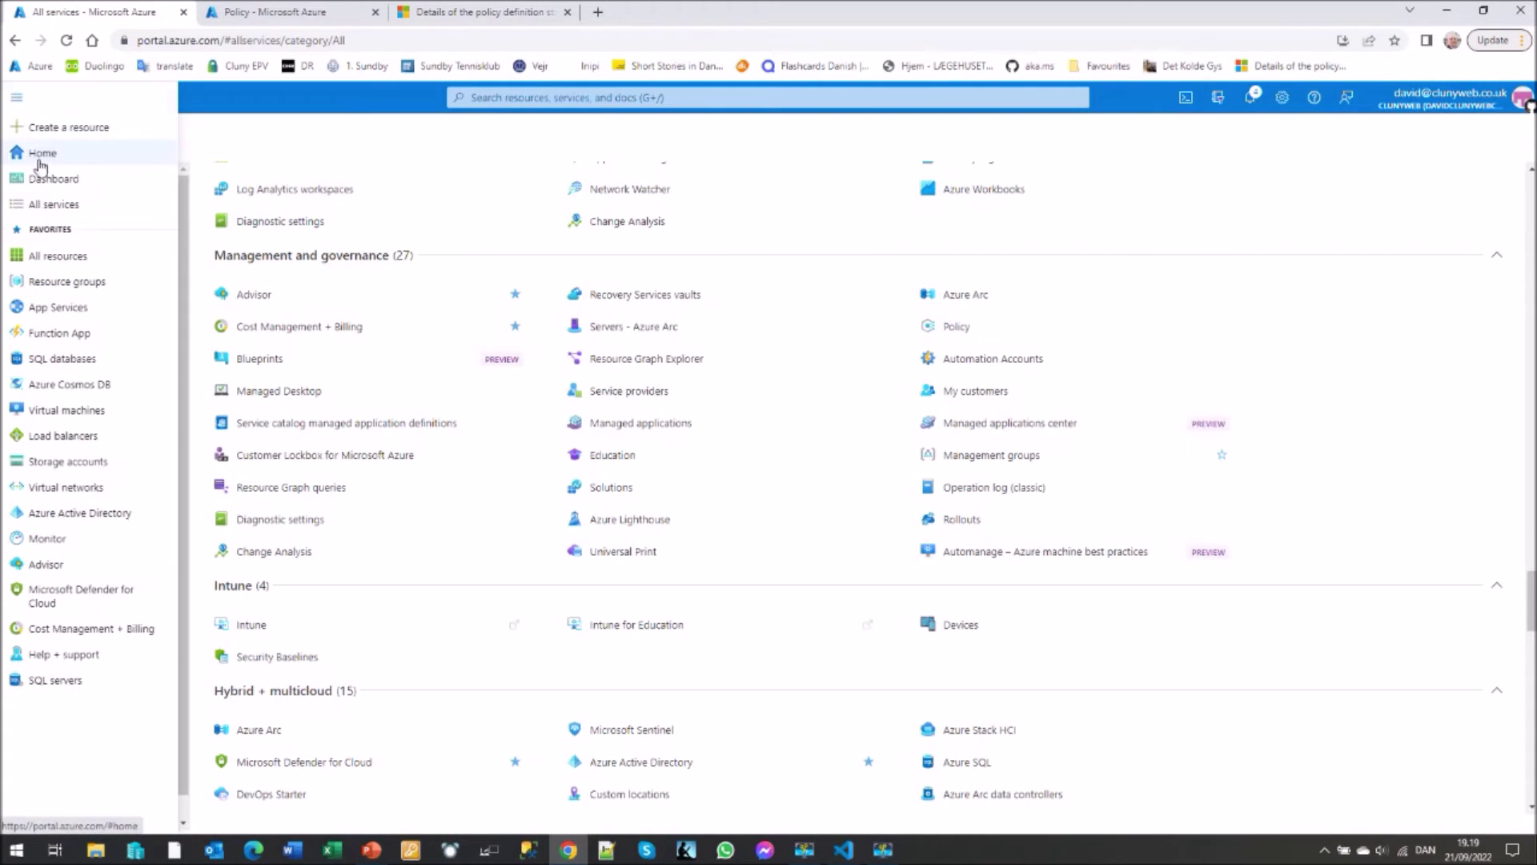
left_click(36, 157)
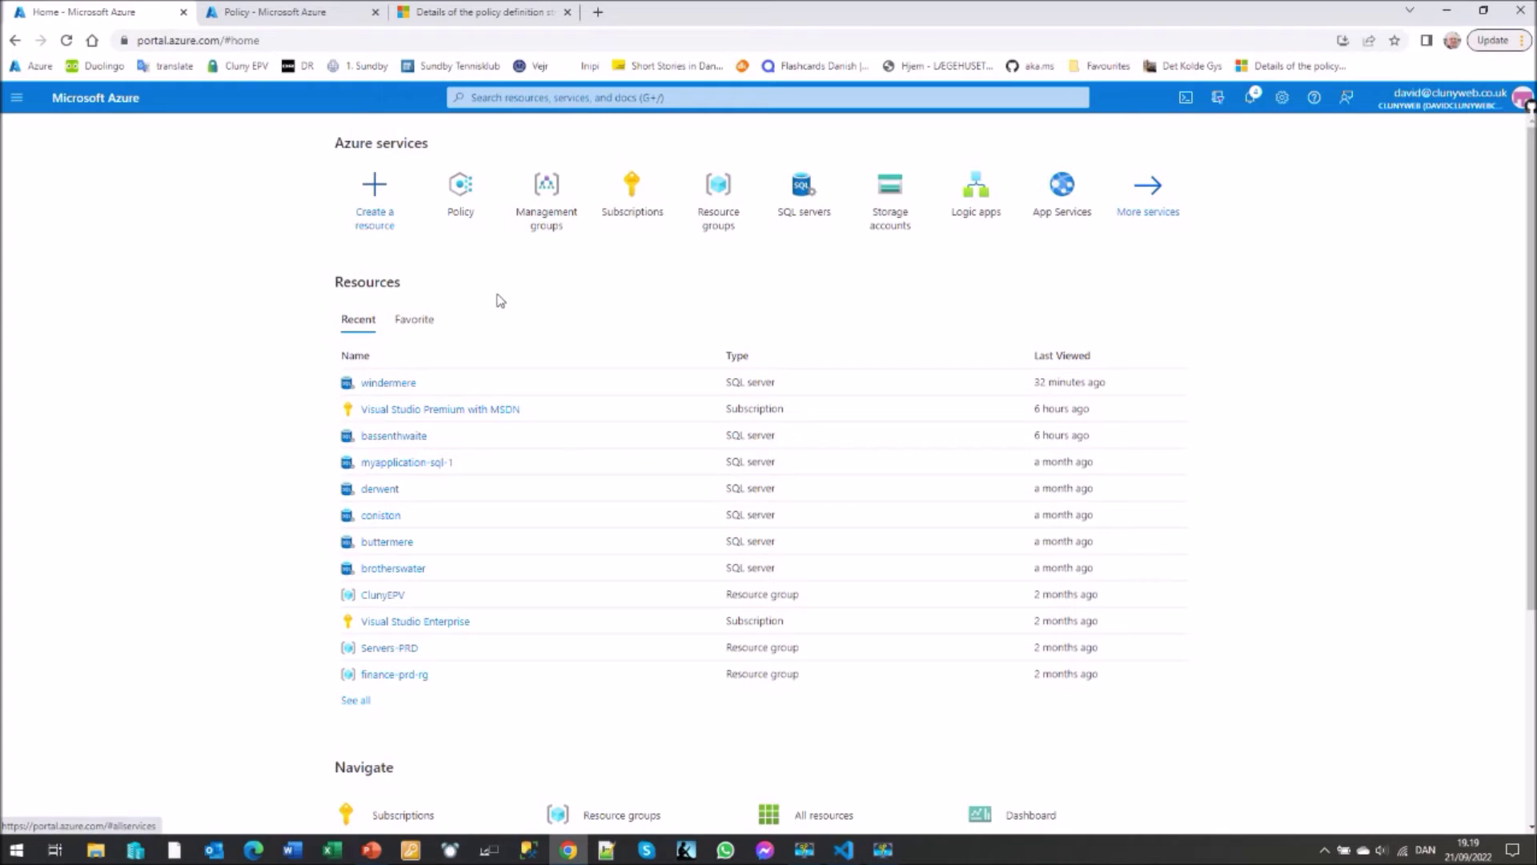
left_click(718, 196)
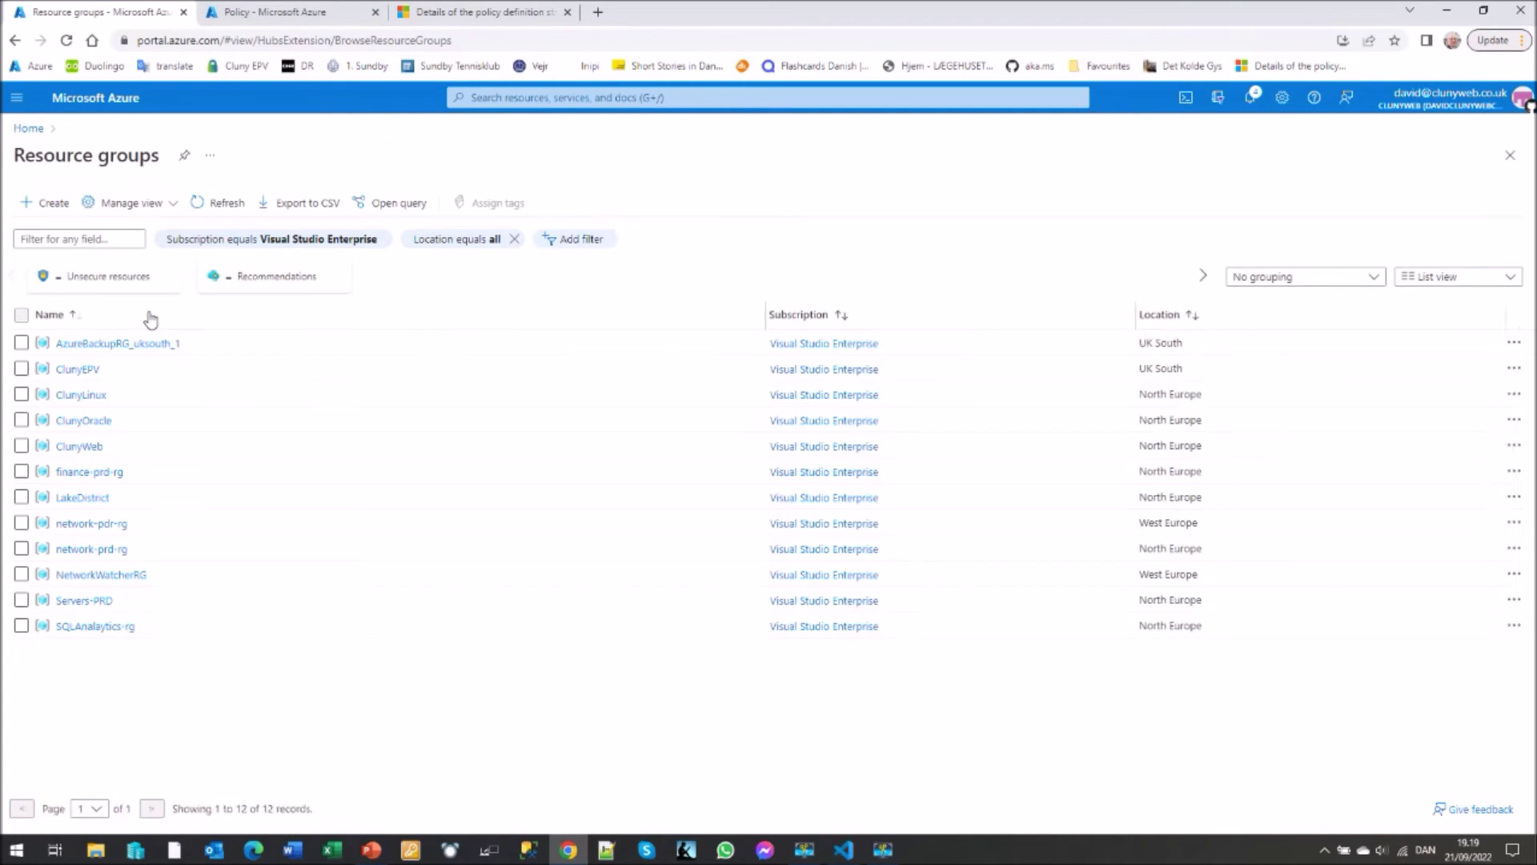
left_click(48, 206)
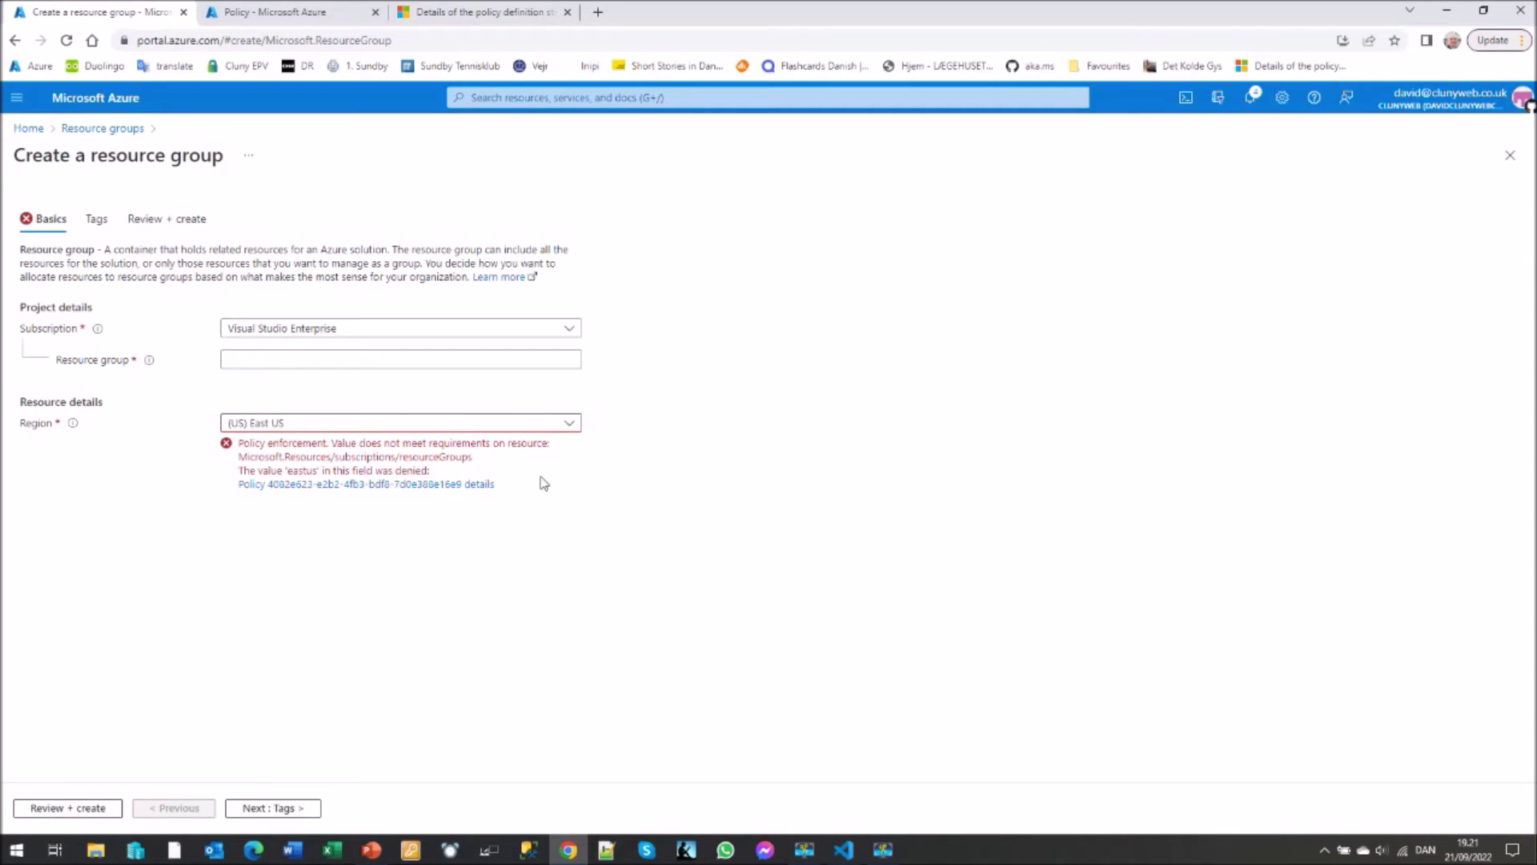
- Change the new resource group's region to (Europe) North Europe, clearing the policy error
left_click(569, 424)
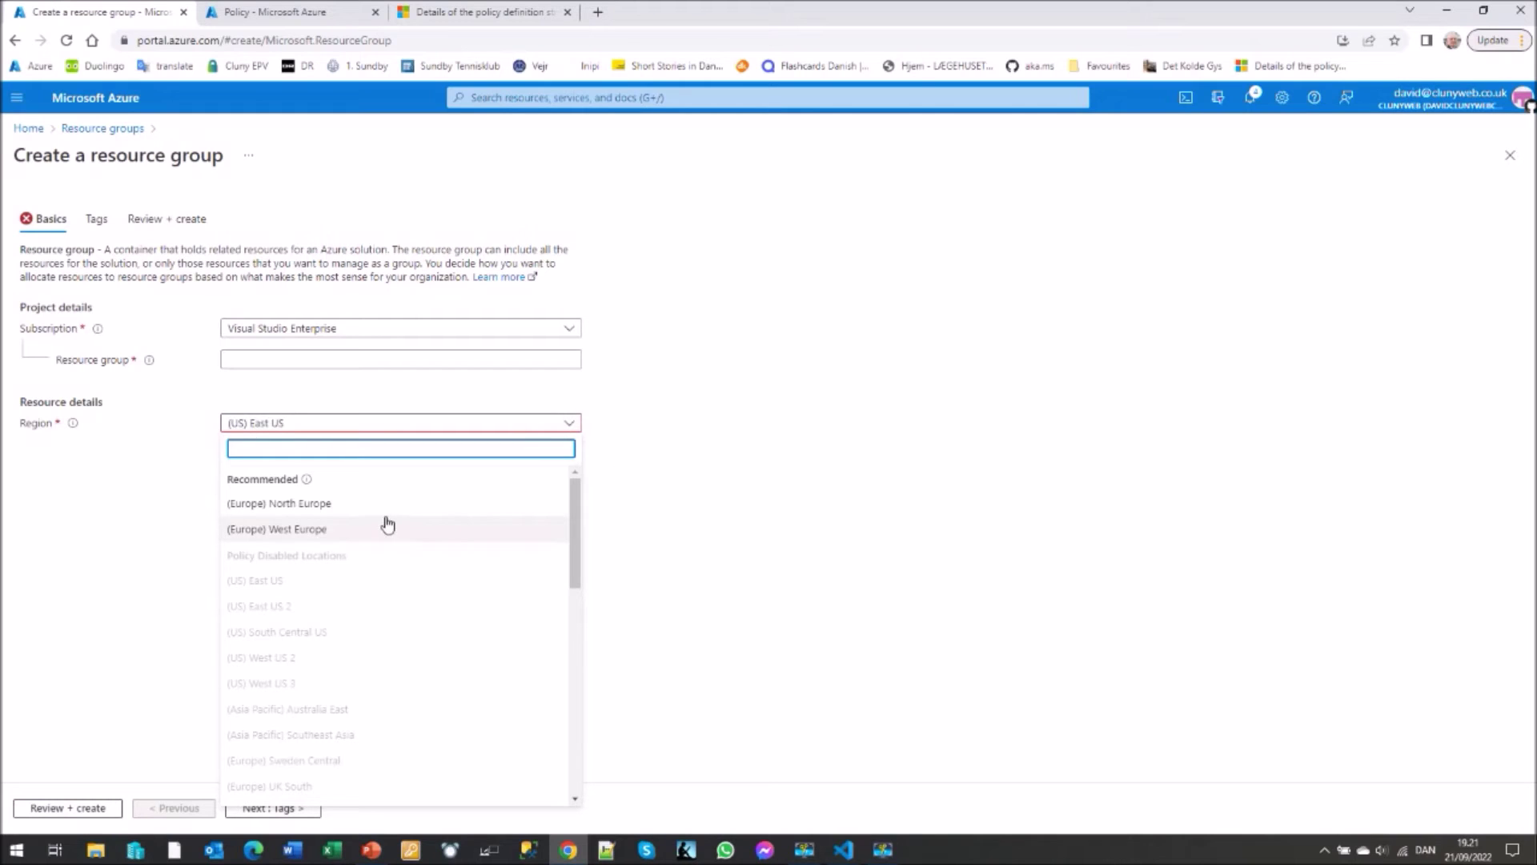
left_click(319, 504)
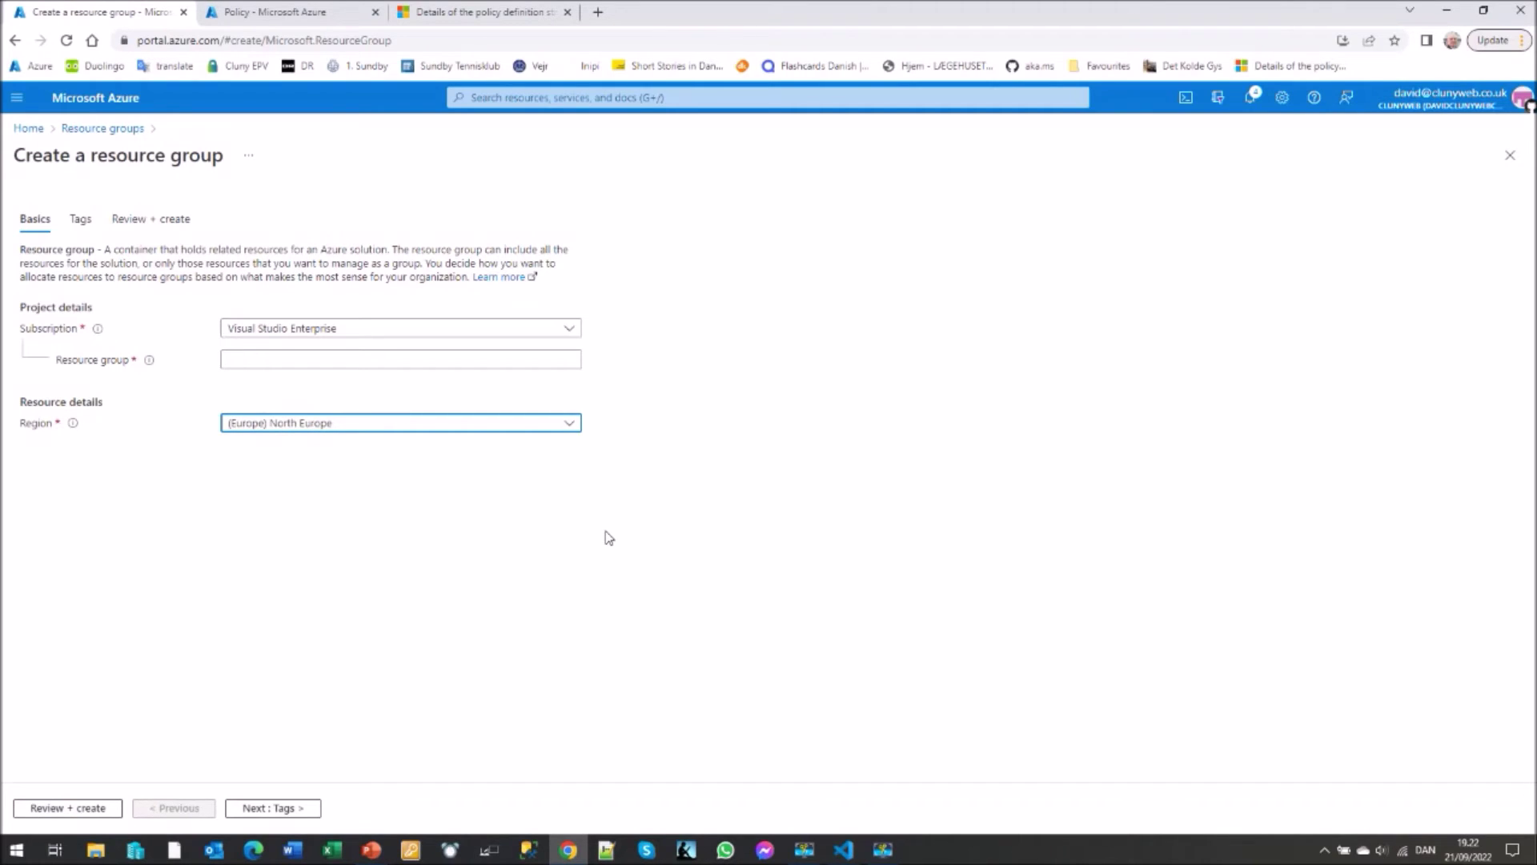
left_click(72, 131)
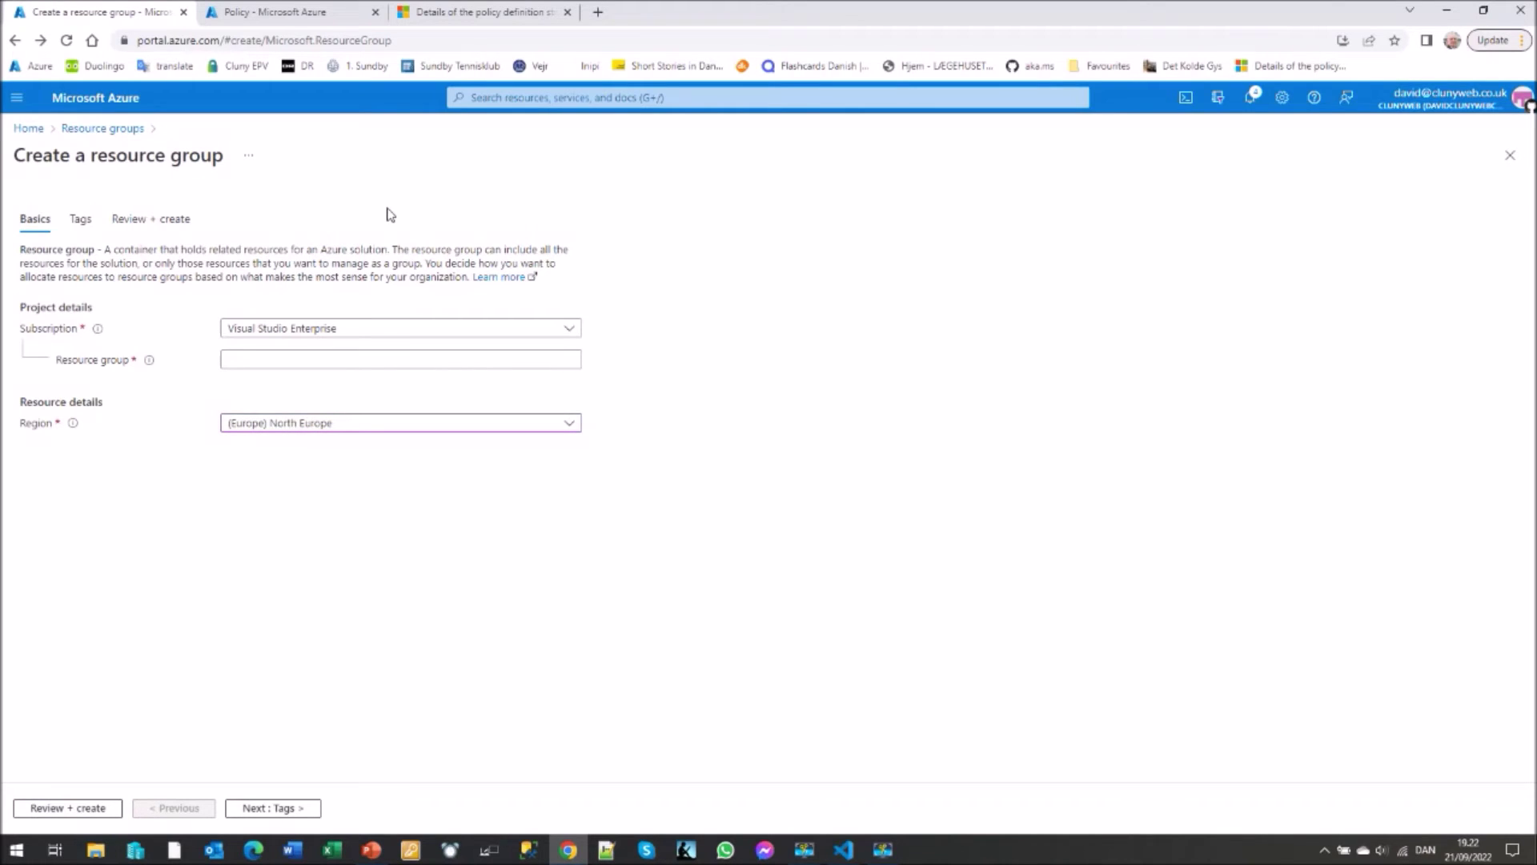
- In the Policy definitions list, widen the Name column and open the Location Definition policy
left_click(273, 14)
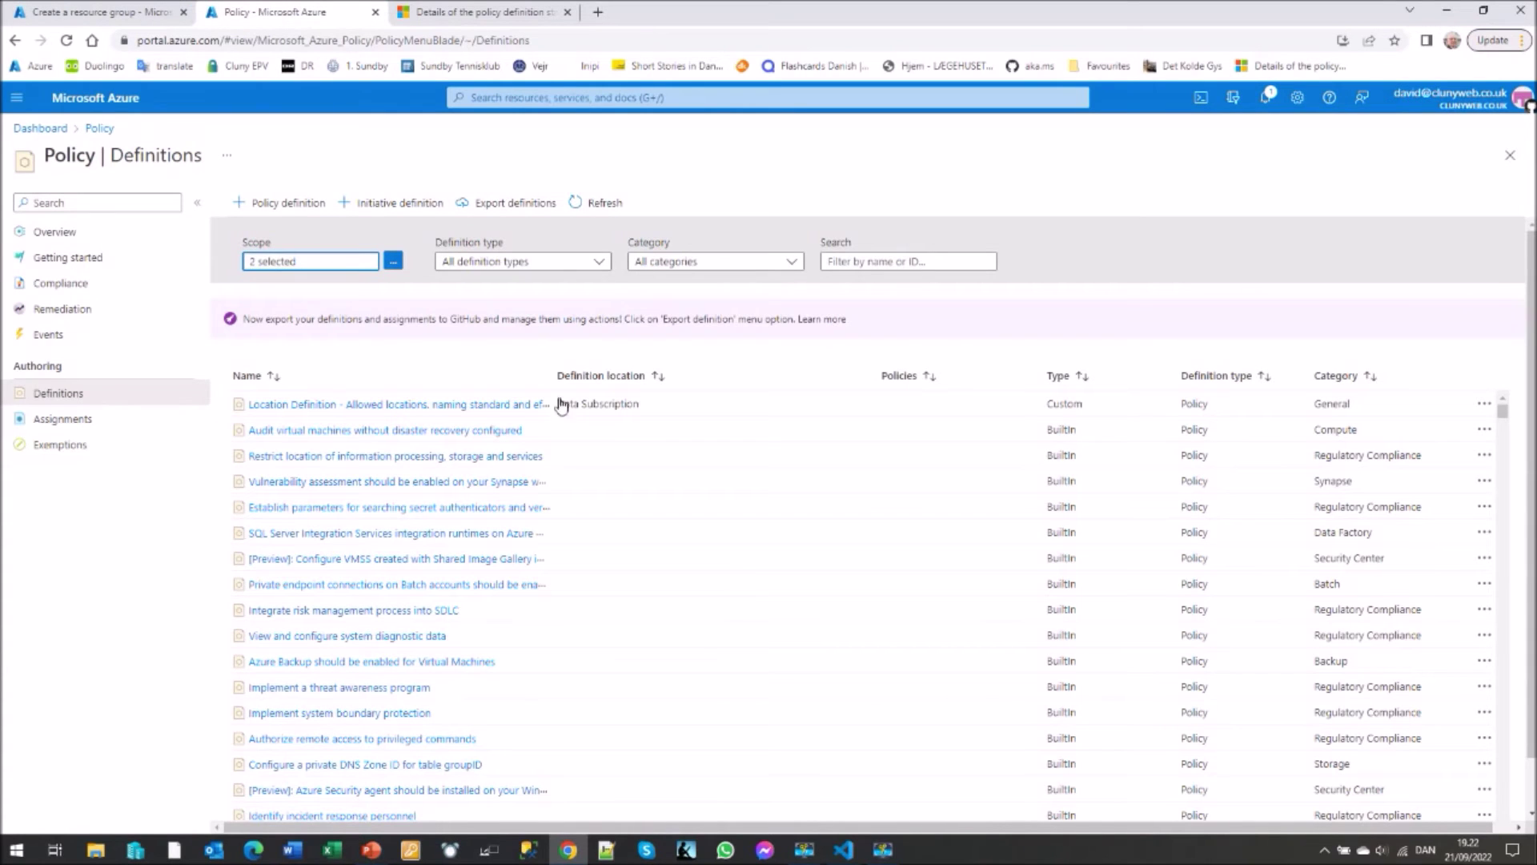
left_click_drag(555, 382, 701, 382)
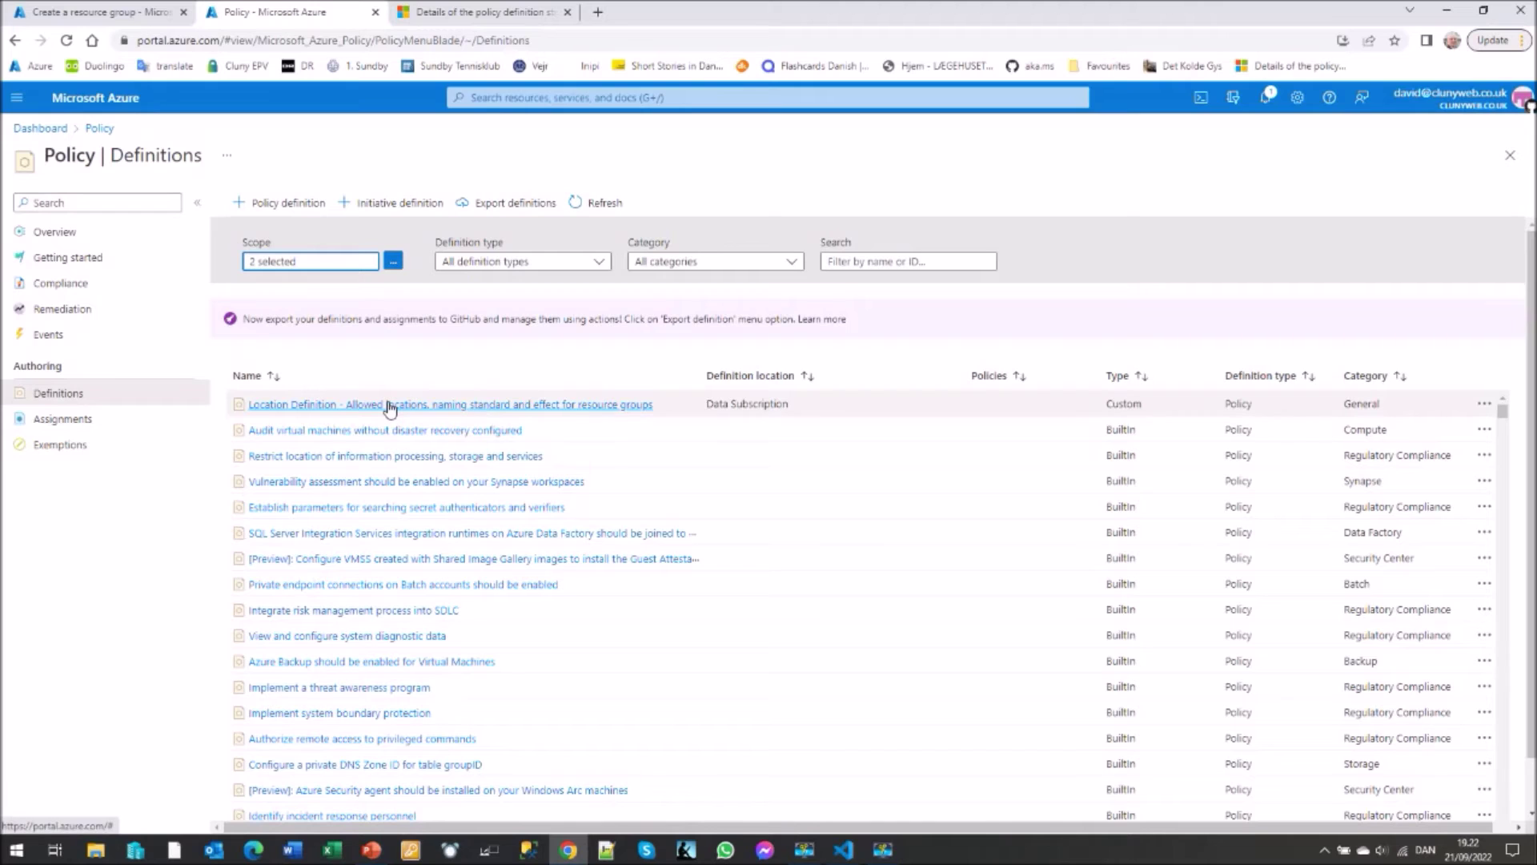
left_click(314, 410)
left_click(313, 406)
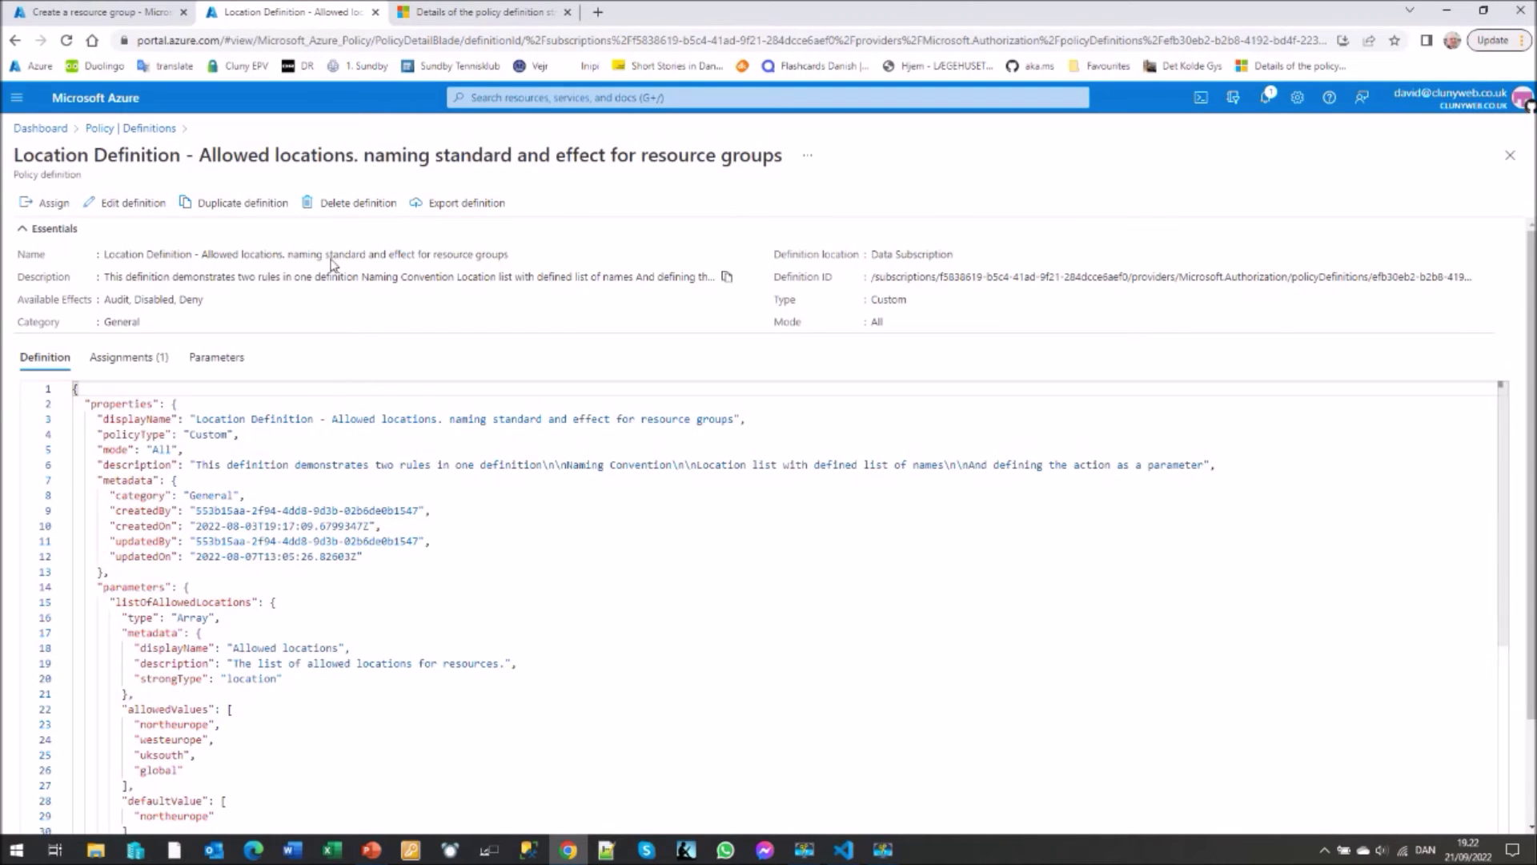
- Open the Location Definition policy in edit mode
left_click(124, 208)
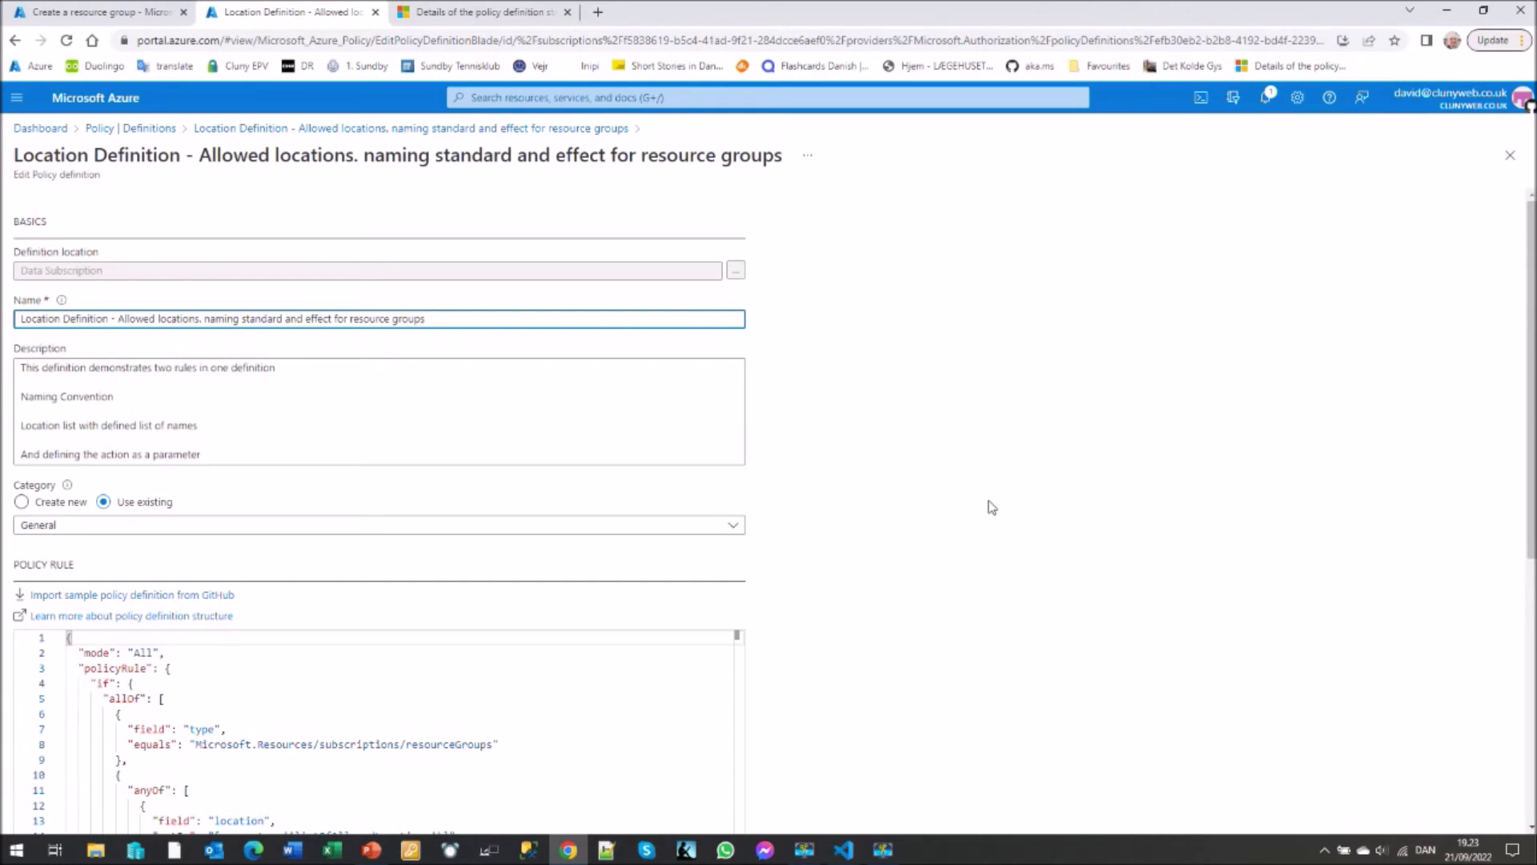
- In the POLICY RULE editor, type a comma at the end of line 13 after "location"
scroll(992, 509, "down", 5)
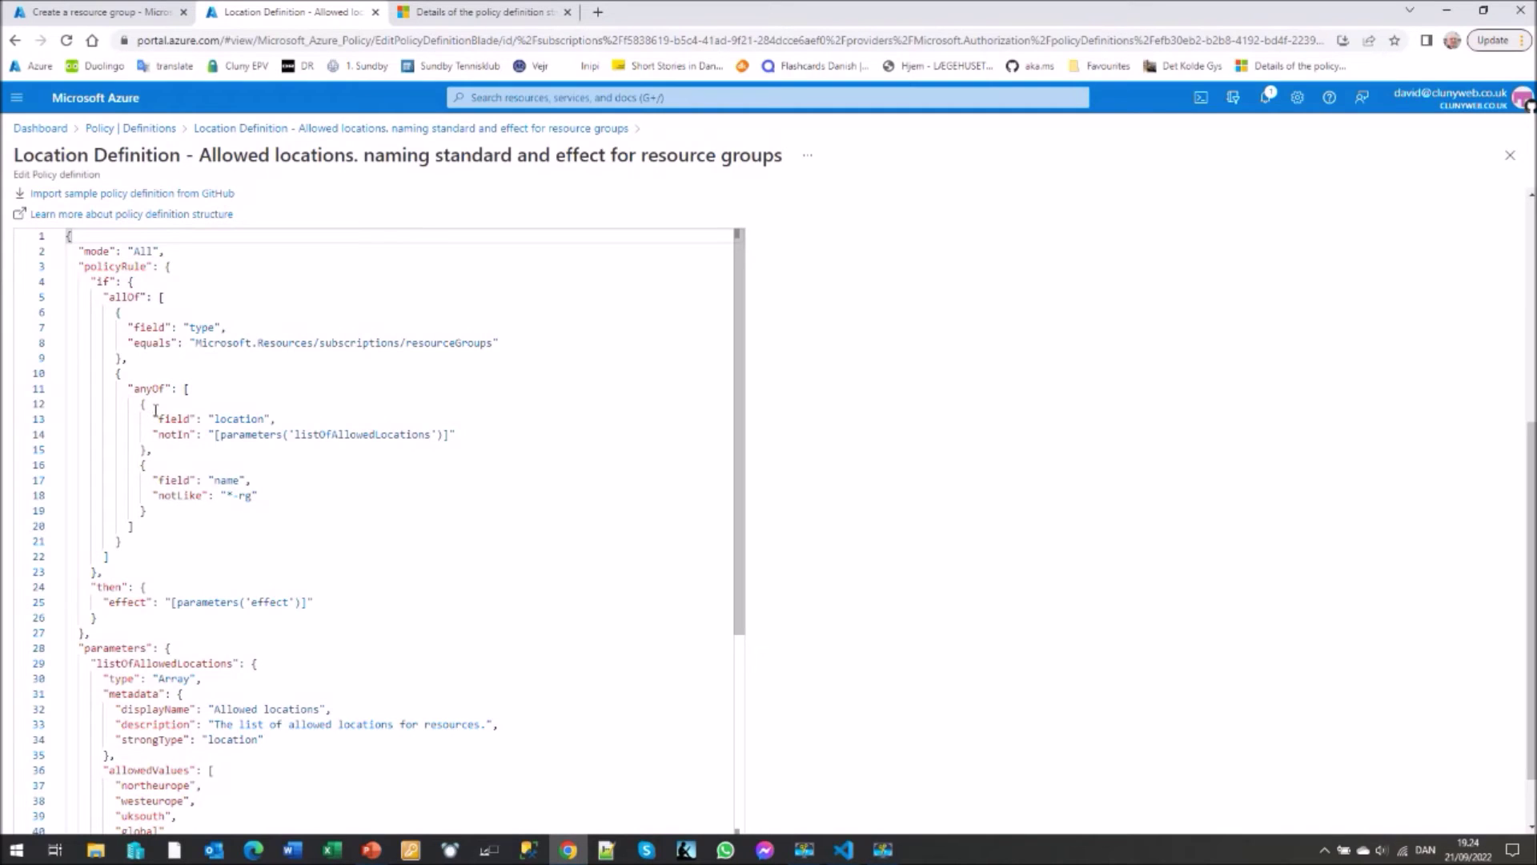
left_click(274, 425)
type(",")
left_click_drag(736, 469, 737, 594)
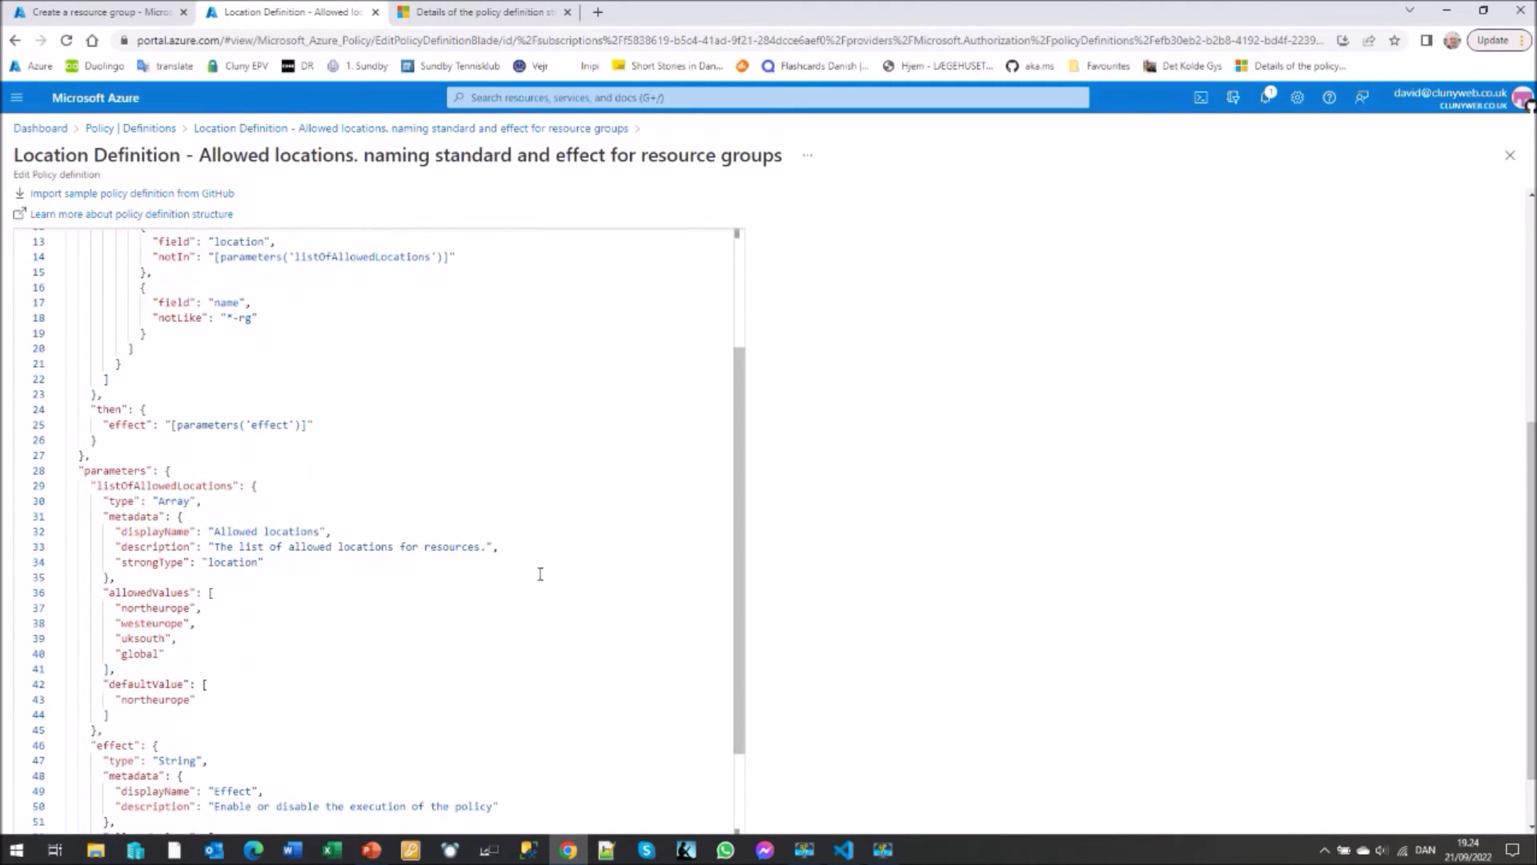
left_click_drag(122, 563, 184, 563)
scroll(228, 678, "down", 3)
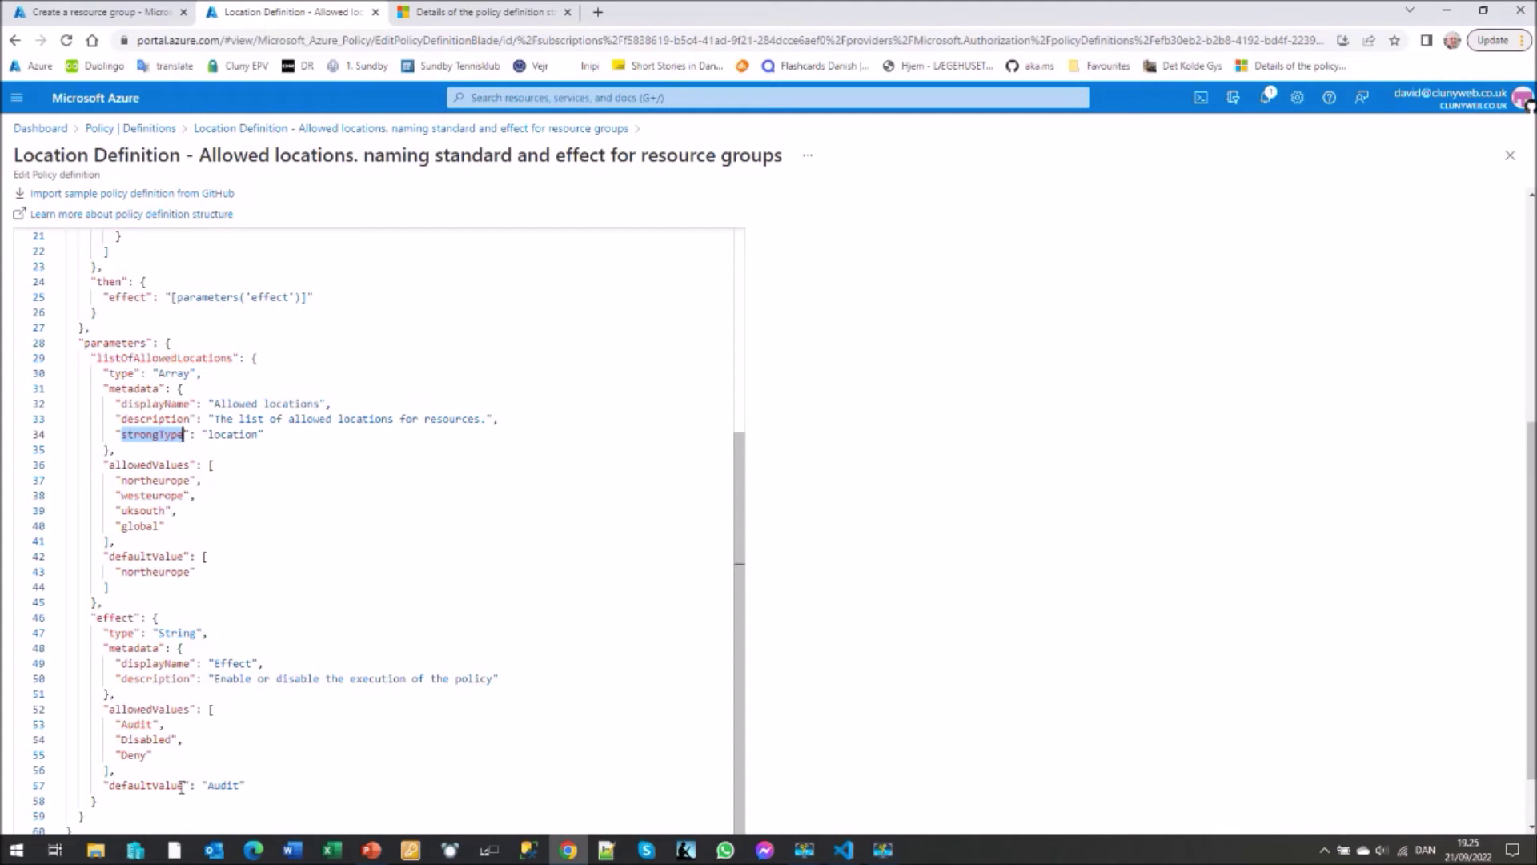
scroll(895, 572, "up", 1)
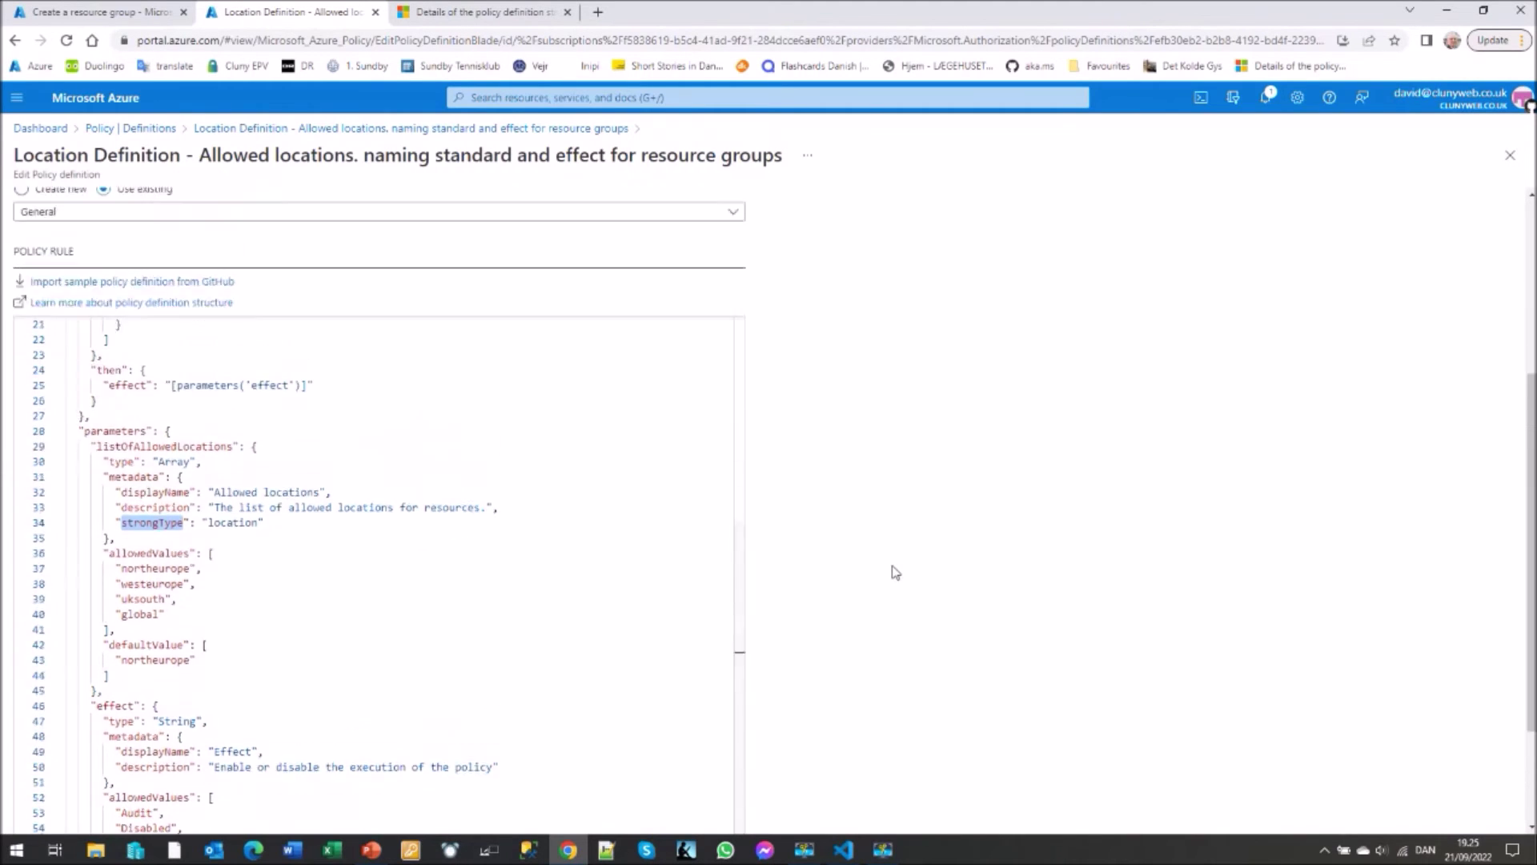
scroll(896, 571, "up", 4)
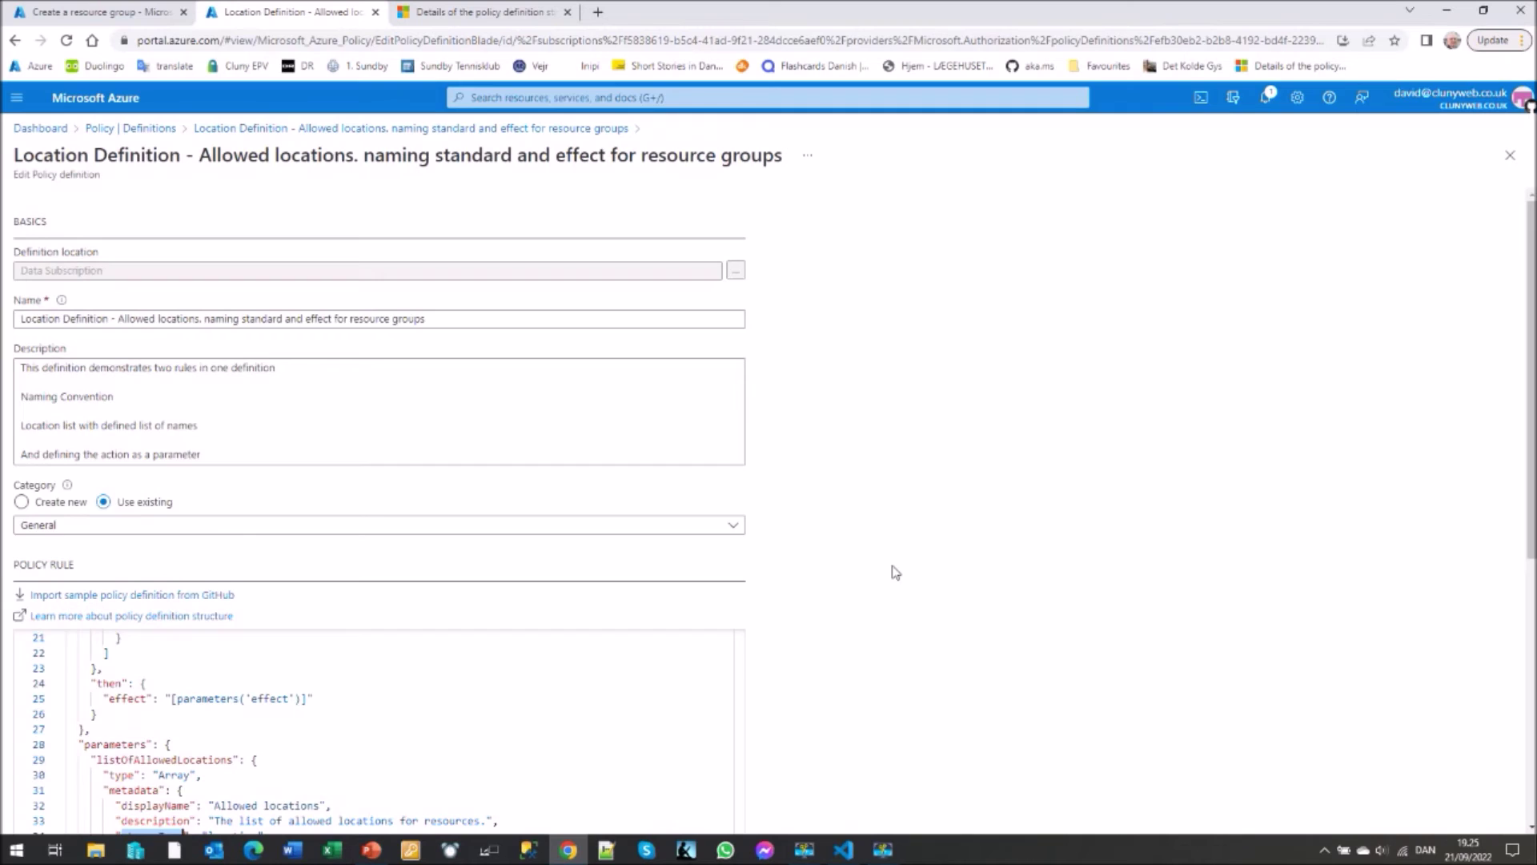
scroll(895, 572, "down", 6)
scroll(895, 571, "up", 6)
- Go from policy definitions to Assignments and open Location Policy in edit mode
left_click(139, 130)
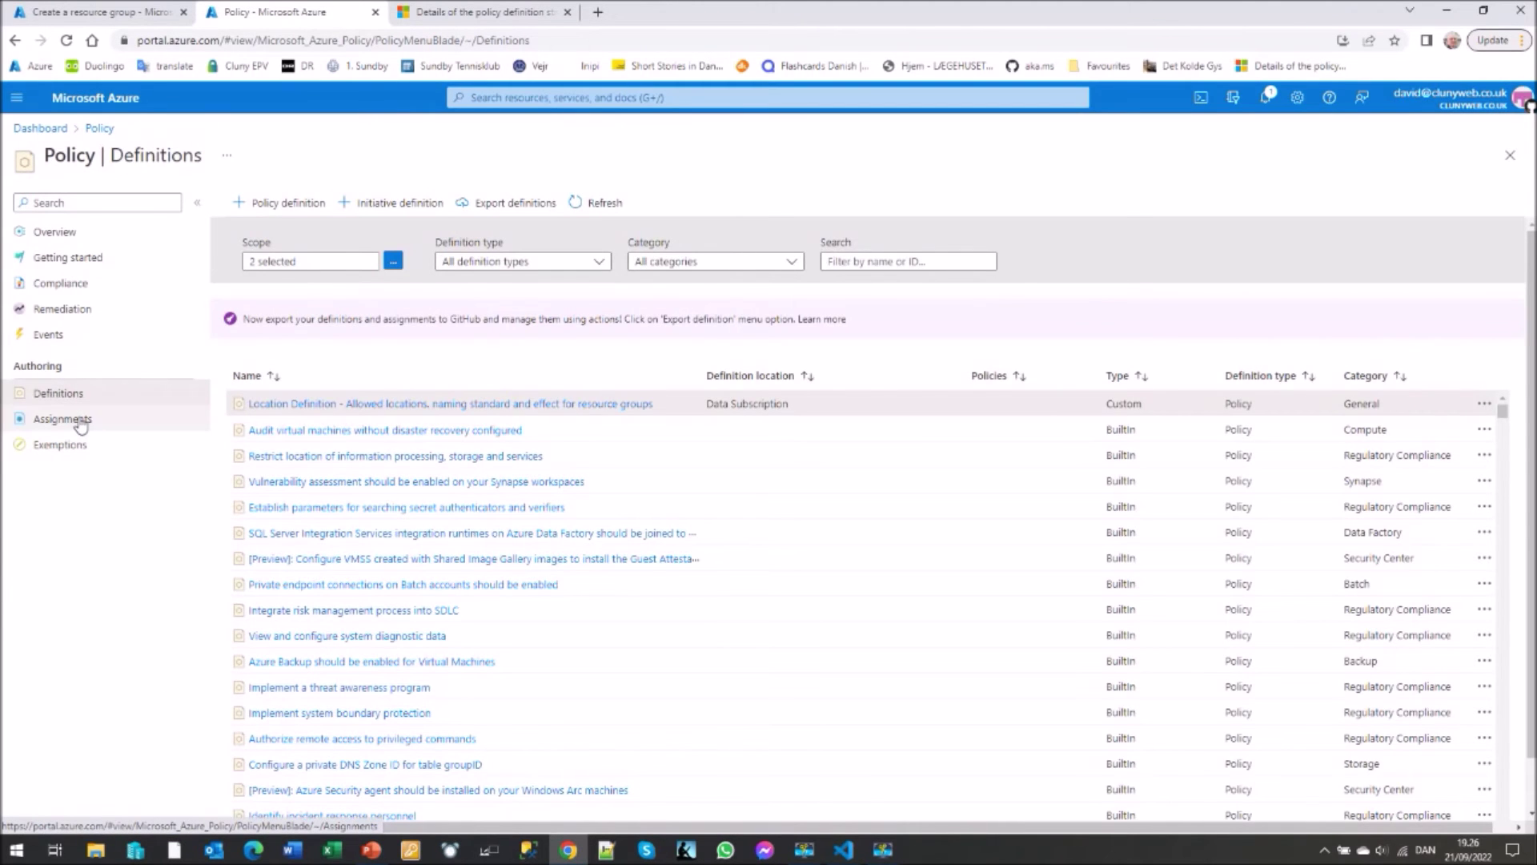
left_click(77, 420)
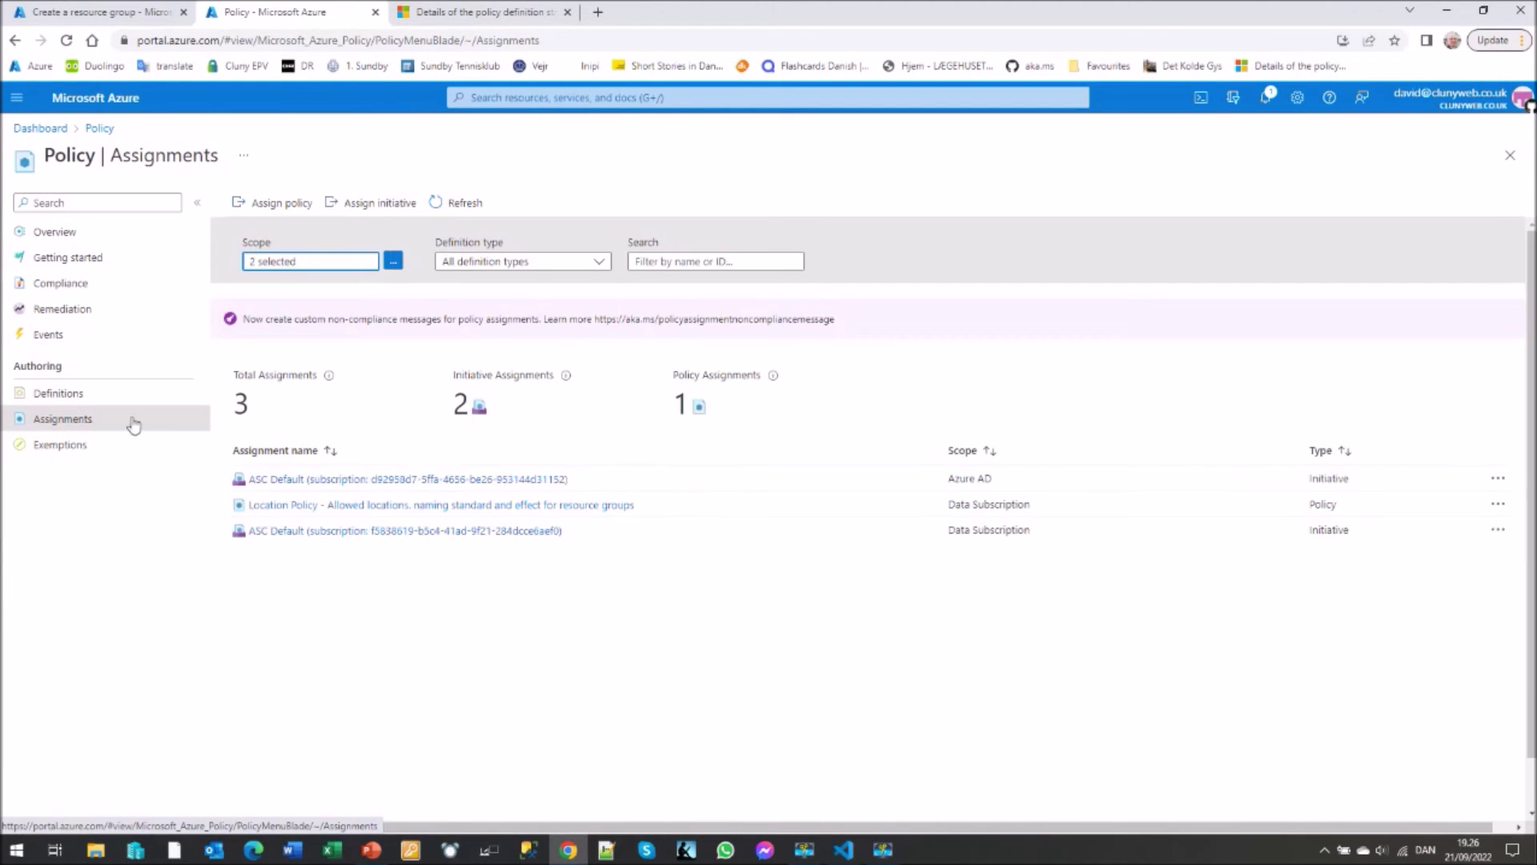
left_click(292, 507)
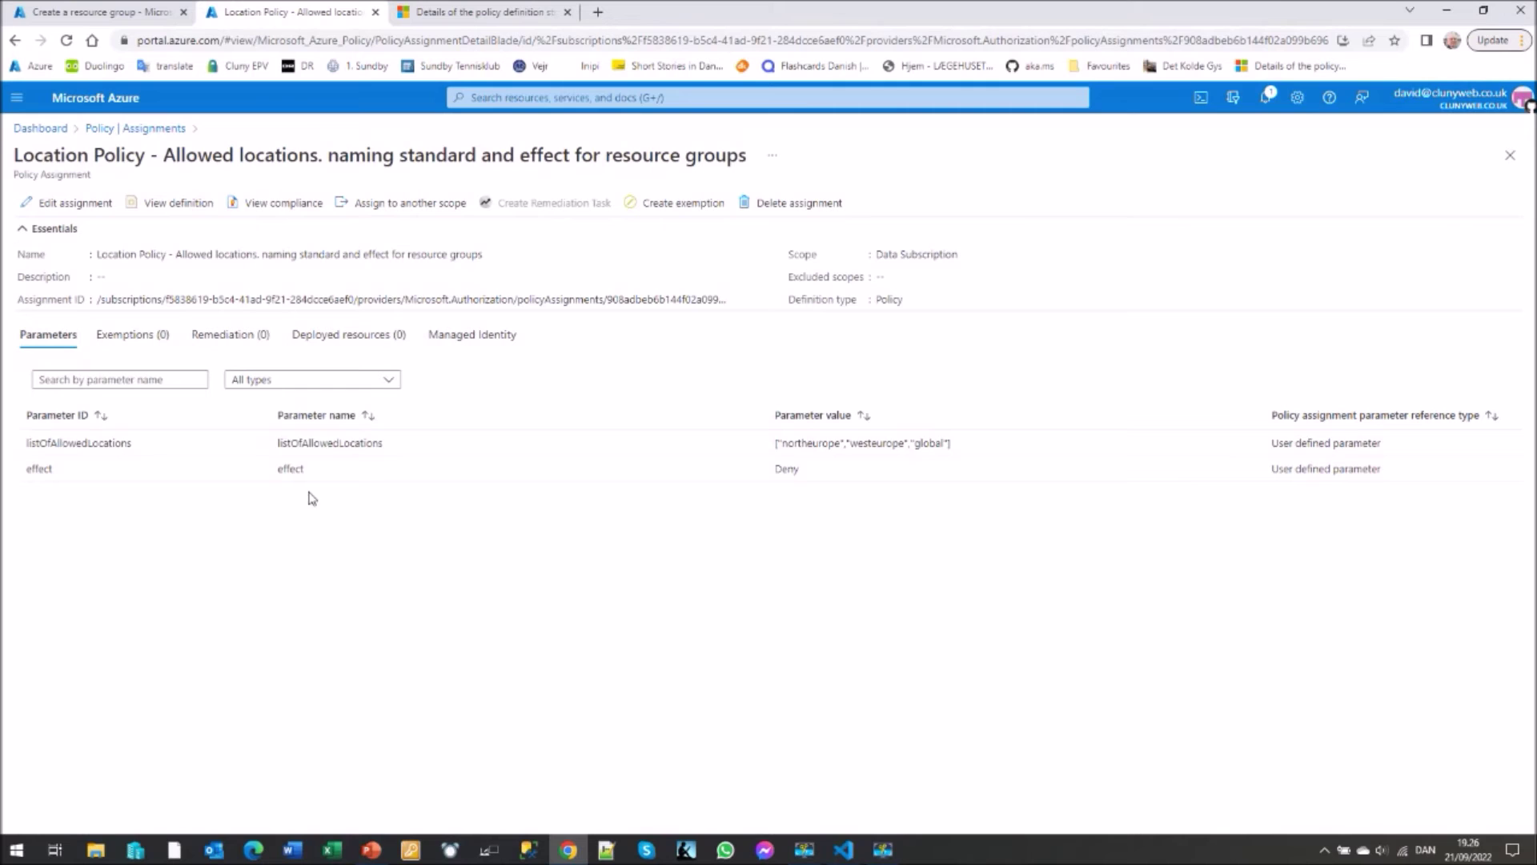
left_click(90, 206)
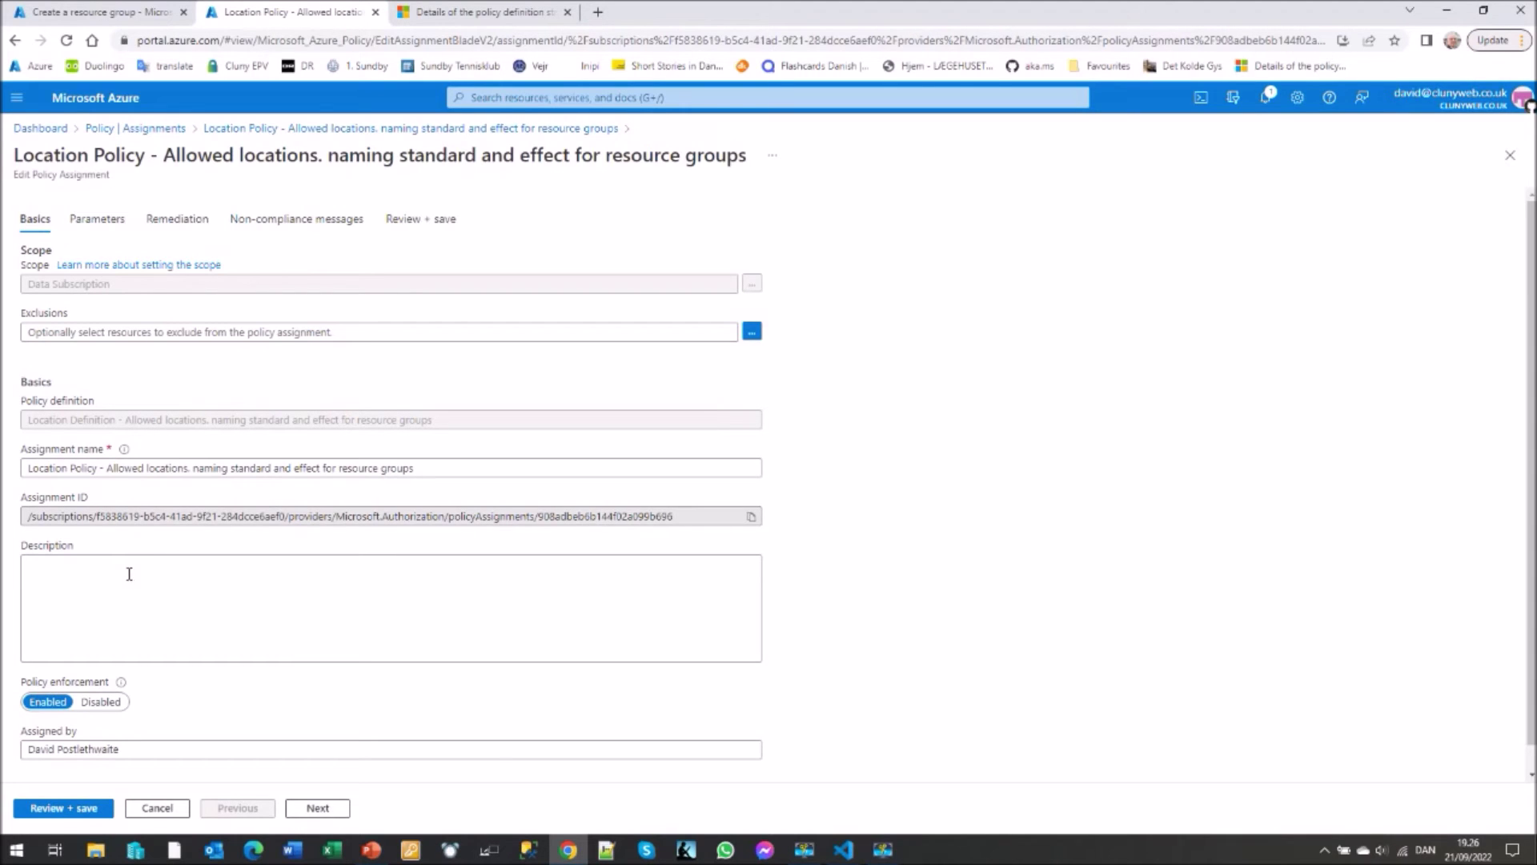
- Inspect all parameters (allowed European locations, Deny effect) and the 'Must be in Europe and must be named *-rg' message
left_click(97, 221)
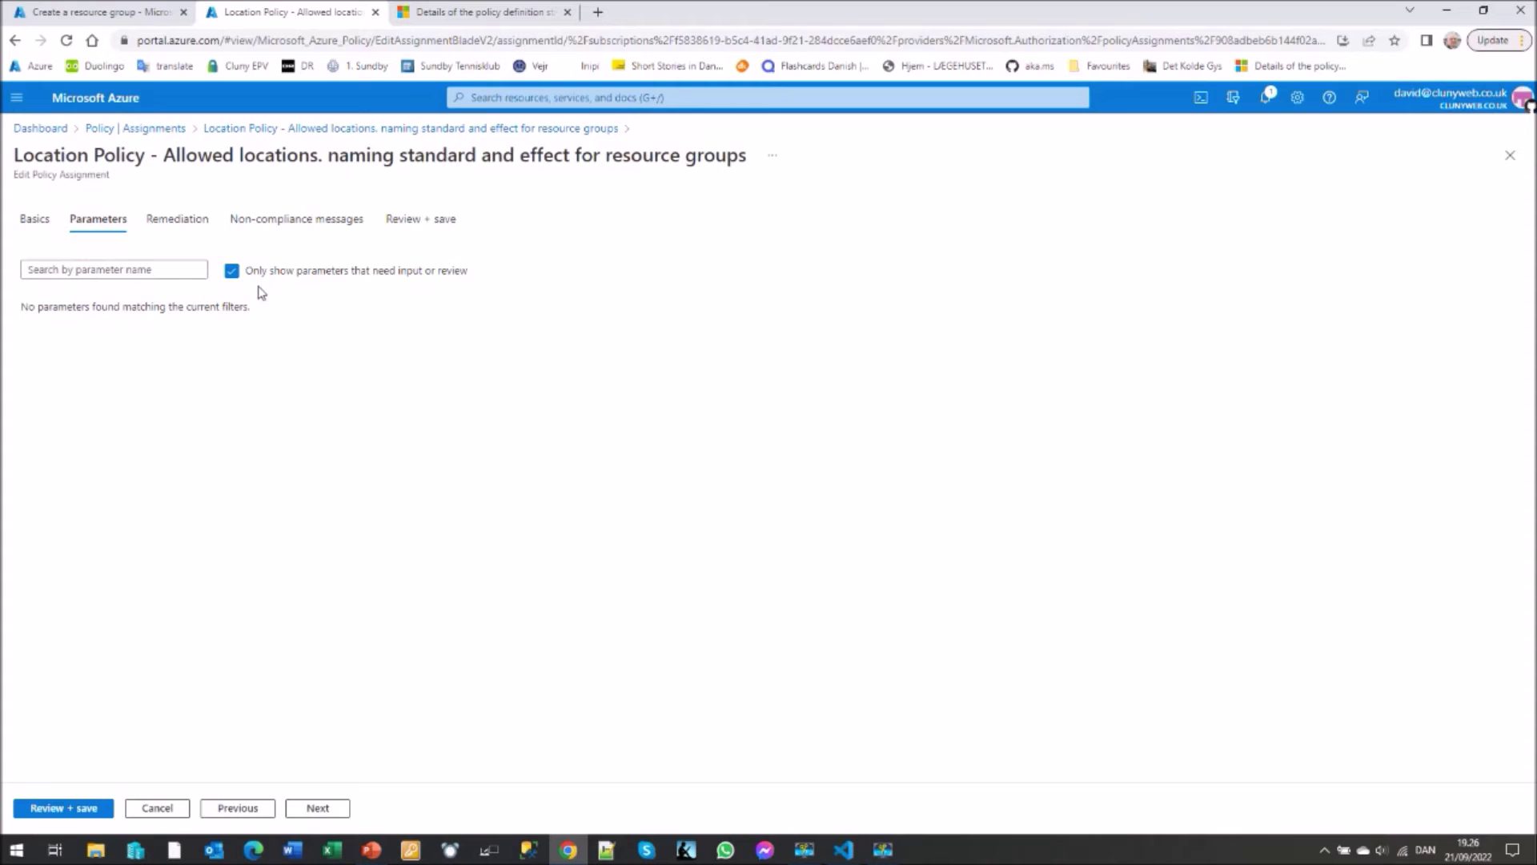
left_click(232, 272)
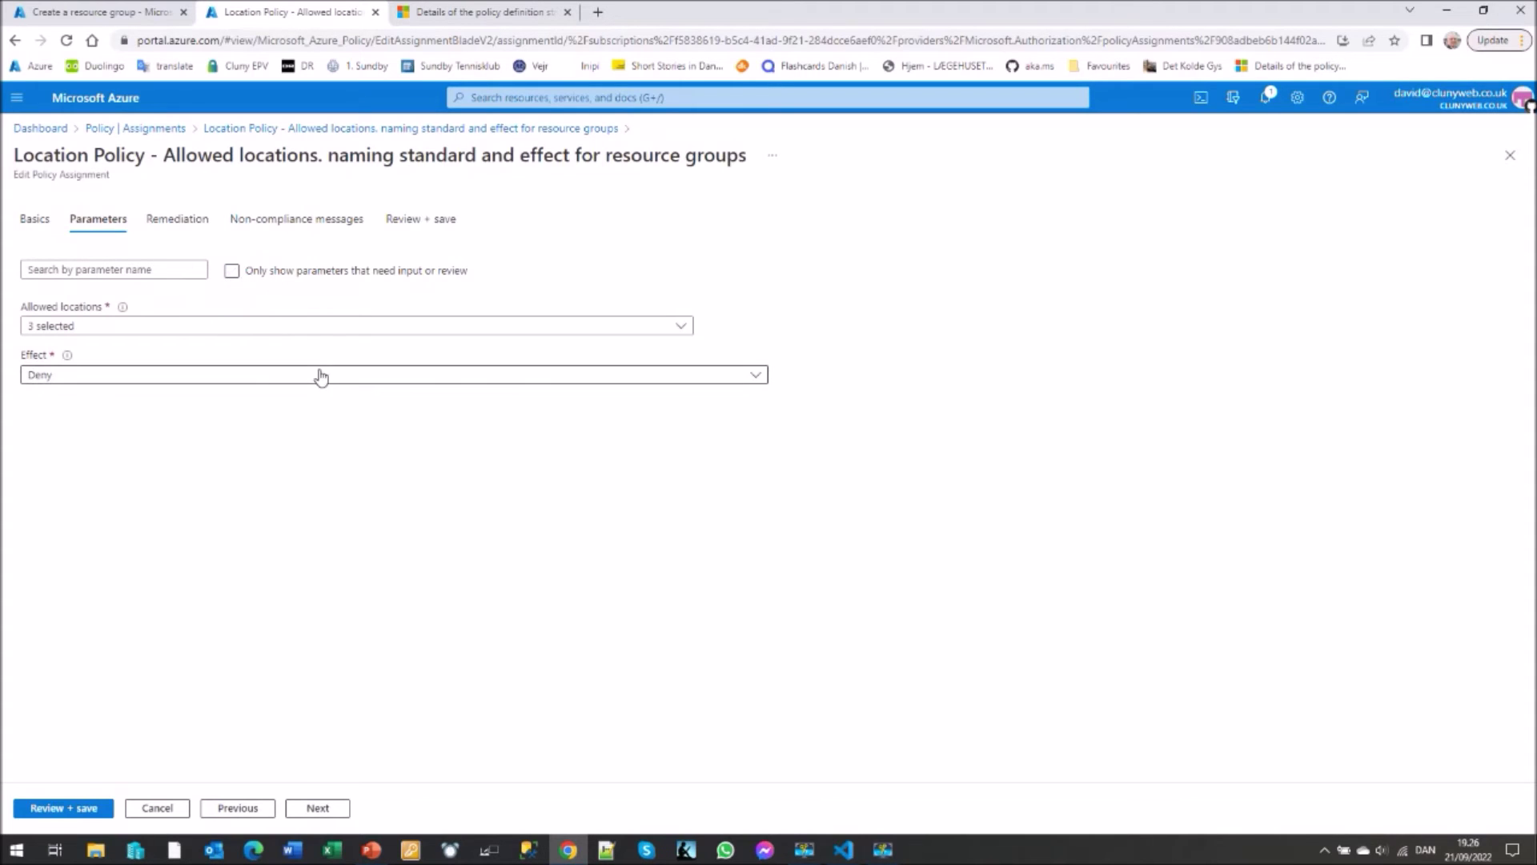
left_click(682, 328)
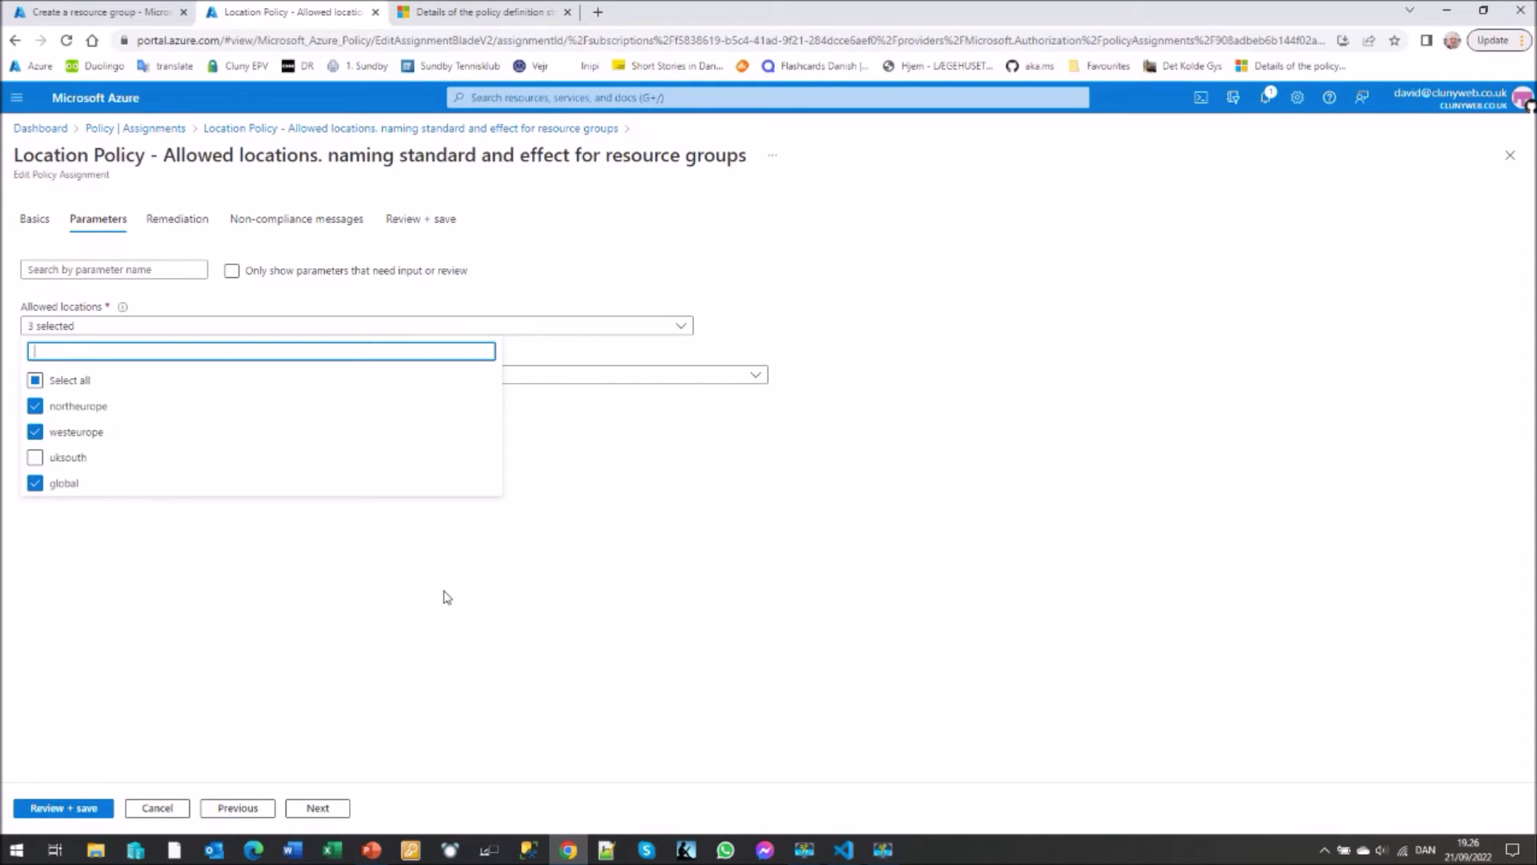
left_click(612, 568)
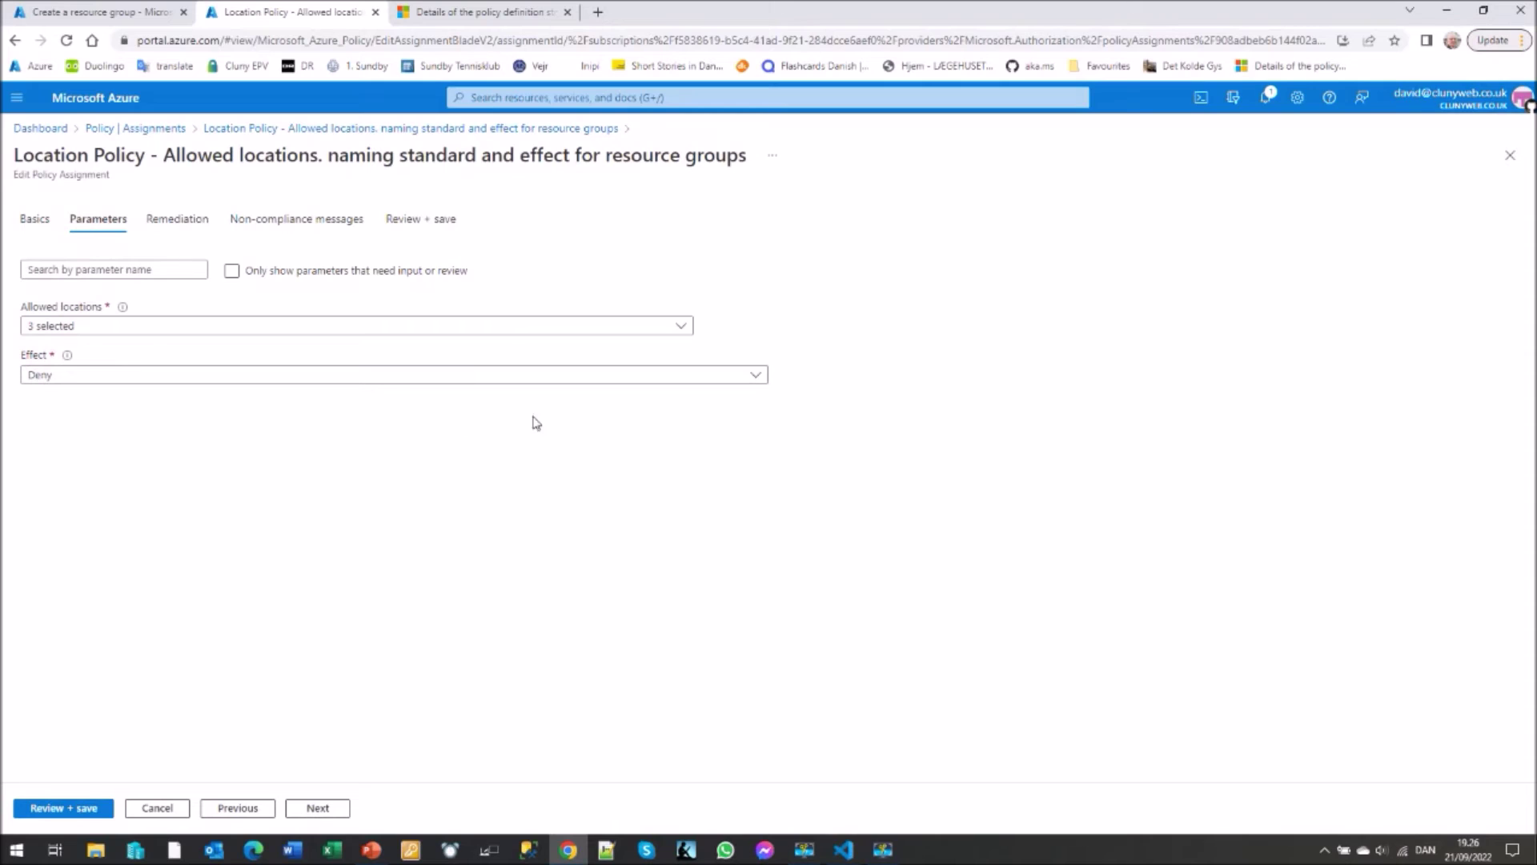
left_click(758, 377)
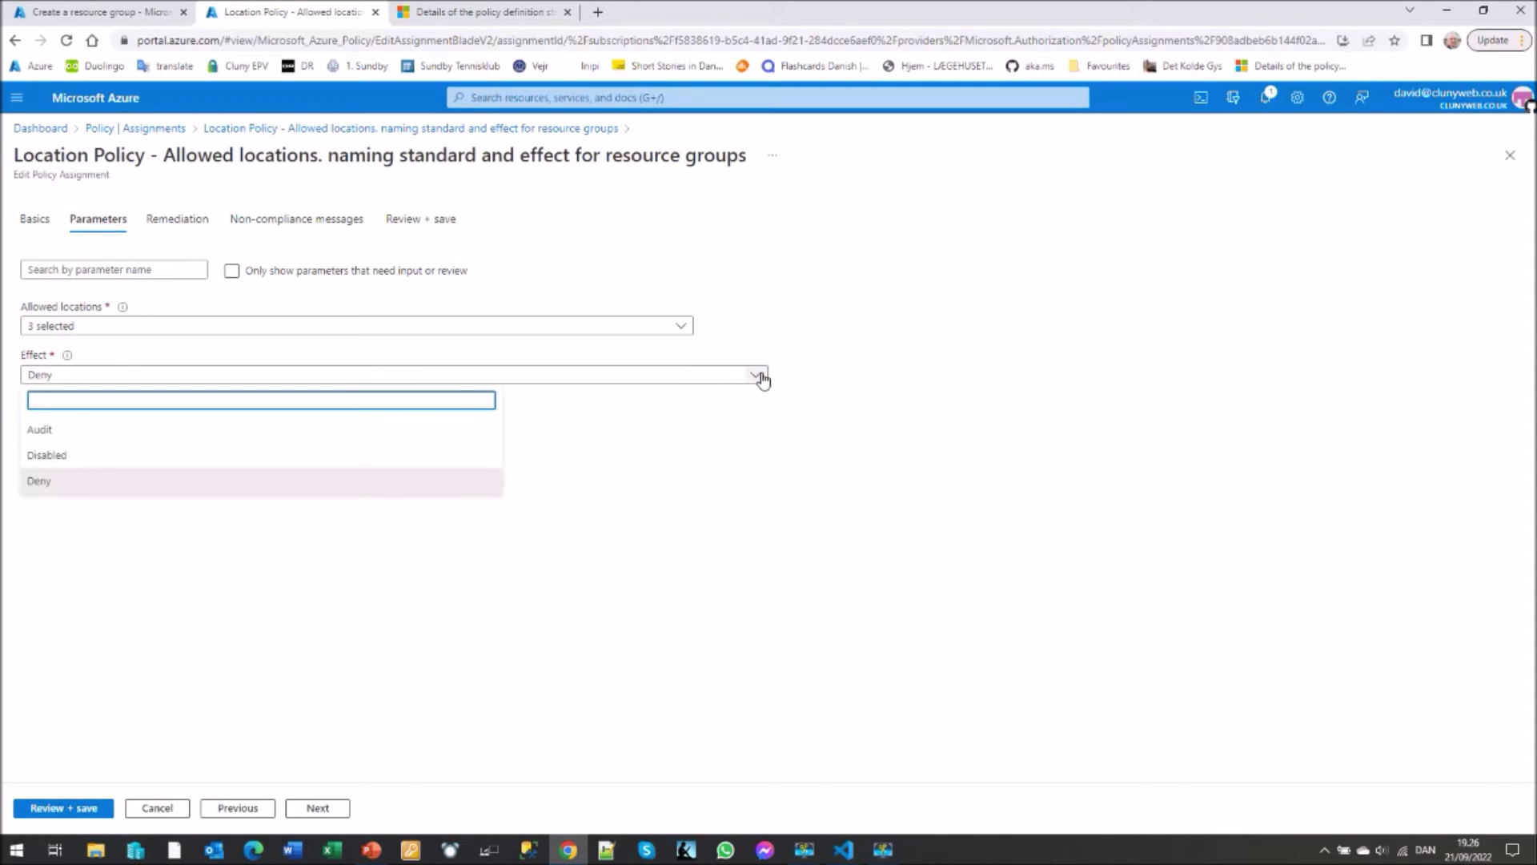
left_click(702, 481)
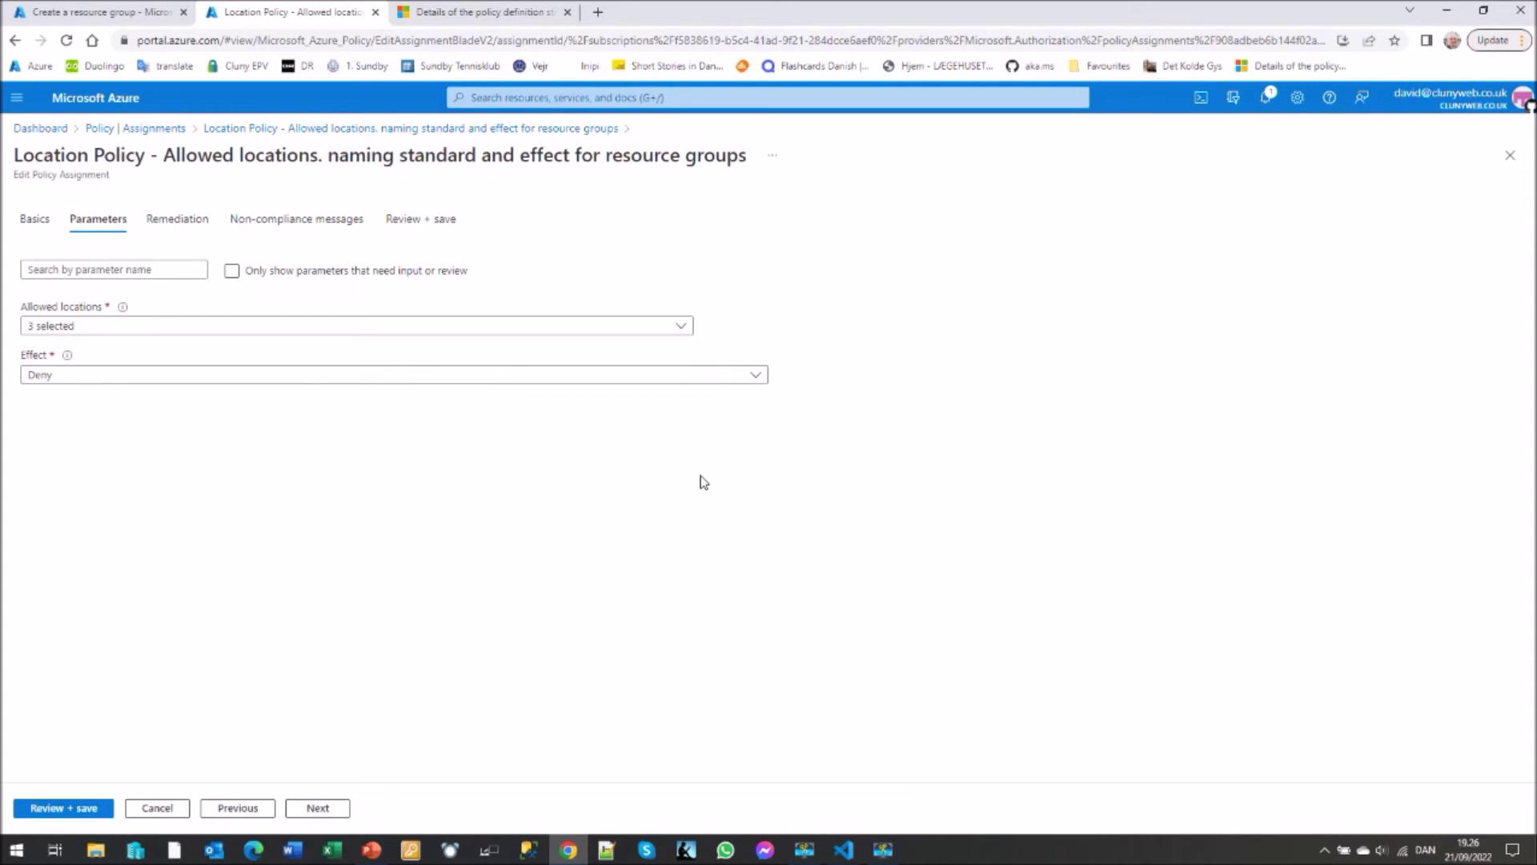
left_click(275, 222)
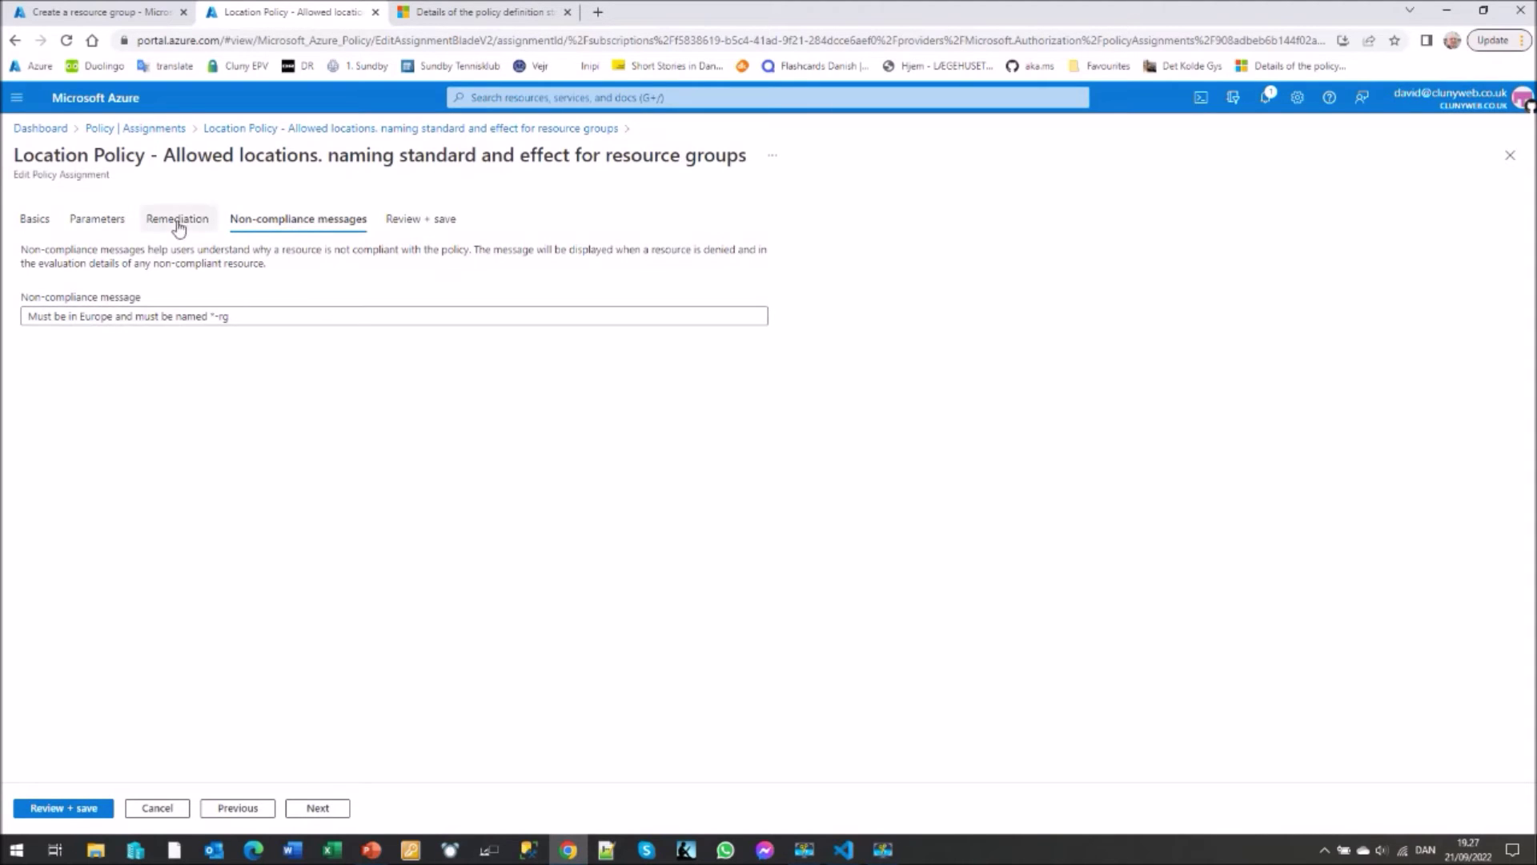
- Discard the assignment edits, go Home, and start a new resource group from Resource groups
left_click(48, 136)
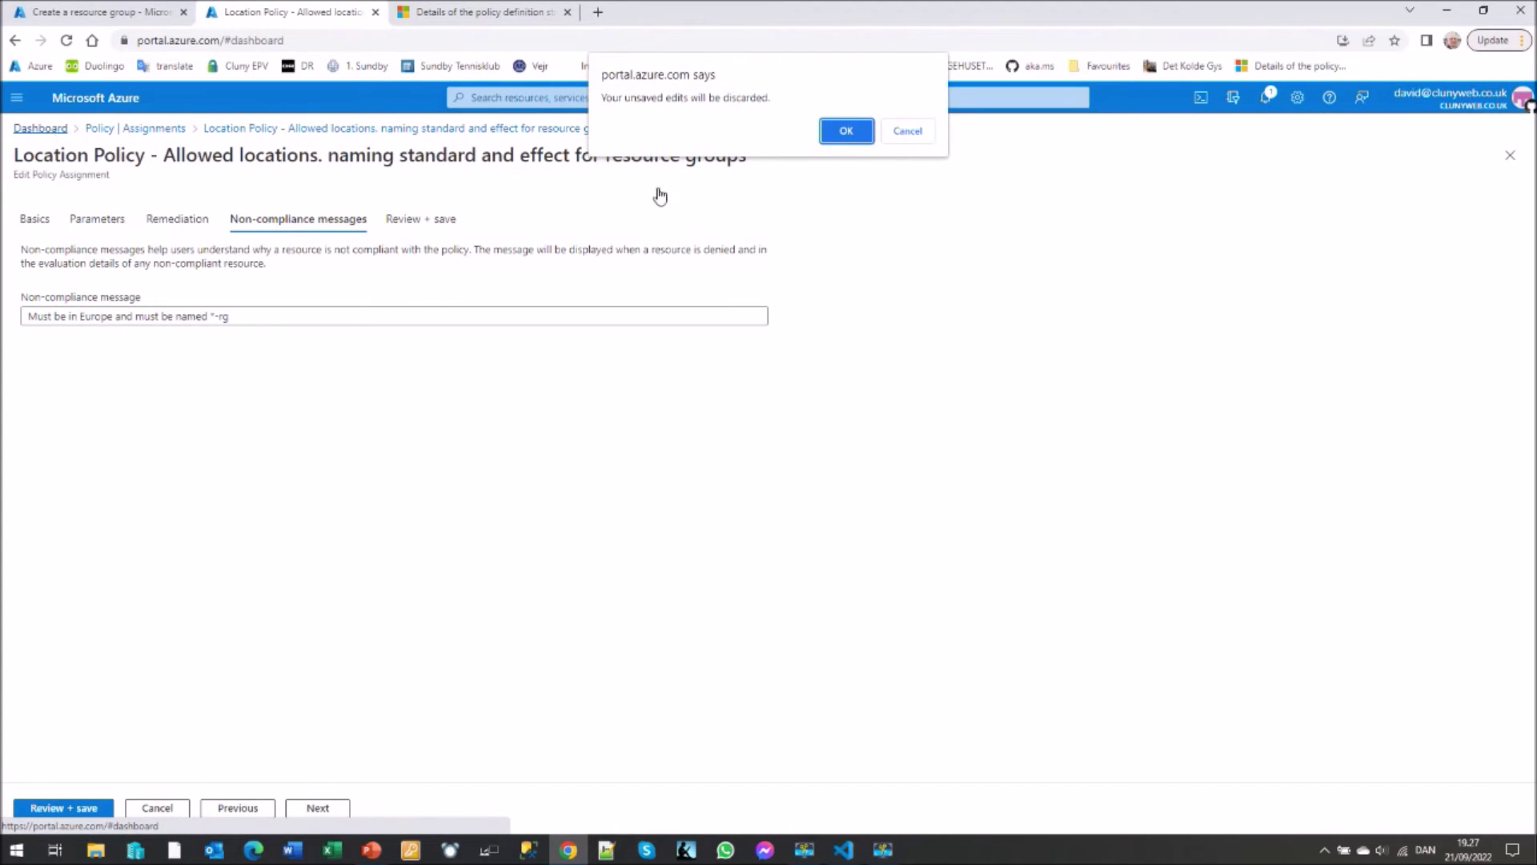
left_click(851, 128)
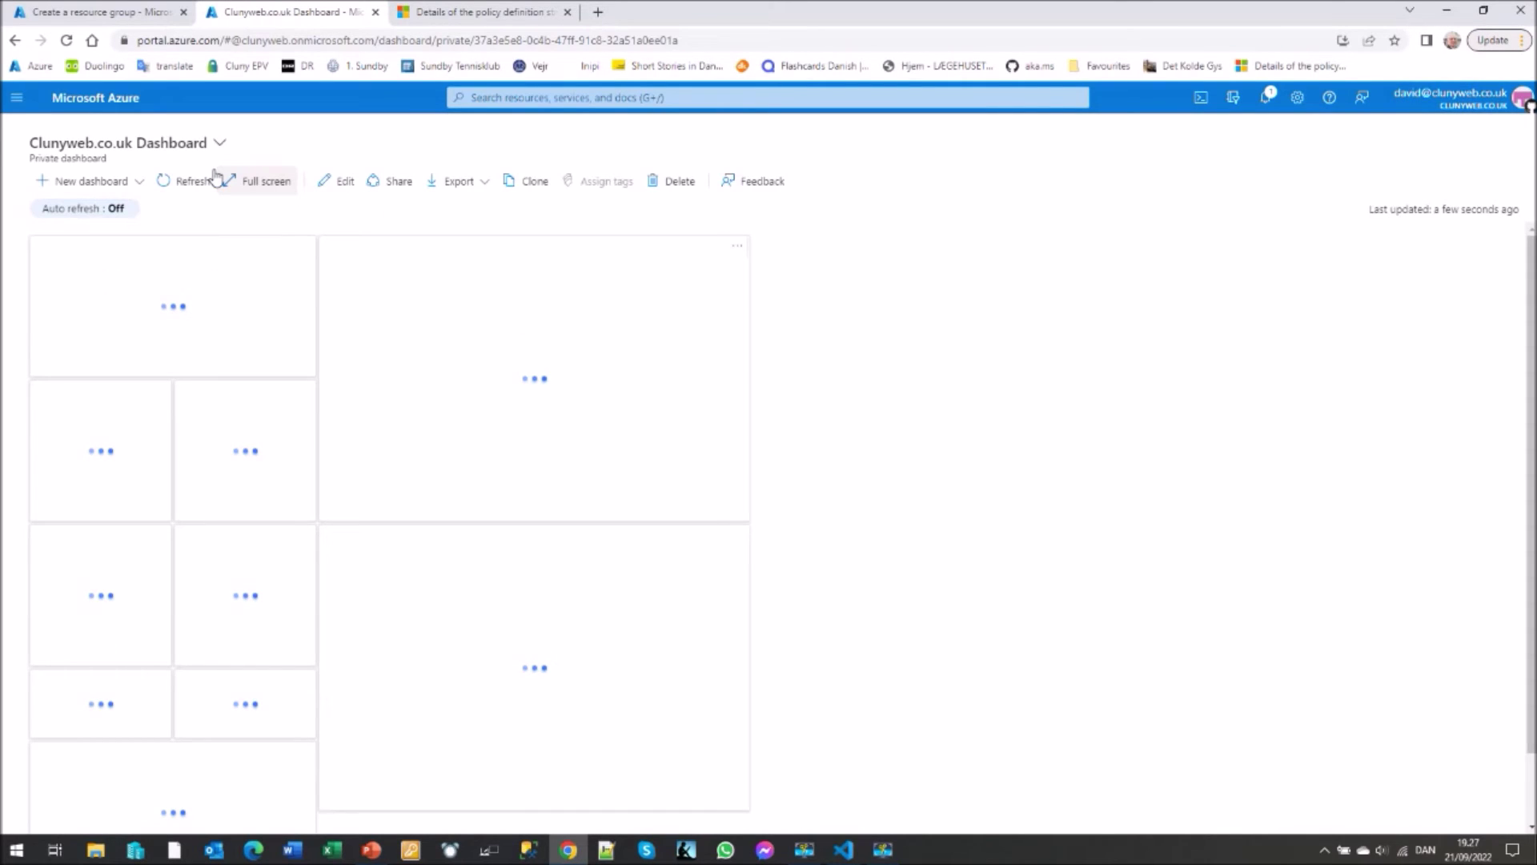
left_click(48, 155)
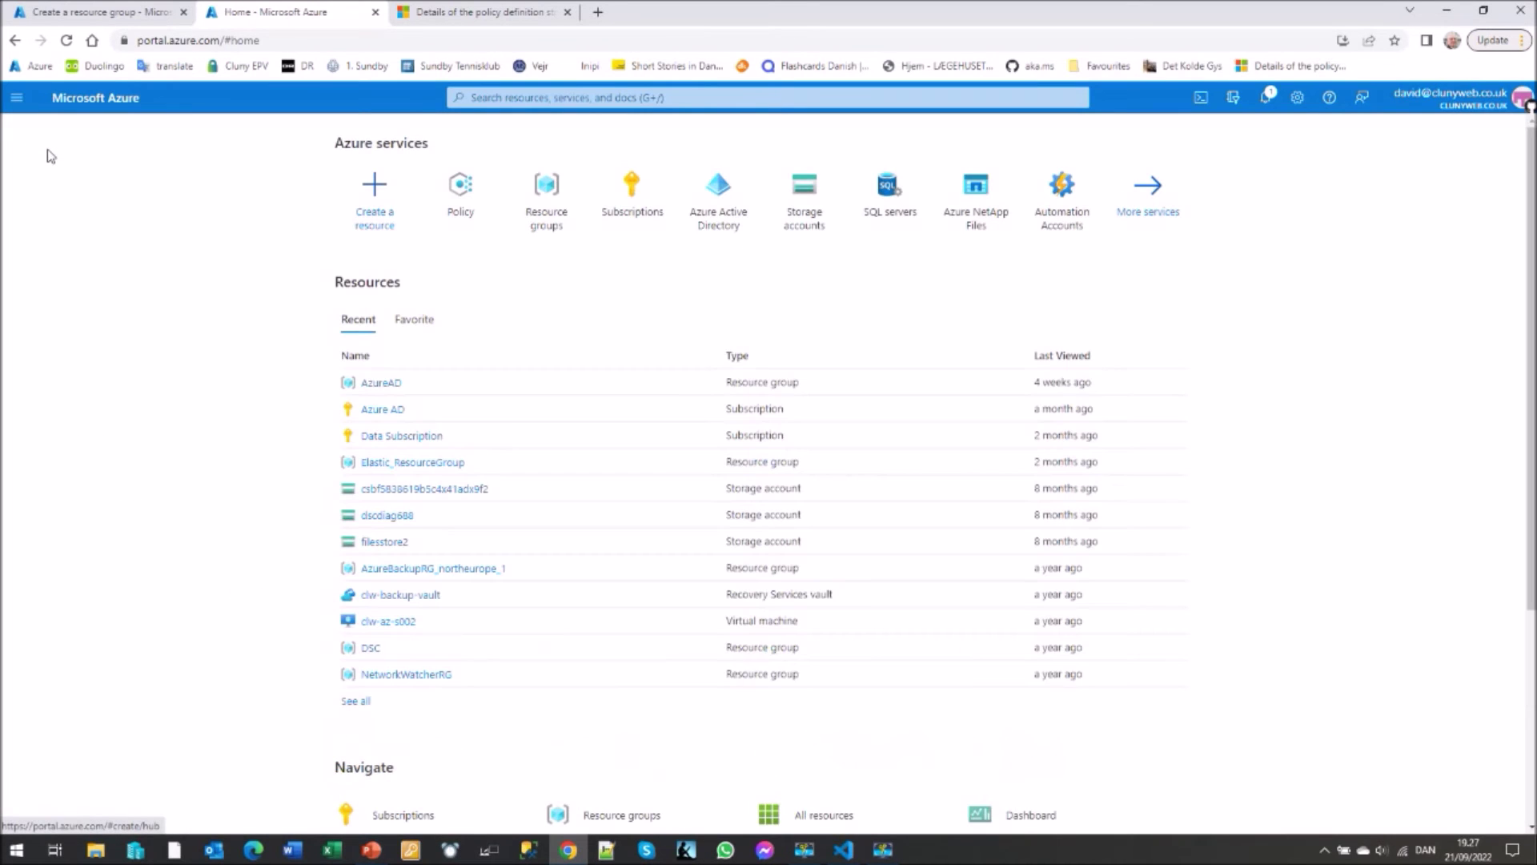
left_click(544, 209)
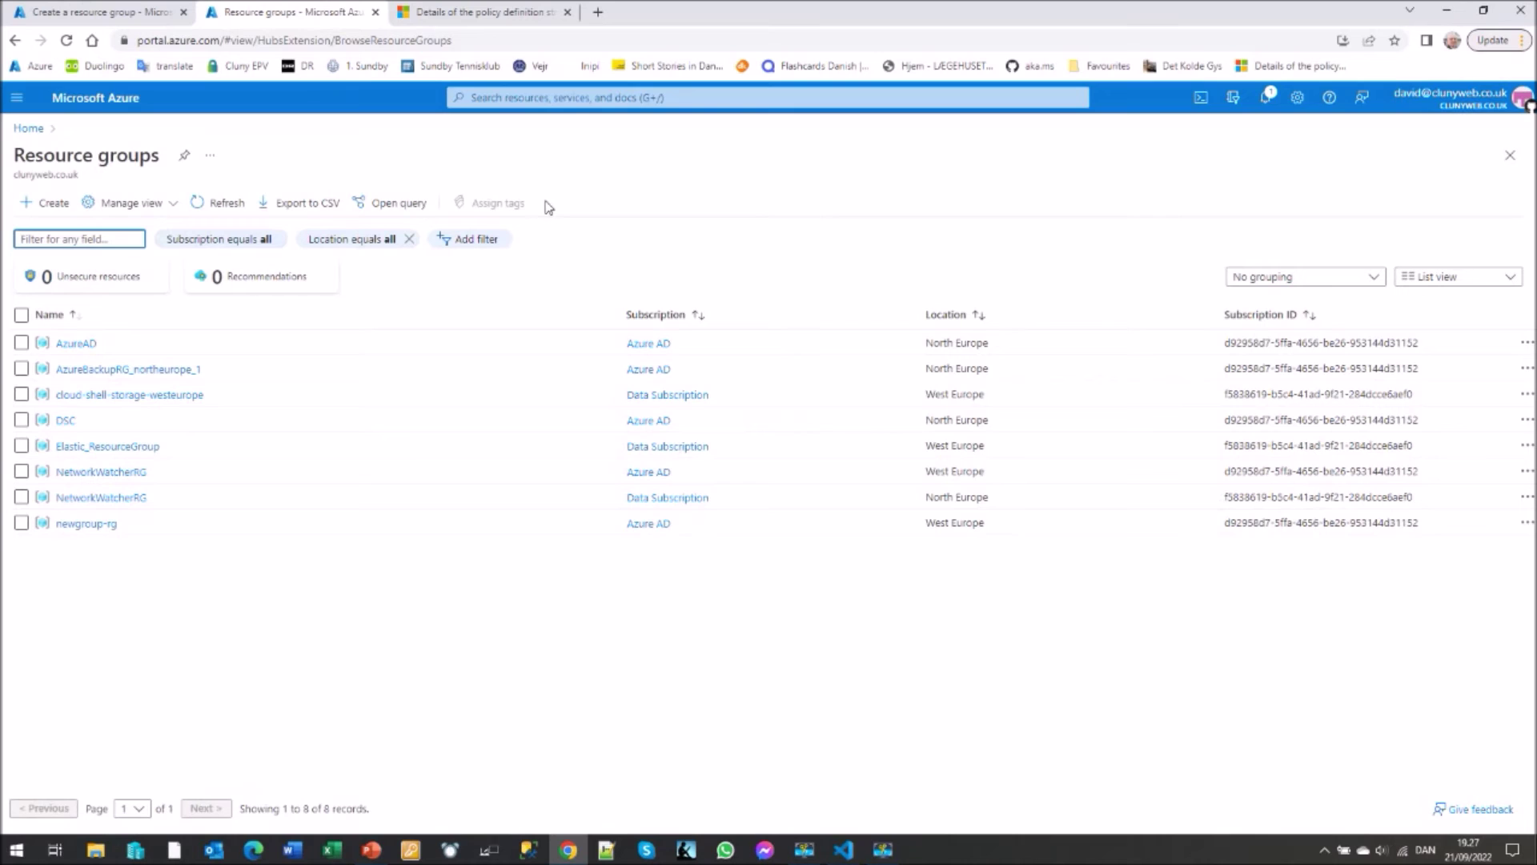
left_click(46, 206)
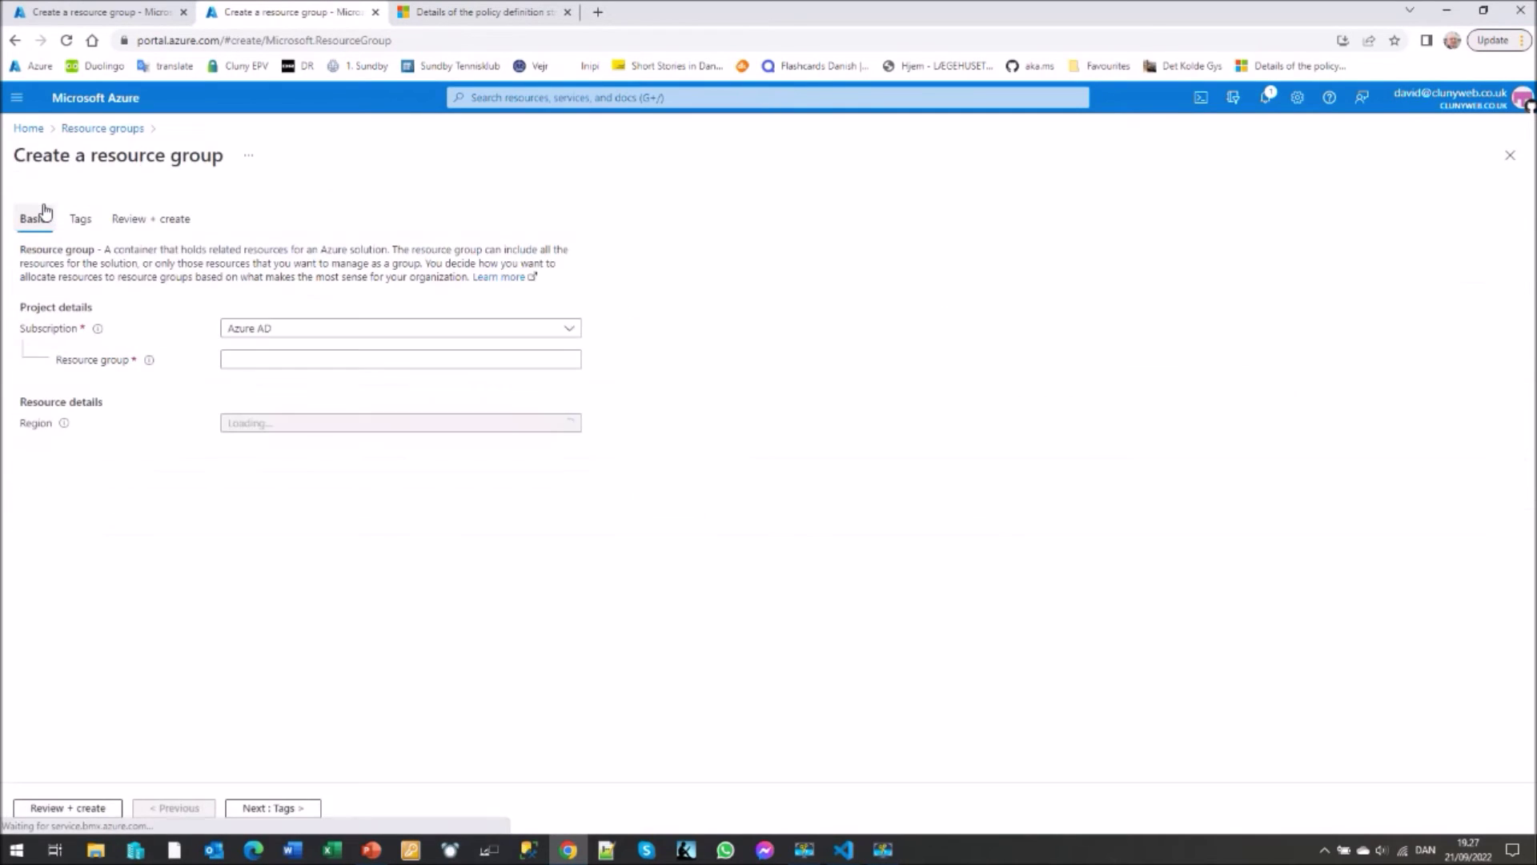
- Set the subscription to Data Subscription and view the policy-disabled regions in the Region list
left_click(570, 329)
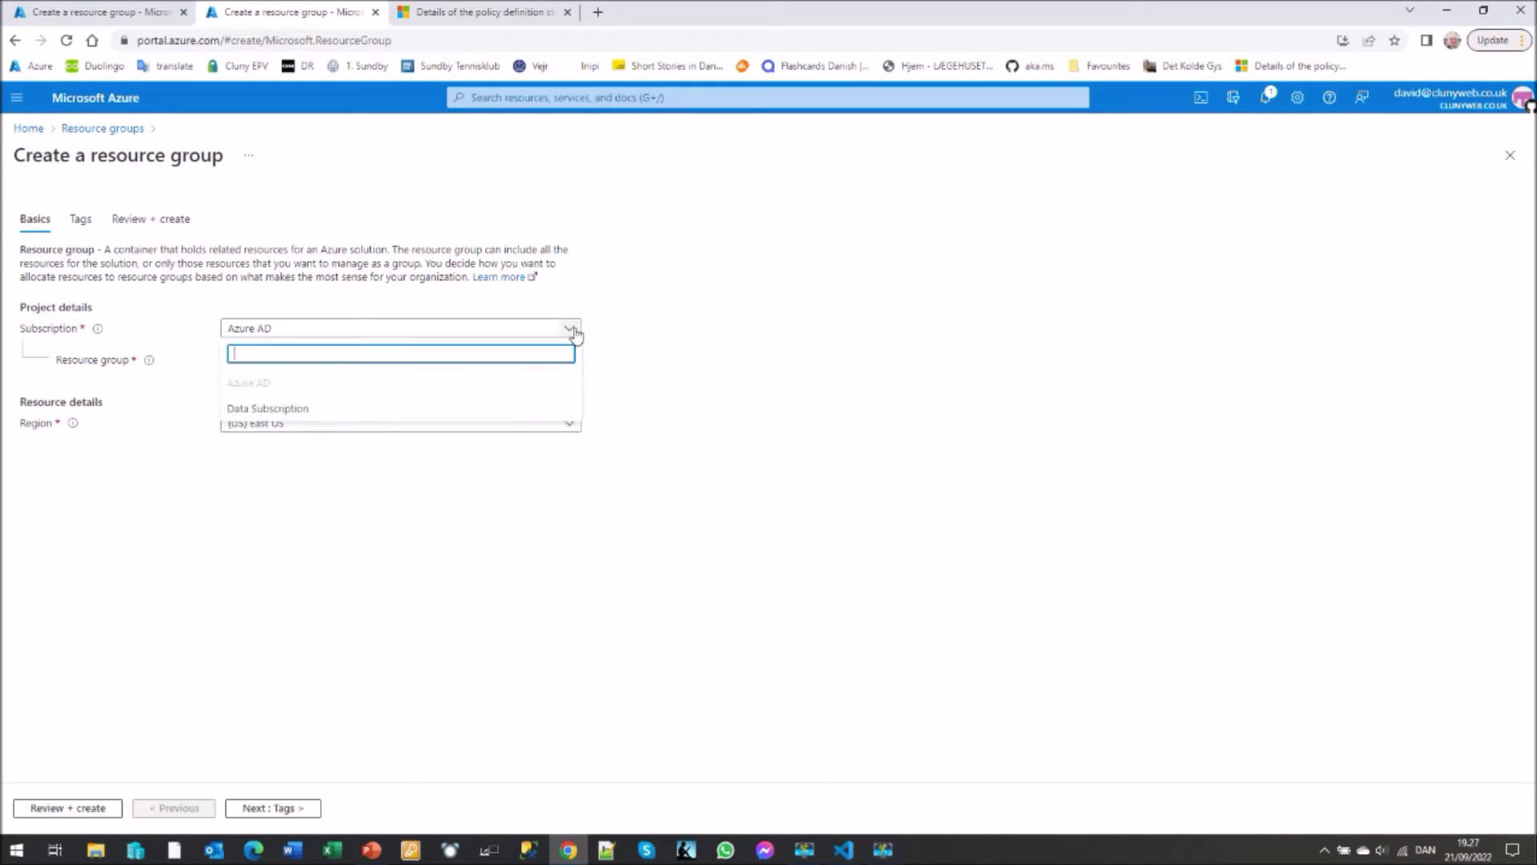
left_click(302, 410)
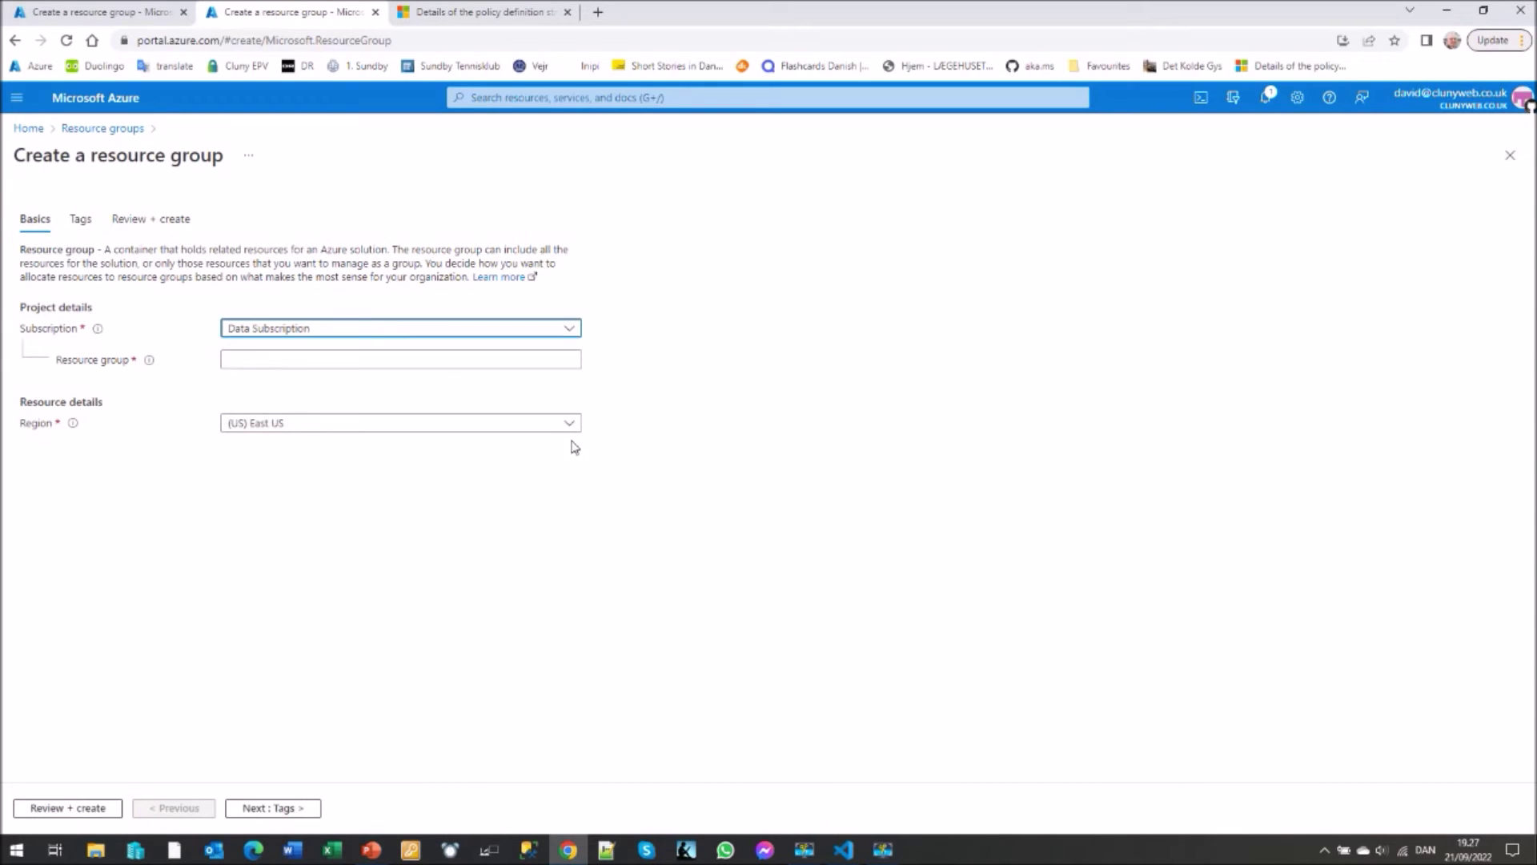
left_click(570, 425)
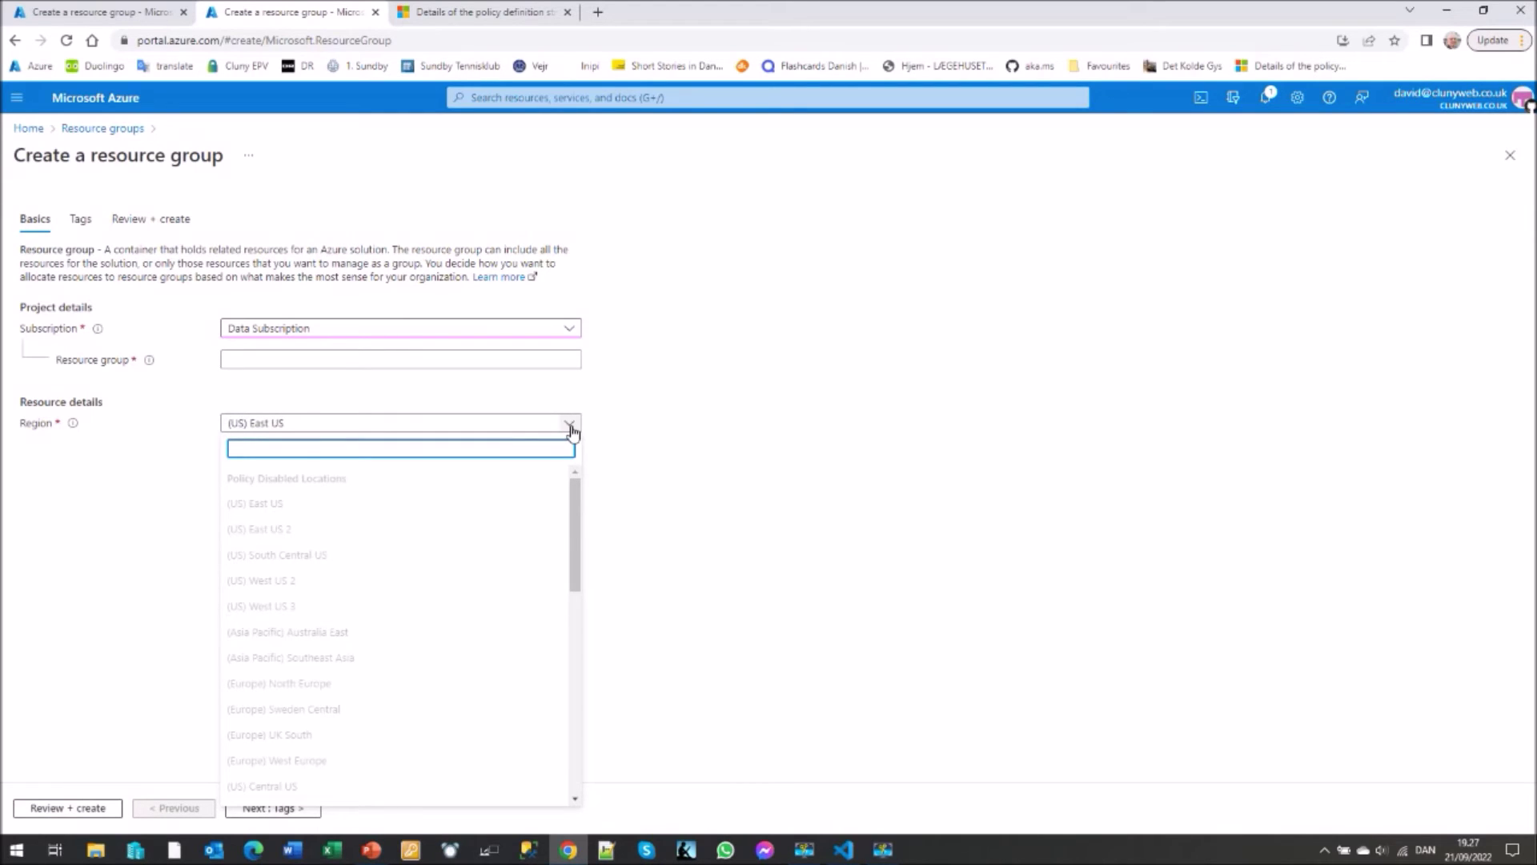
mouse_move(576, 486)
left_mouse_down()
mouse_move(575, 677)
mouse_move(594, 489)
left_mouse_up()
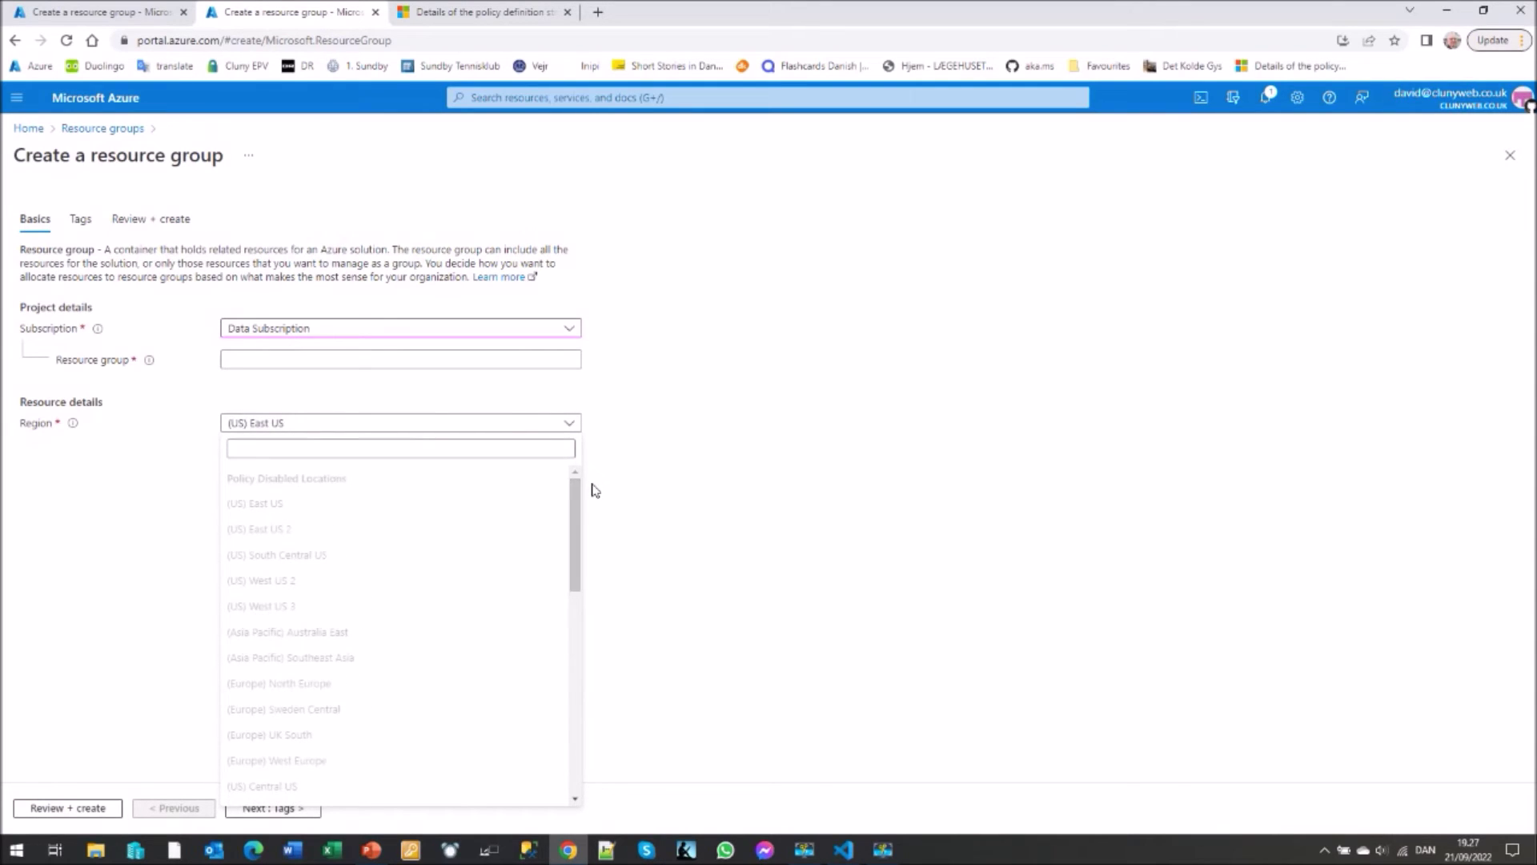
left_click(234, 360)
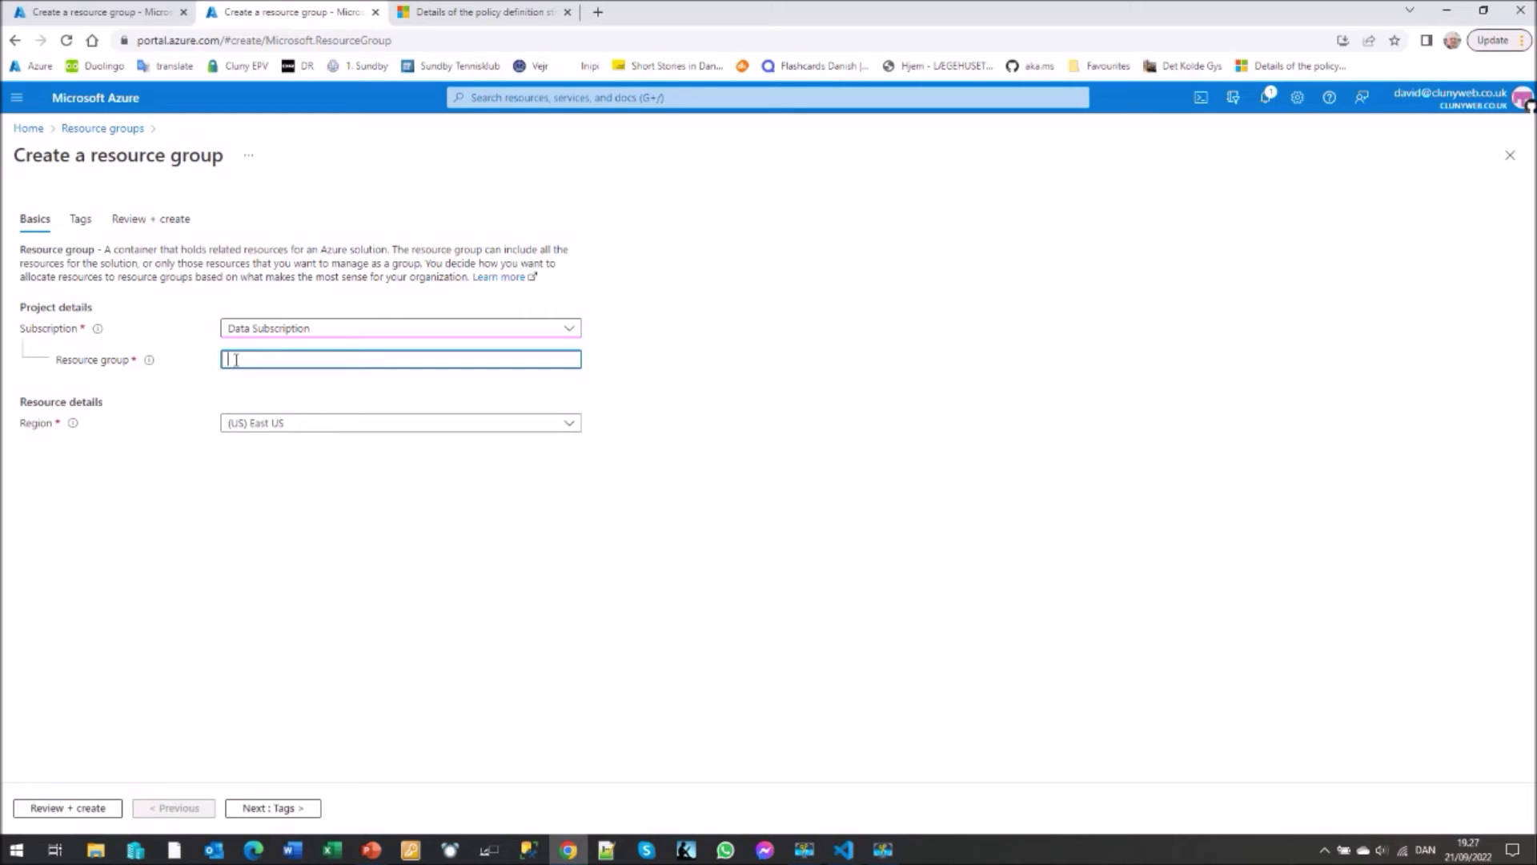
- Name the resource group 'sdfsdfsdf-rg' and set its region to (Europe) North Europe
type("sdfsdfsdf")
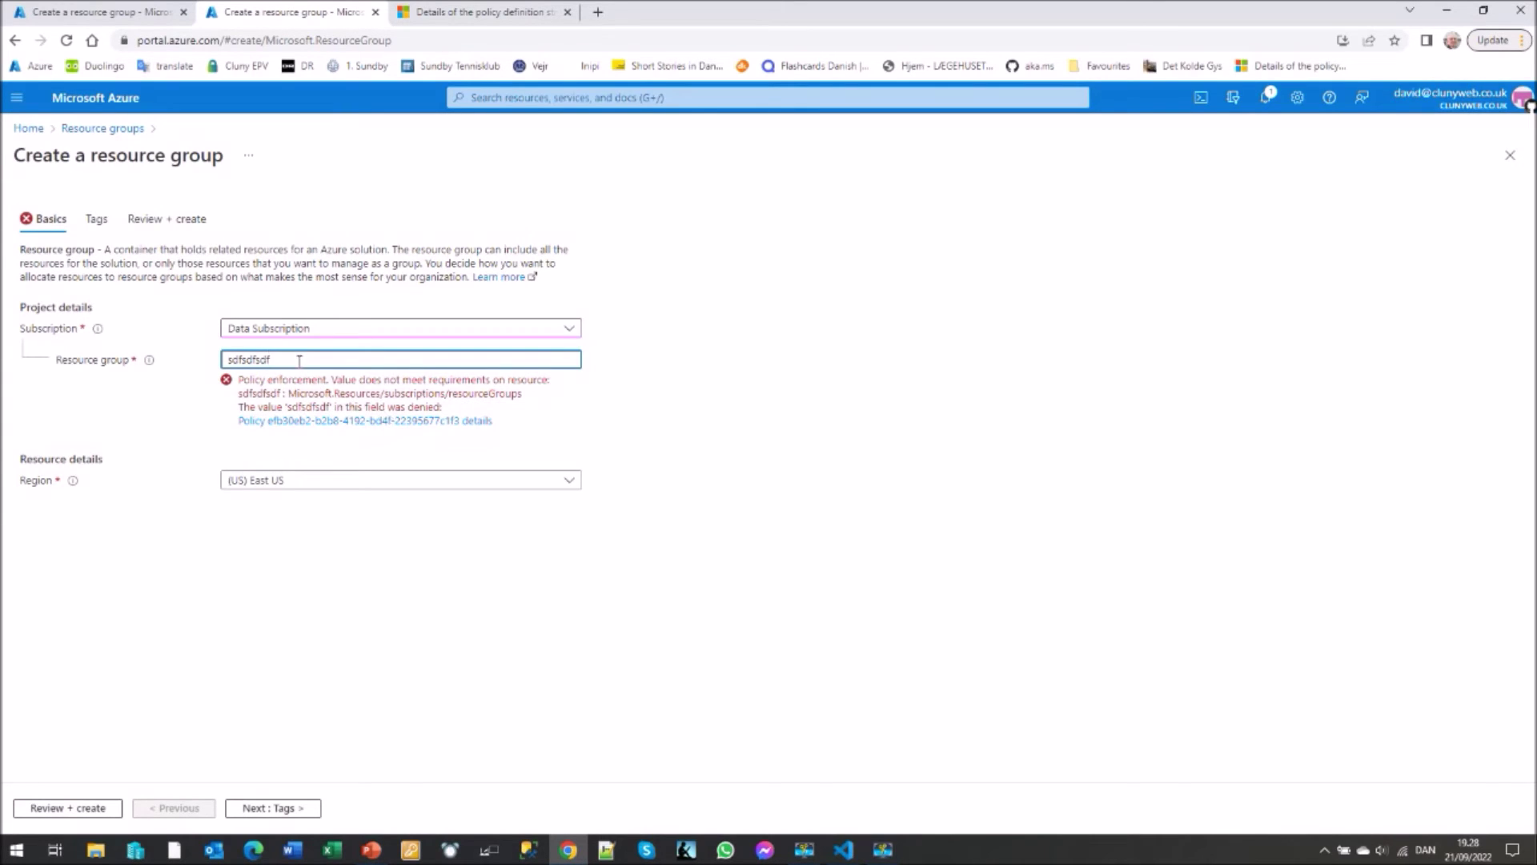
type("-rg")
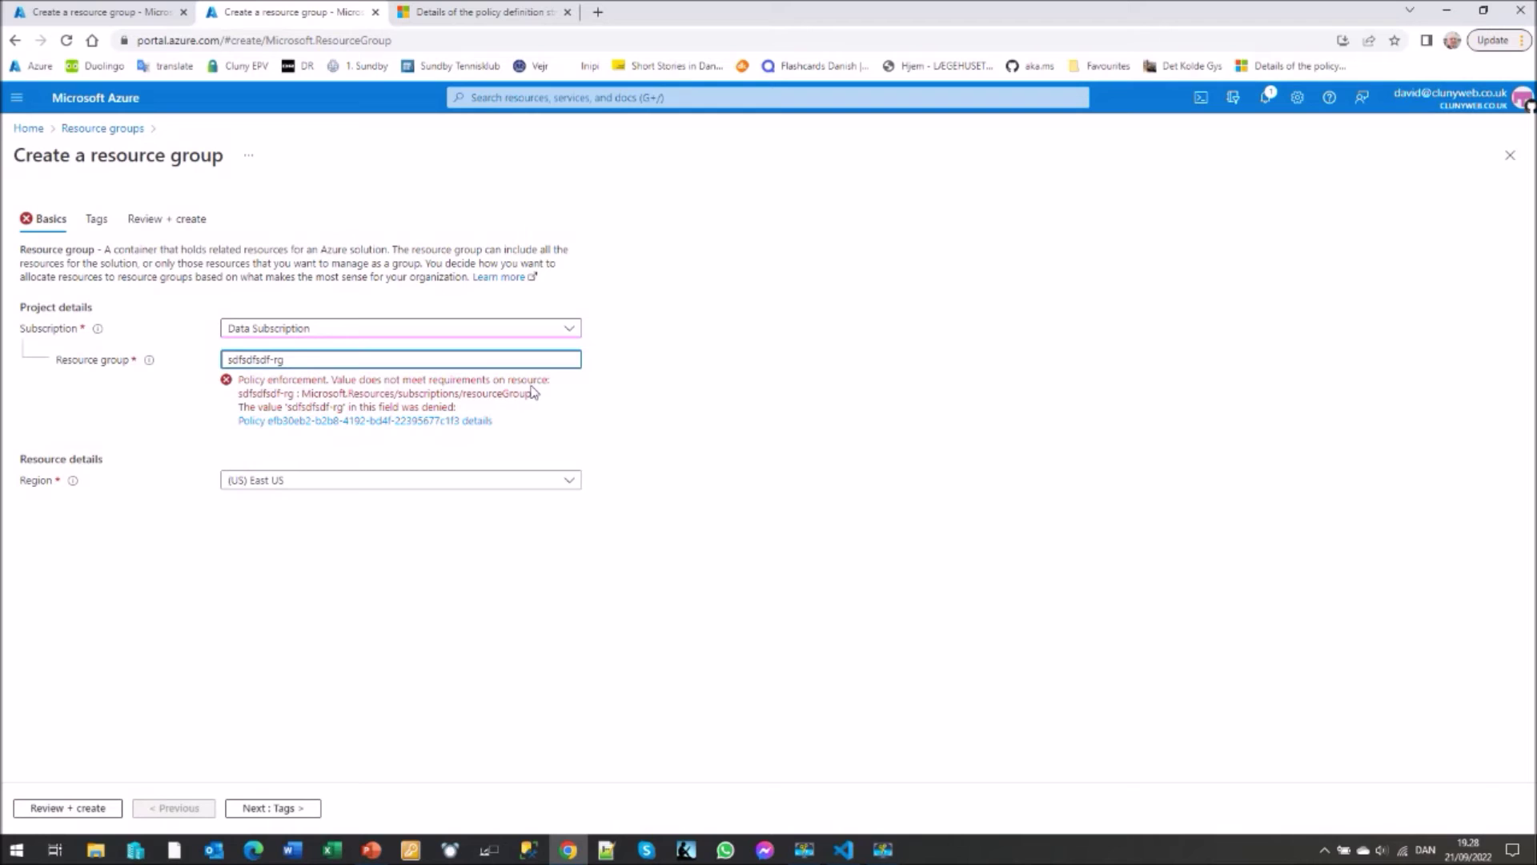
left_click(570, 482)
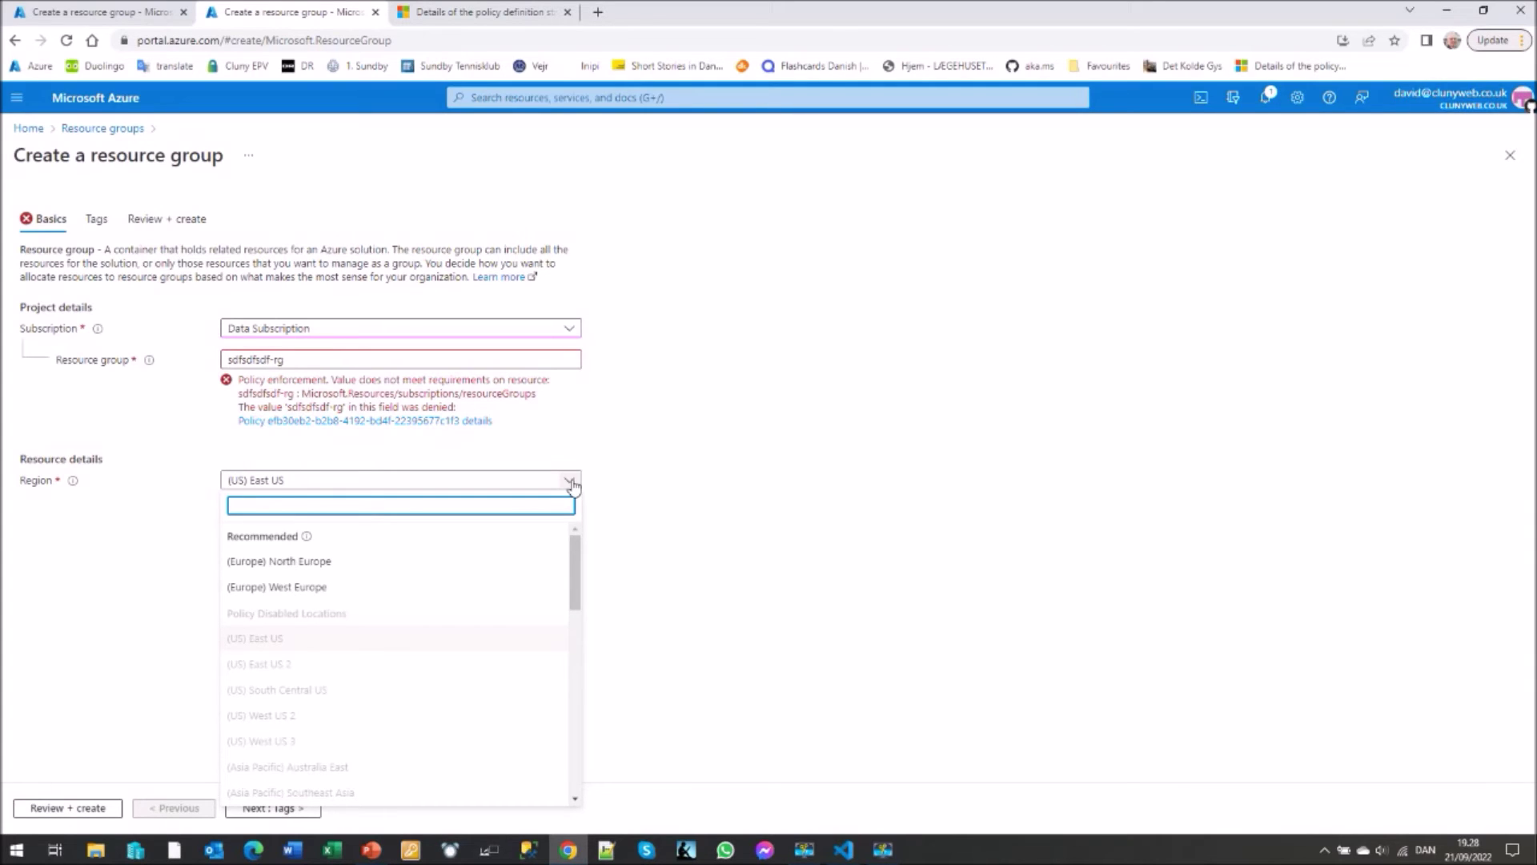
left_click(308, 564)
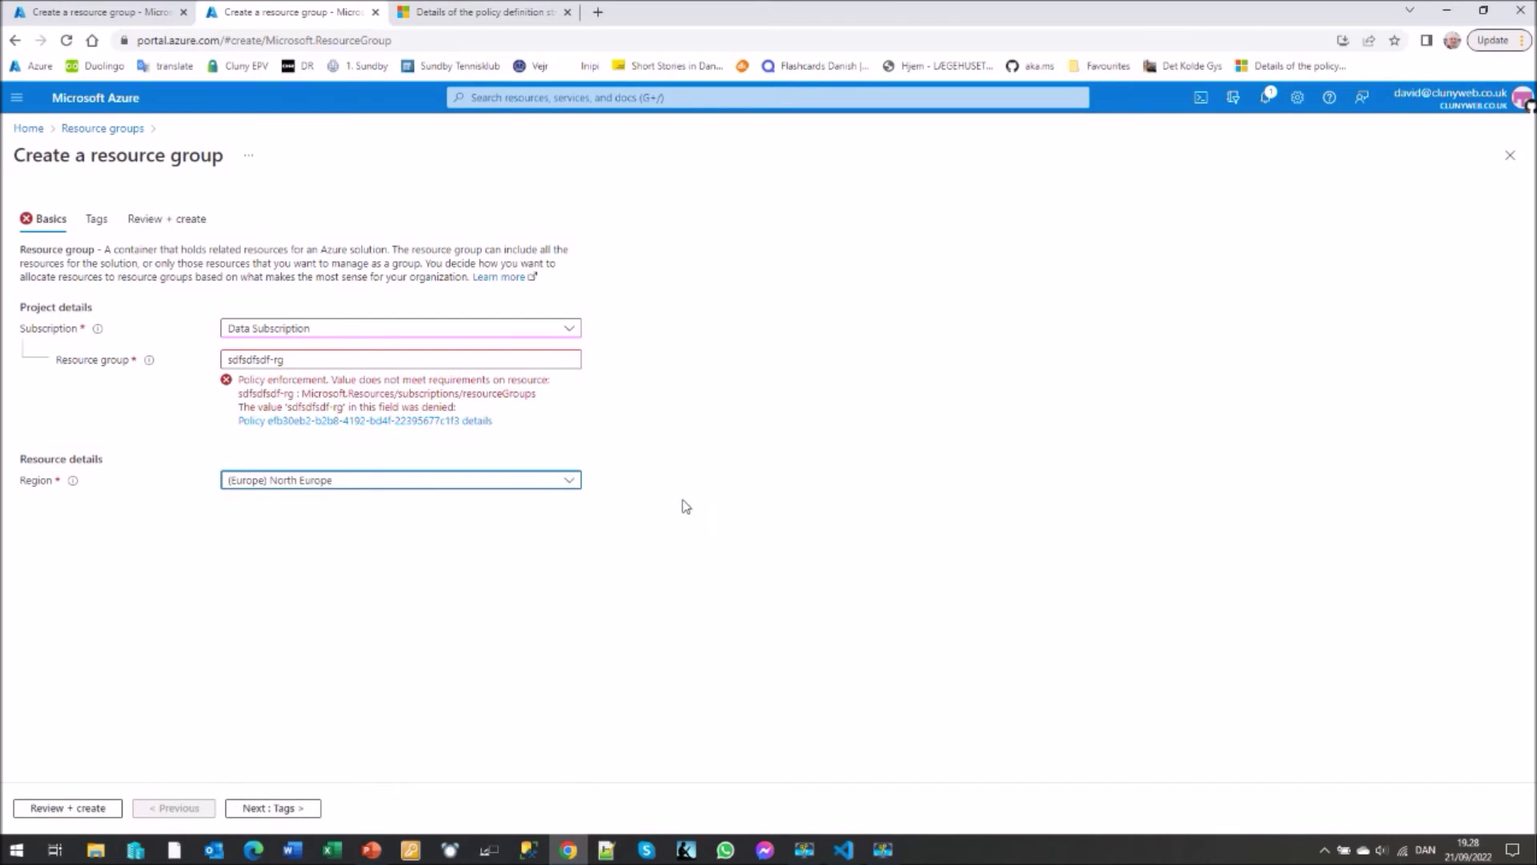
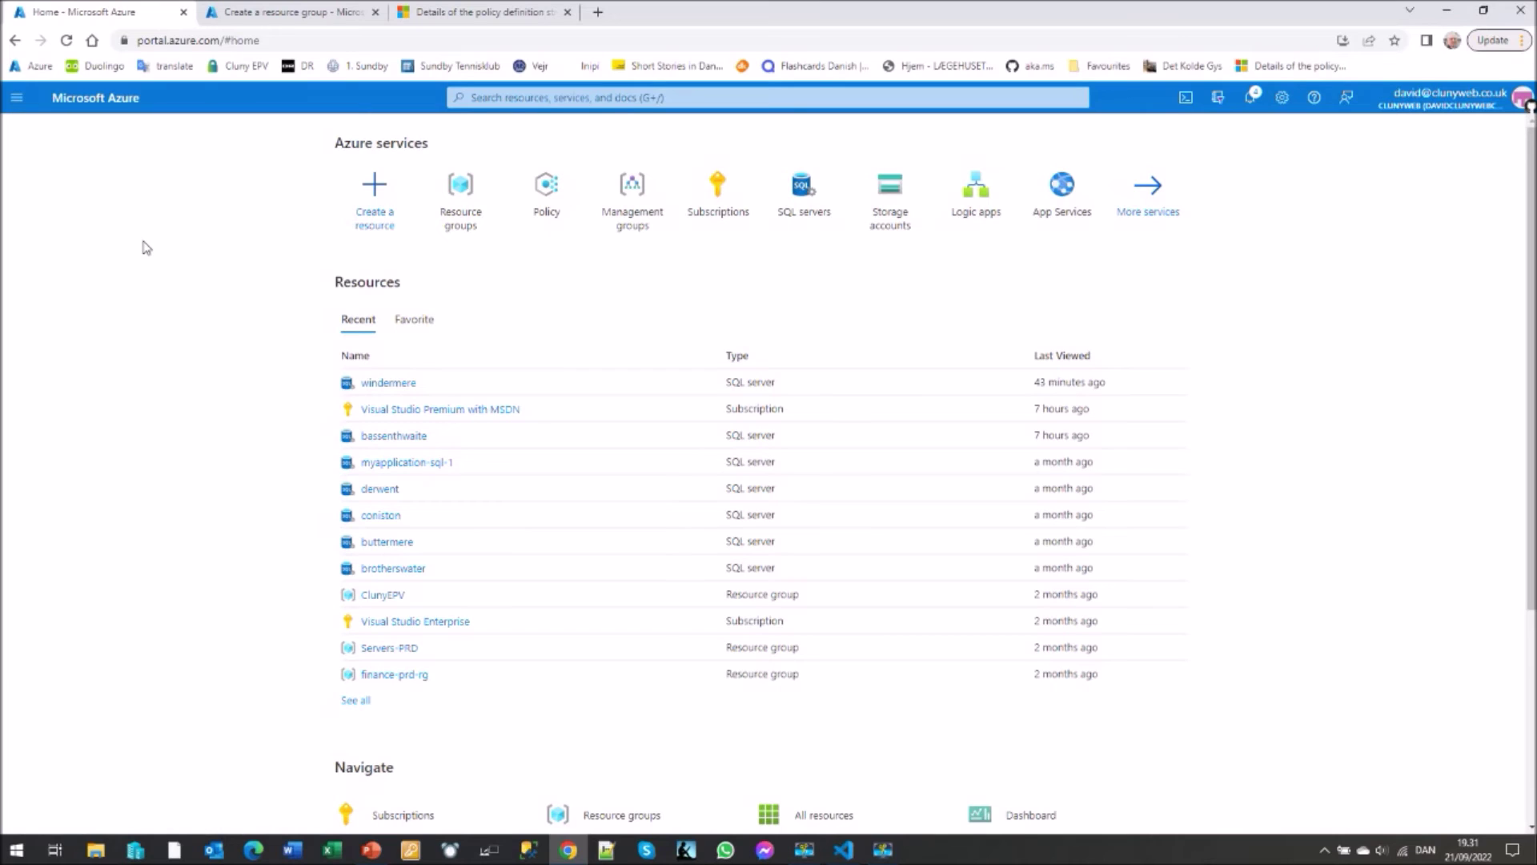
- Filter Policy definitions to initiatives and open 'Tag Definition Initiative - Require Tags on a Resource Group'
left_click(542, 204)
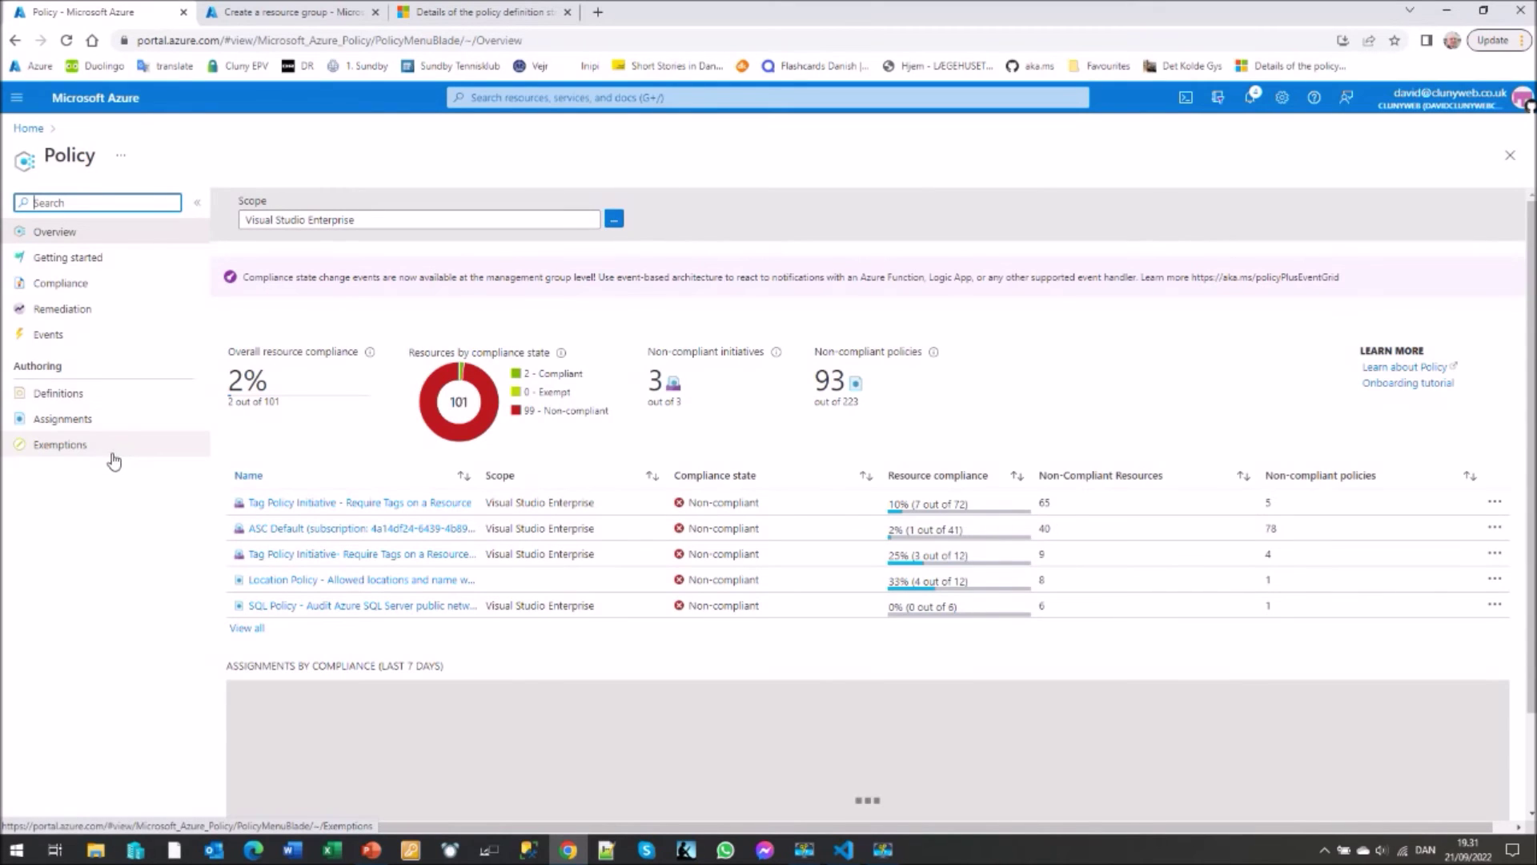
left_click(68, 400)
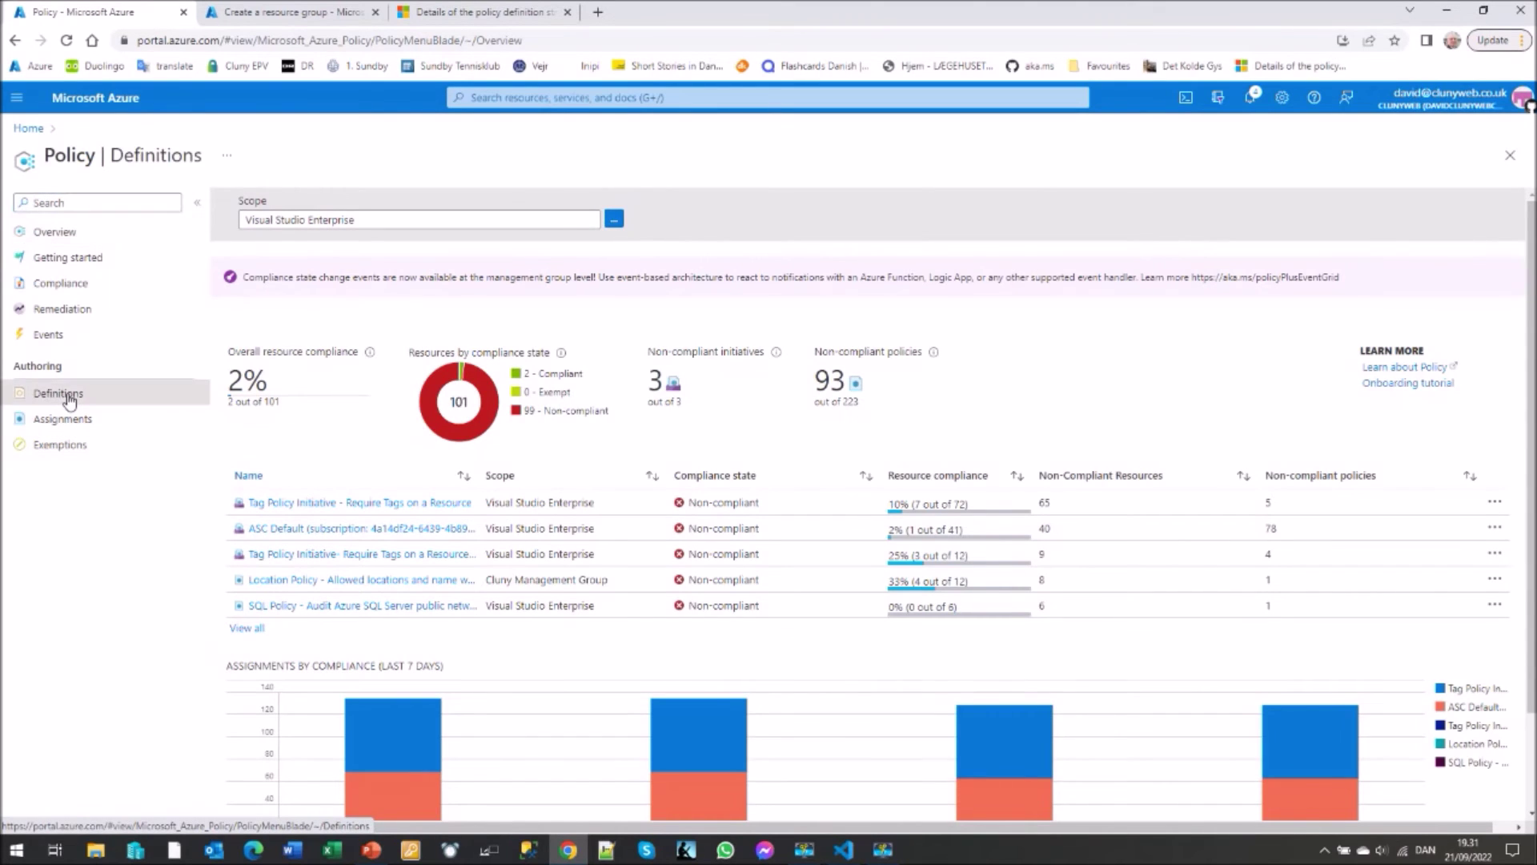
left_click(594, 262)
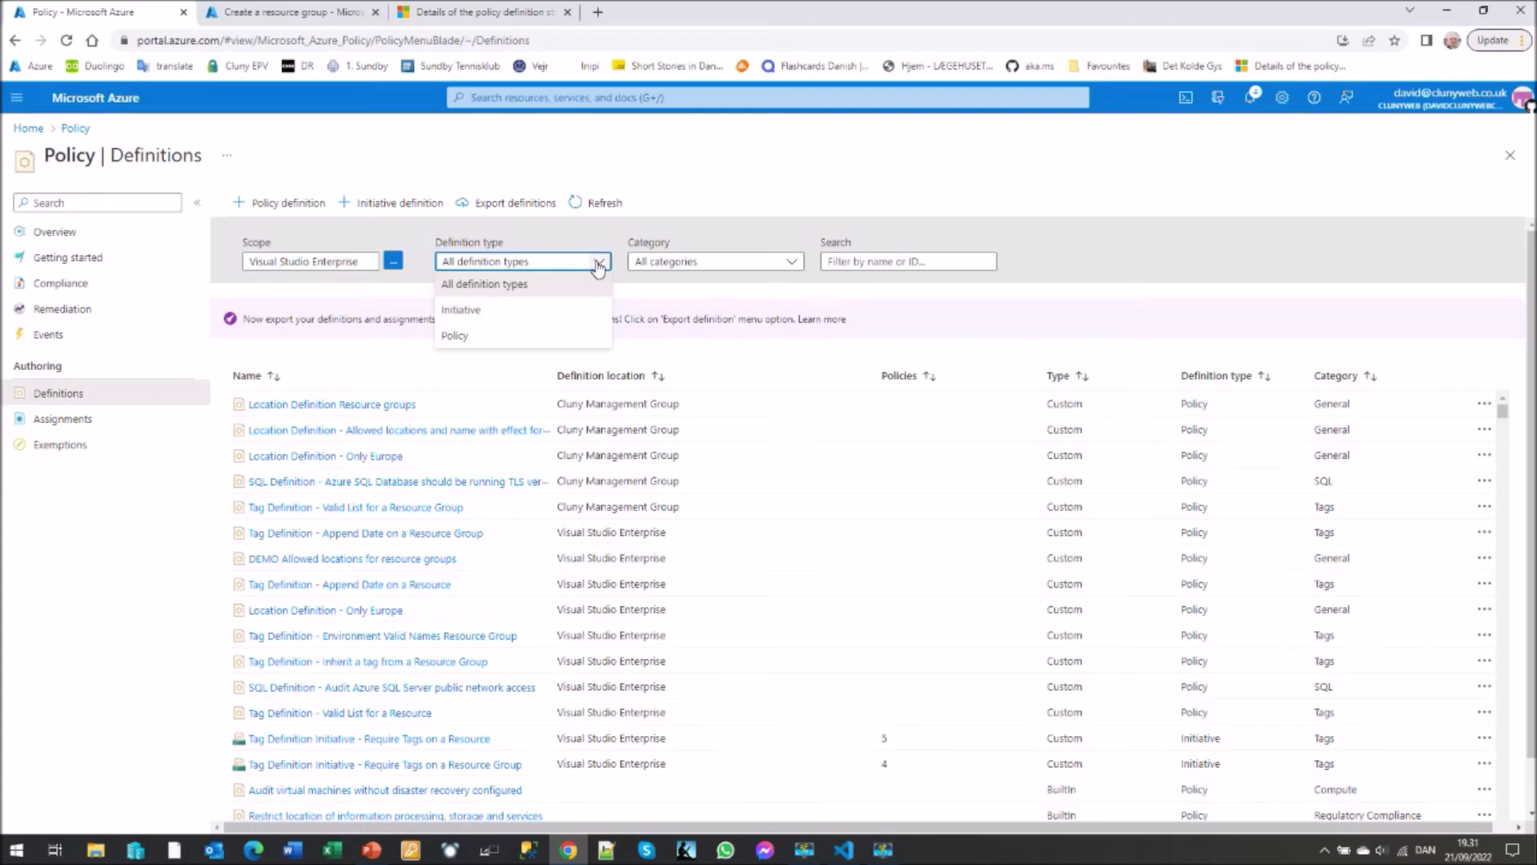
left_click(475, 312)
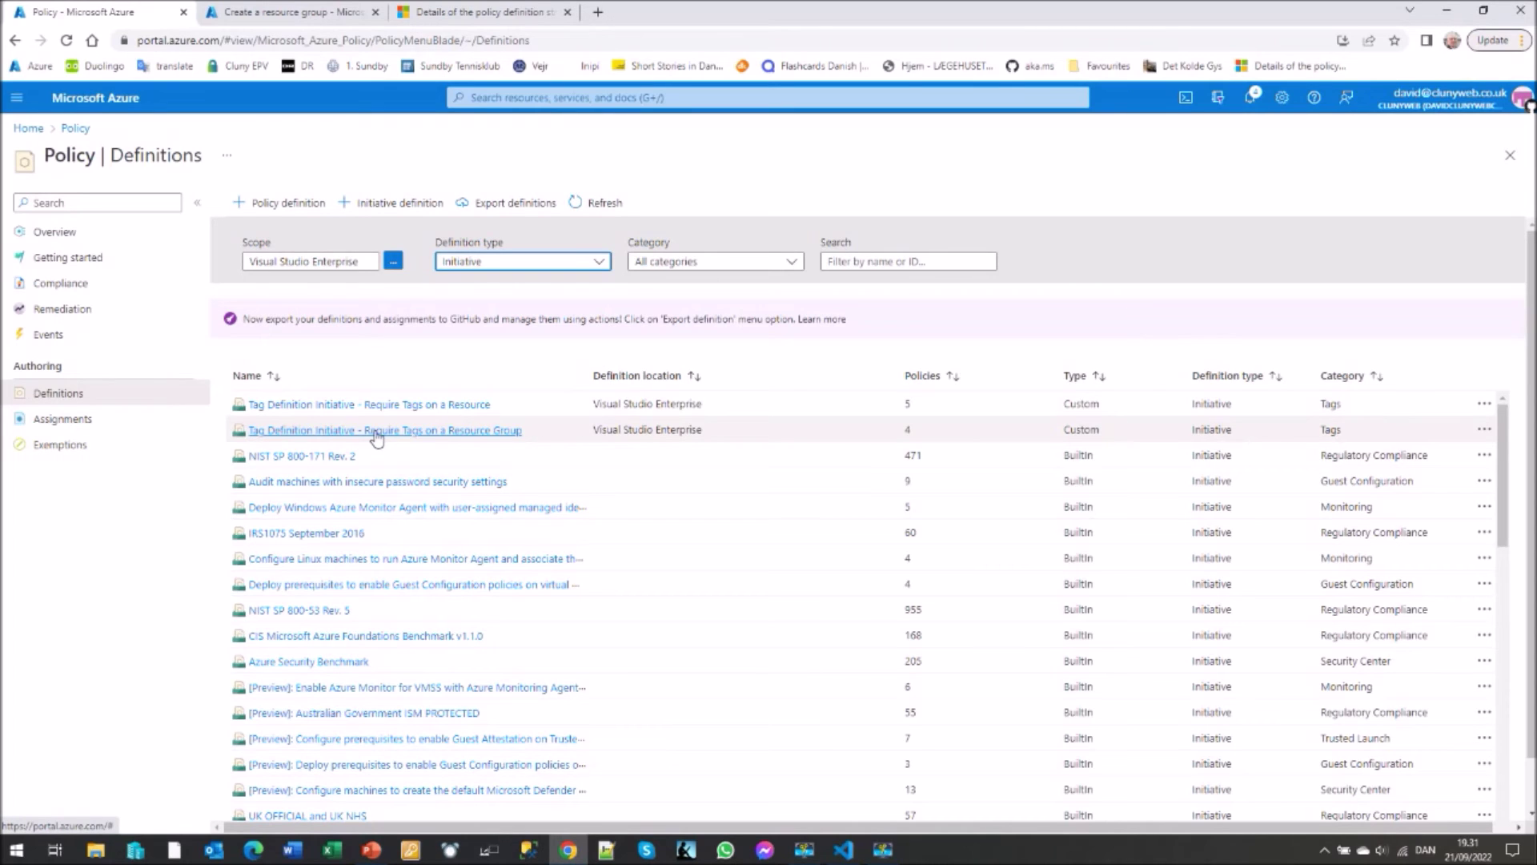
left_click(386, 434)
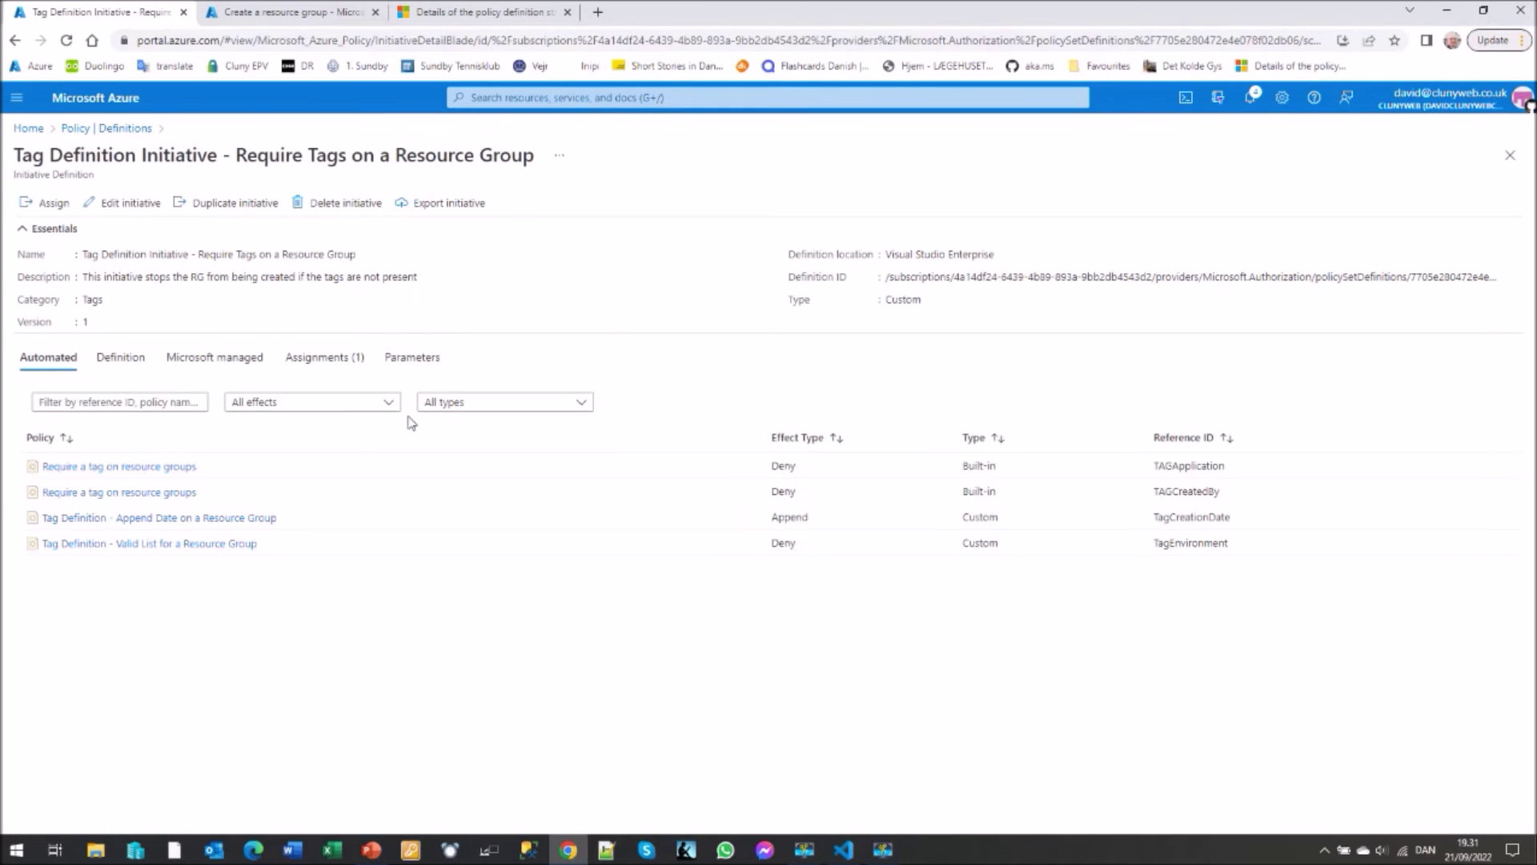
- Edit the Require Tags on a Resource Group initiative and list its four policies
left_click(118, 203)
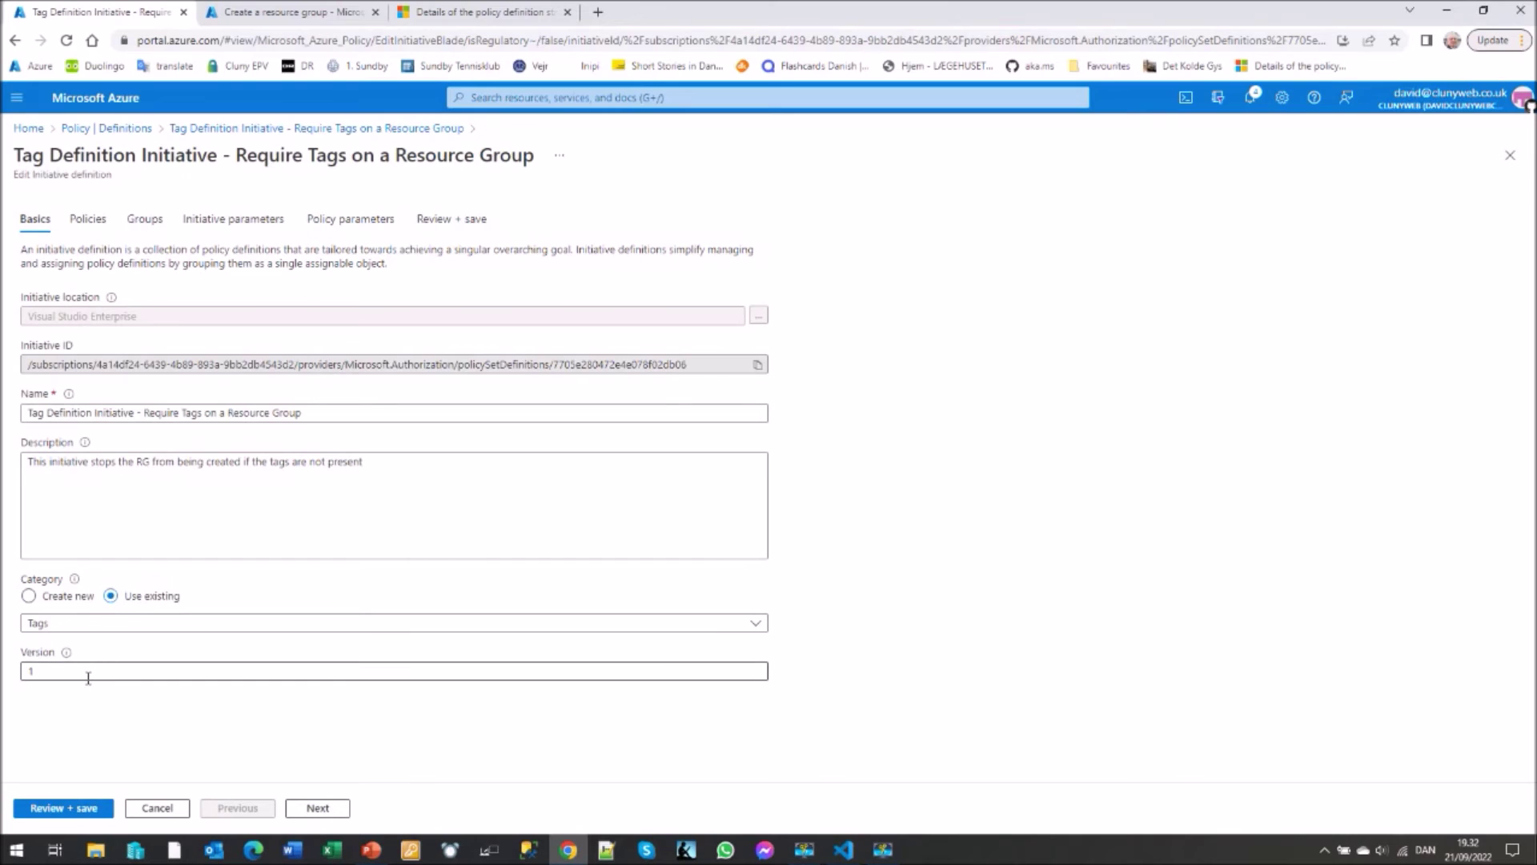
left_click(87, 222)
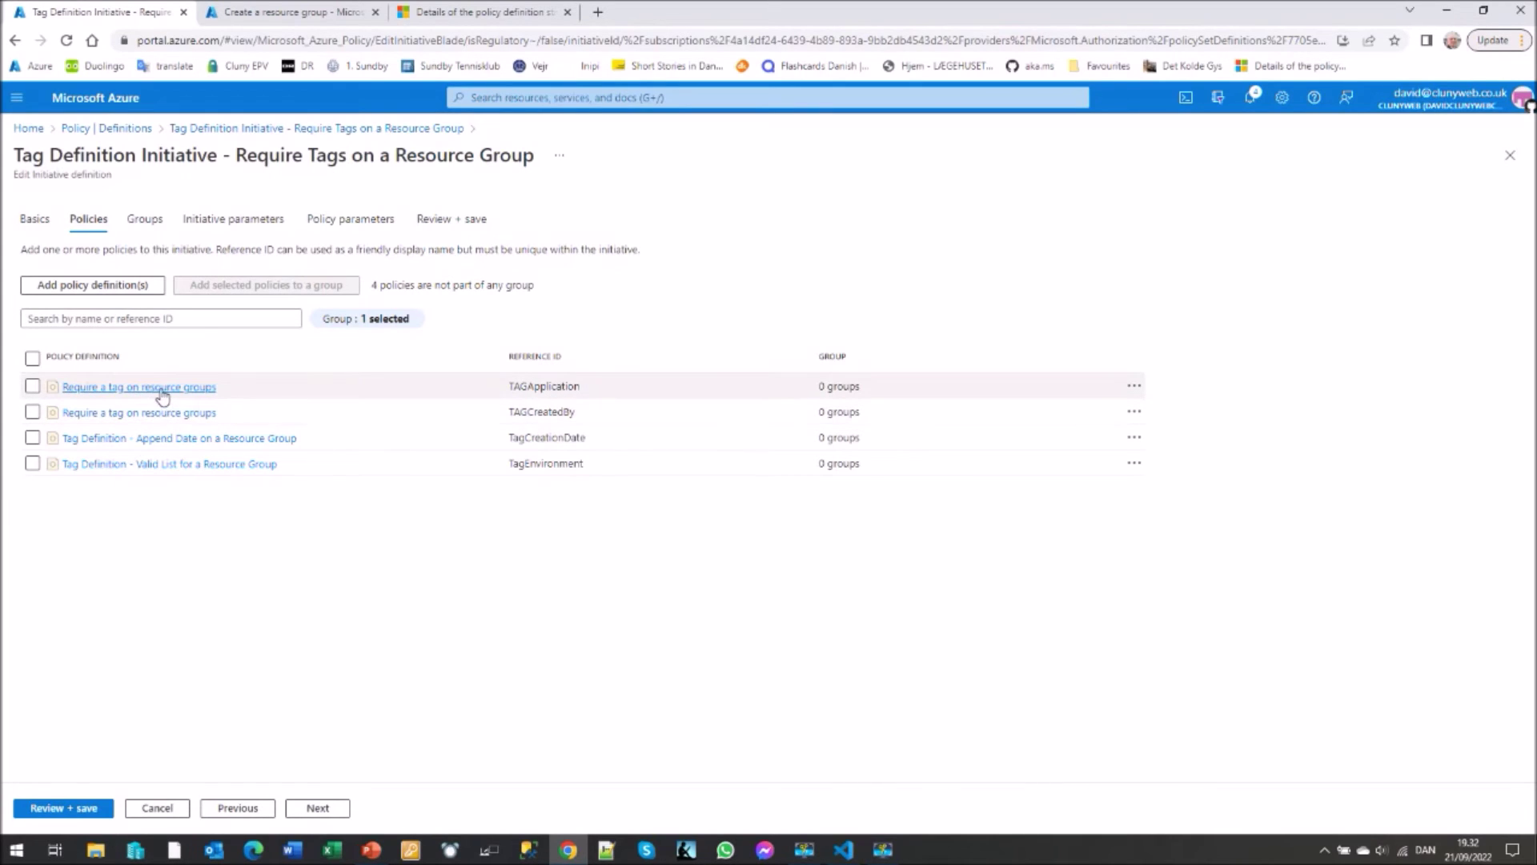
left_click_drag(580, 388, 530, 387)
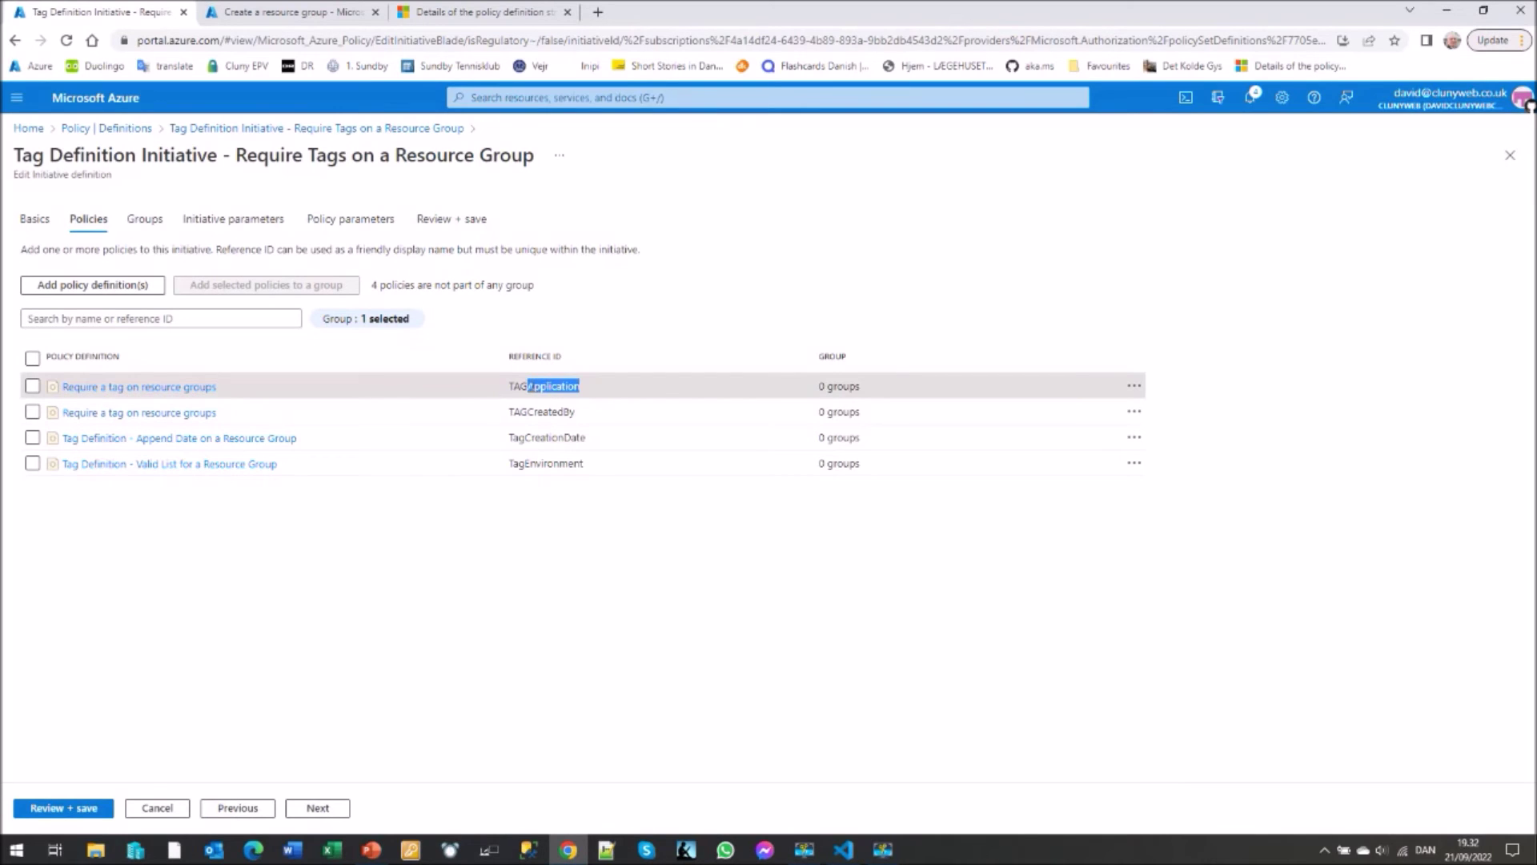
left_click(1135, 387)
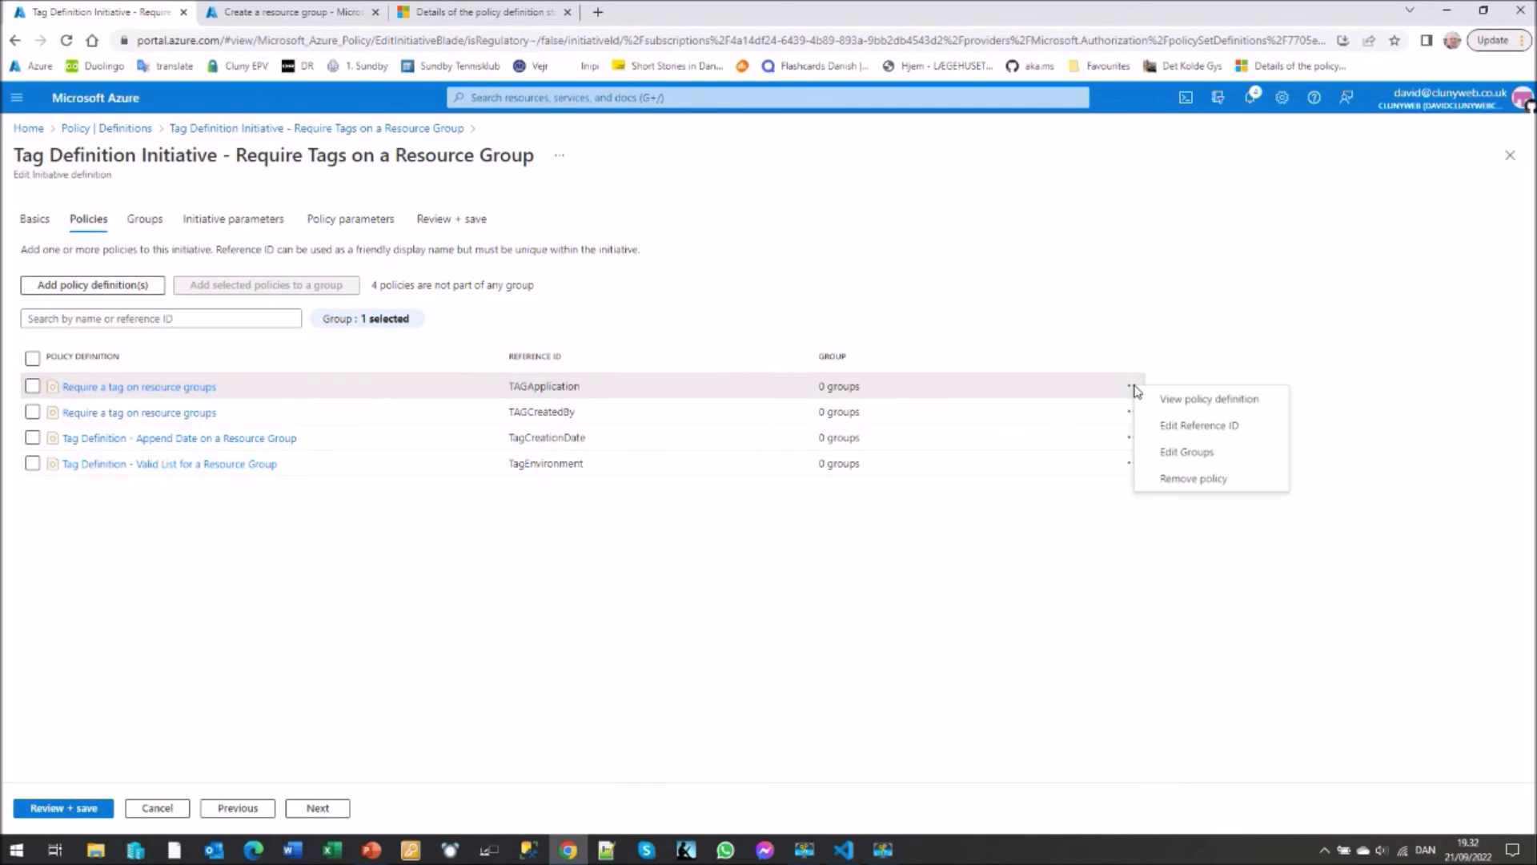
left_click(1235, 400)
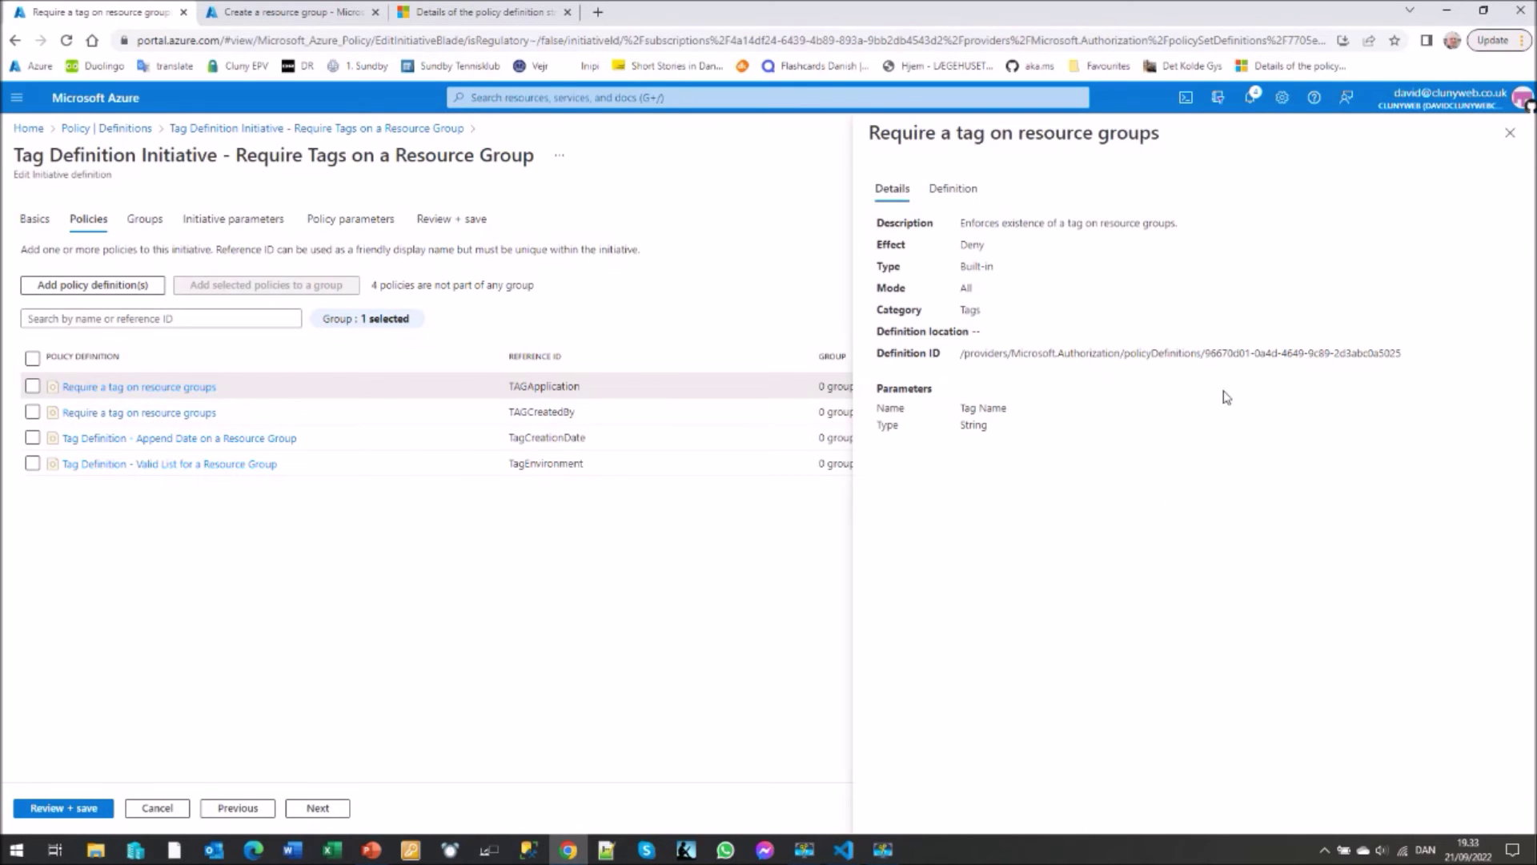
left_click(953, 189)
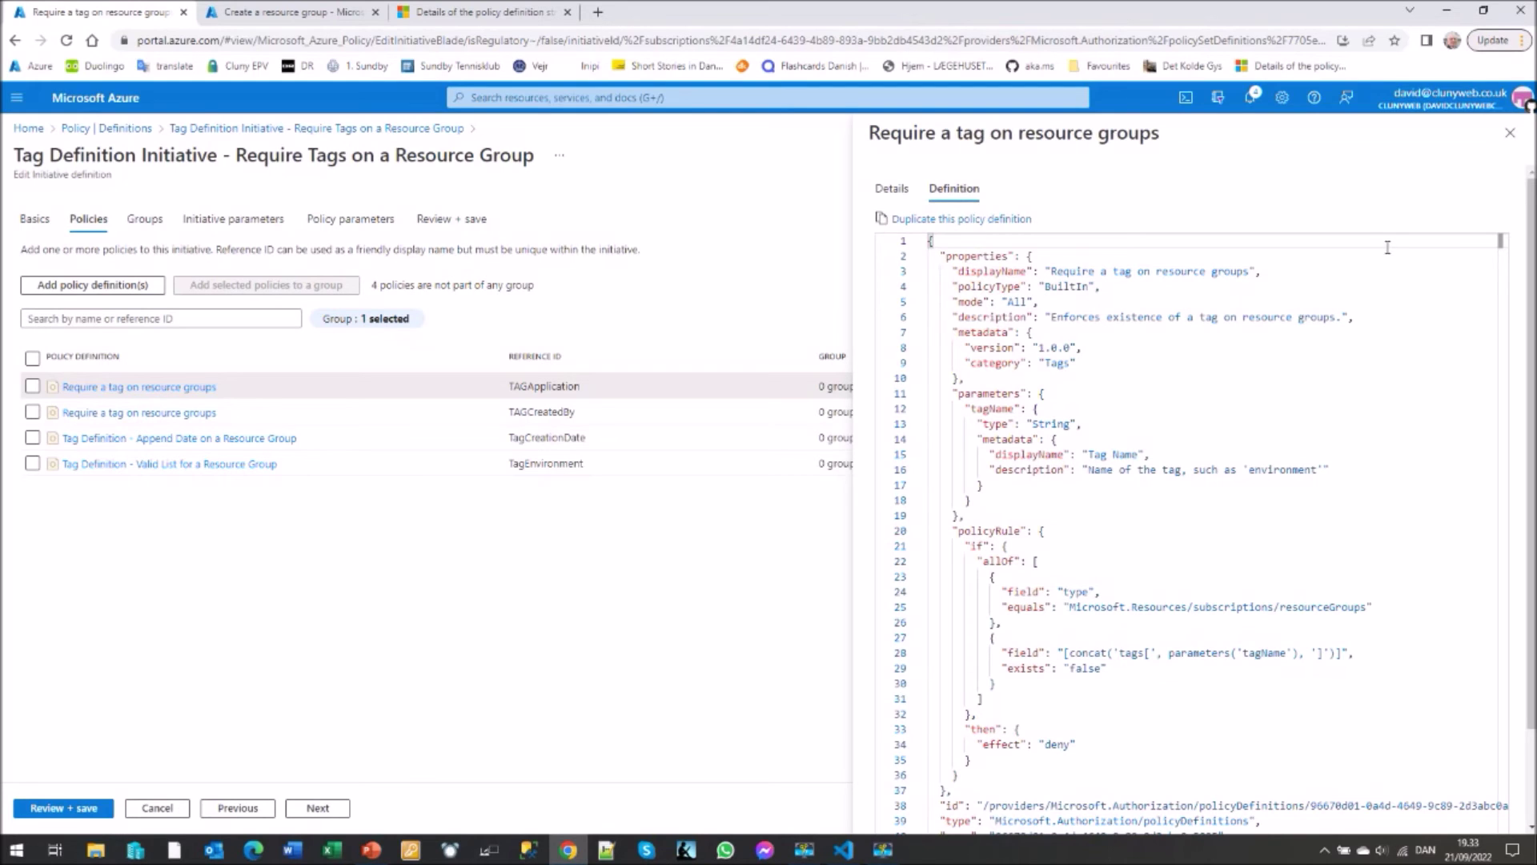
left_click(1510, 133)
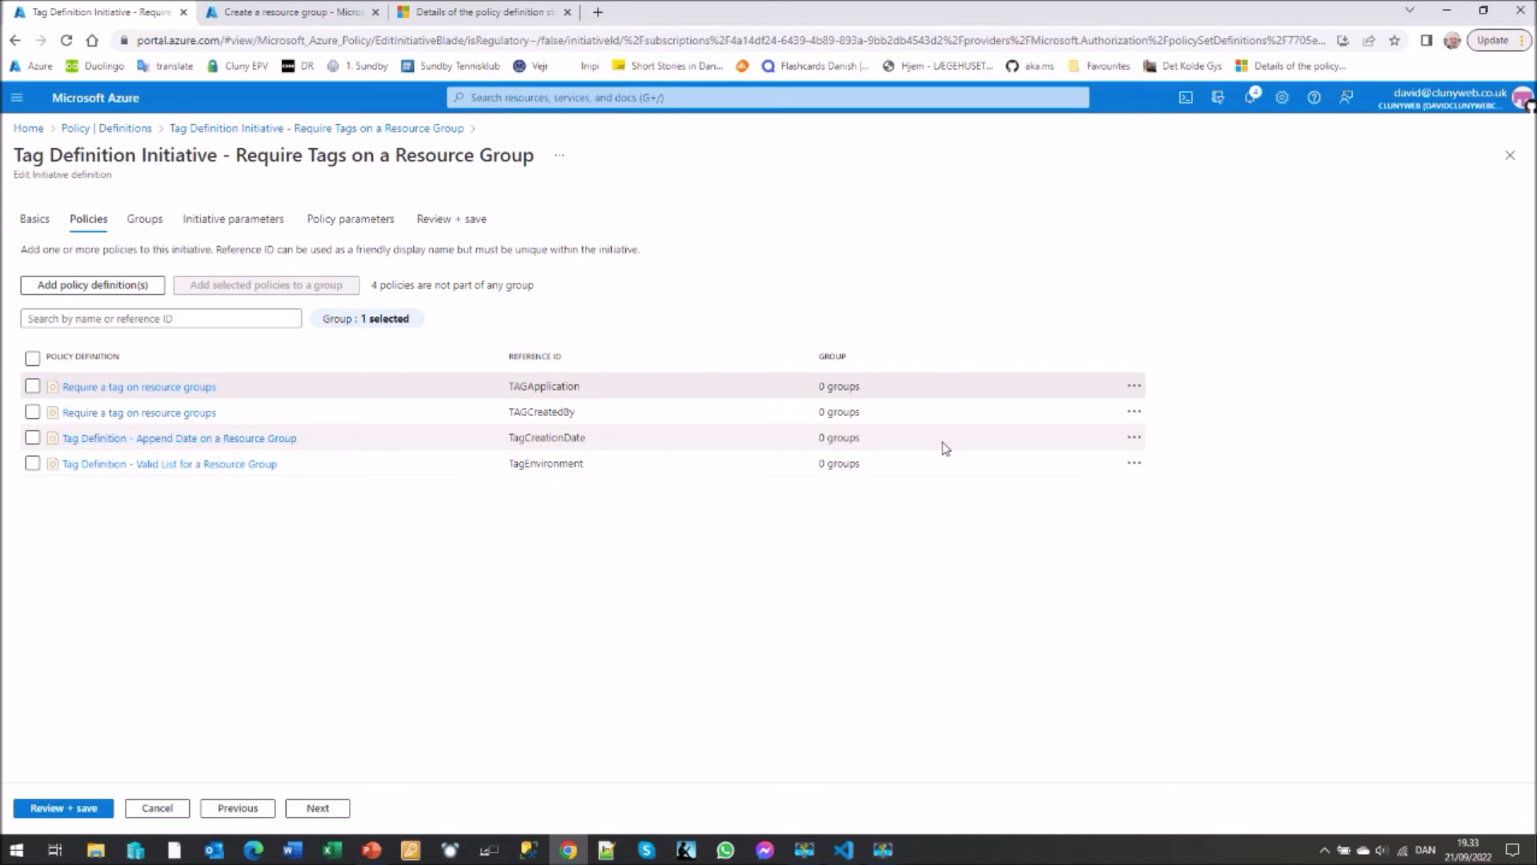
left_click(1134, 437)
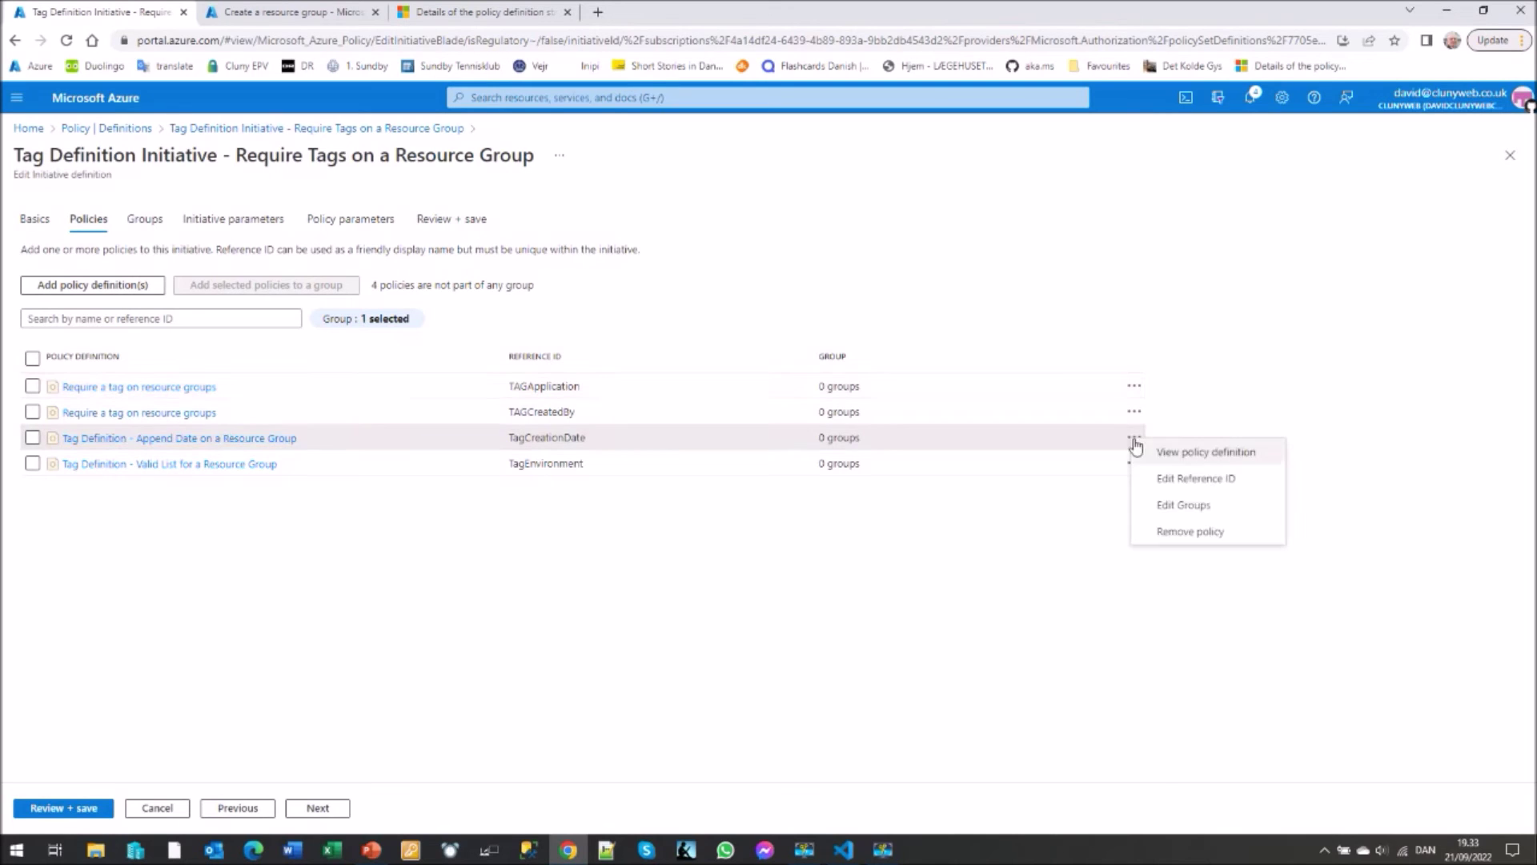
left_click(1215, 453)
left_click(953, 188)
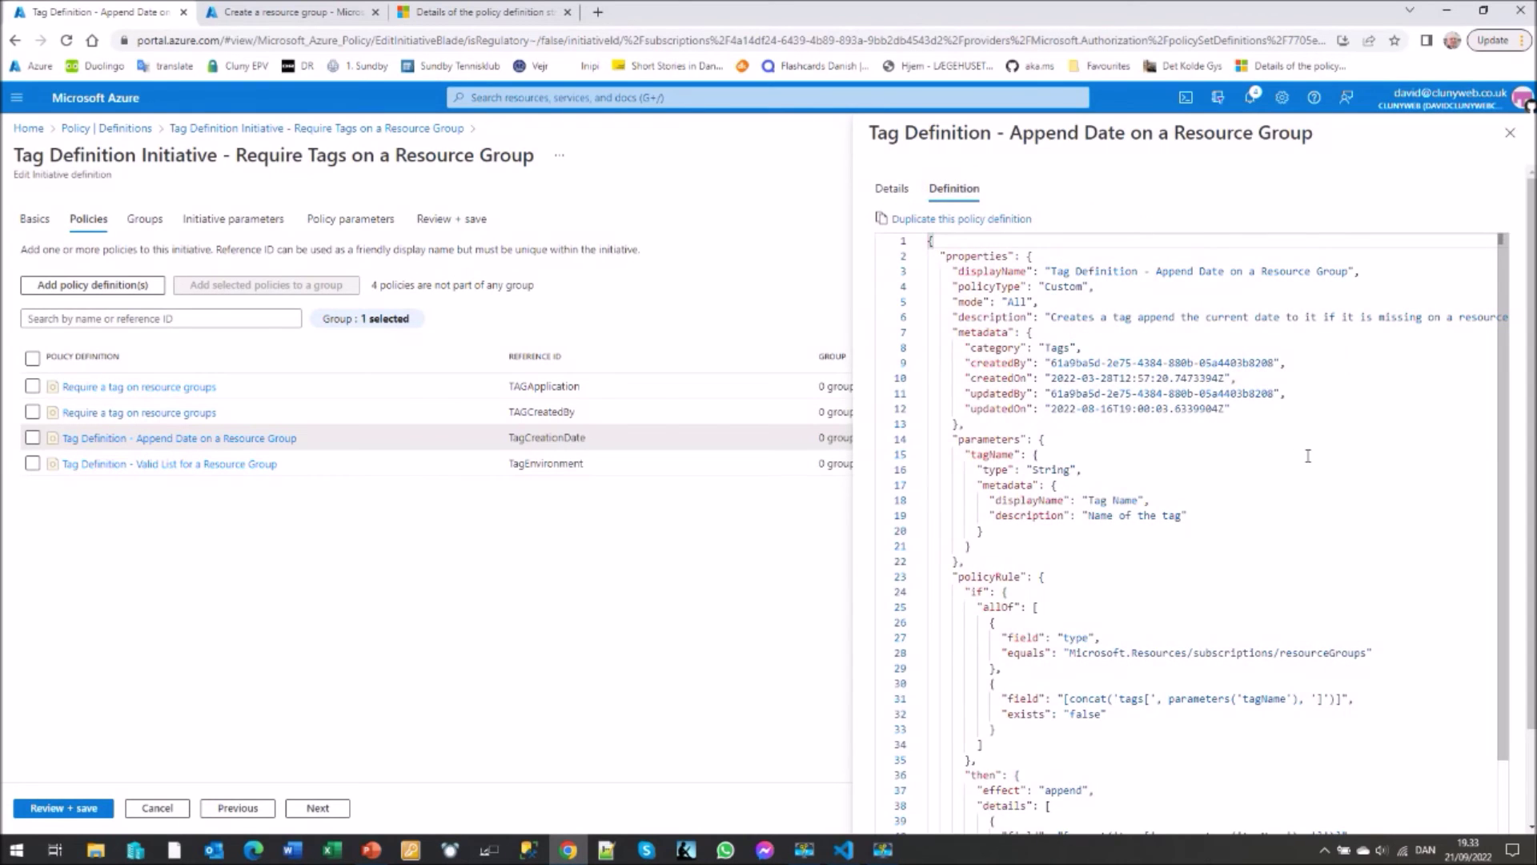
scroll(1308, 455, "down", 3)
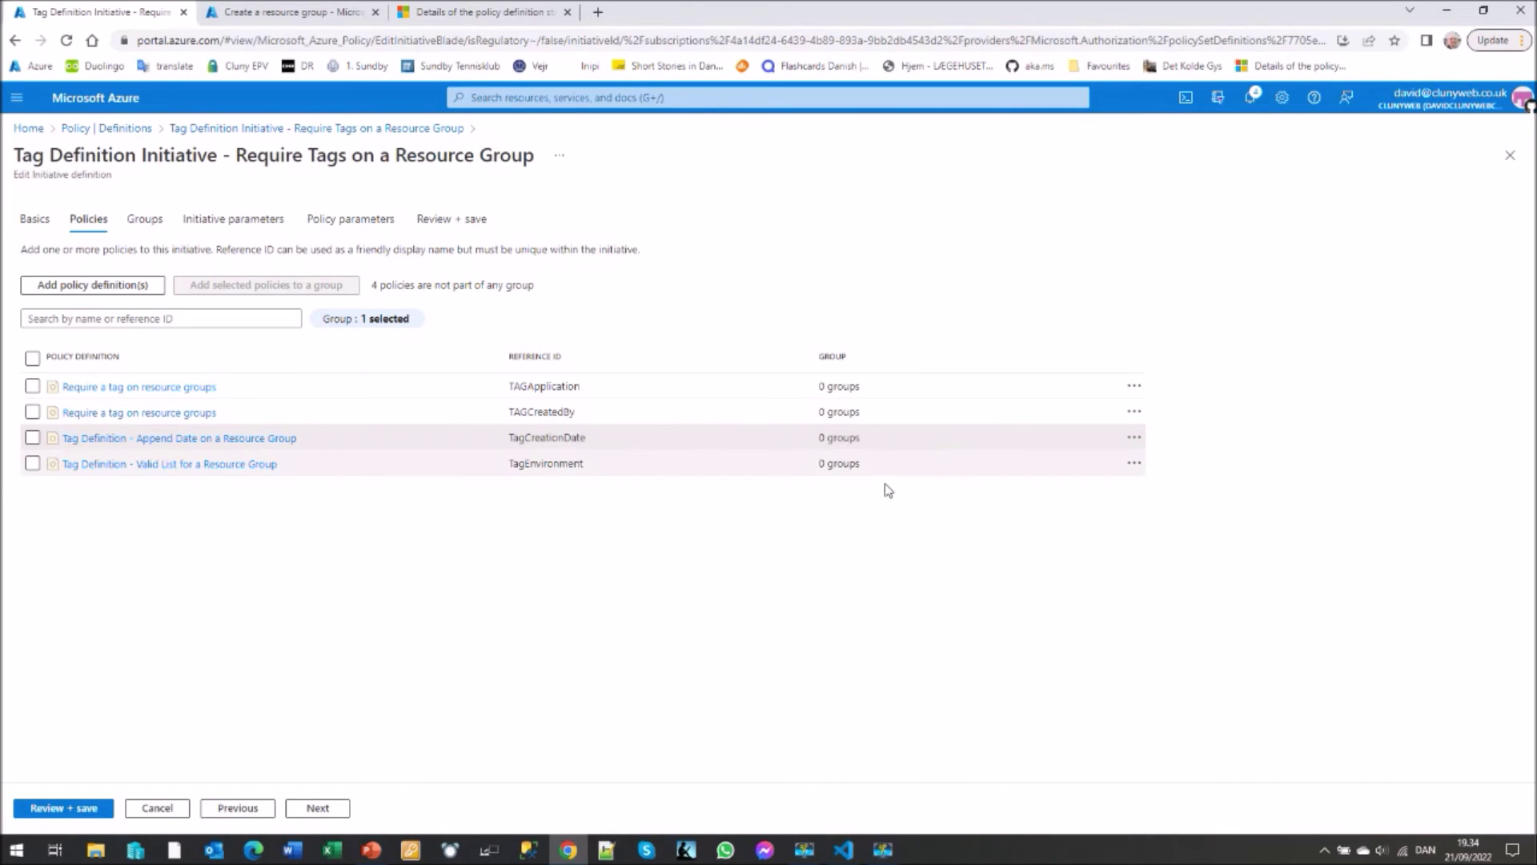
left_click(1134, 463)
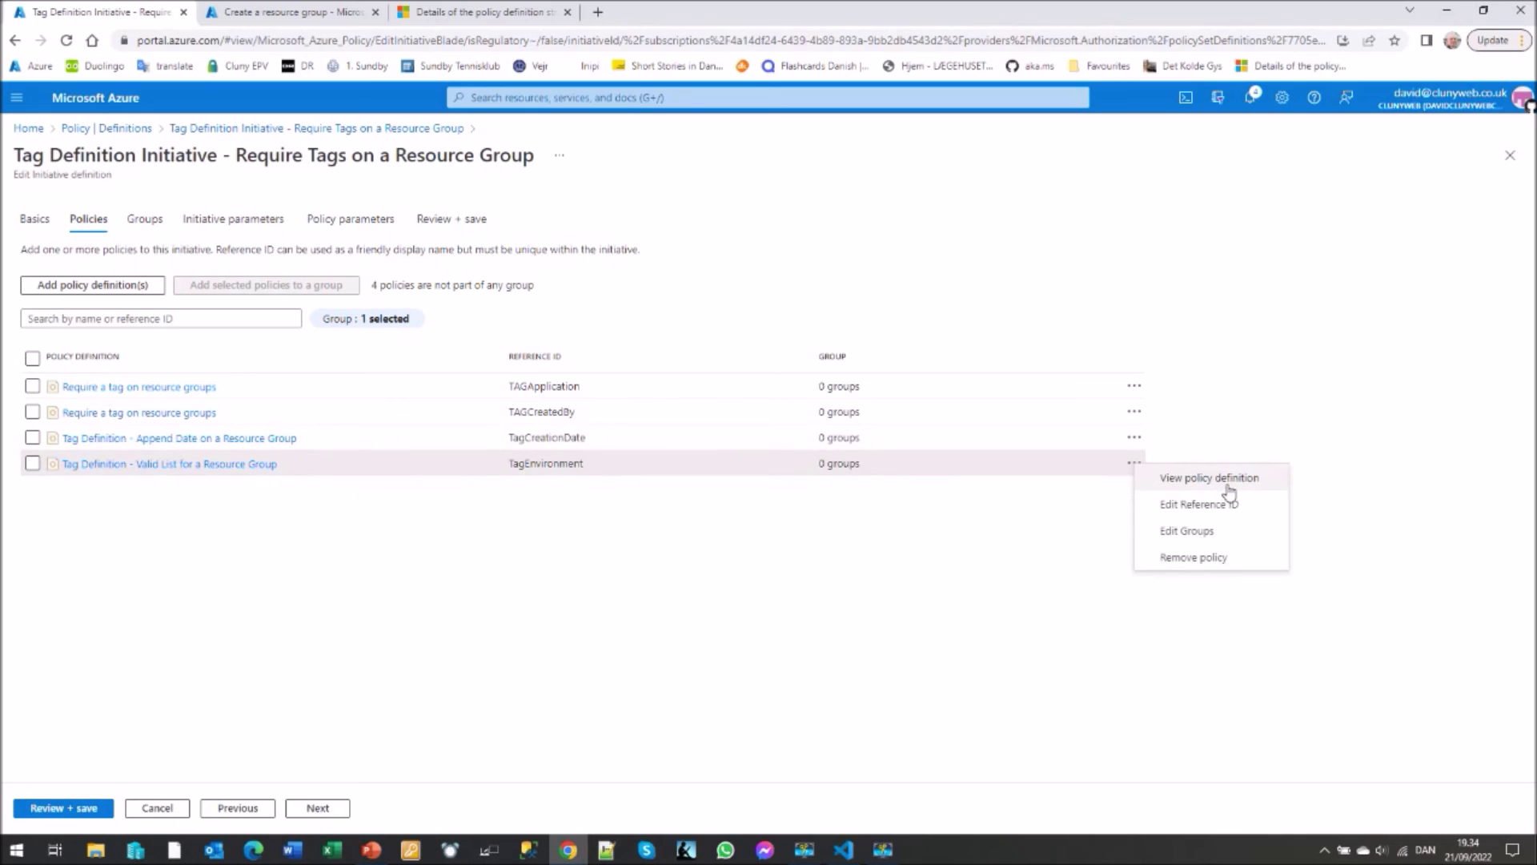
left_click(1237, 481)
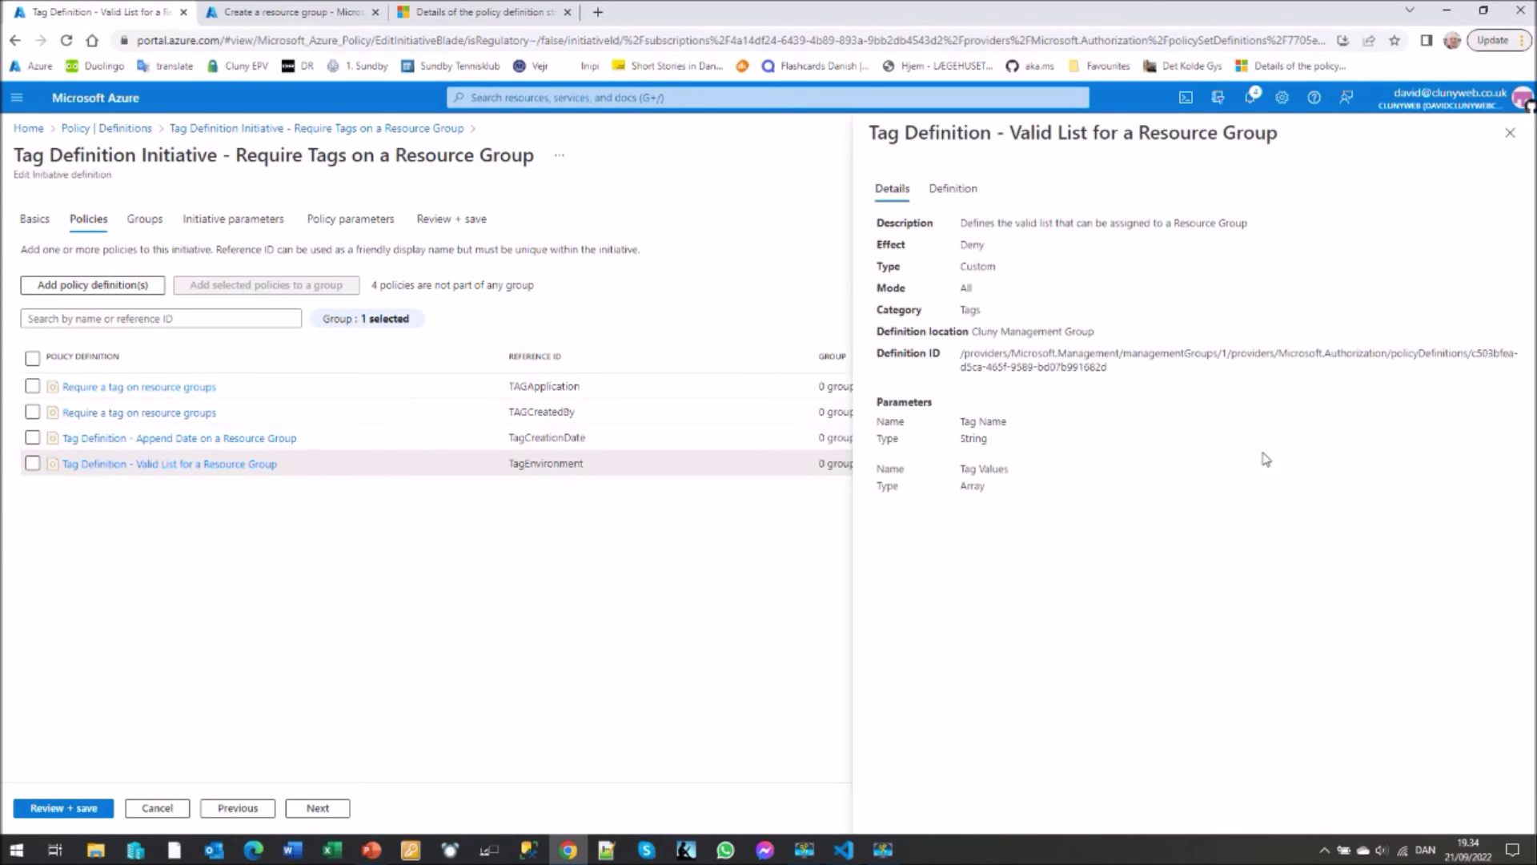
left_click(955, 193)
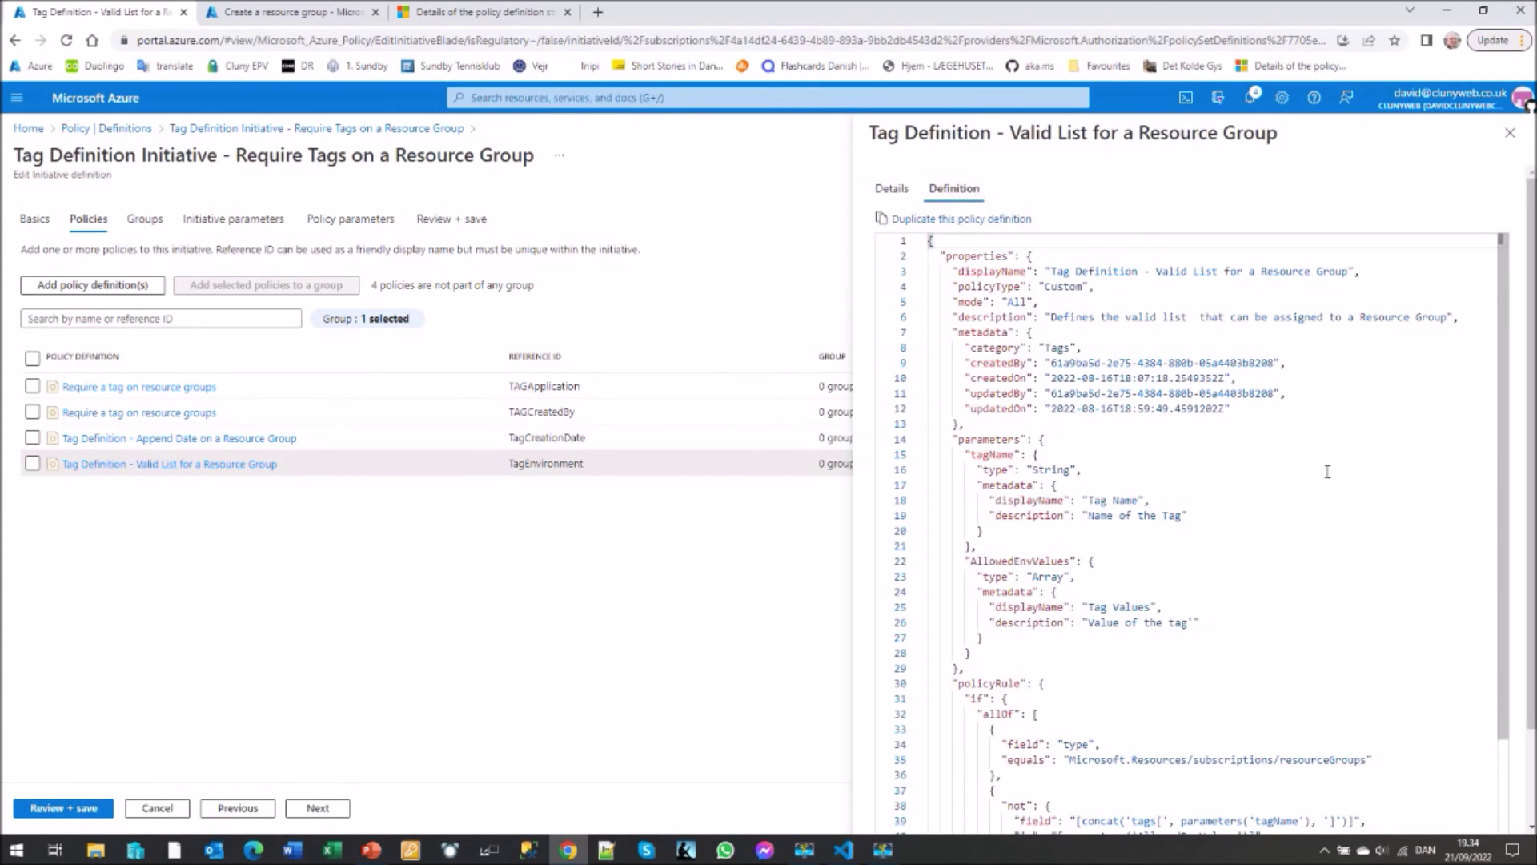
scroll(1361, 494, "down", 3)
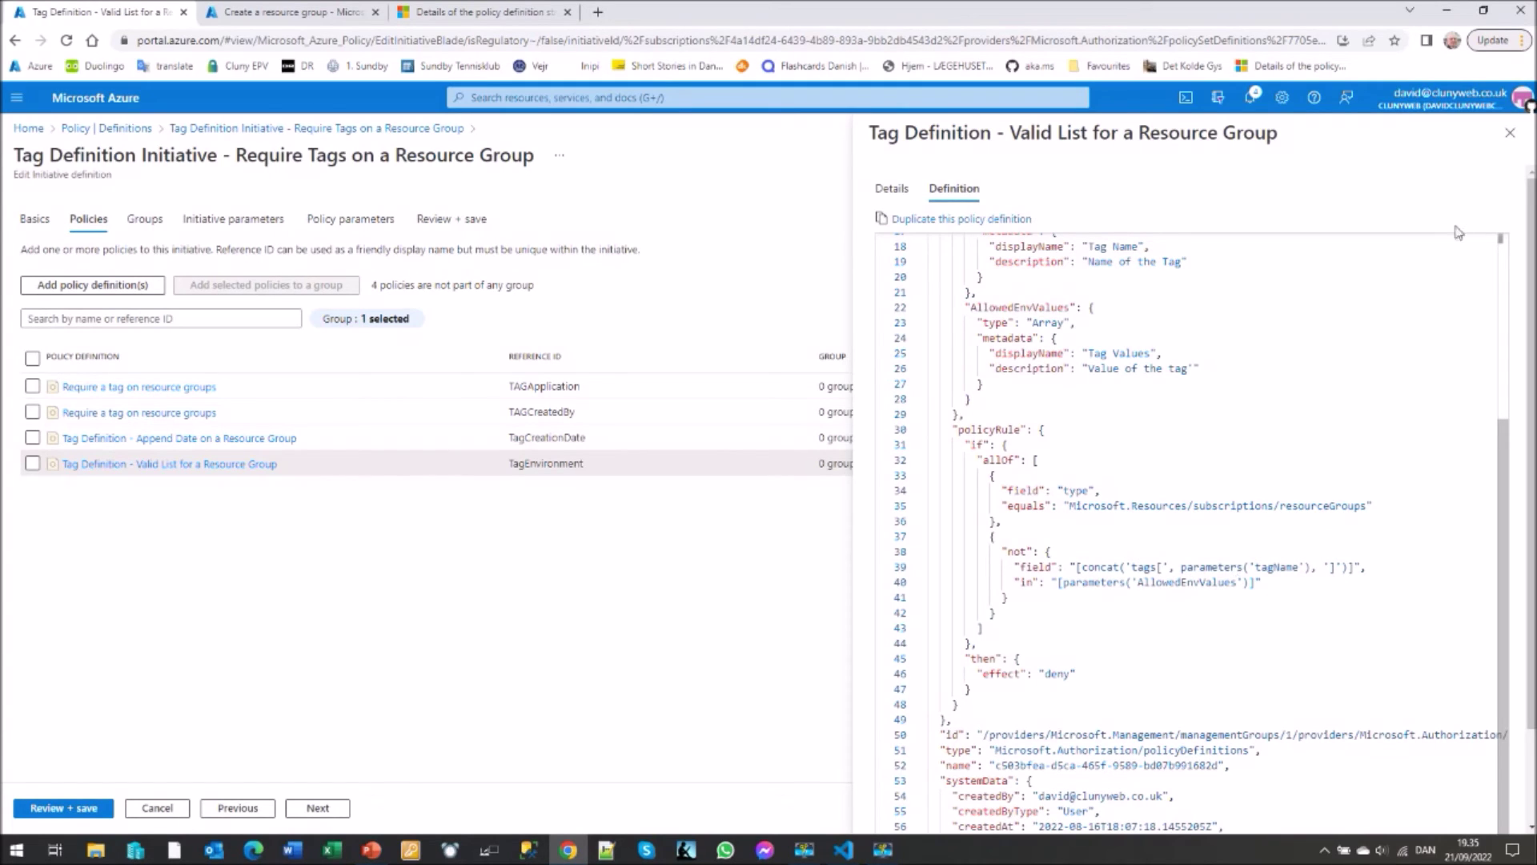
left_click(1510, 135)
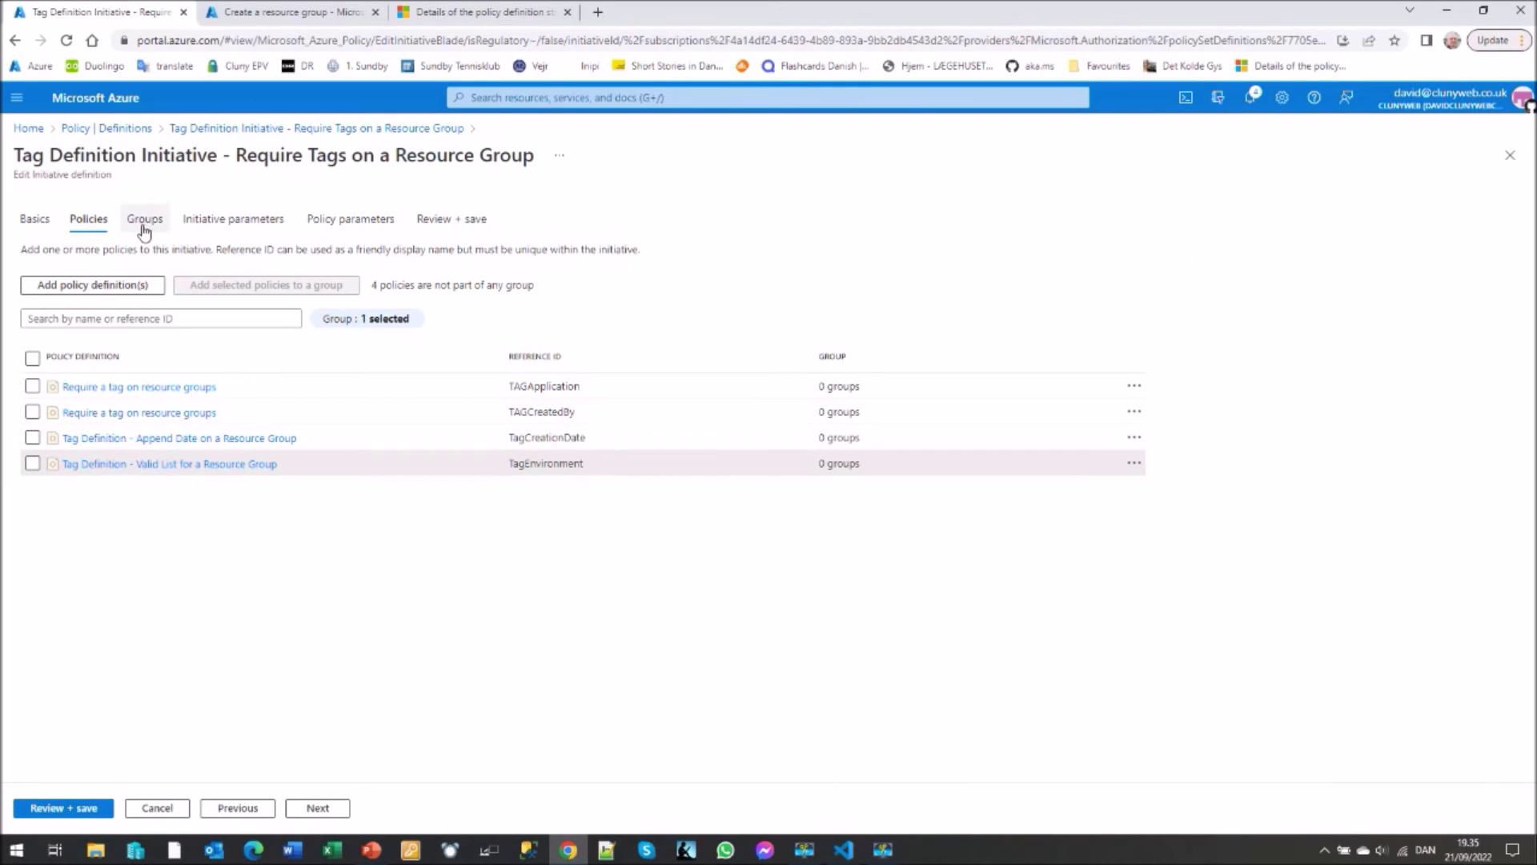
- Inspect the ValidEnvironments parameter without changes, then view the tag-name policy parameters
left_click(235, 227)
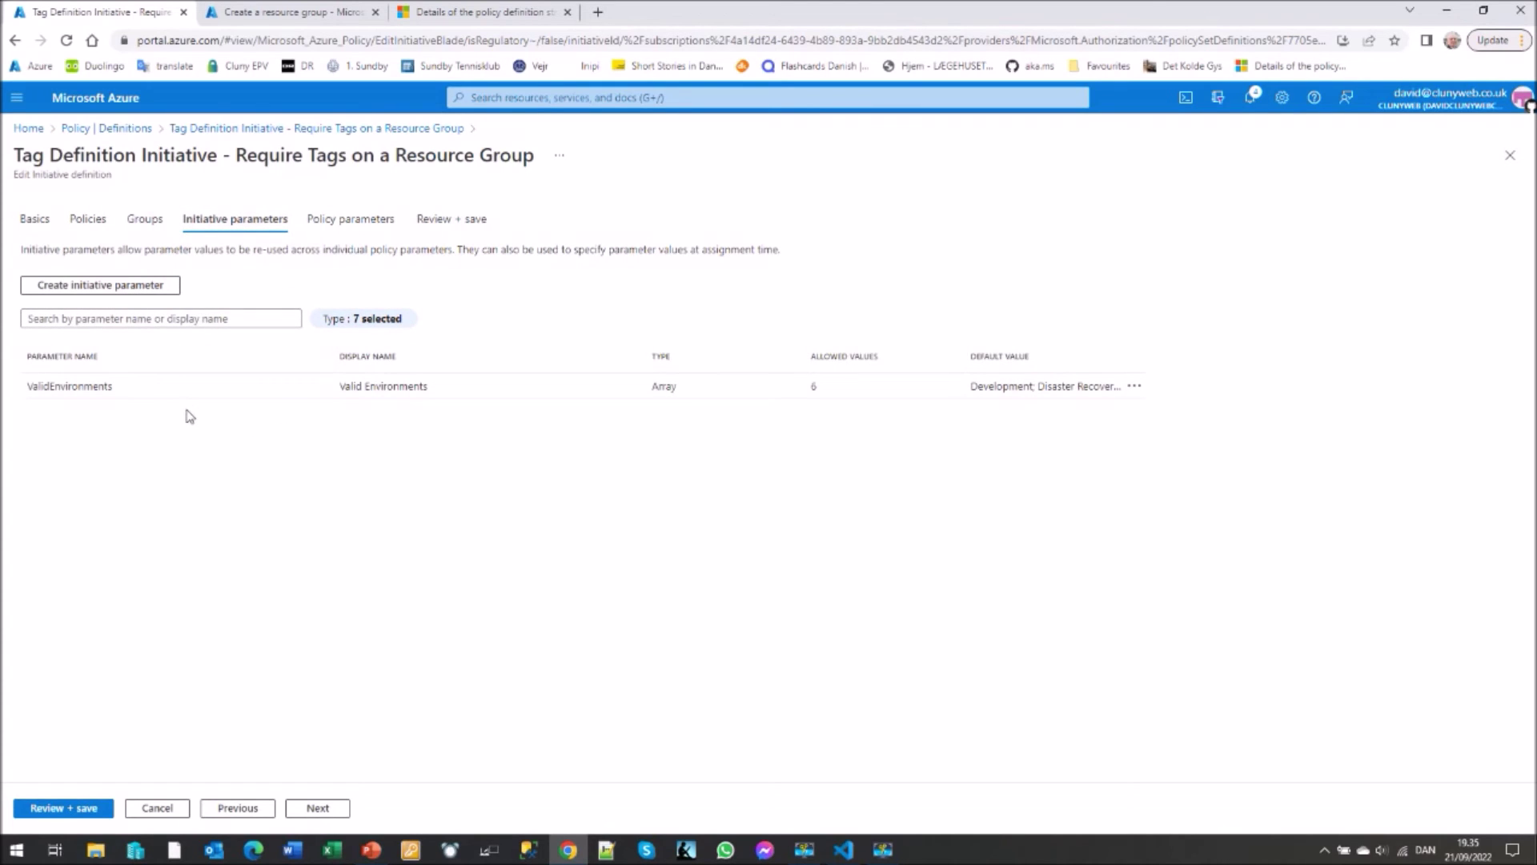
left_click(1137, 390)
left_click(1222, 404)
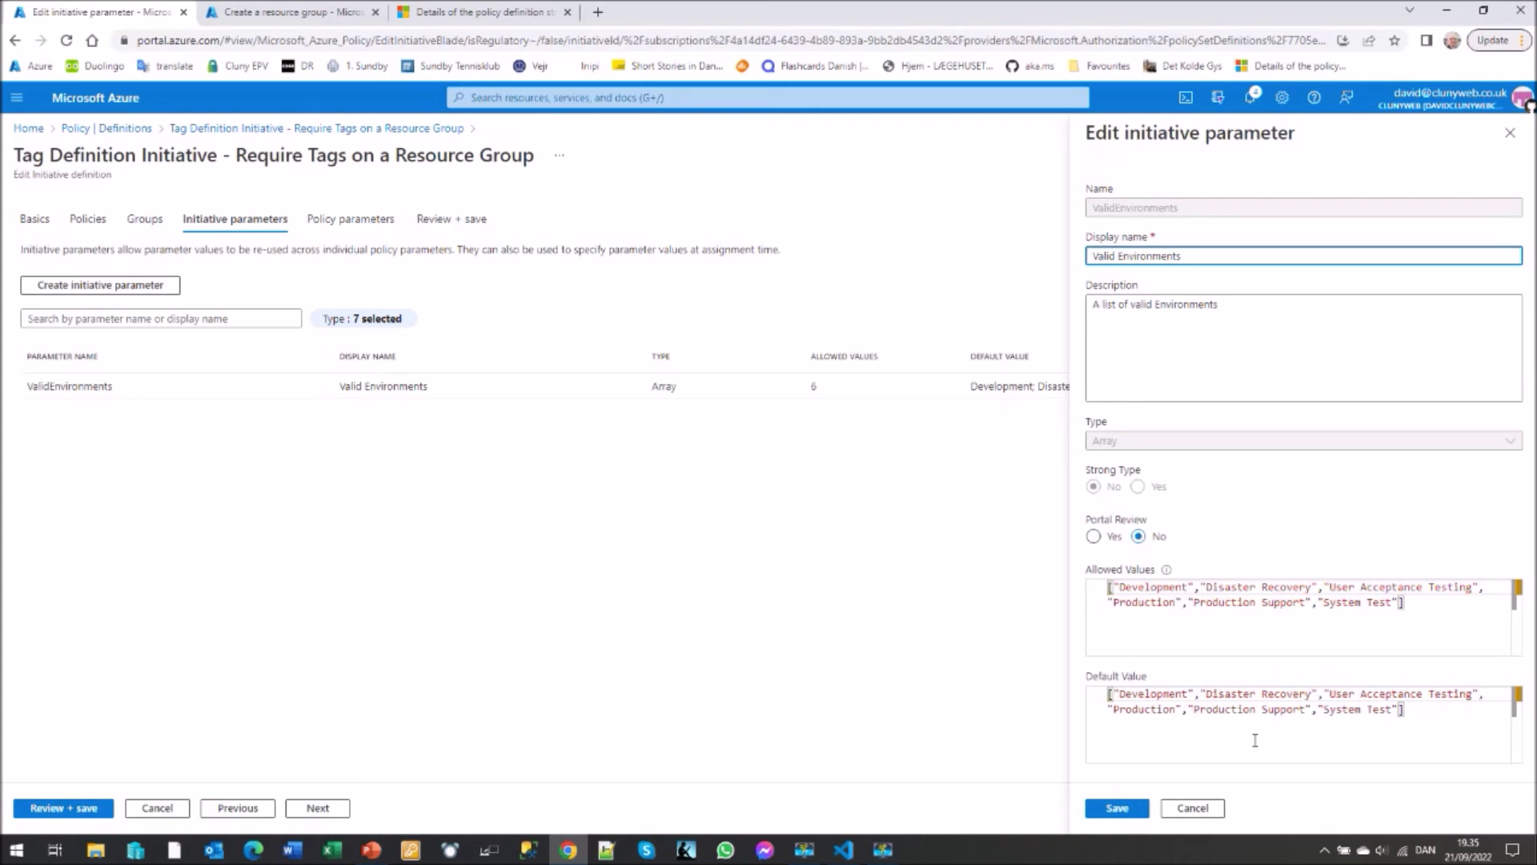
left_click(1196, 809)
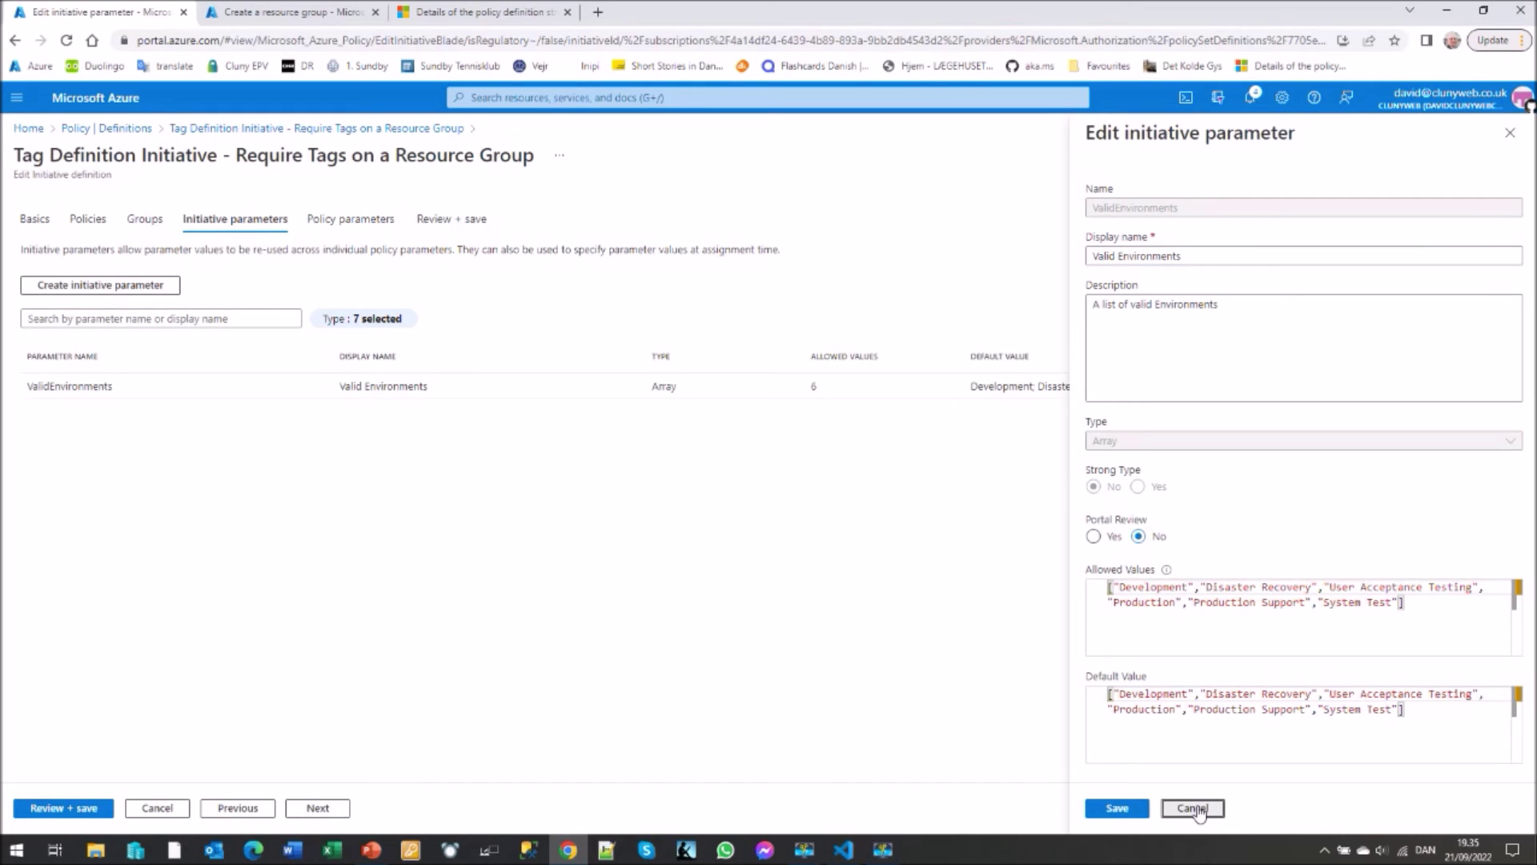
left_click(1194, 809)
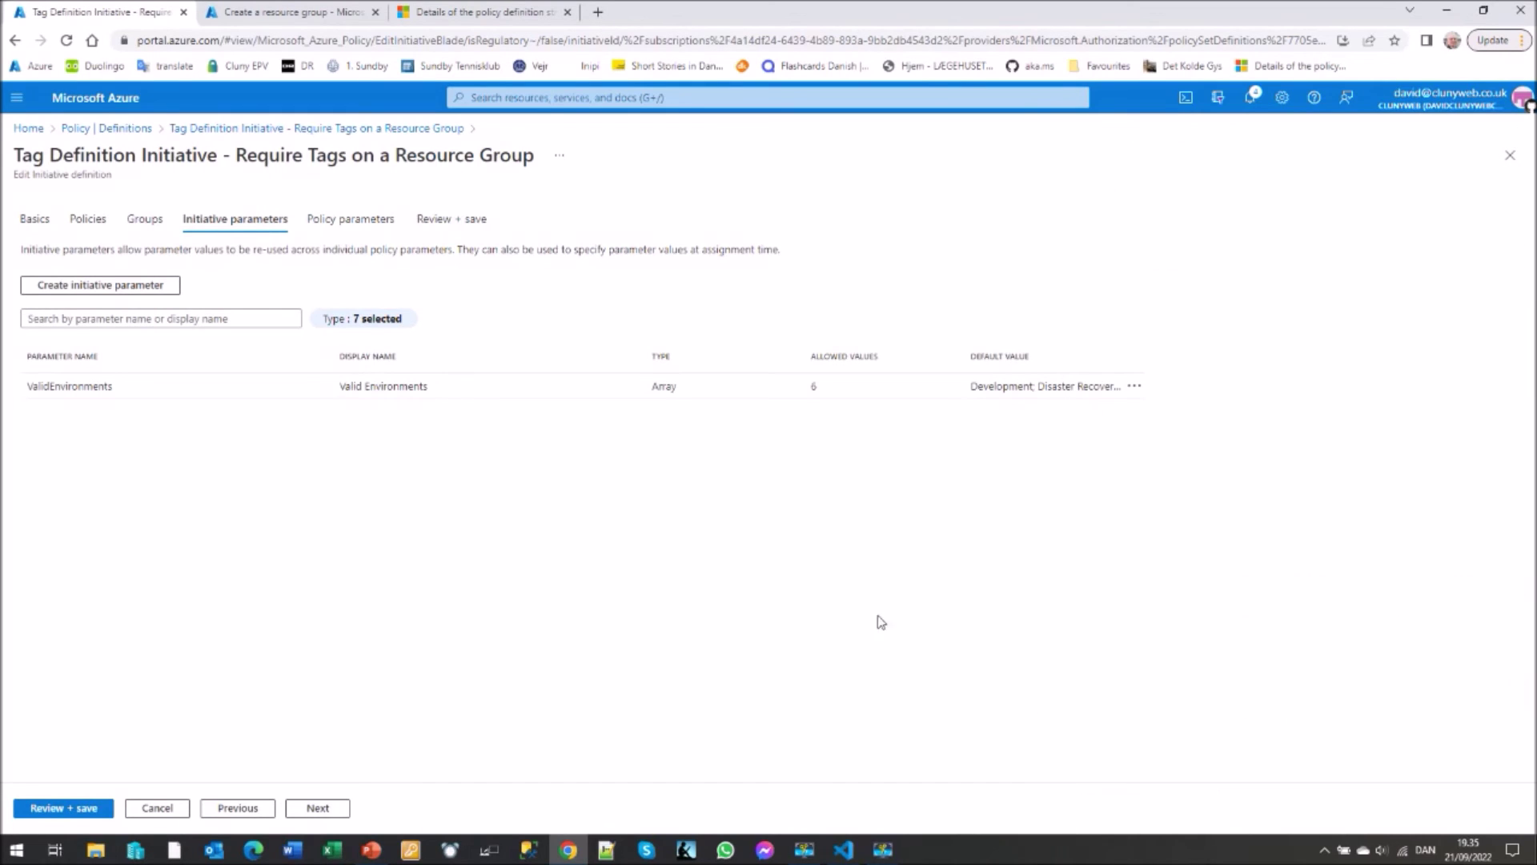
left_click(351, 224)
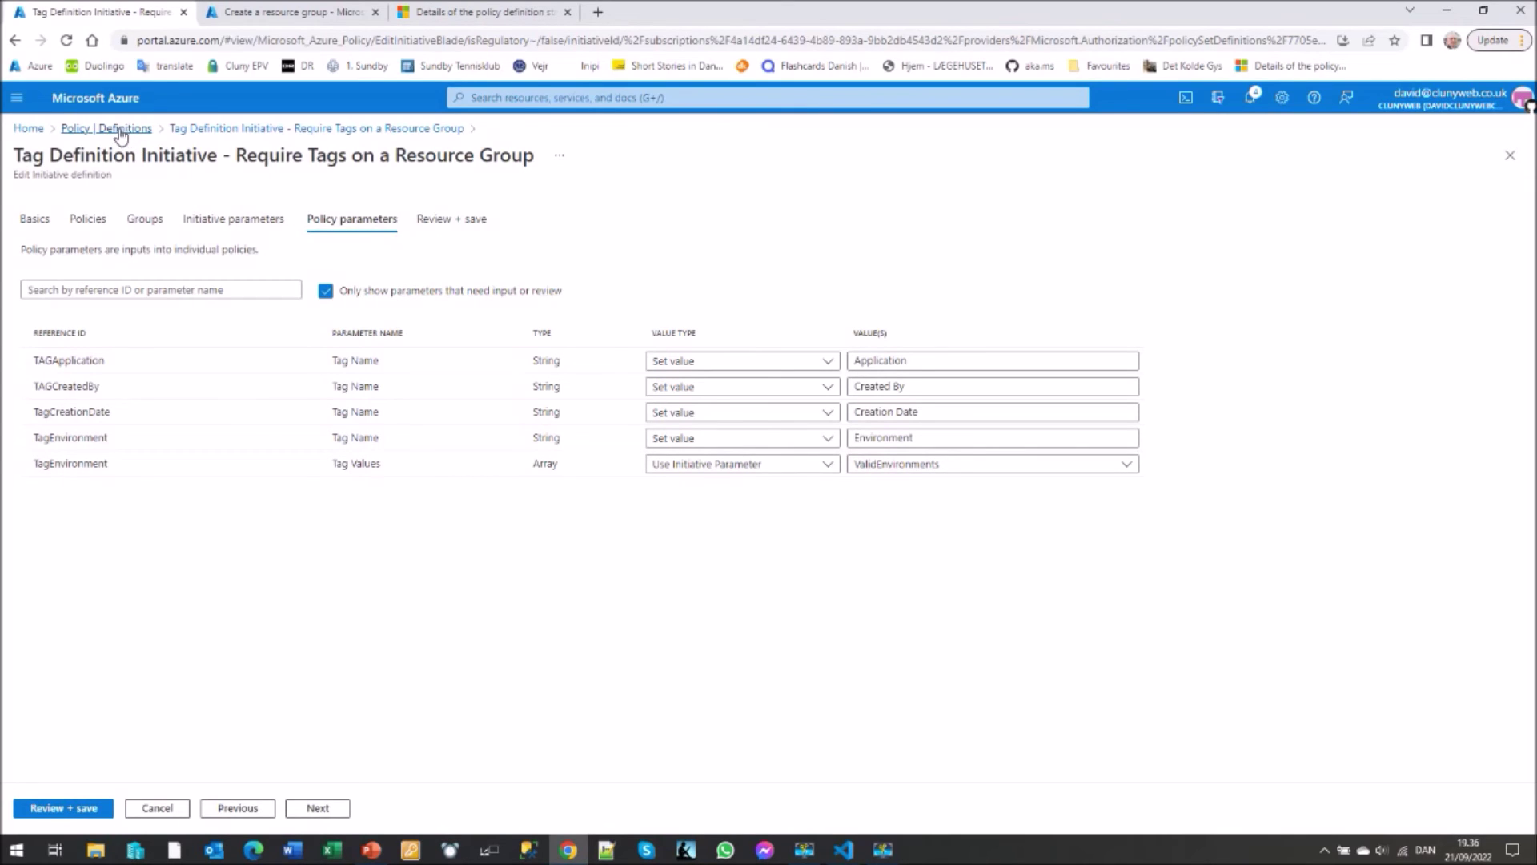
- Discard initiative edits and open the 'Tag Policy Initiative- Require Tags on a Resource Group' assignment for editing
left_click(147, 133)
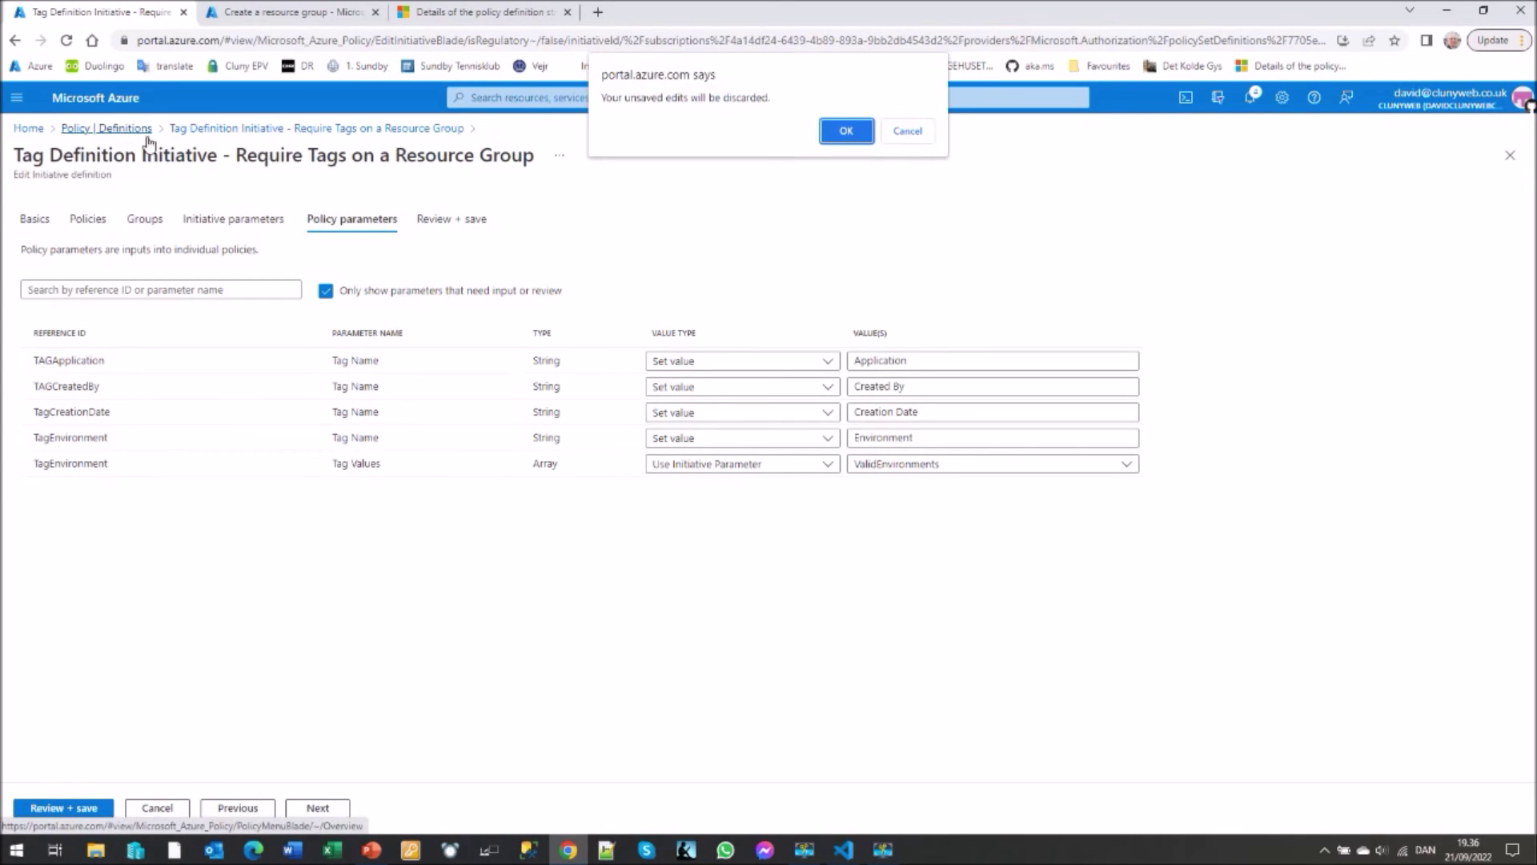
left_click(843, 132)
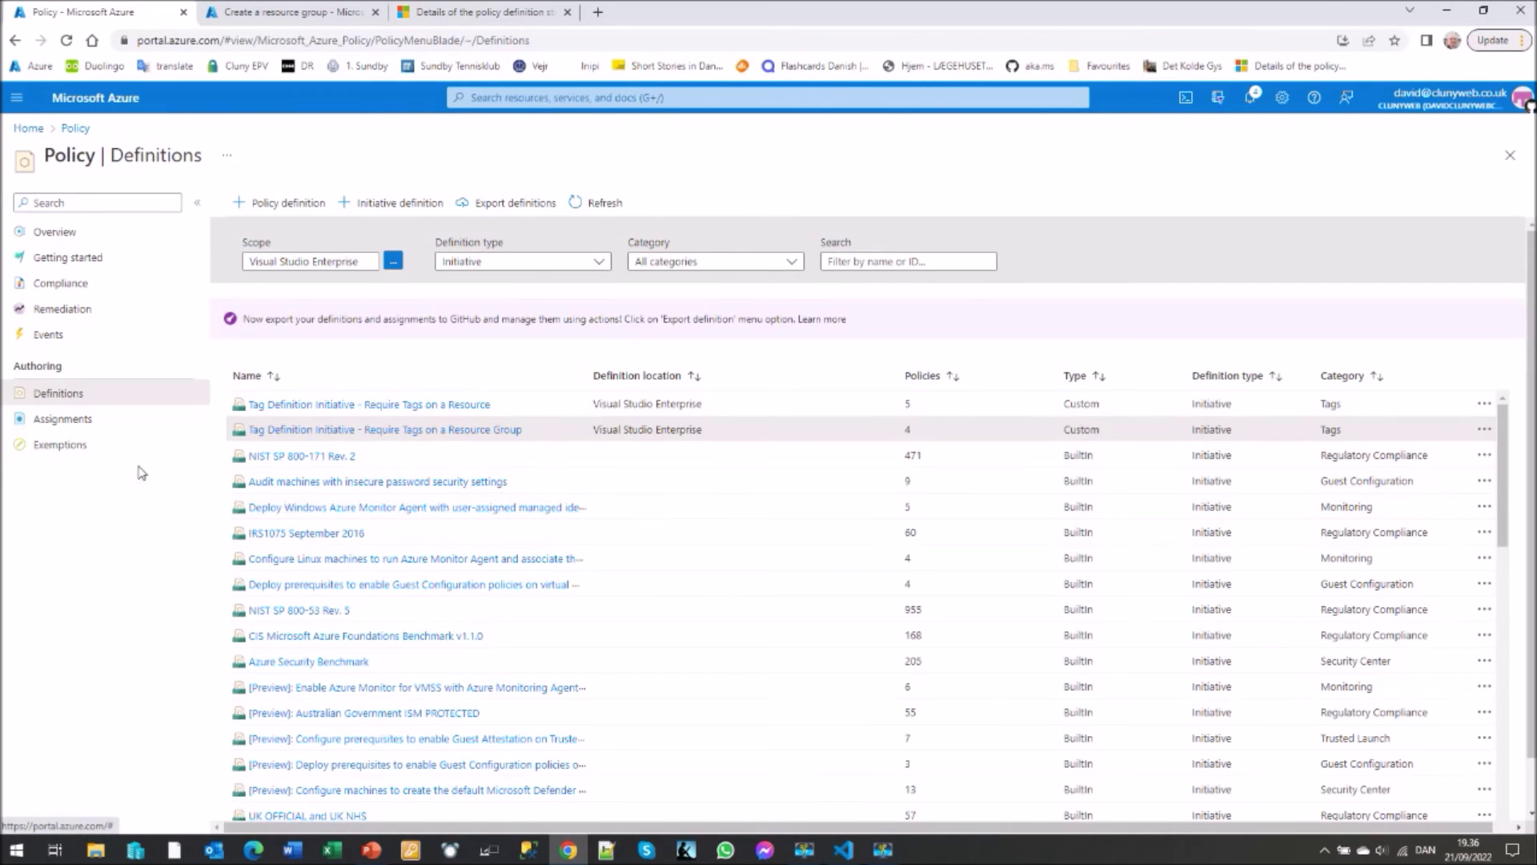
left_click(59, 424)
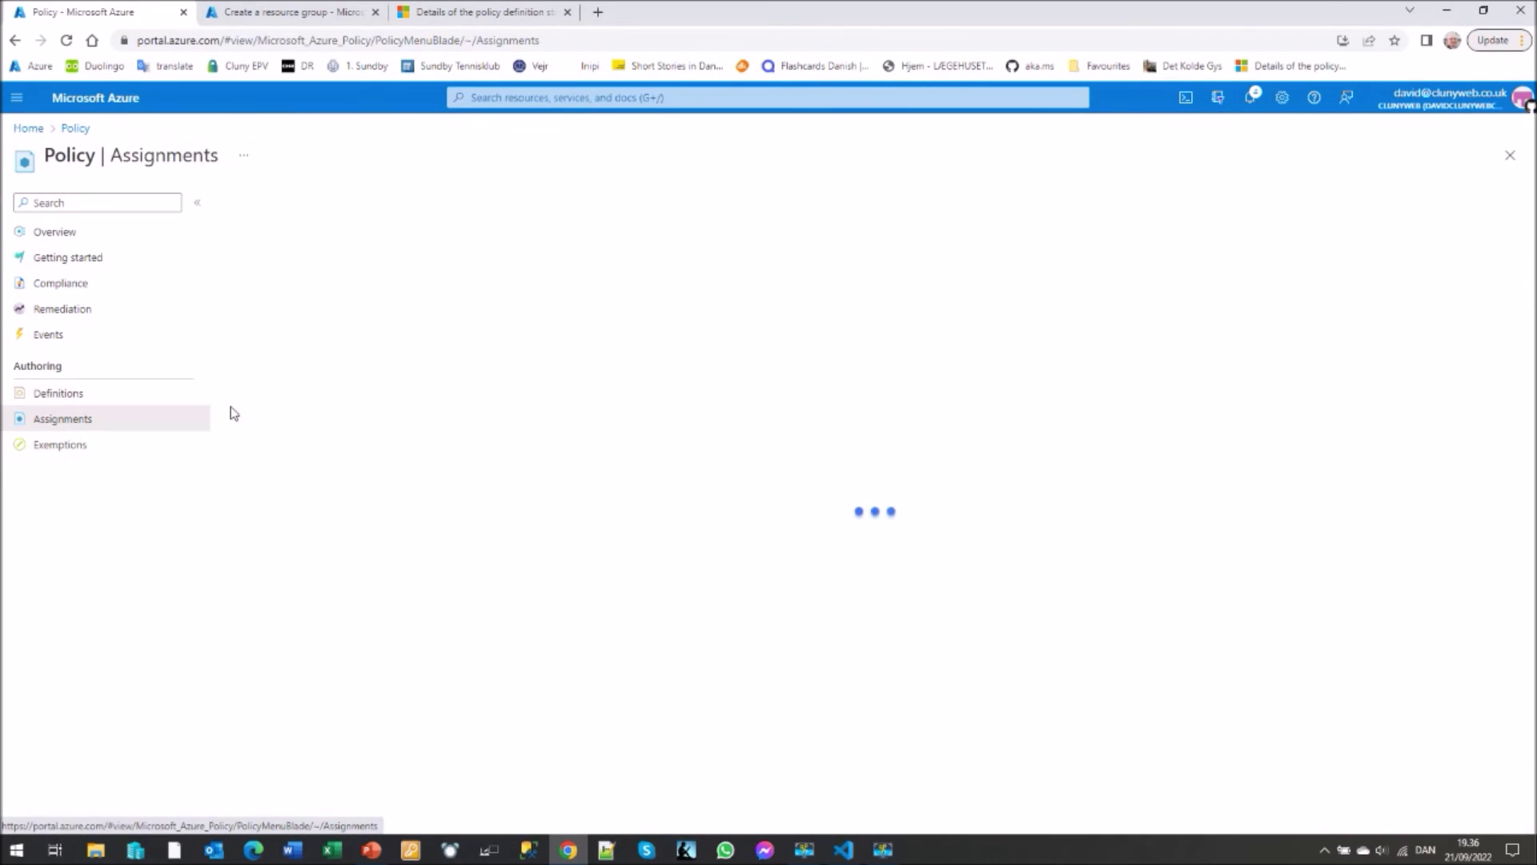
left_click(596, 261)
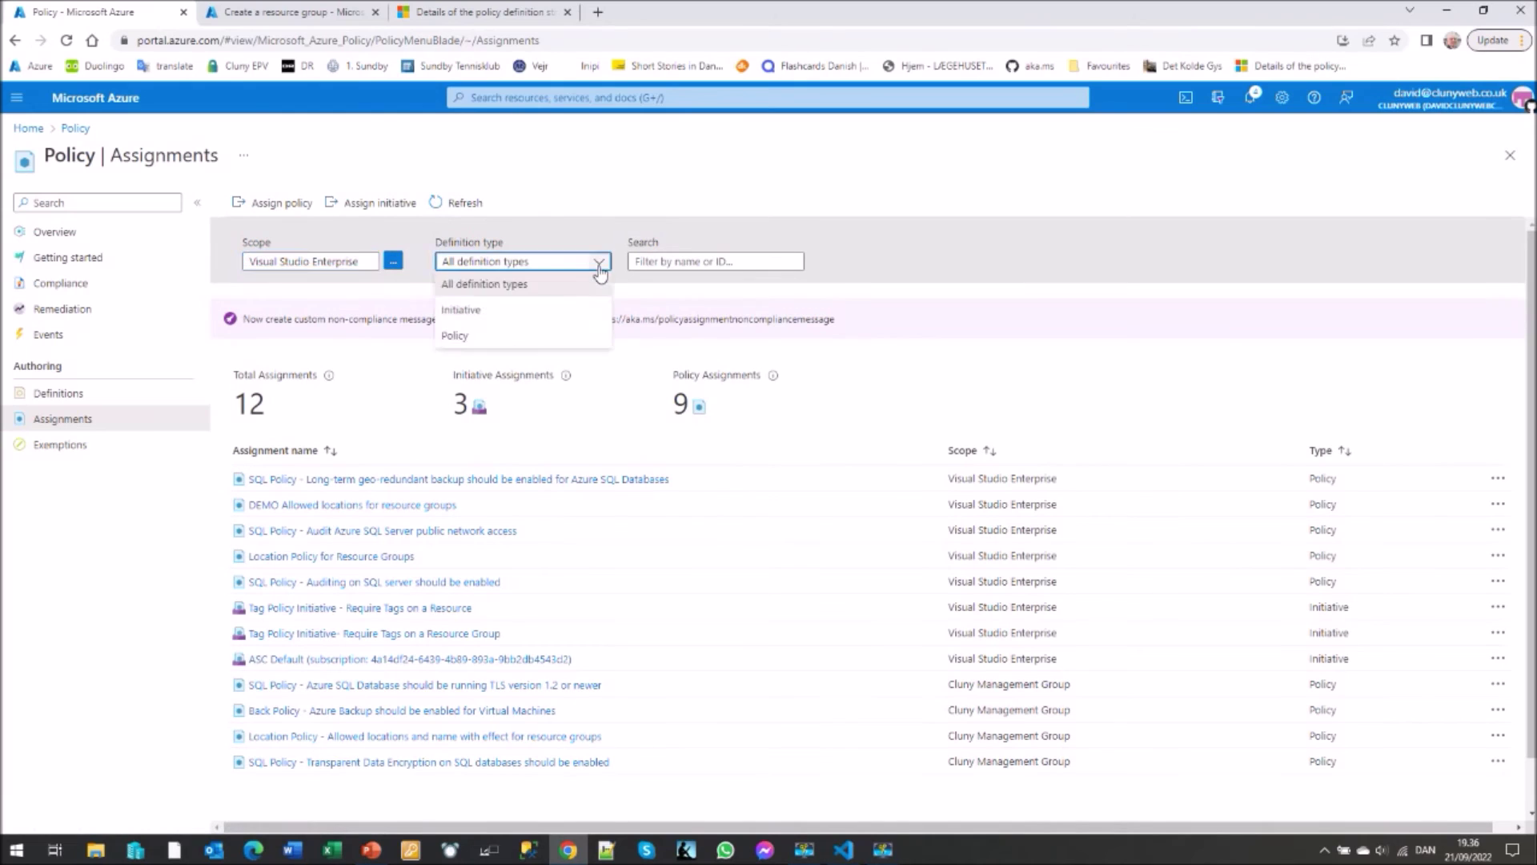
left_click(458, 309)
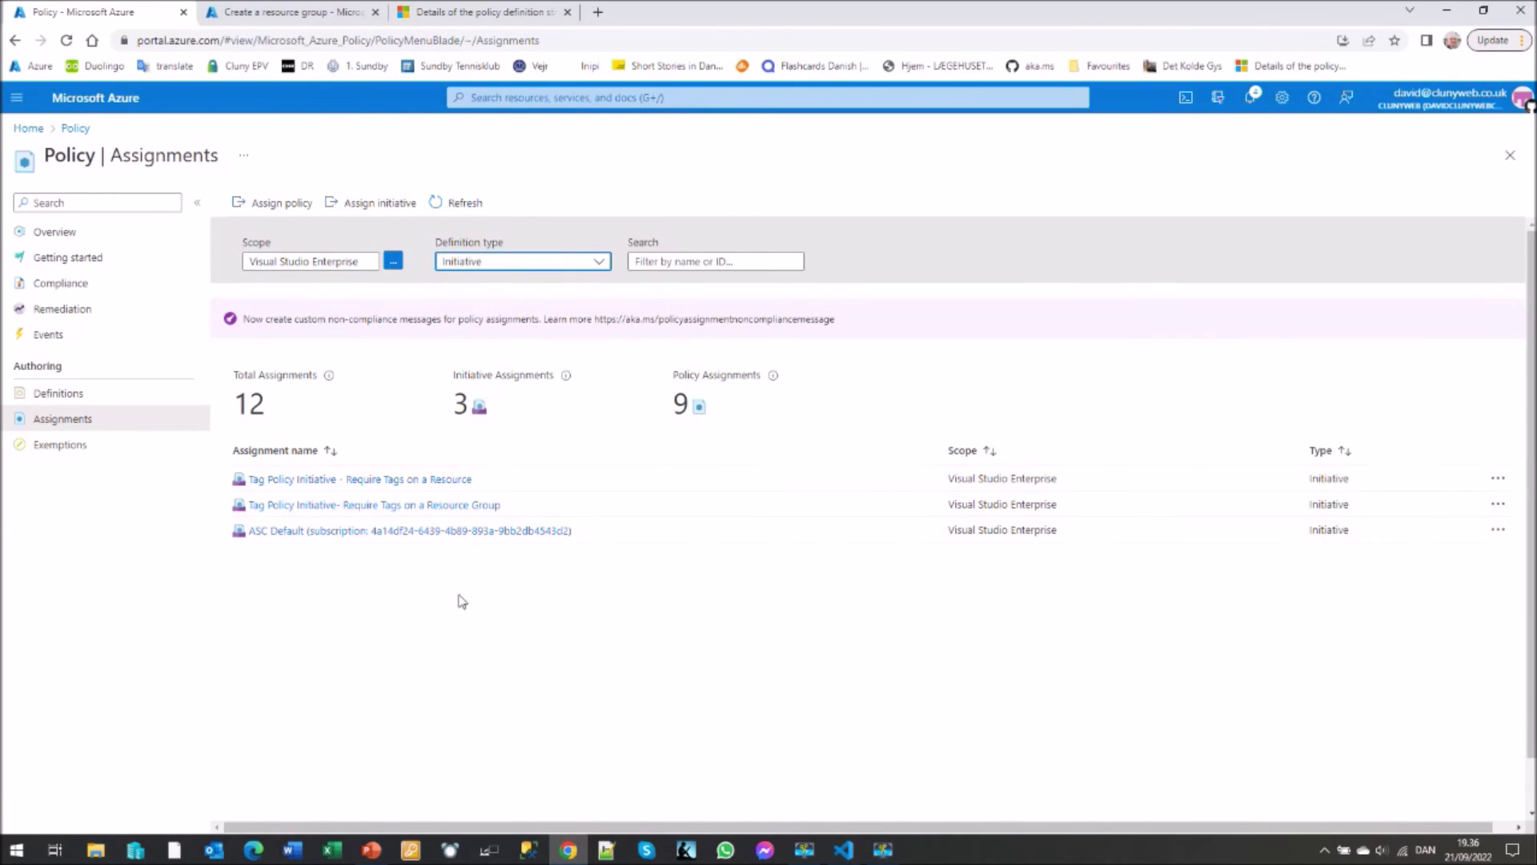
left_click(315, 506)
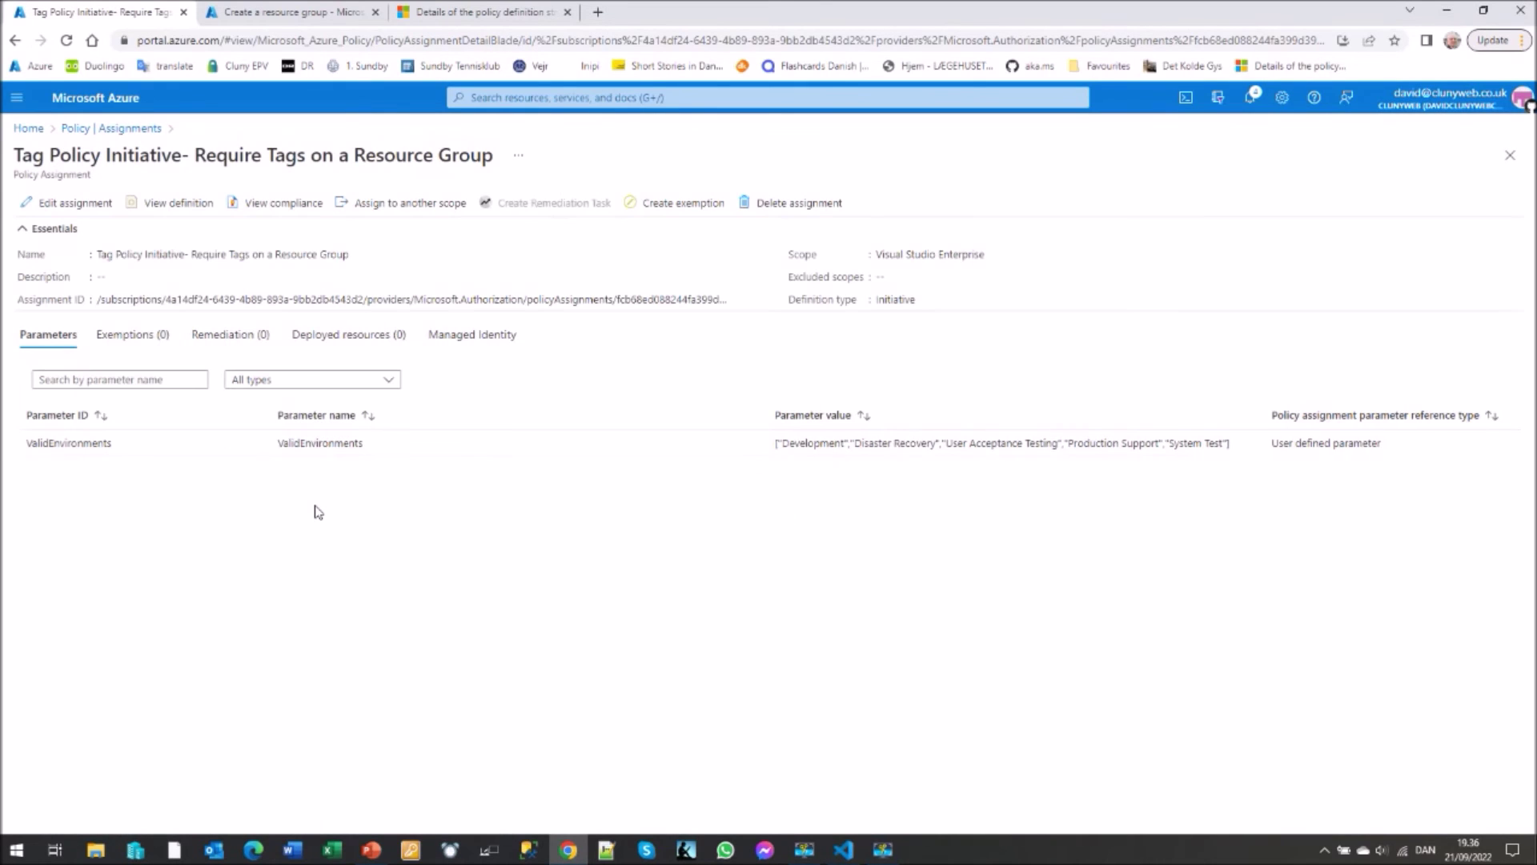
left_click(76, 204)
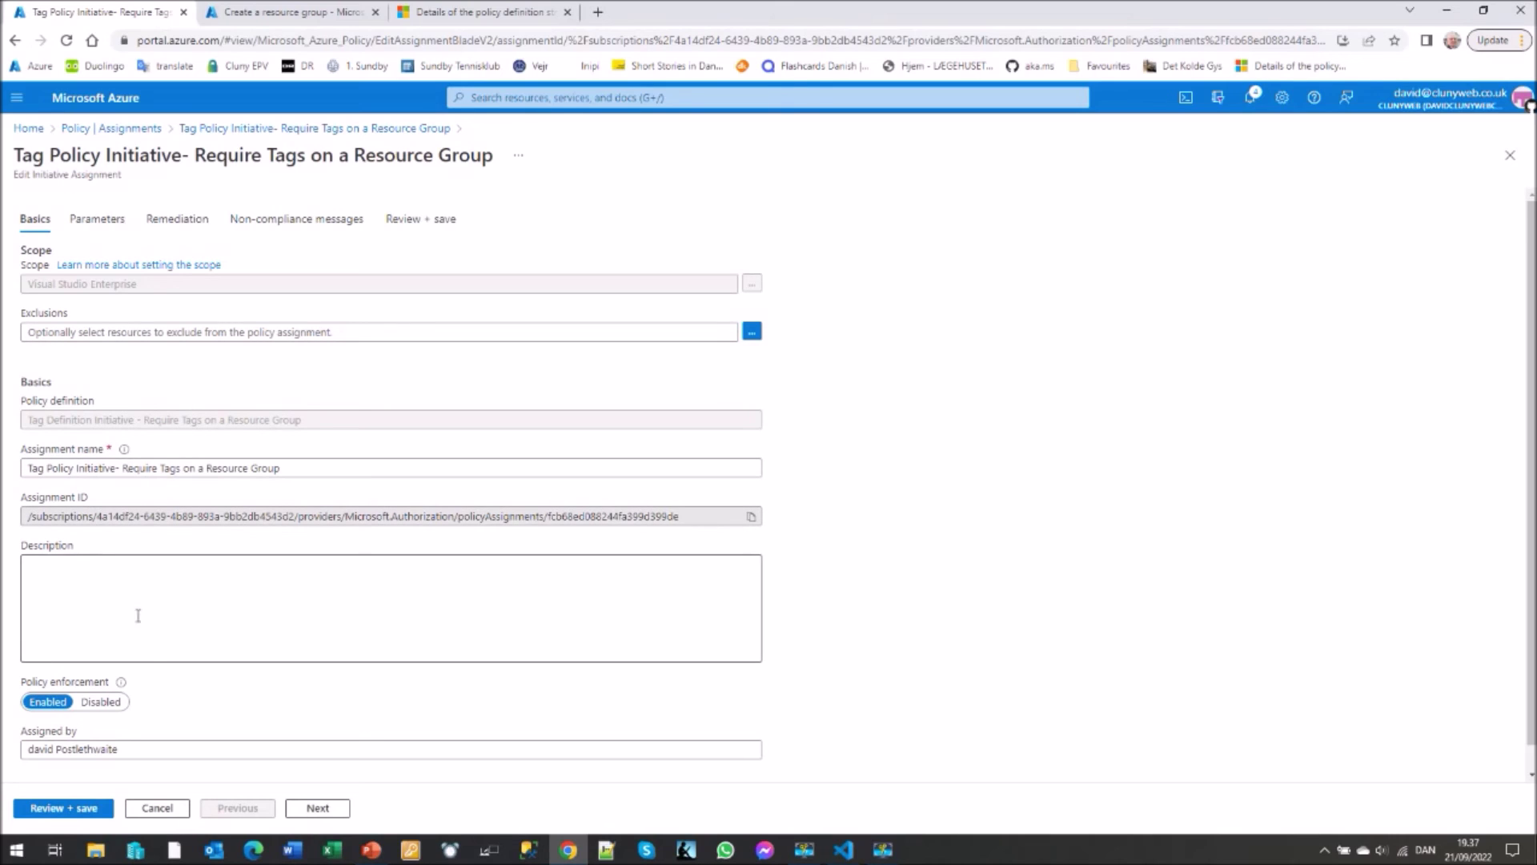
- Review the assignment's five Valid Environments values and its non-compliance messages, changing nothing
left_click(97, 223)
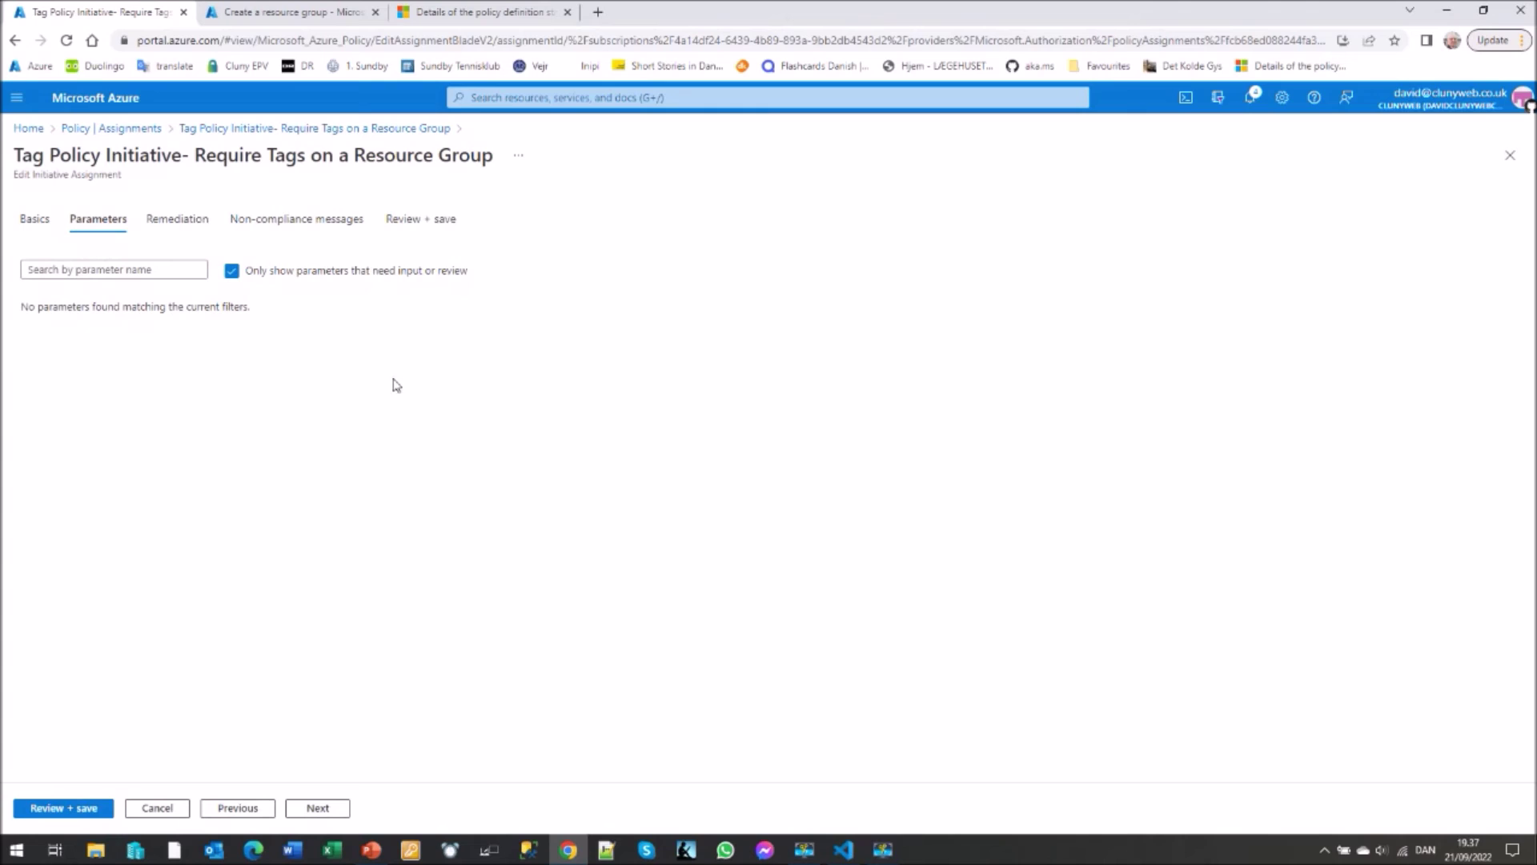
left_click(233, 272)
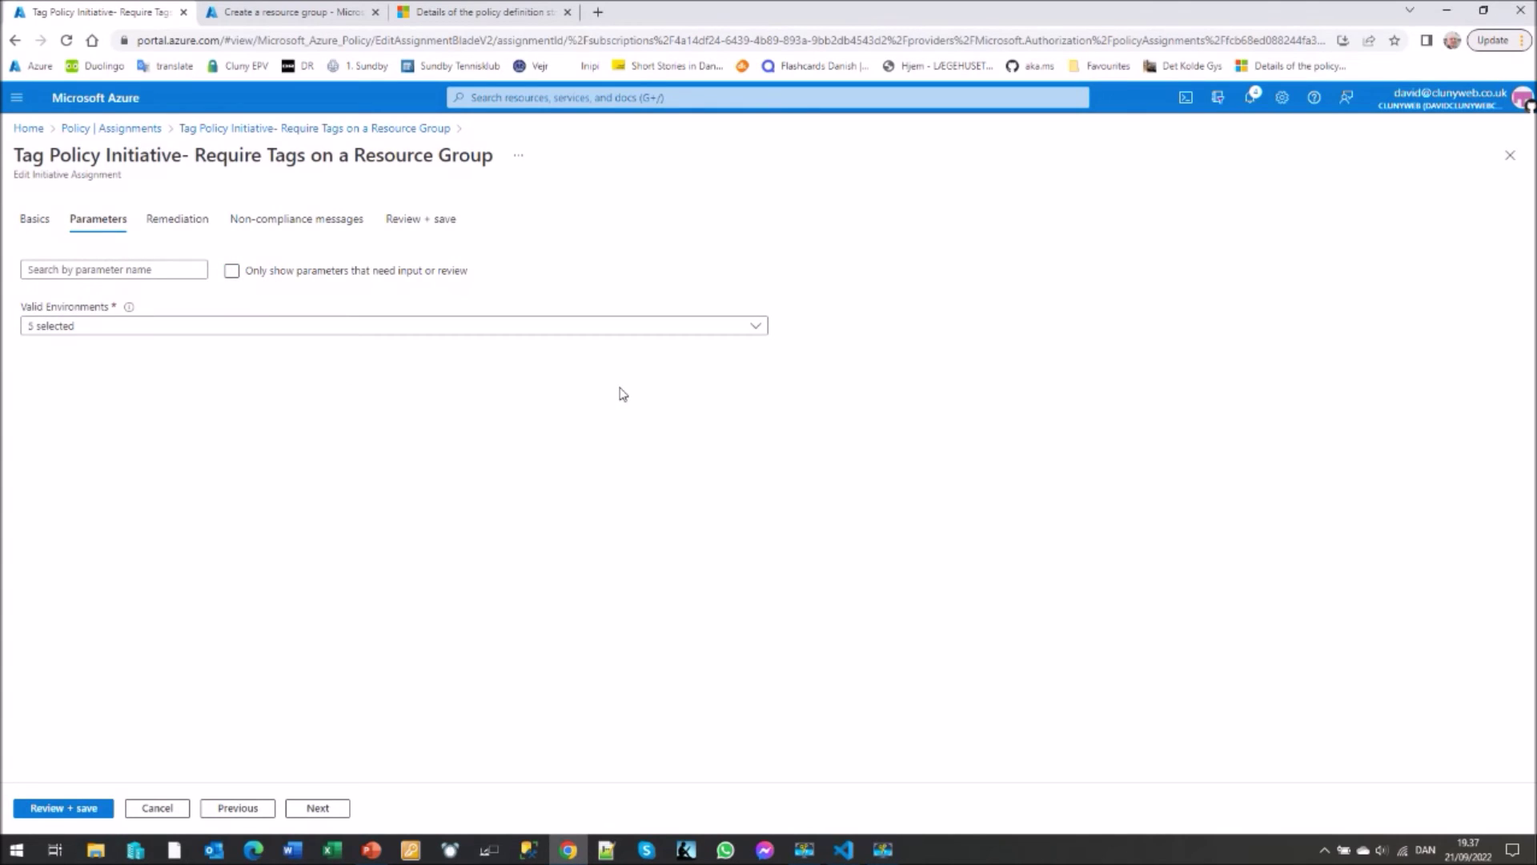
left_click(756, 327)
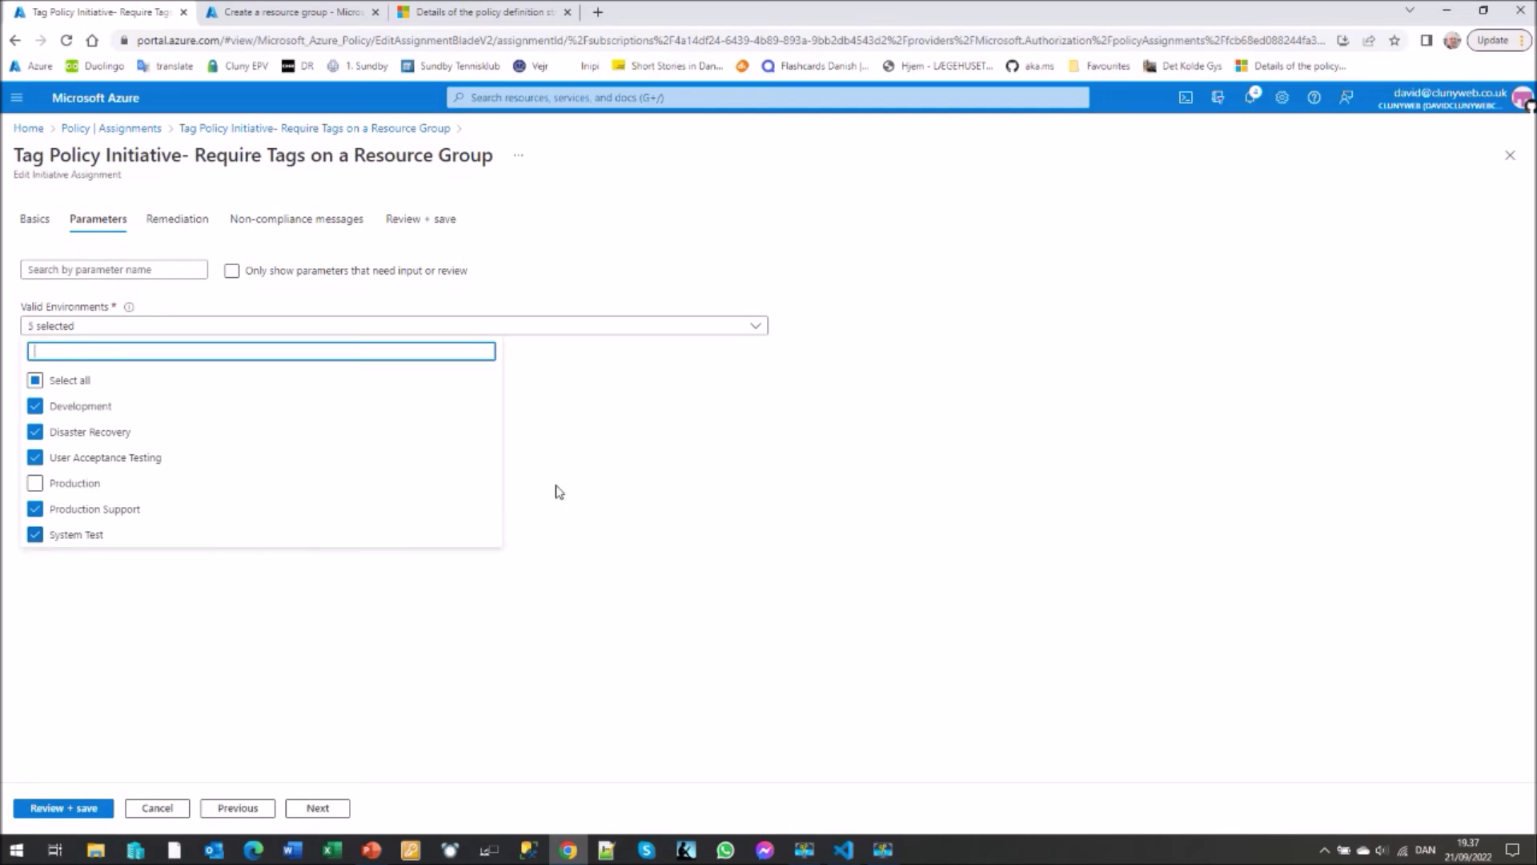
left_click(609, 472)
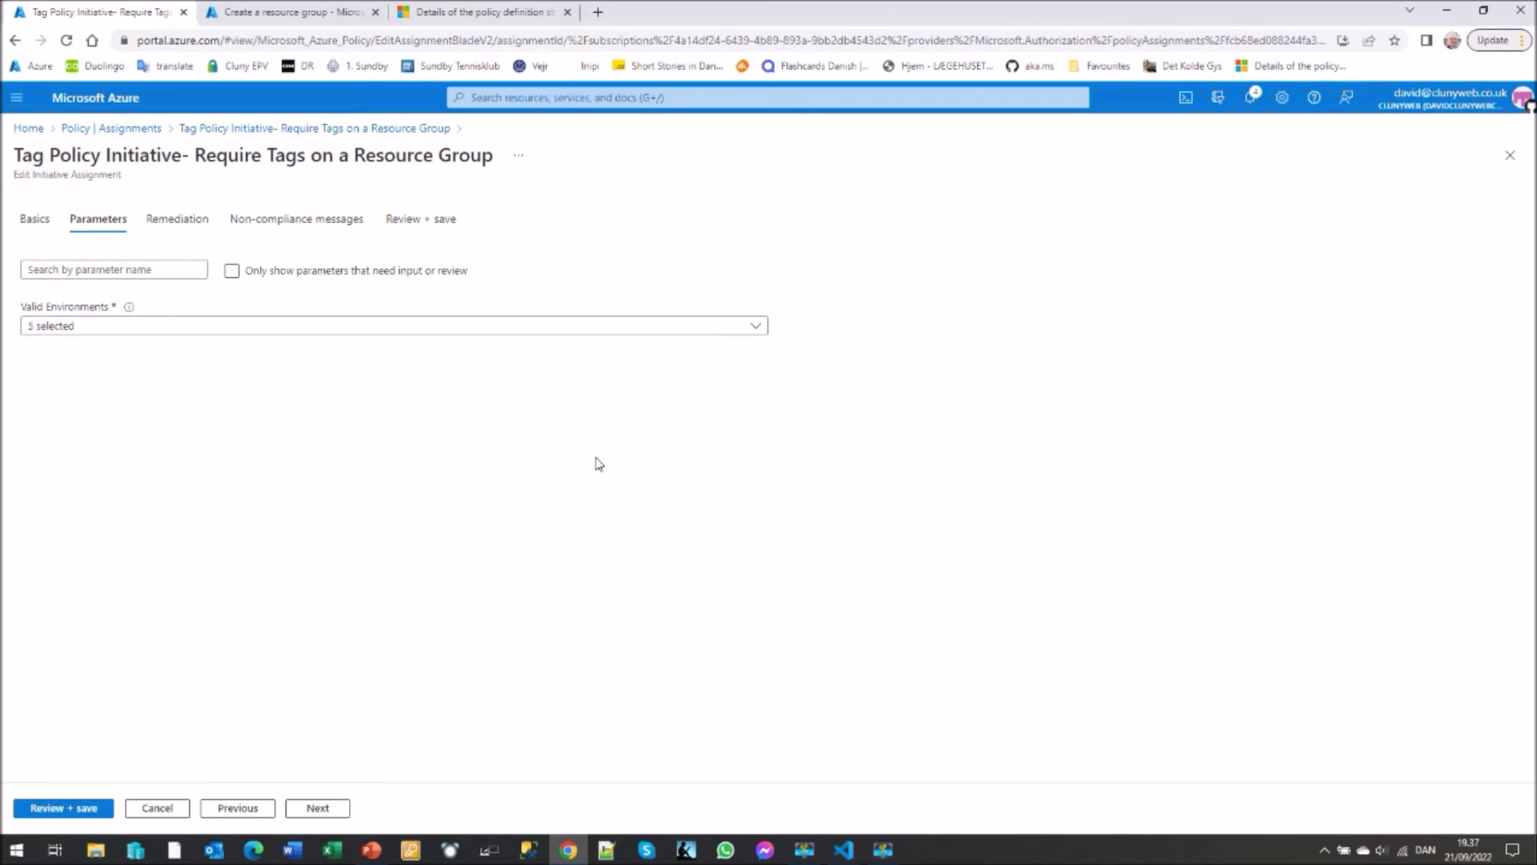
left_click(272, 228)
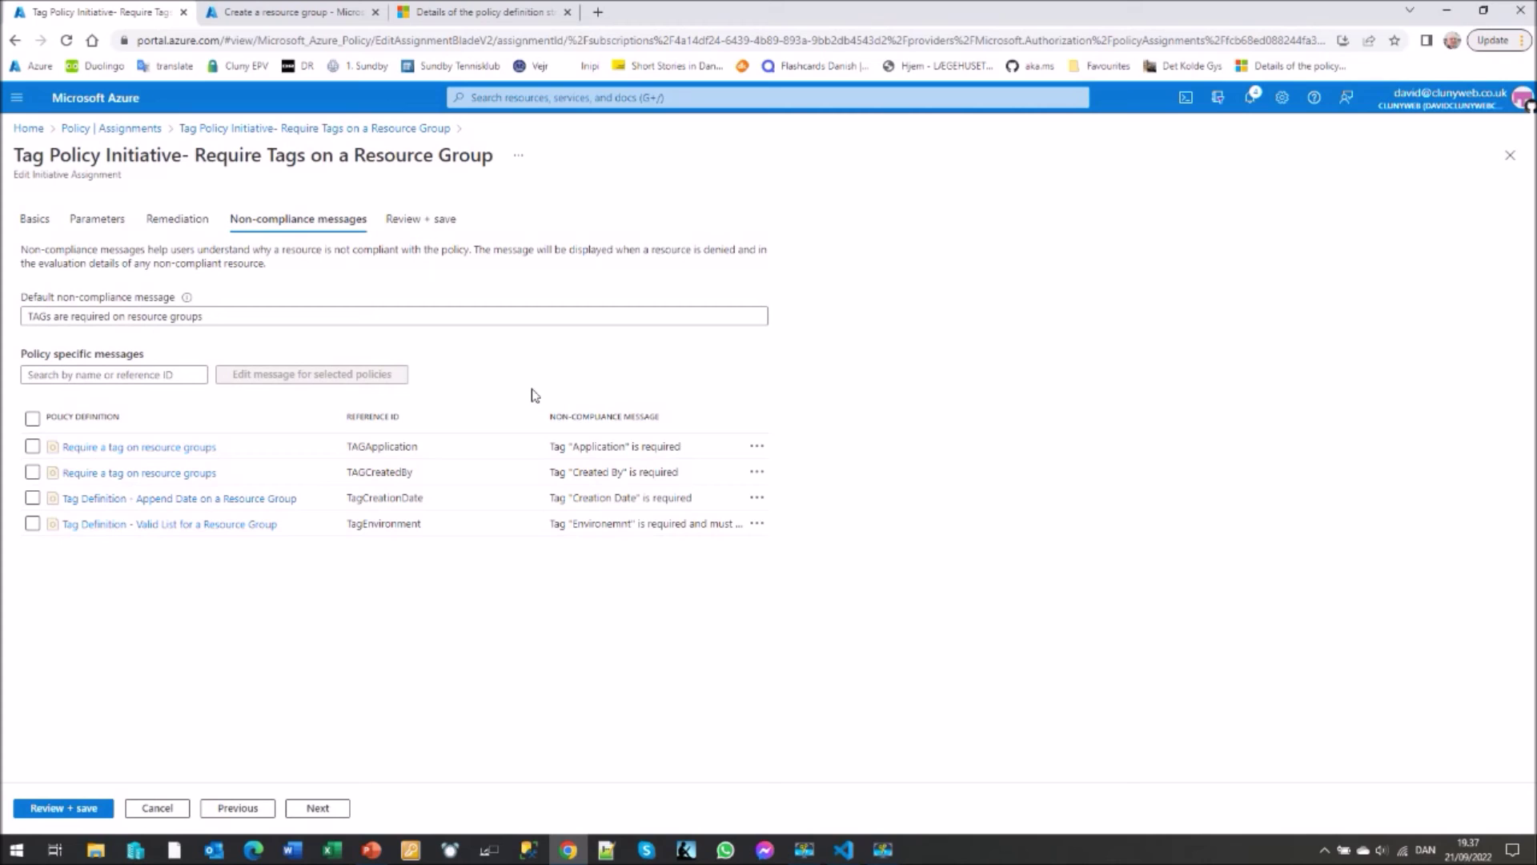
left_click(29, 130)
- Discard the edits and start resource group 'Demo-rg' in (Europe) North Europe, then review it
left_click(846, 134)
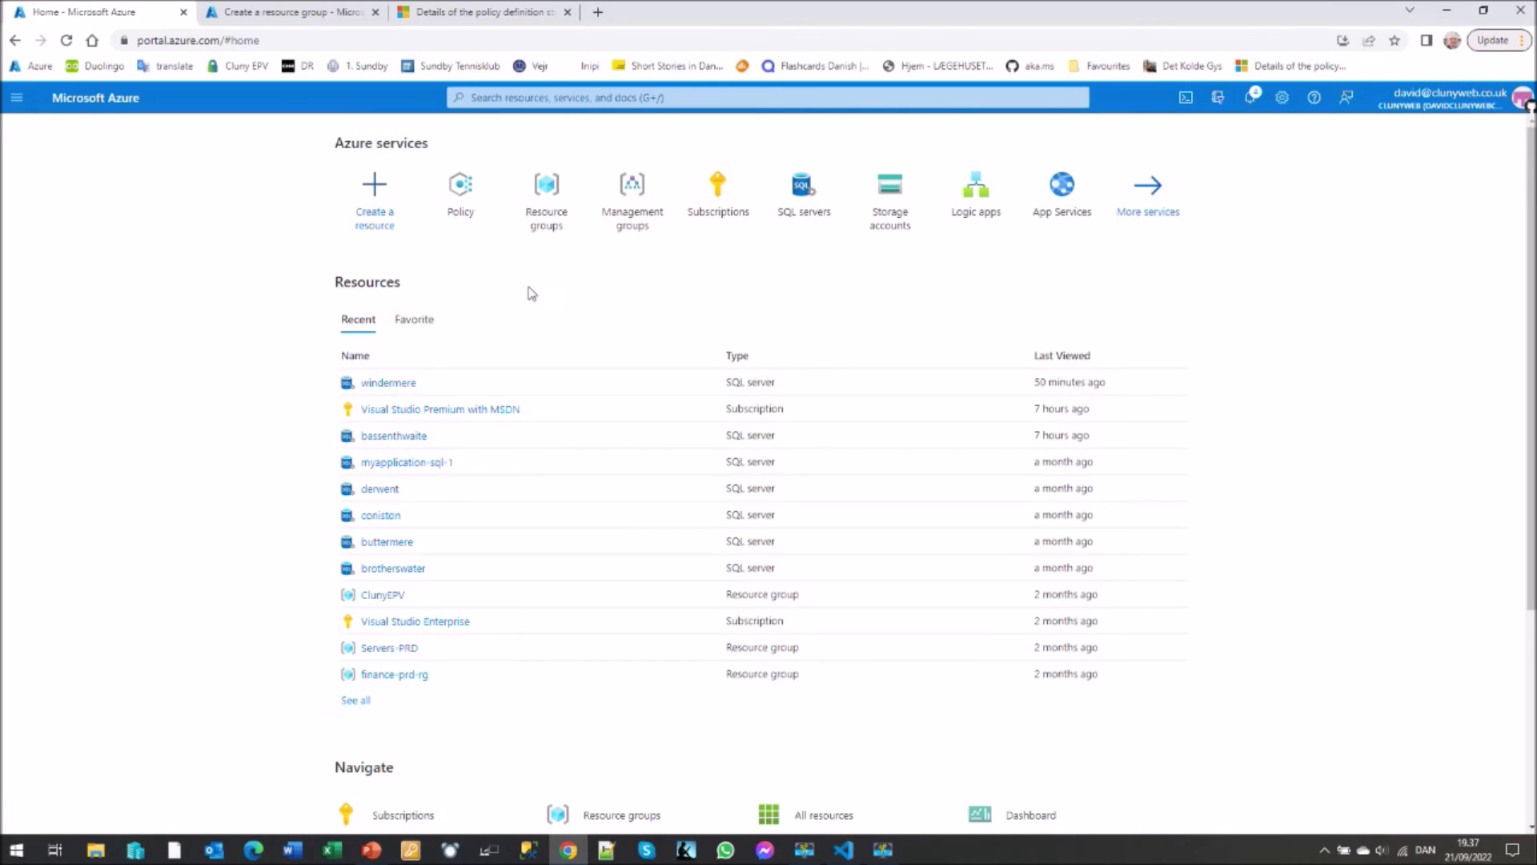
left_click(550, 219)
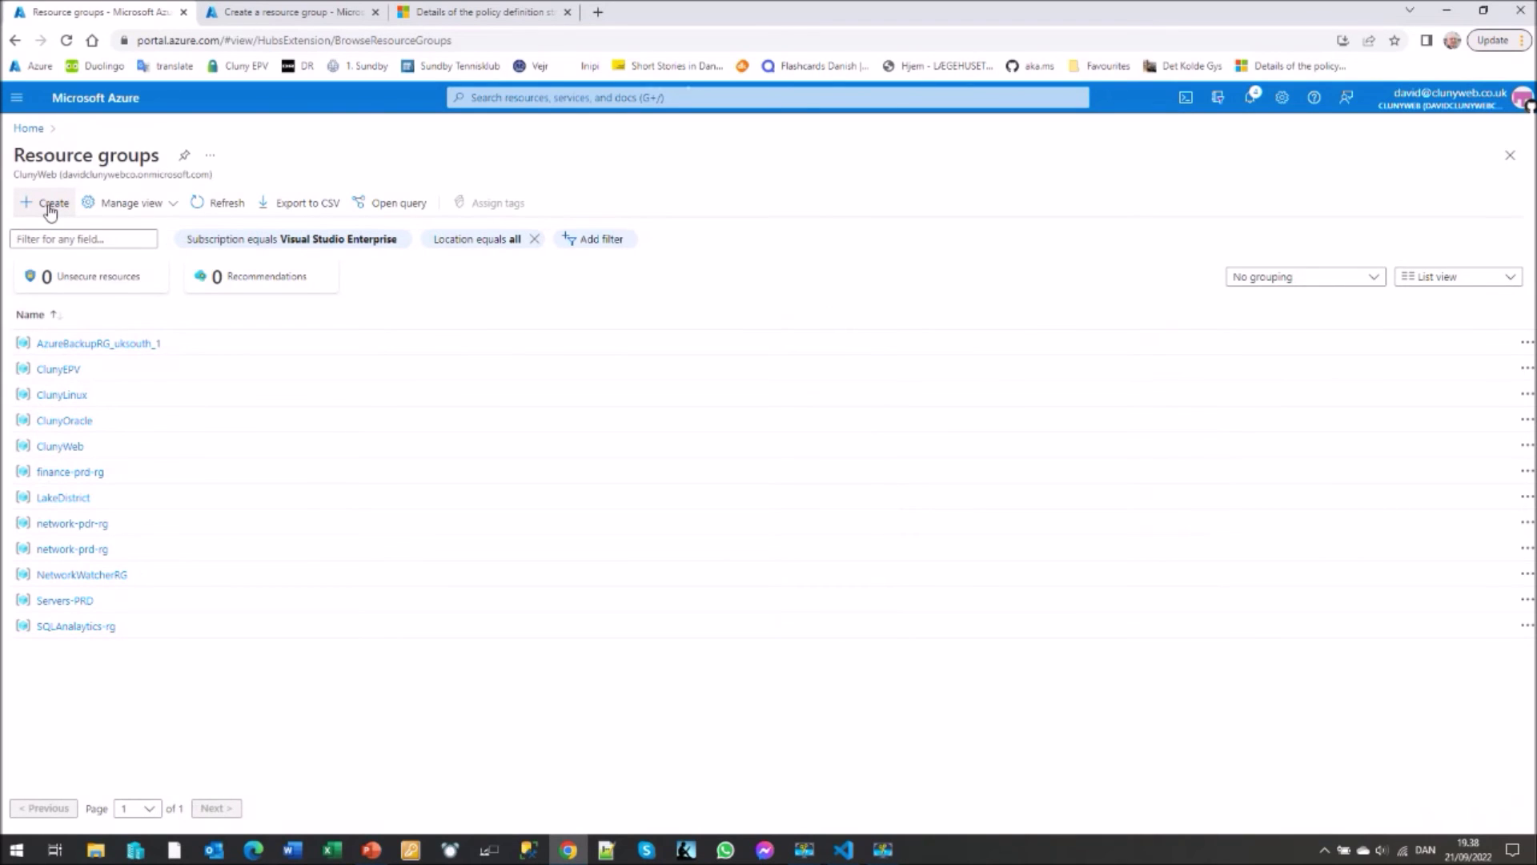
left_click(50, 207)
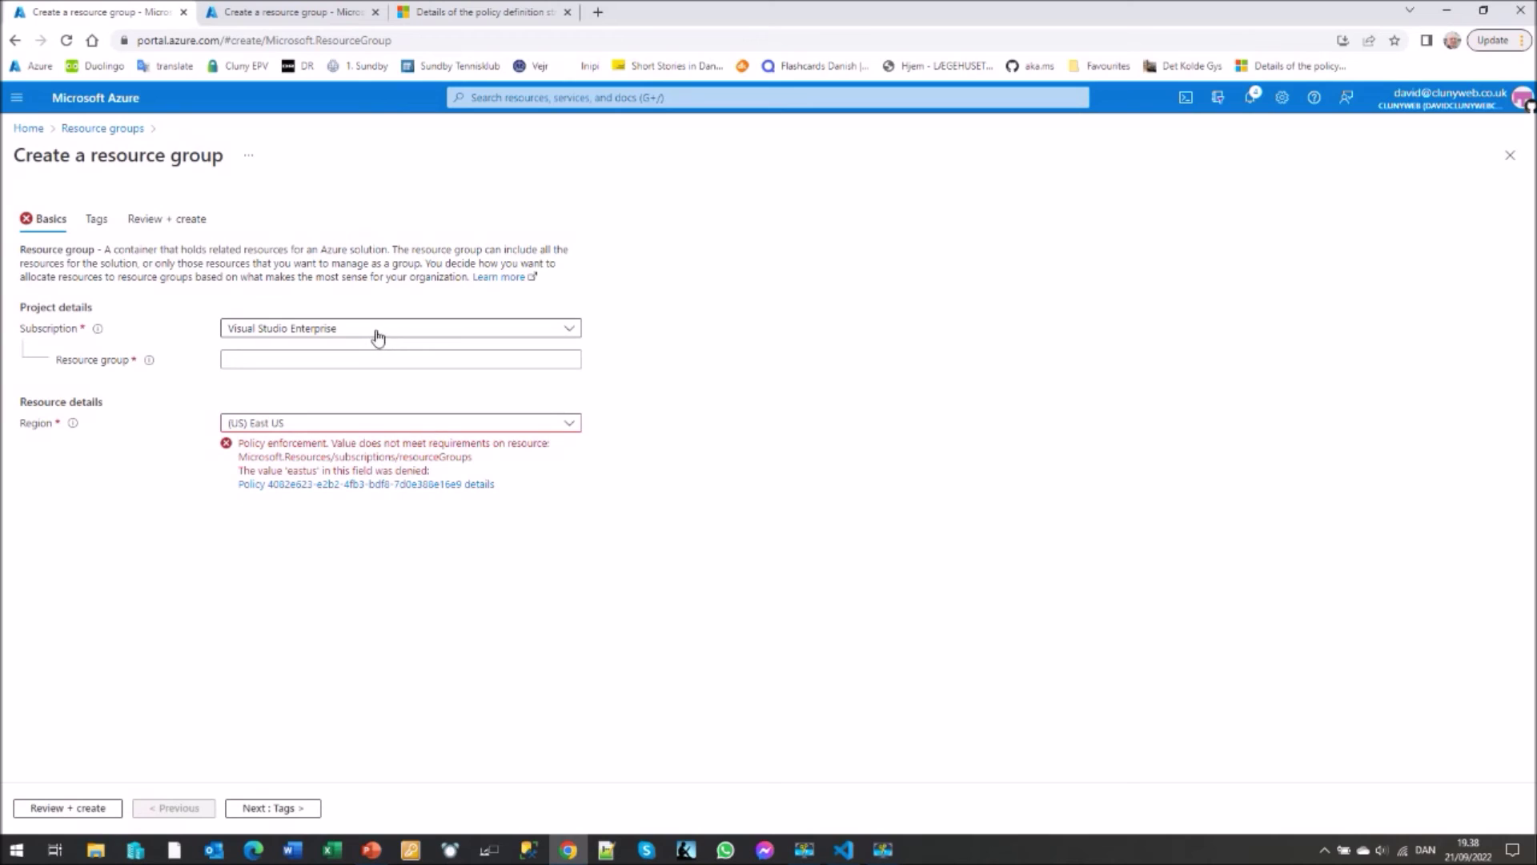
left_click(269, 358)
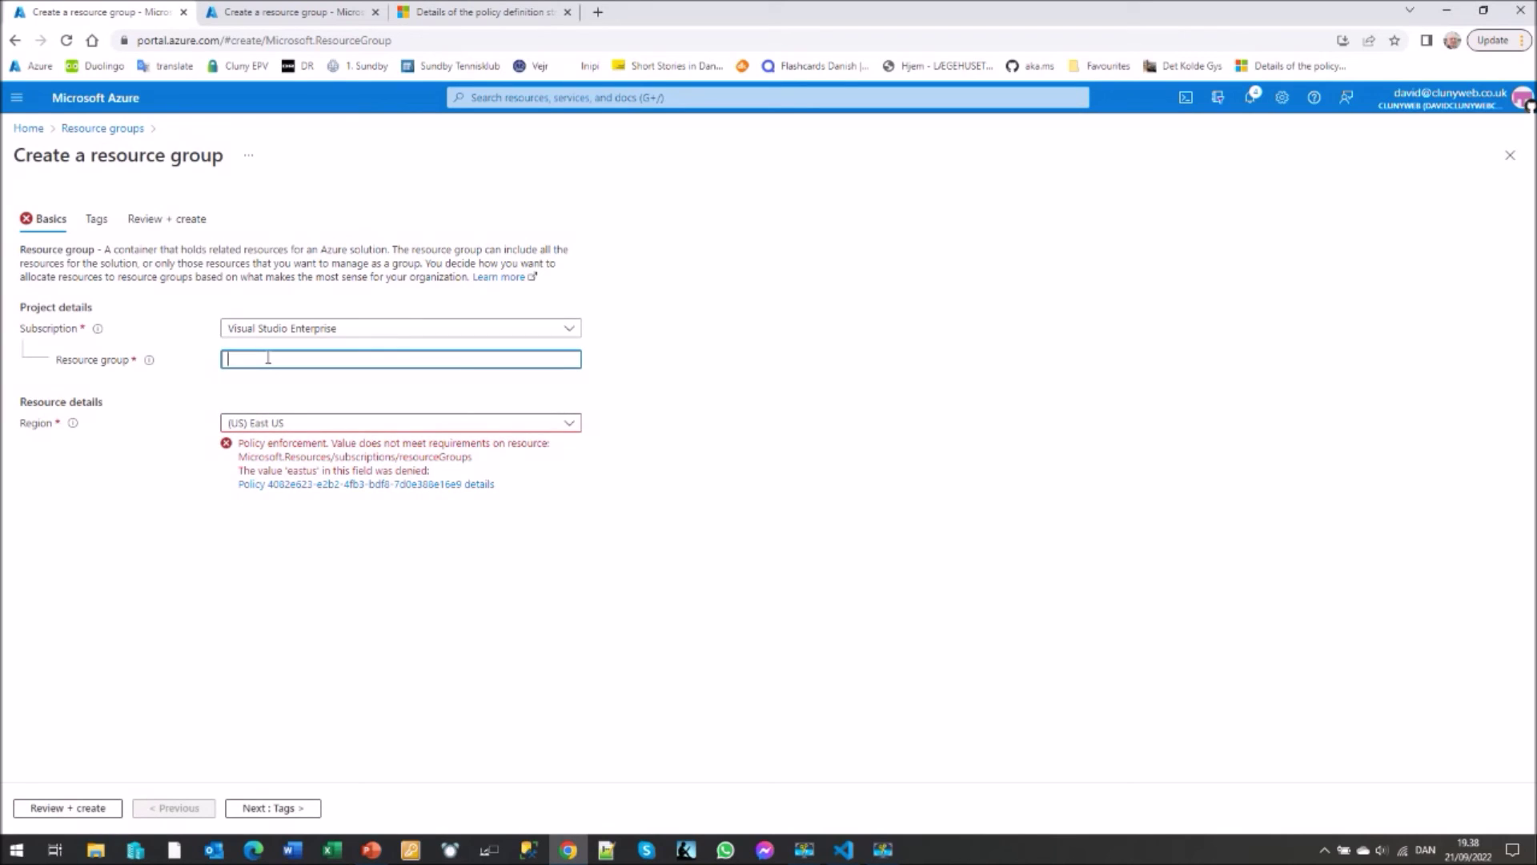
type("Demo-rg")
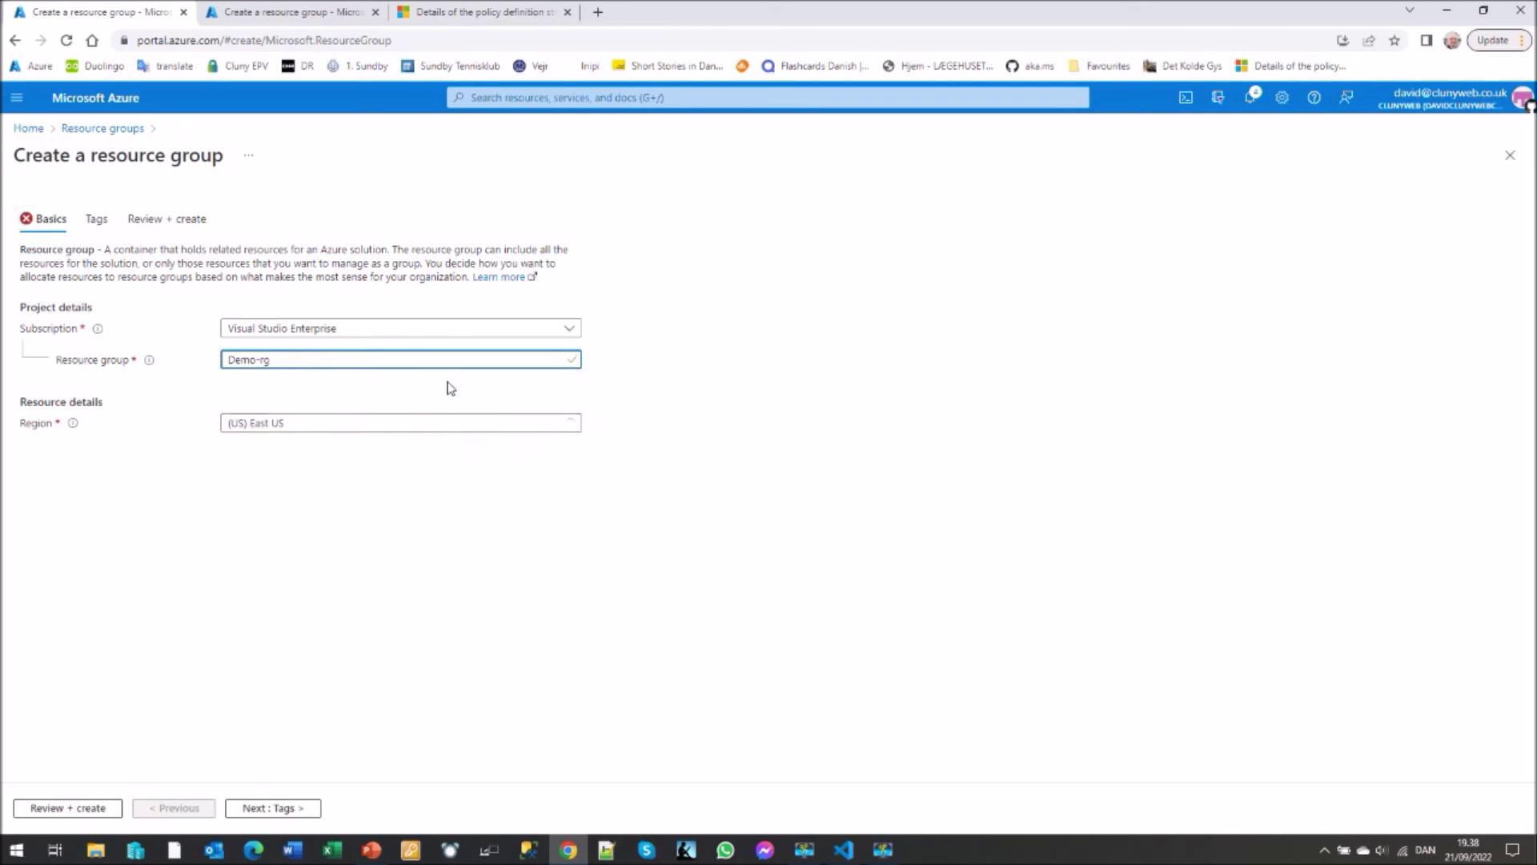
left_click(570, 425)
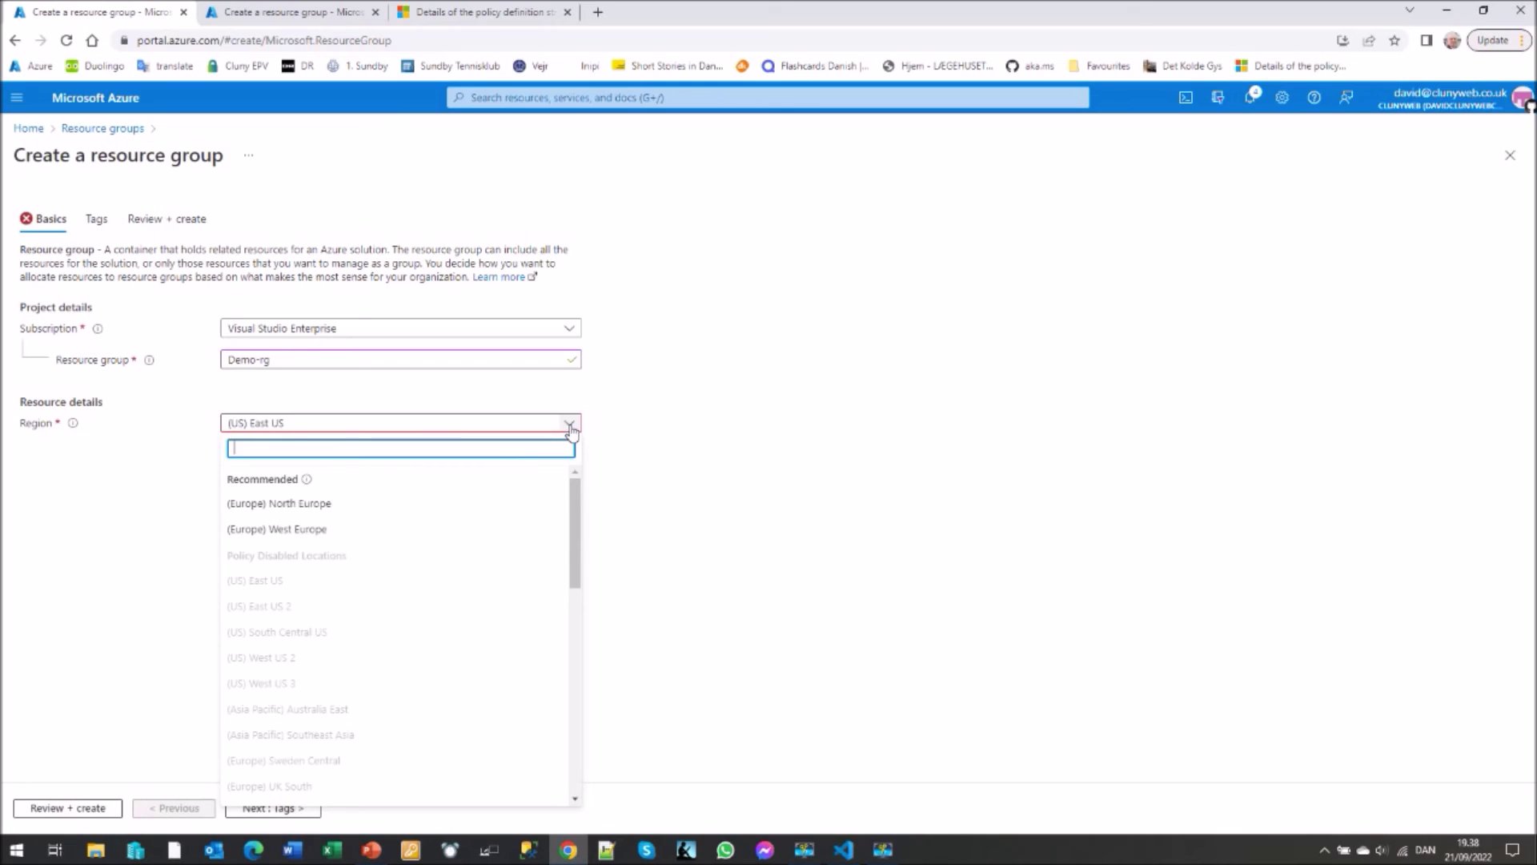
left_click(318, 505)
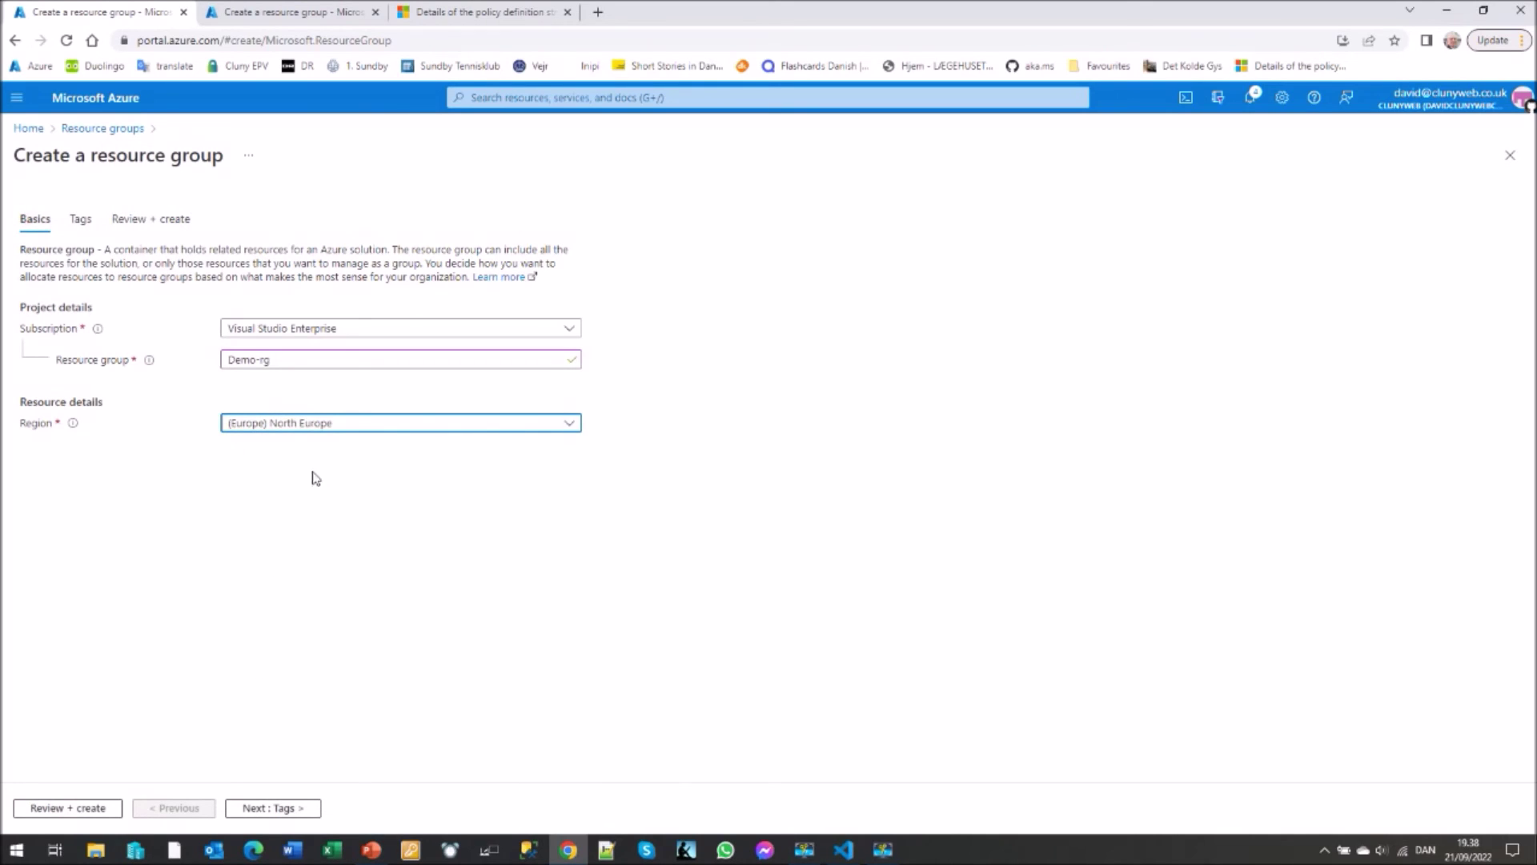
left_click(162, 221)
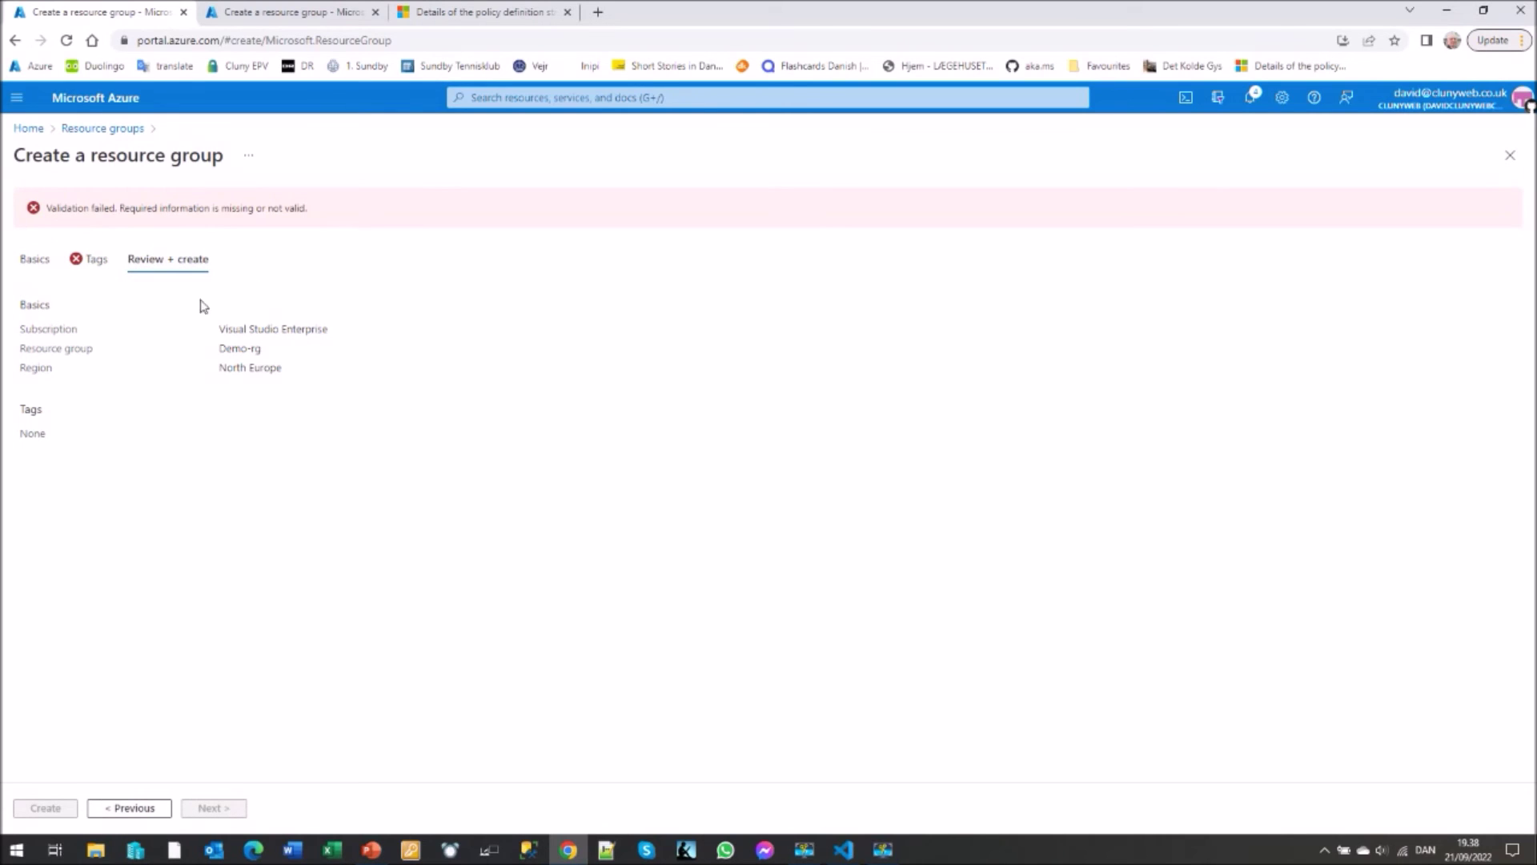
- Add the tag Application = Application12345 to Demo-rg
left_click(95, 261)
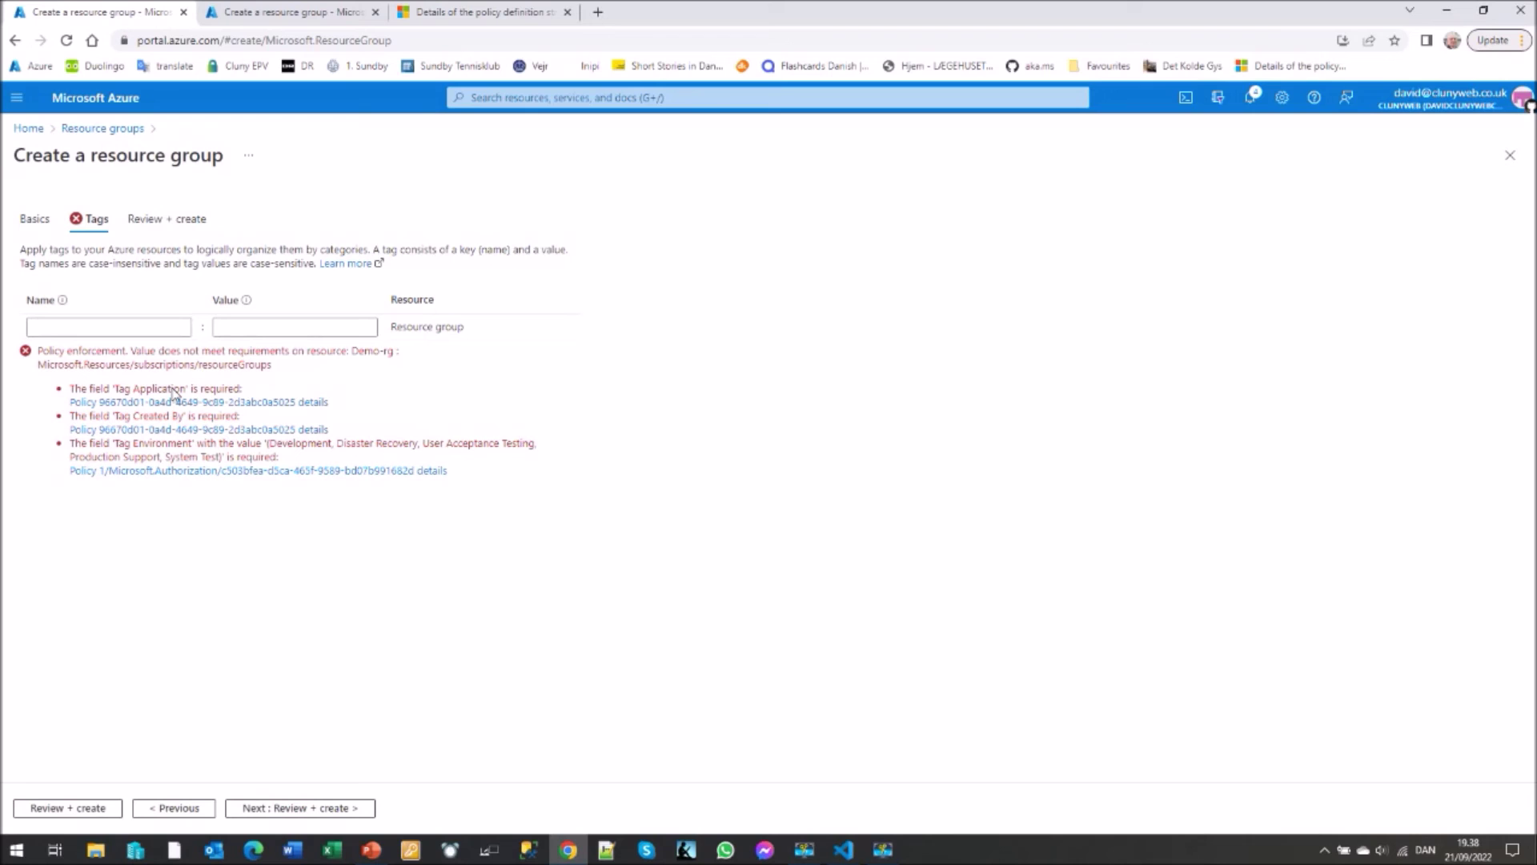
left_click(133, 325)
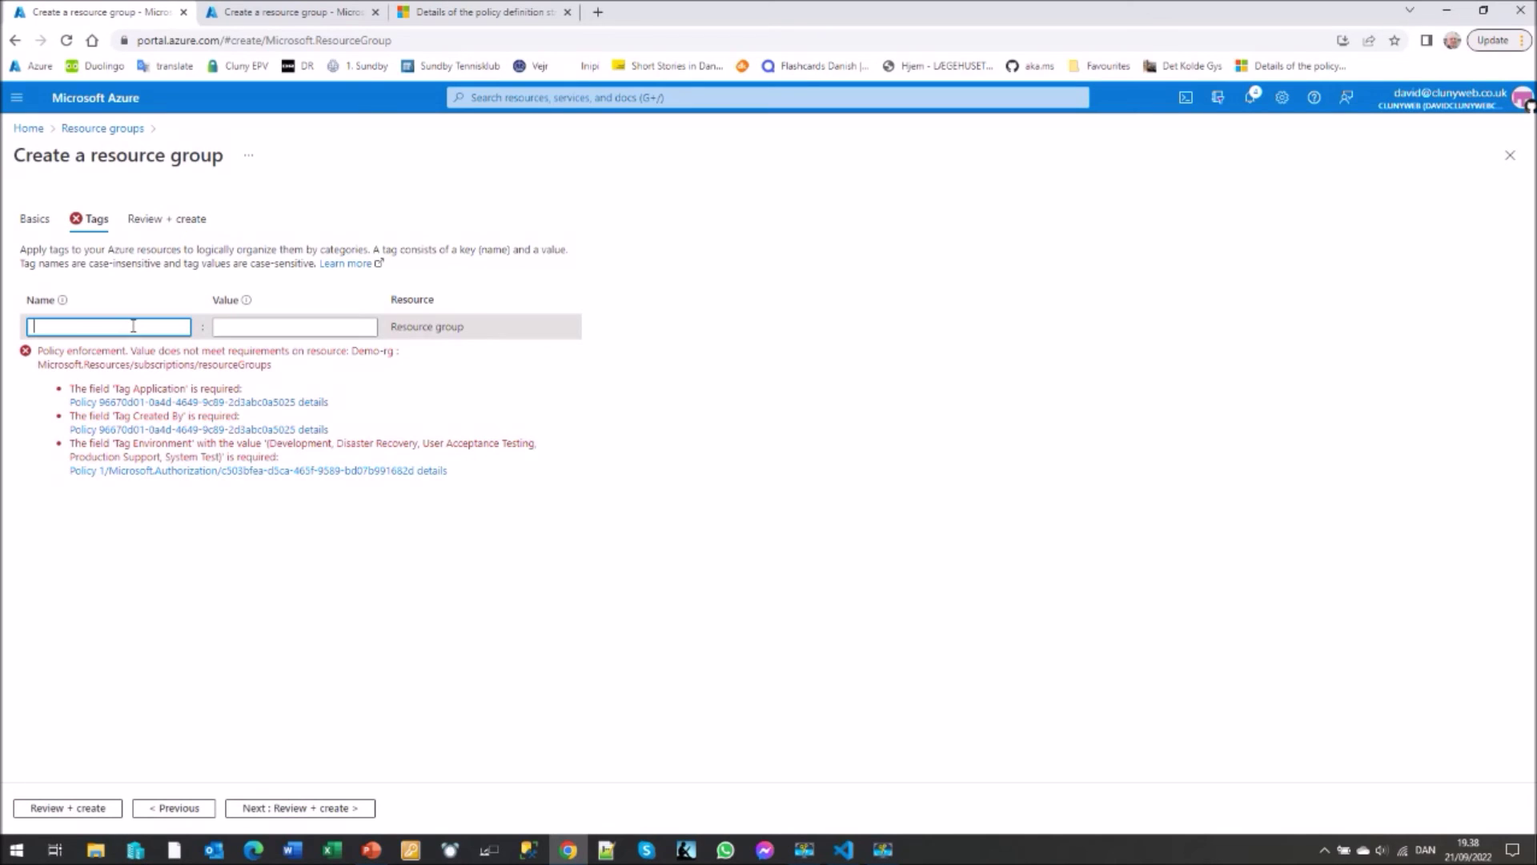
left_click(81, 354)
left_click(241, 331)
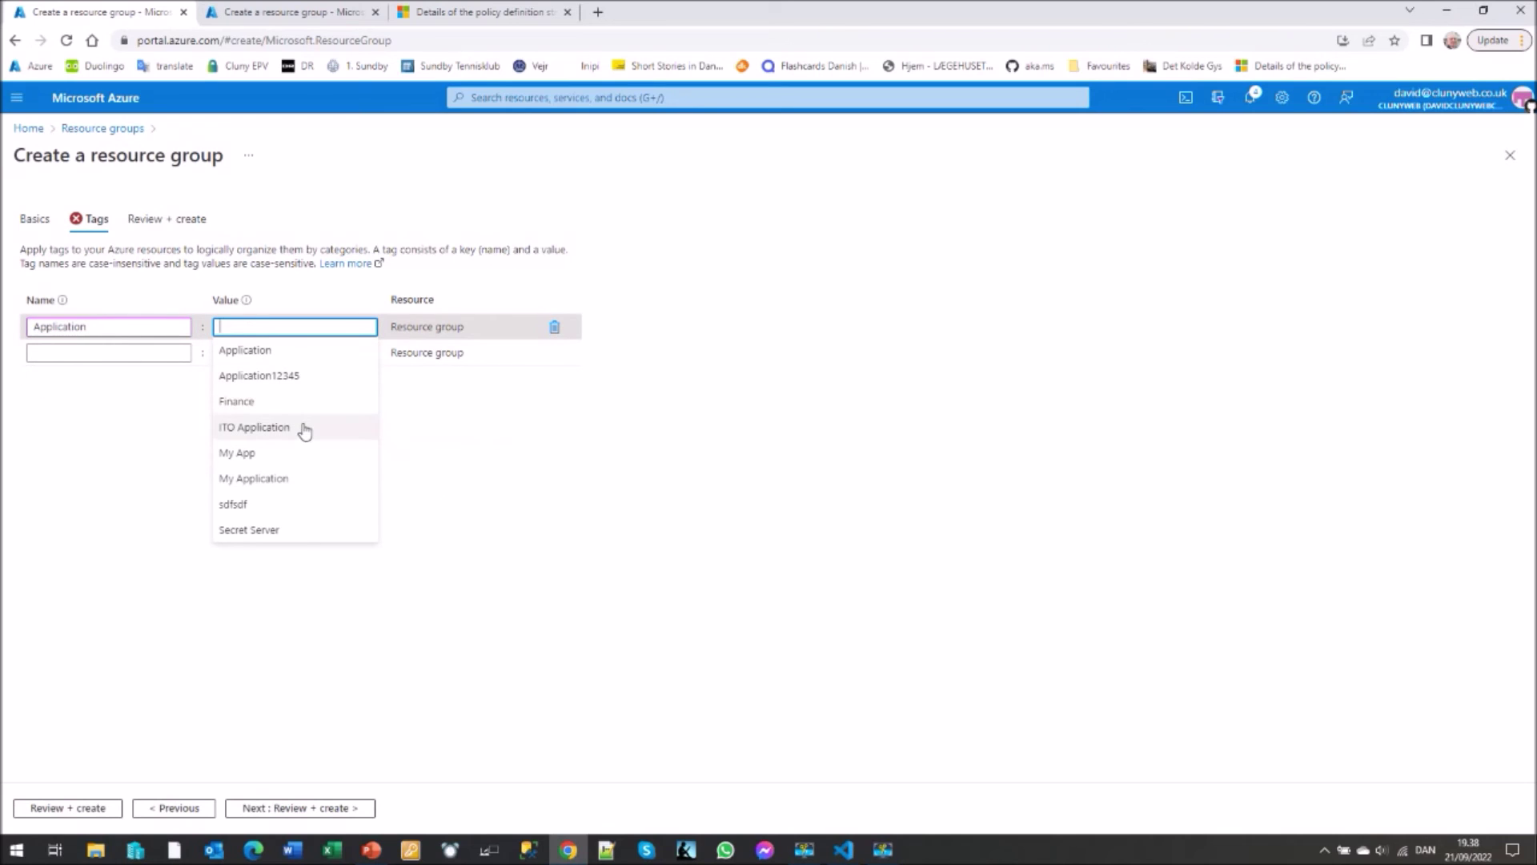
left_click(281, 375)
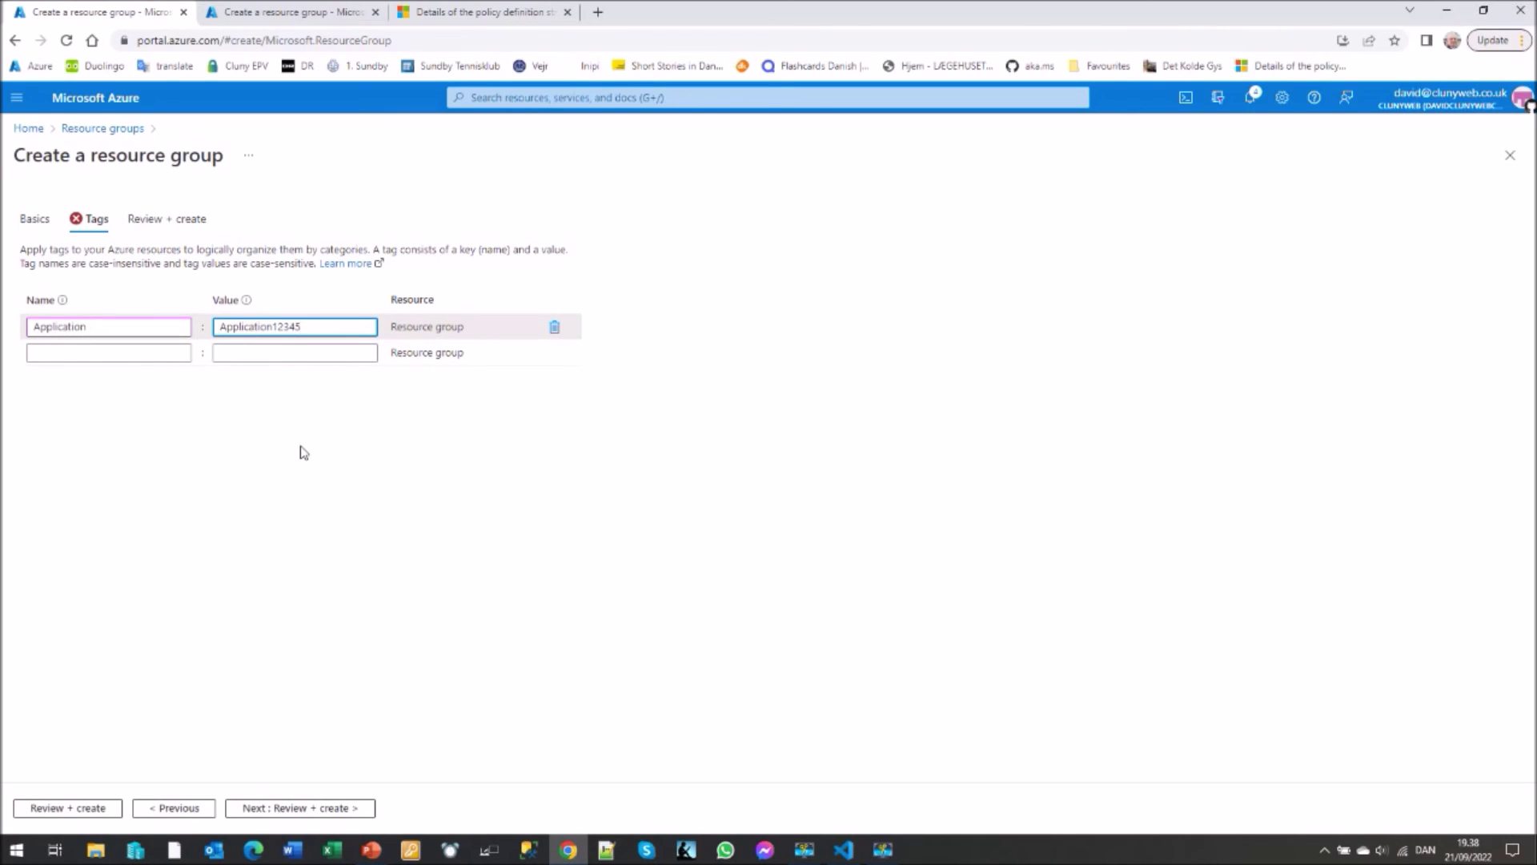
- Add a Created By tag set to the creator's name
left_click(116, 351)
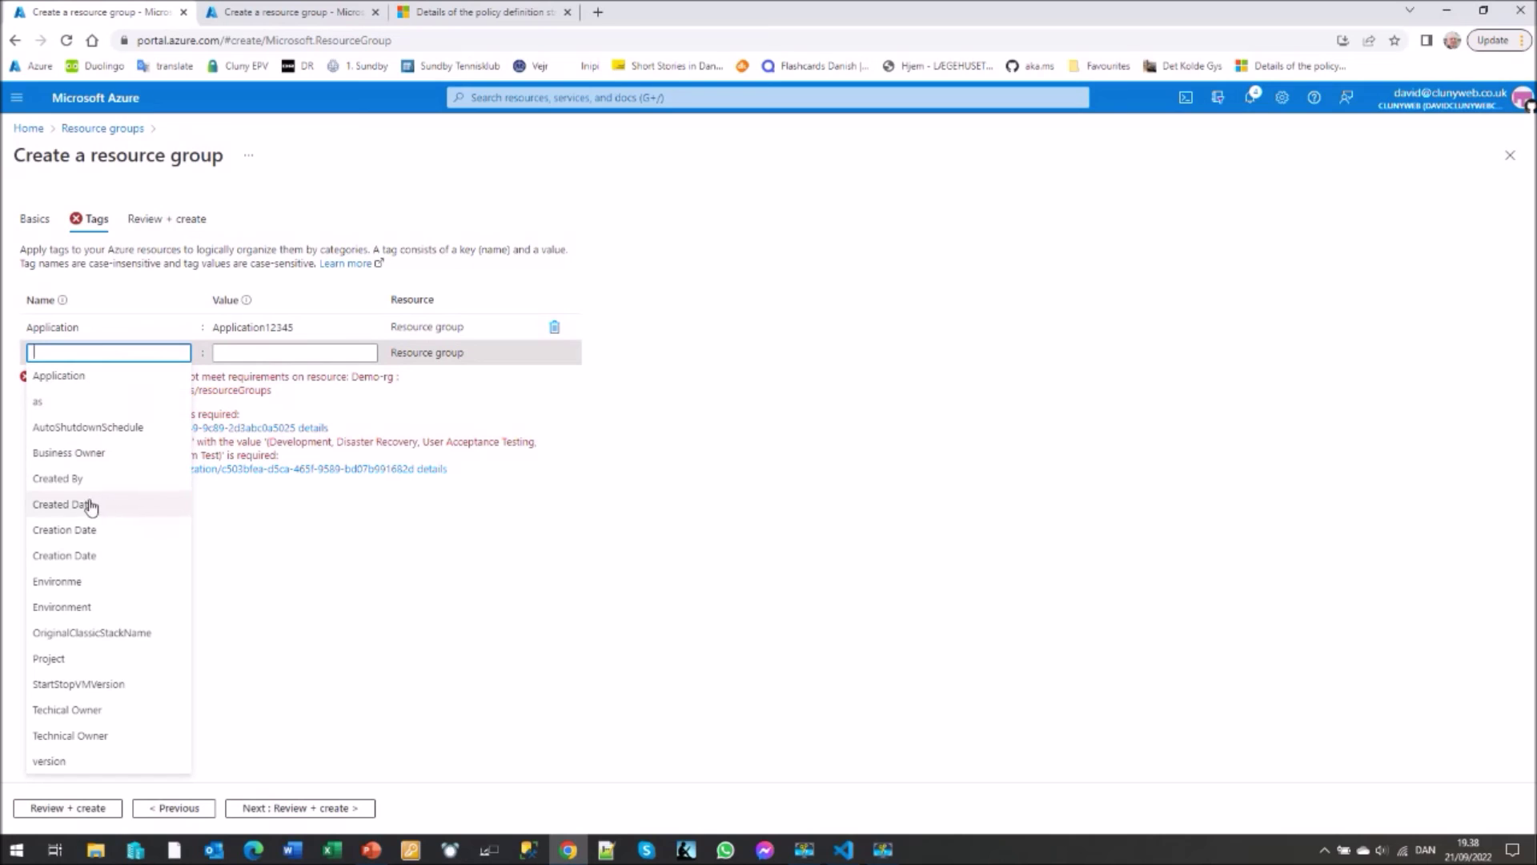
left_click(80, 478)
left_click(230, 353)
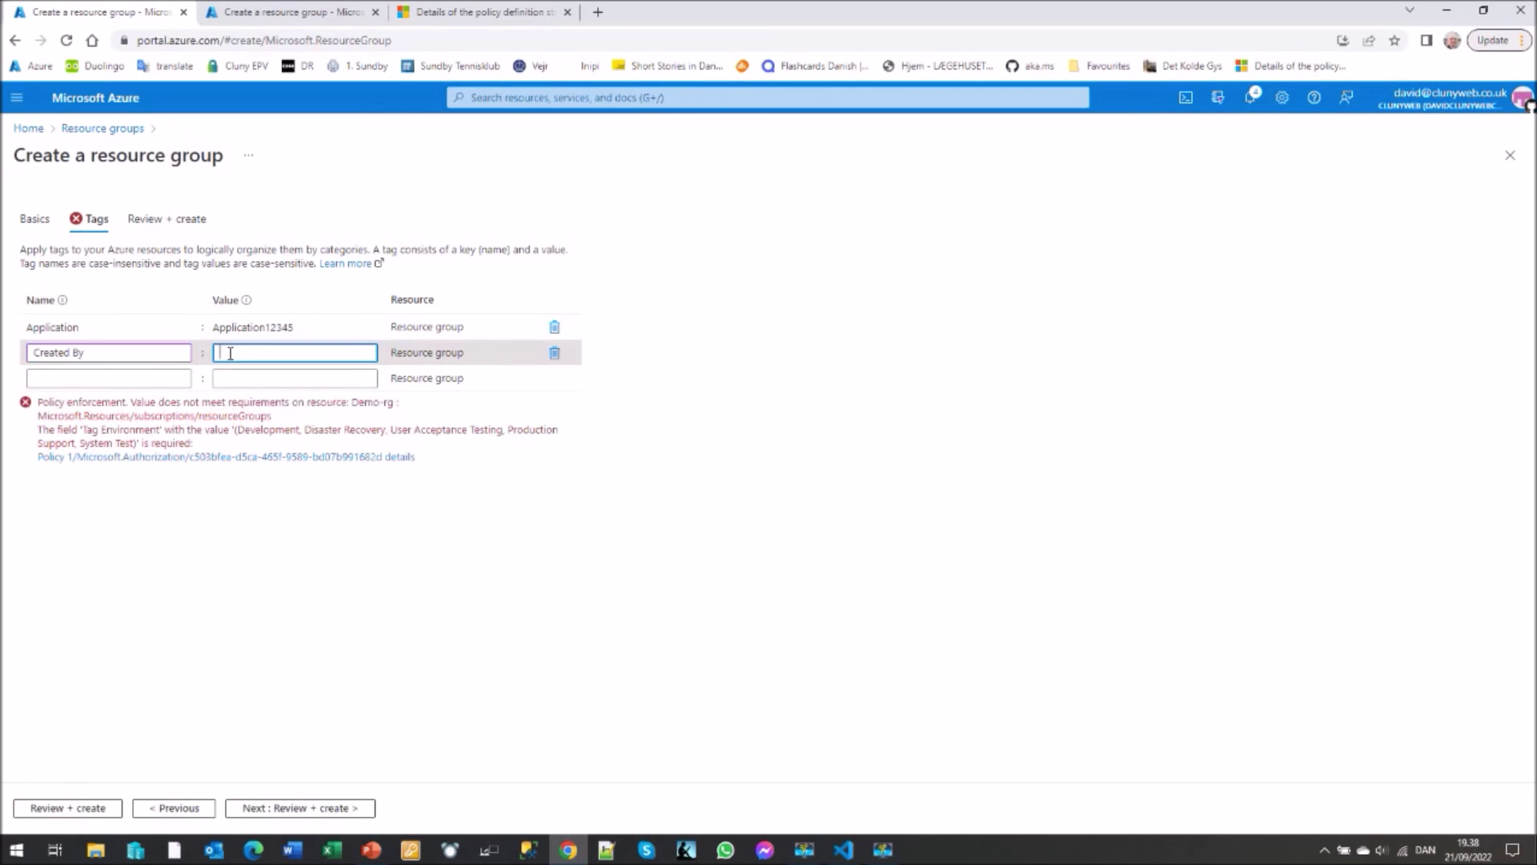
left_click(237, 377)
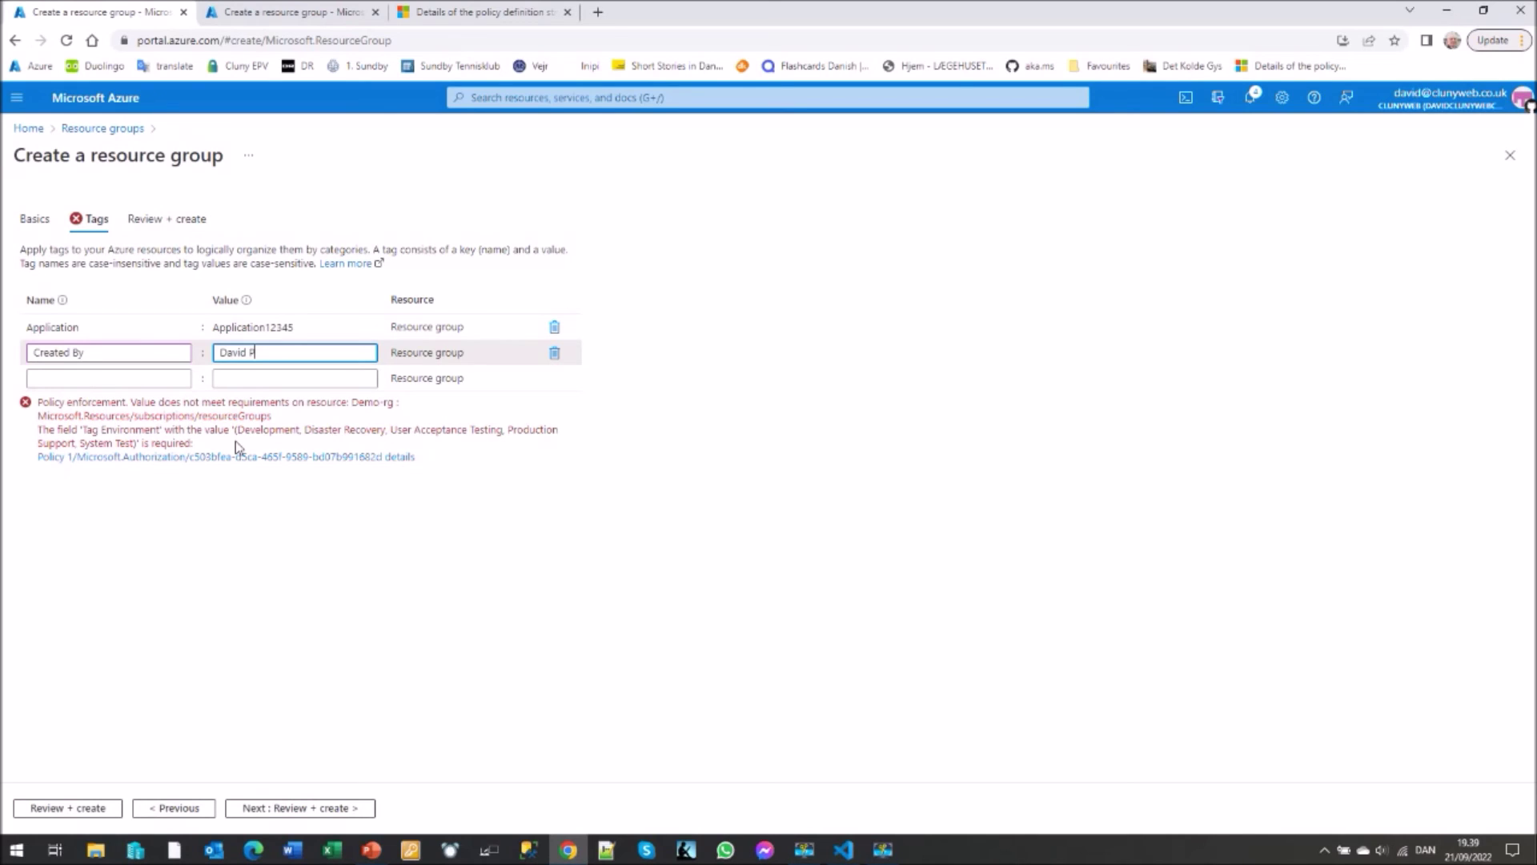
- Add the tag Environment = Development and re-run validation
left_click(142, 377)
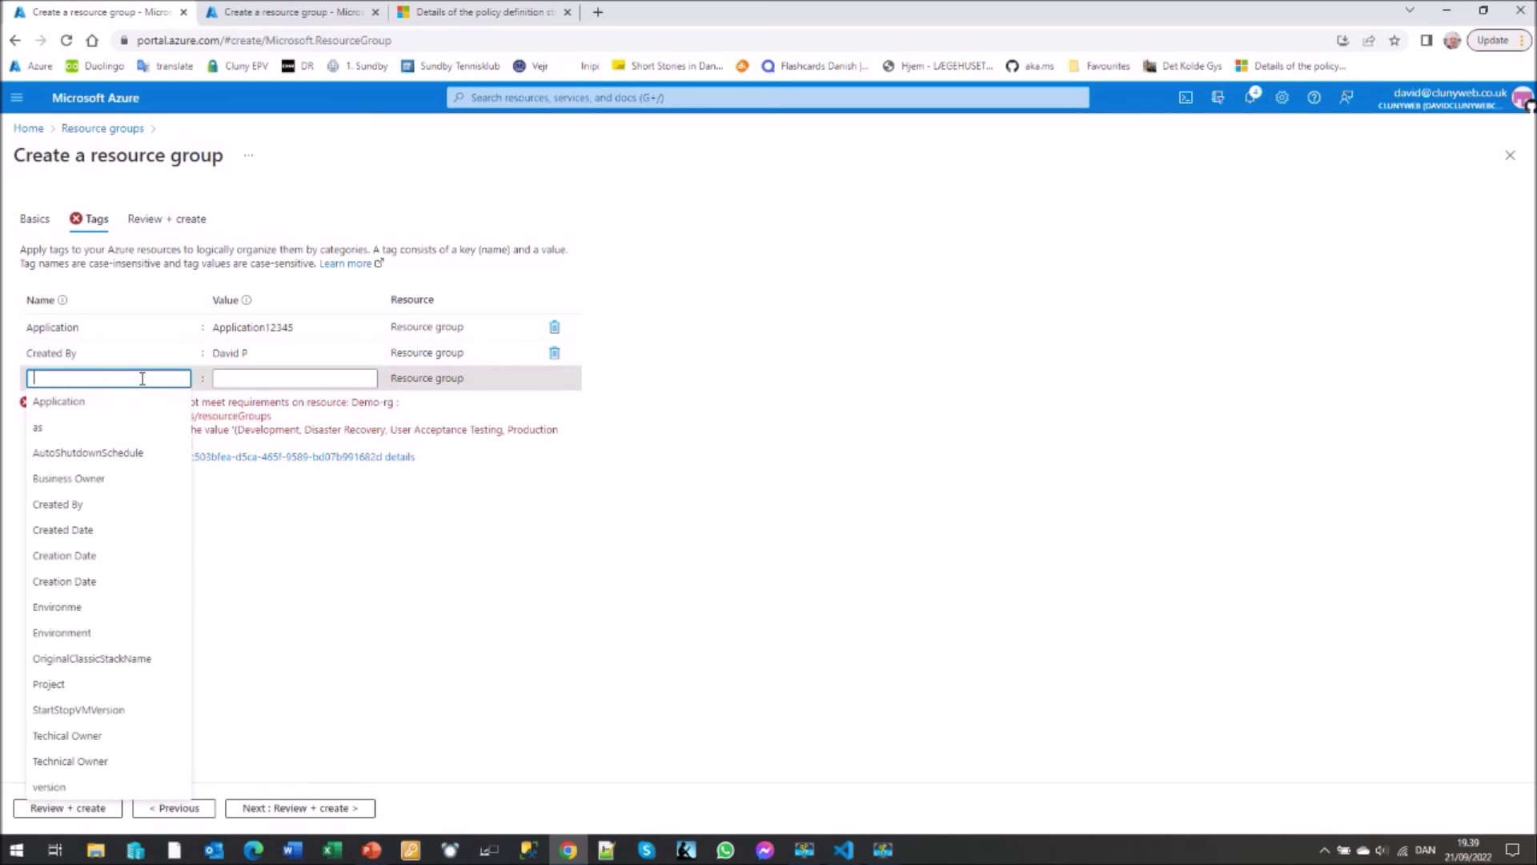
left_click(93, 631)
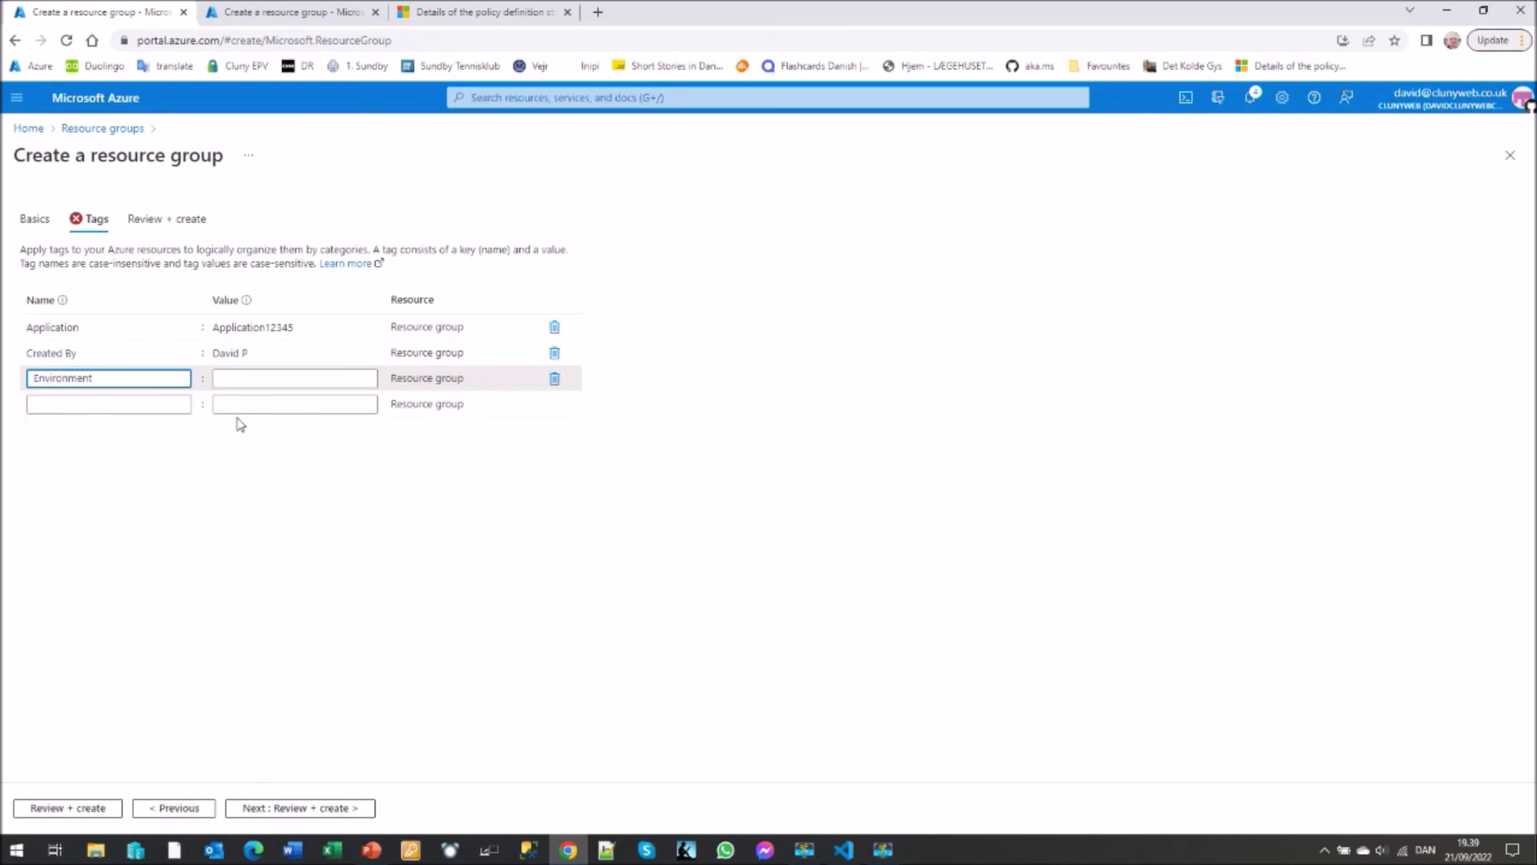
left_click(234, 375)
left_click(269, 402)
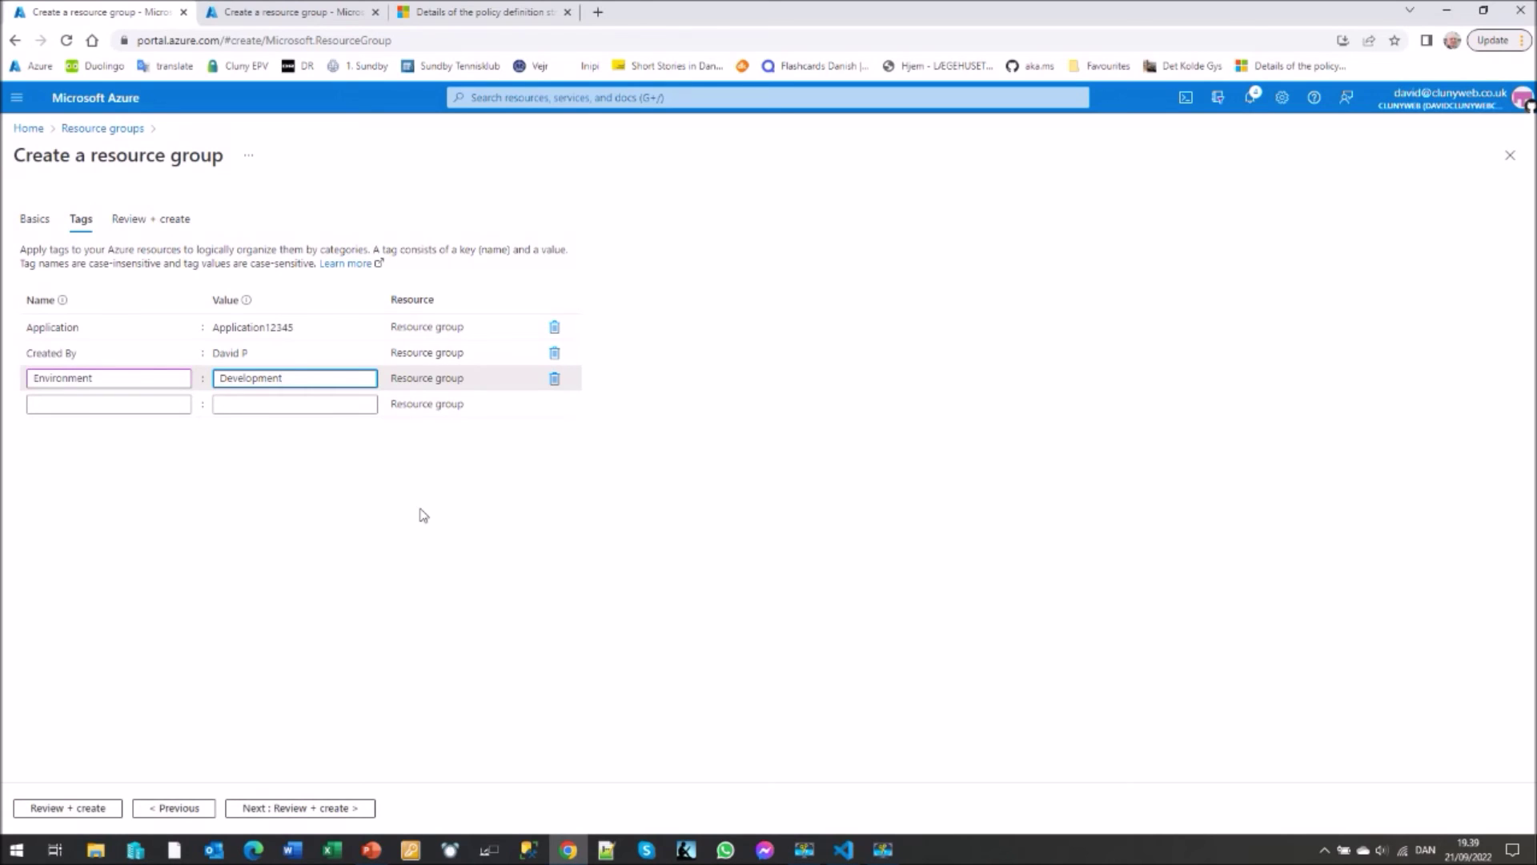
left_click(149, 221)
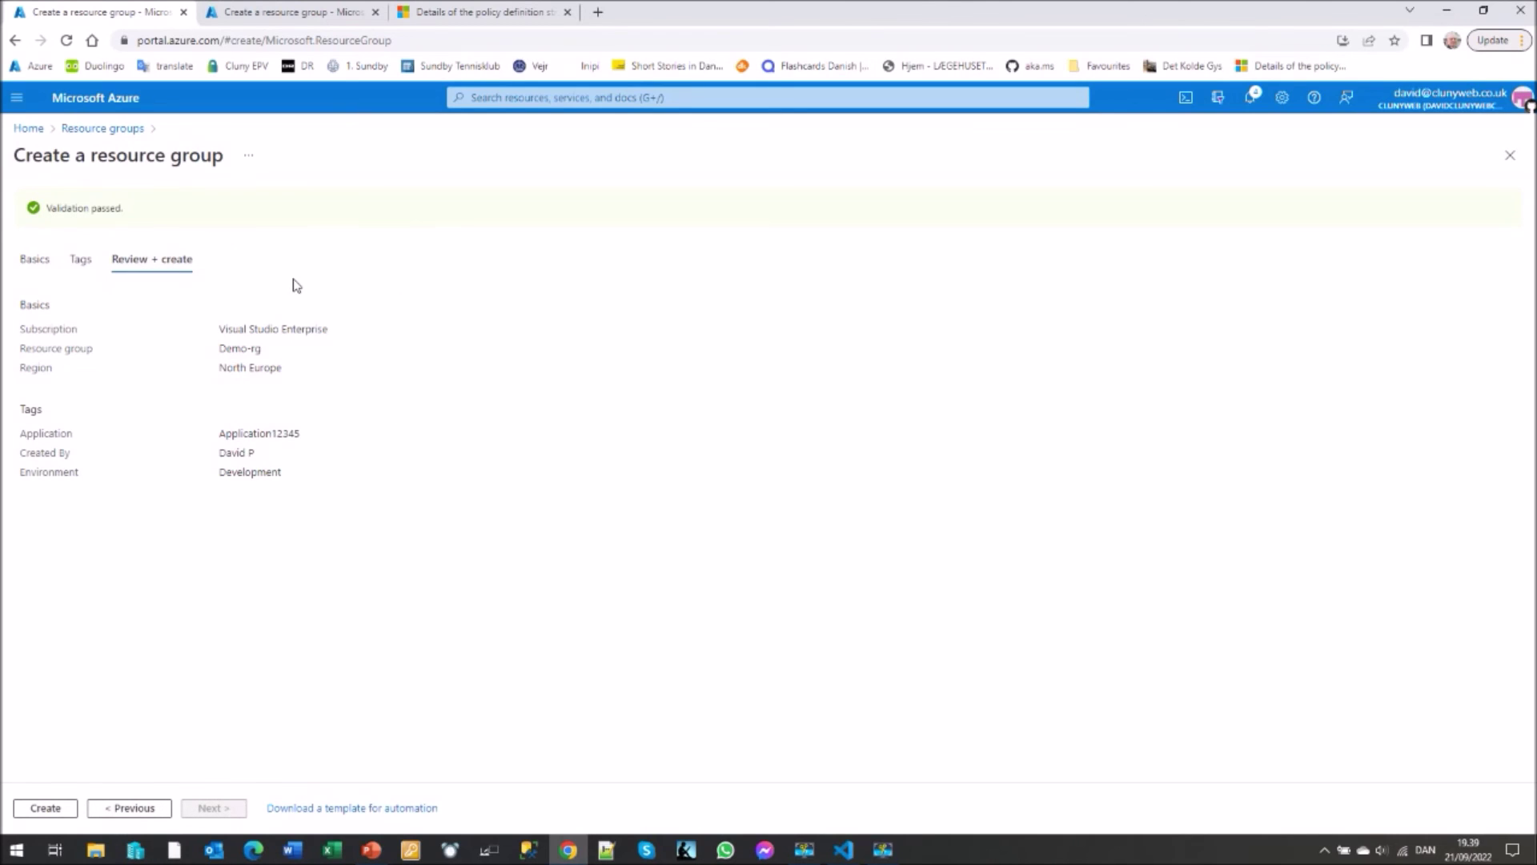
- Create Demo-rg and open its overview showing the auto-added Creation Date tag 2022-09-21
left_click(44, 811)
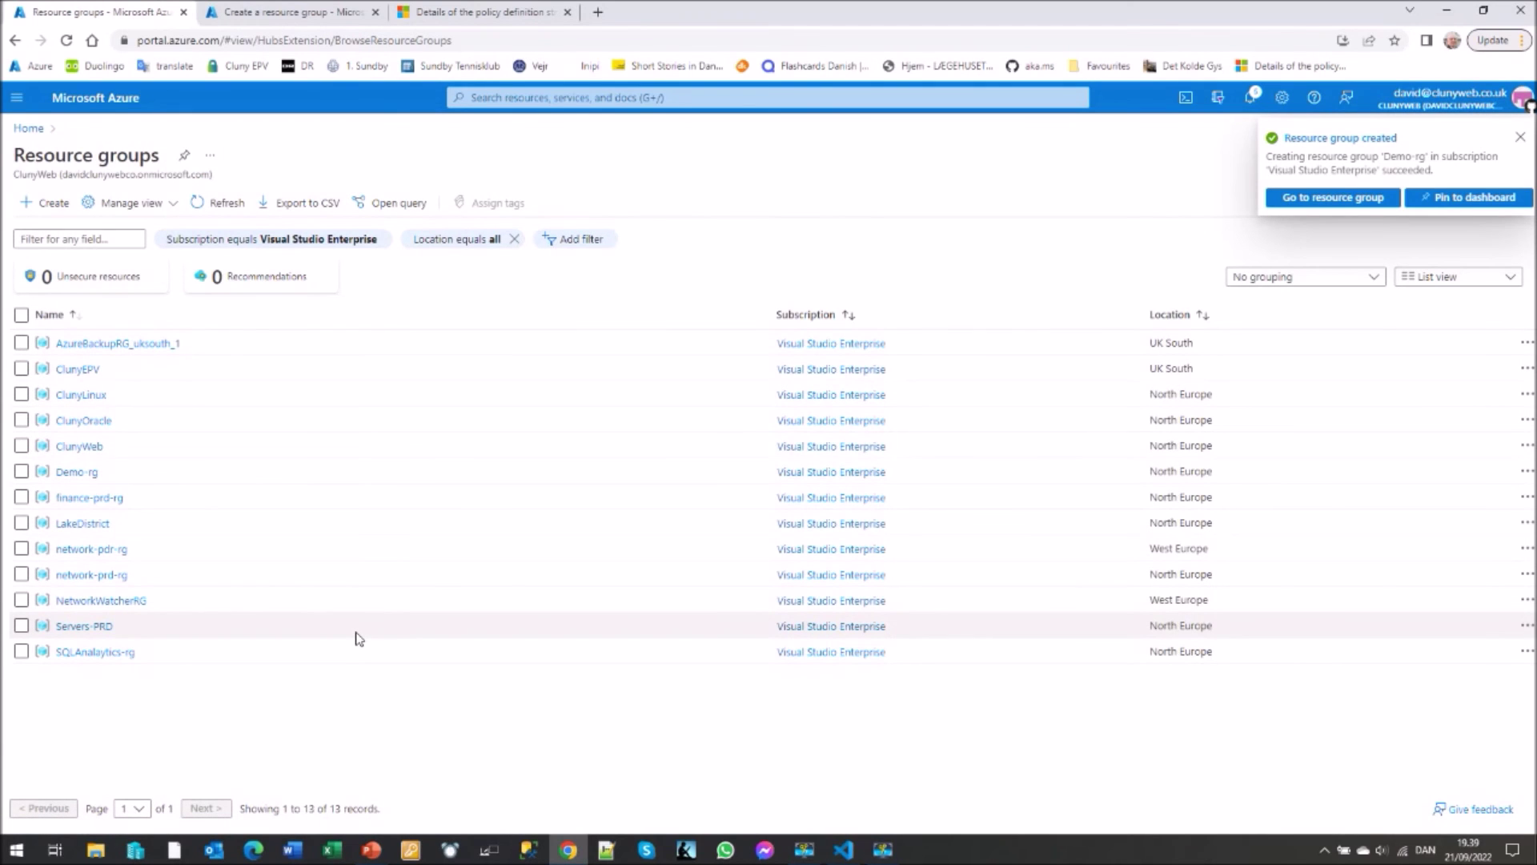
left_click(1329, 200)
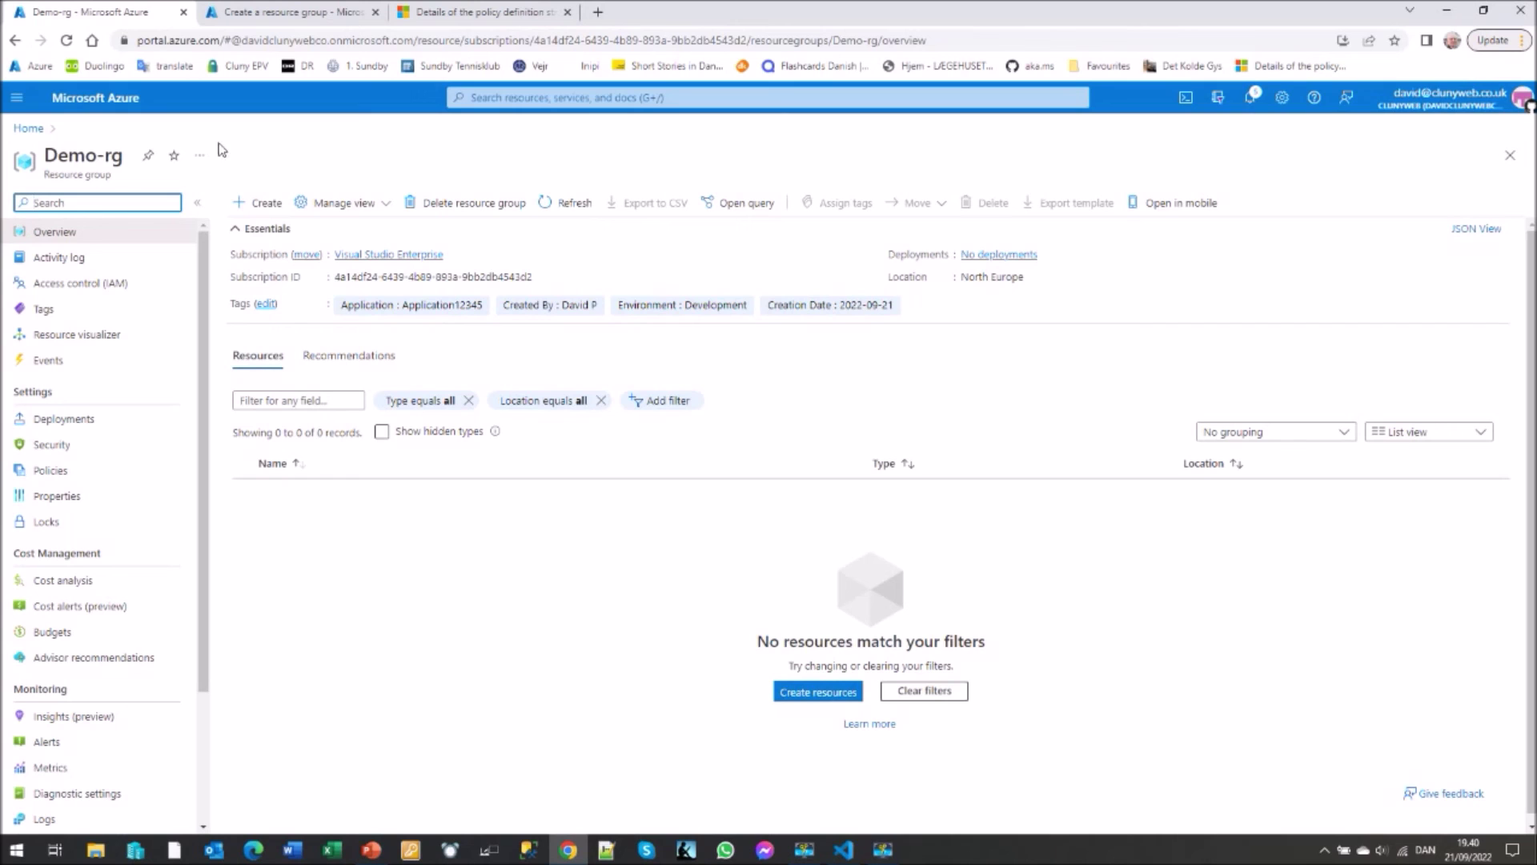
- Filter Policy definitions to initiatives and edit 'Tag Definition Initiative - Require Tags on a Resource'
left_click(30, 135)
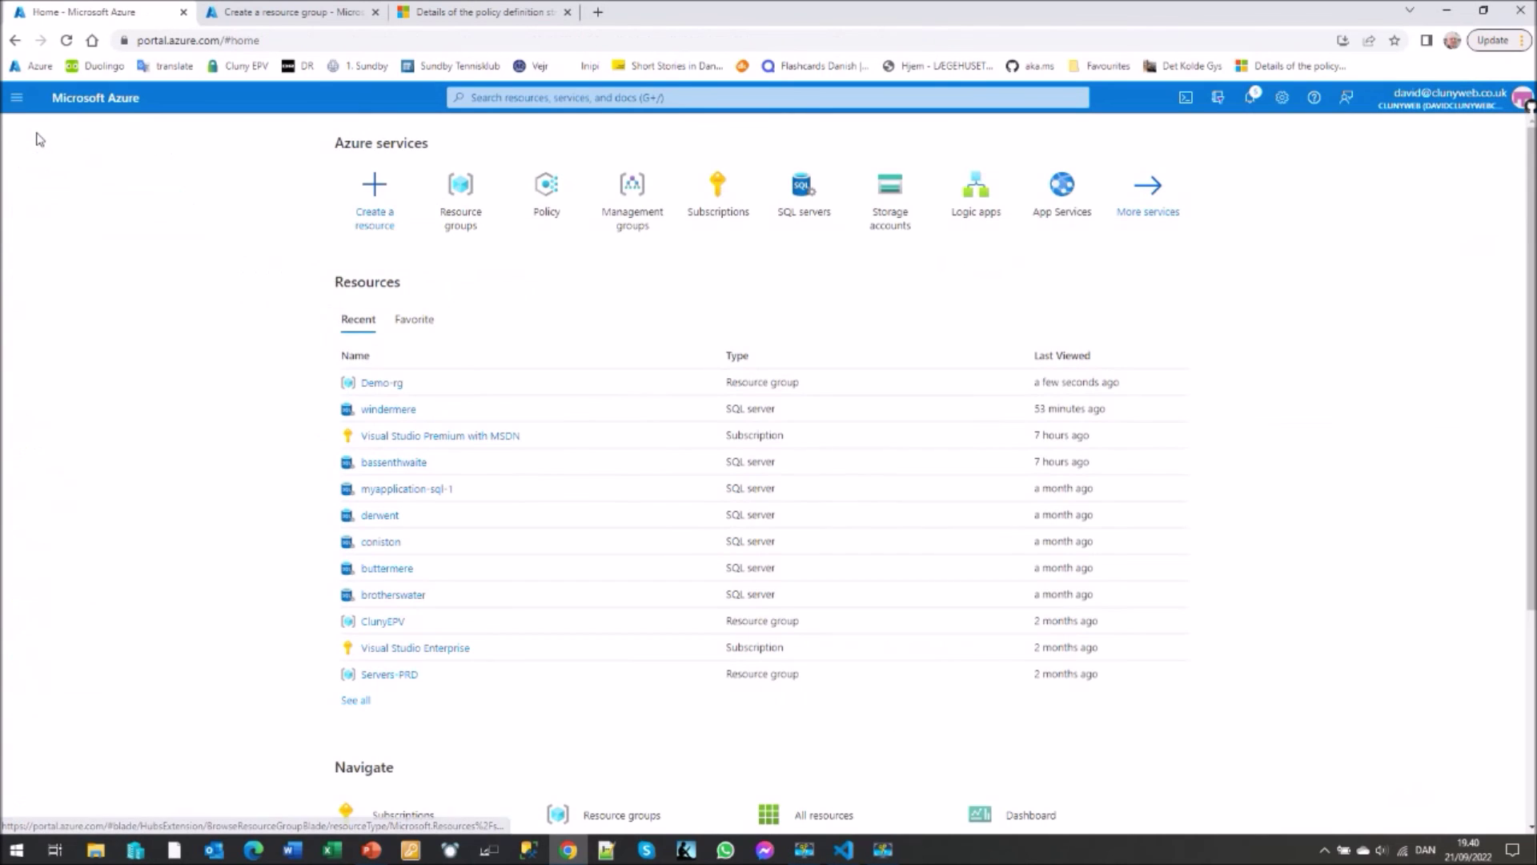
left_click(547, 199)
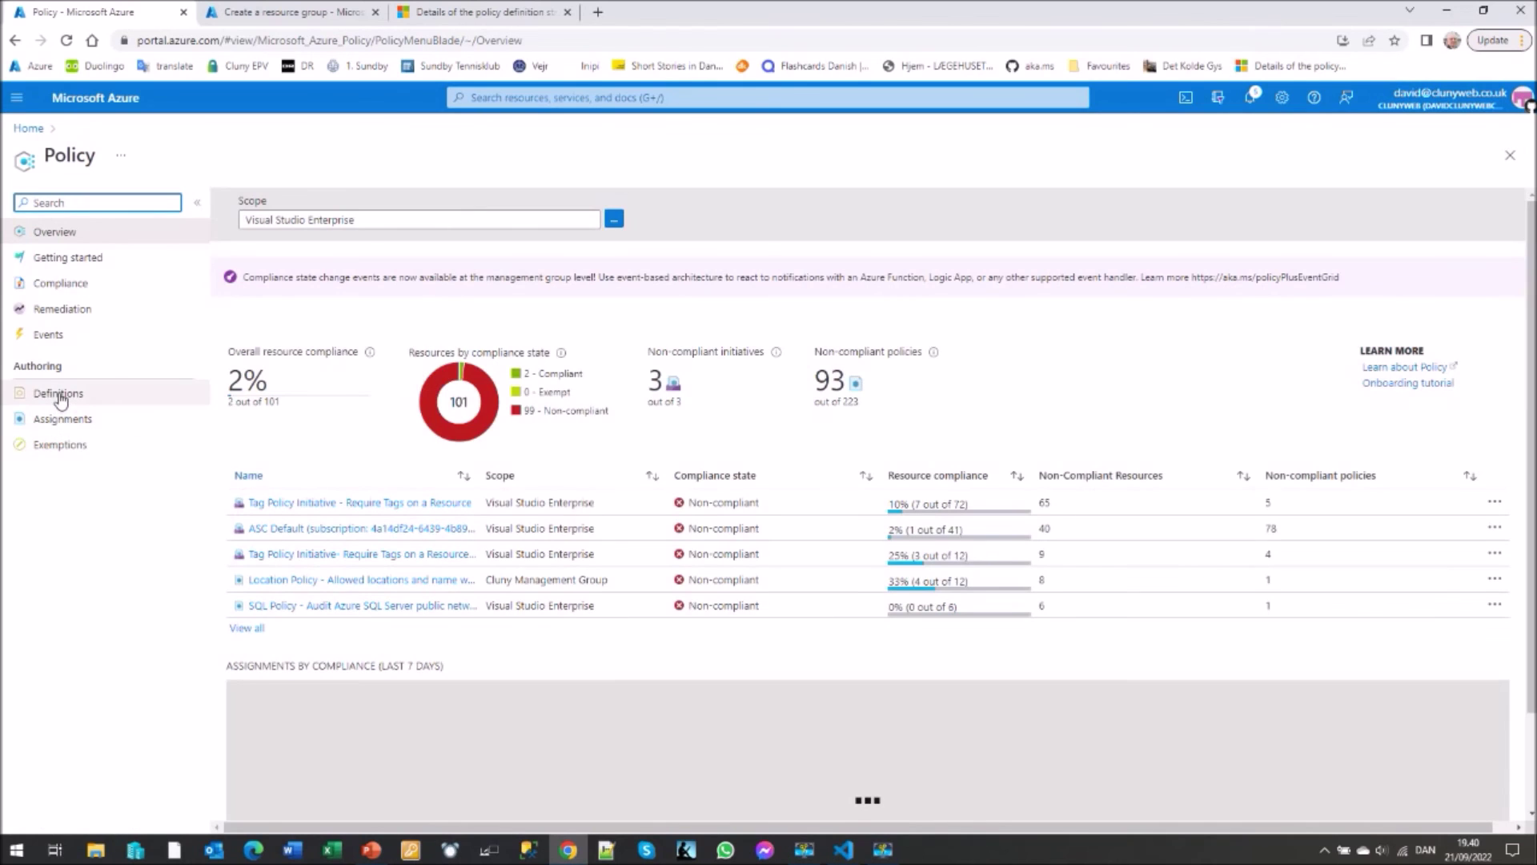
left_click(58, 396)
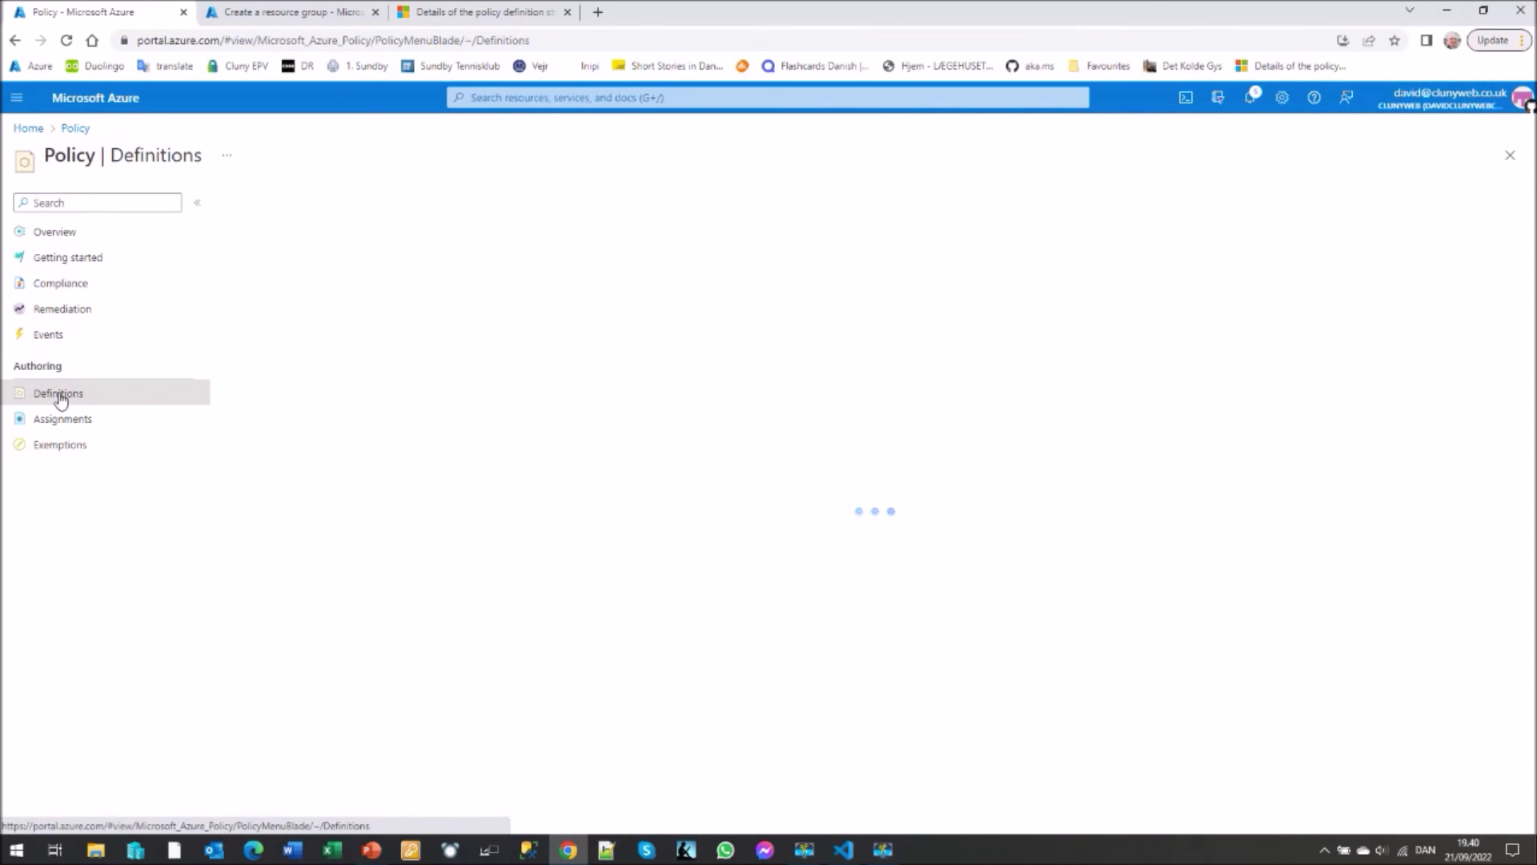
left_click(520, 261)
left_click(495, 313)
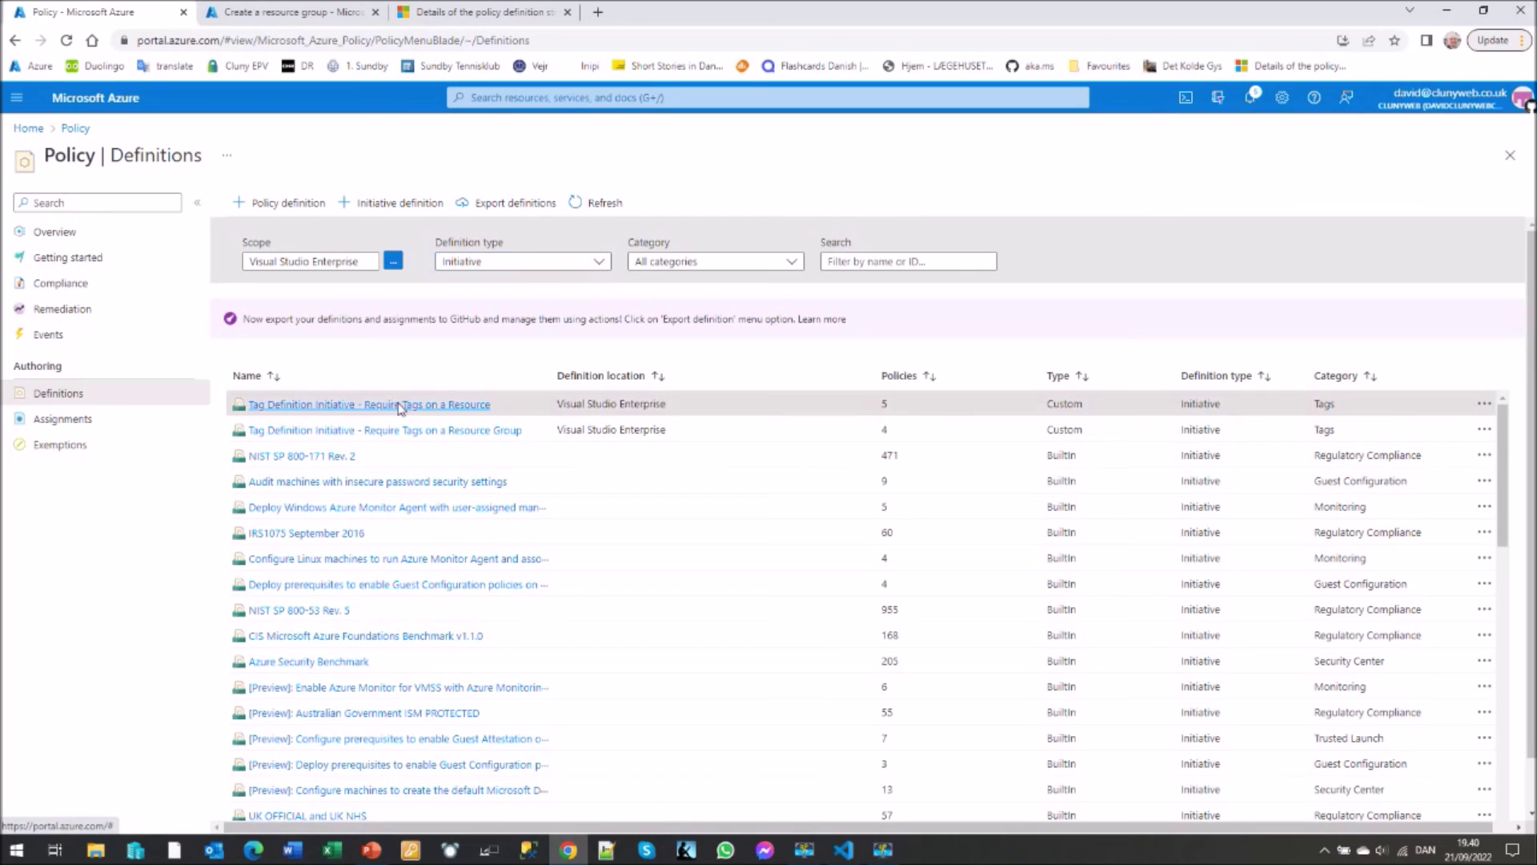
left_click(400, 406)
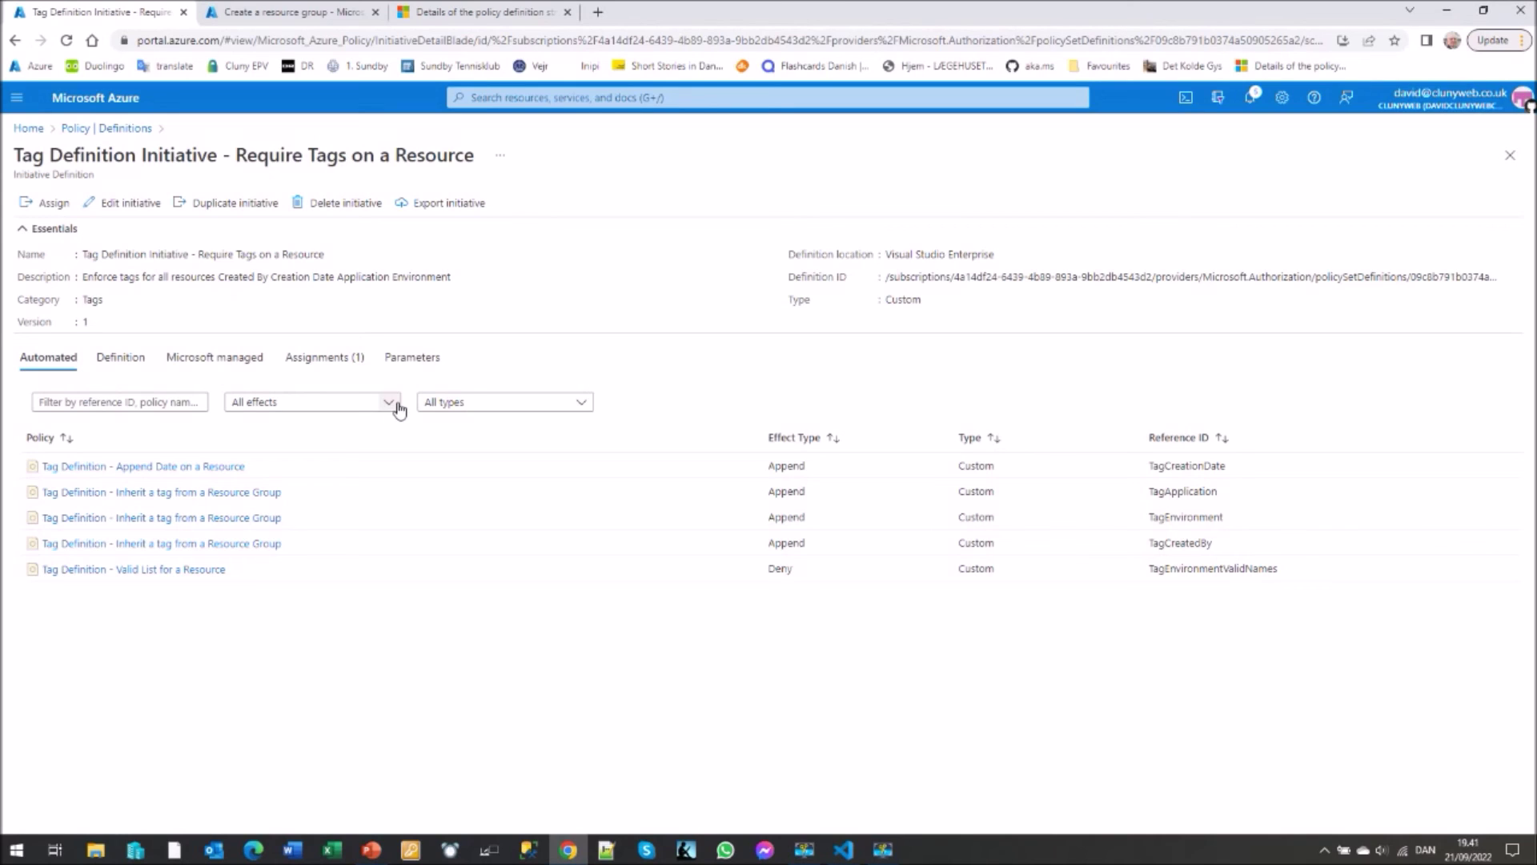
left_click(128, 203)
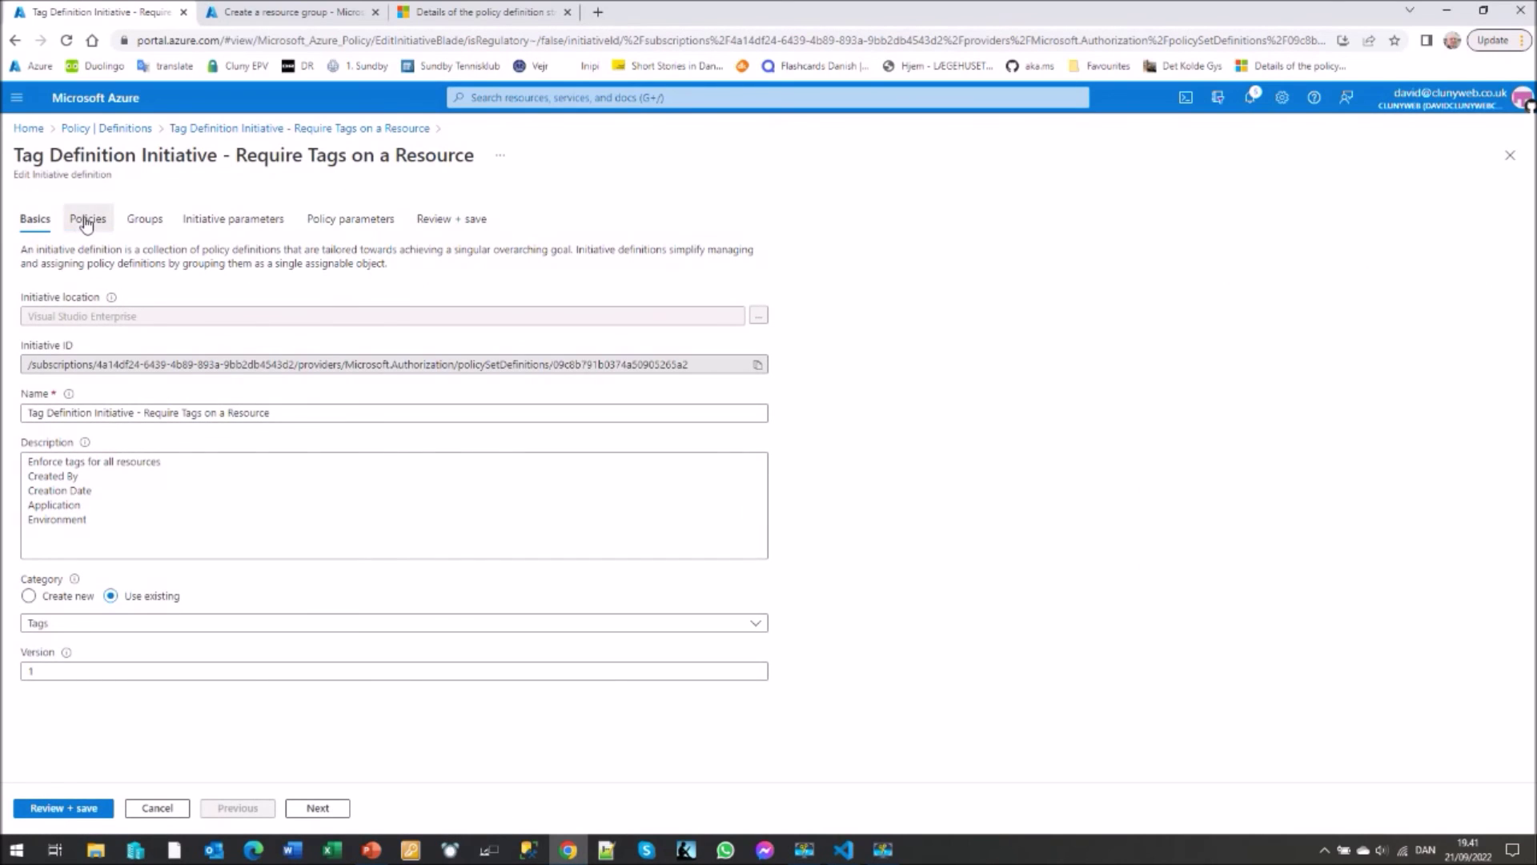
- Review the initiative's policies and TagApplication's JSON definition, then view the ValidEnvironments parameter
left_click(87, 221)
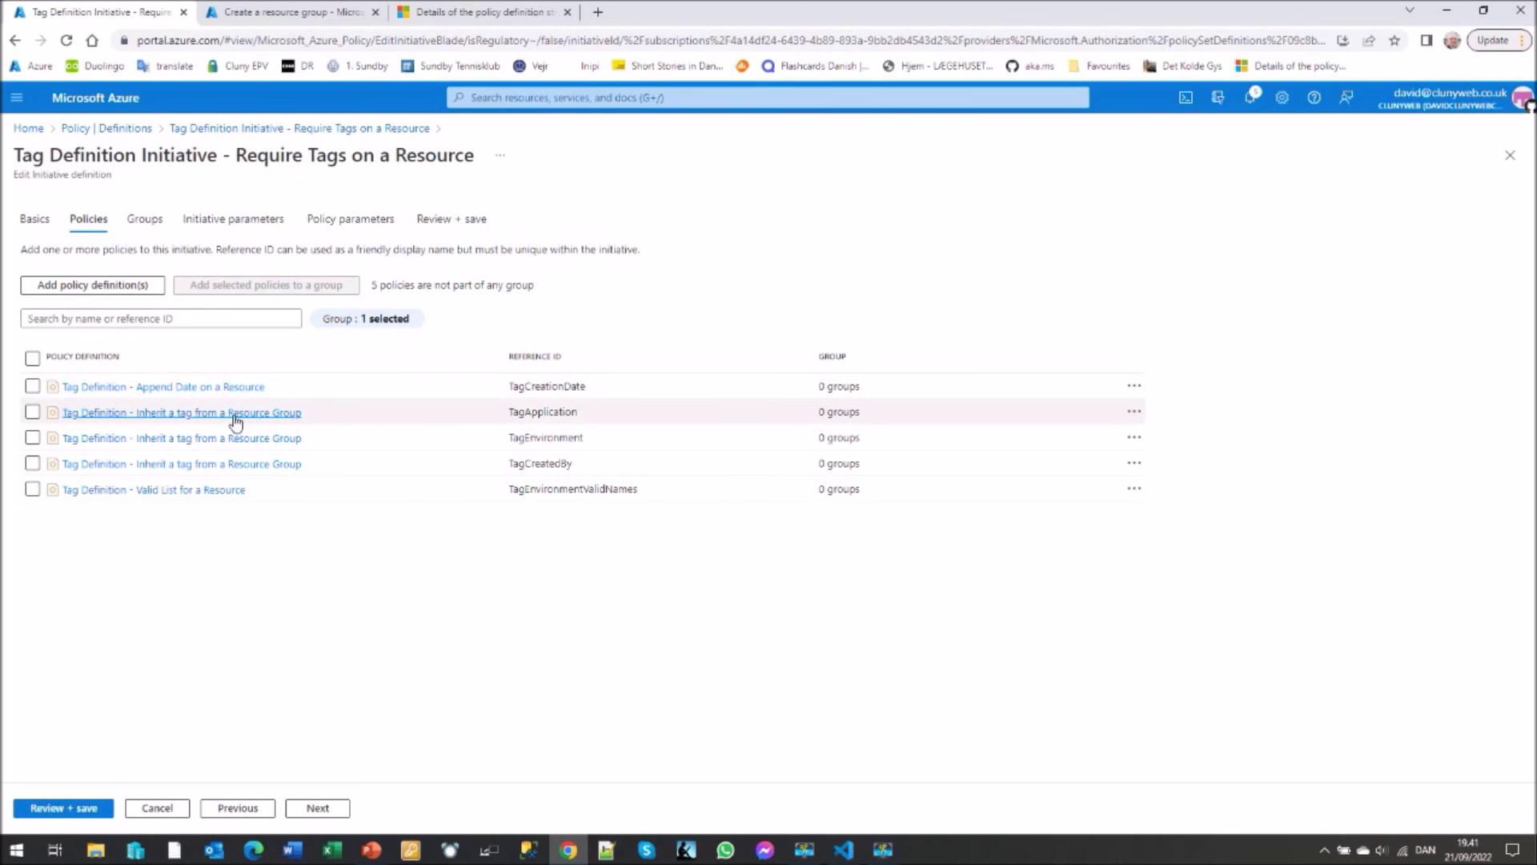
left_click(1136, 414)
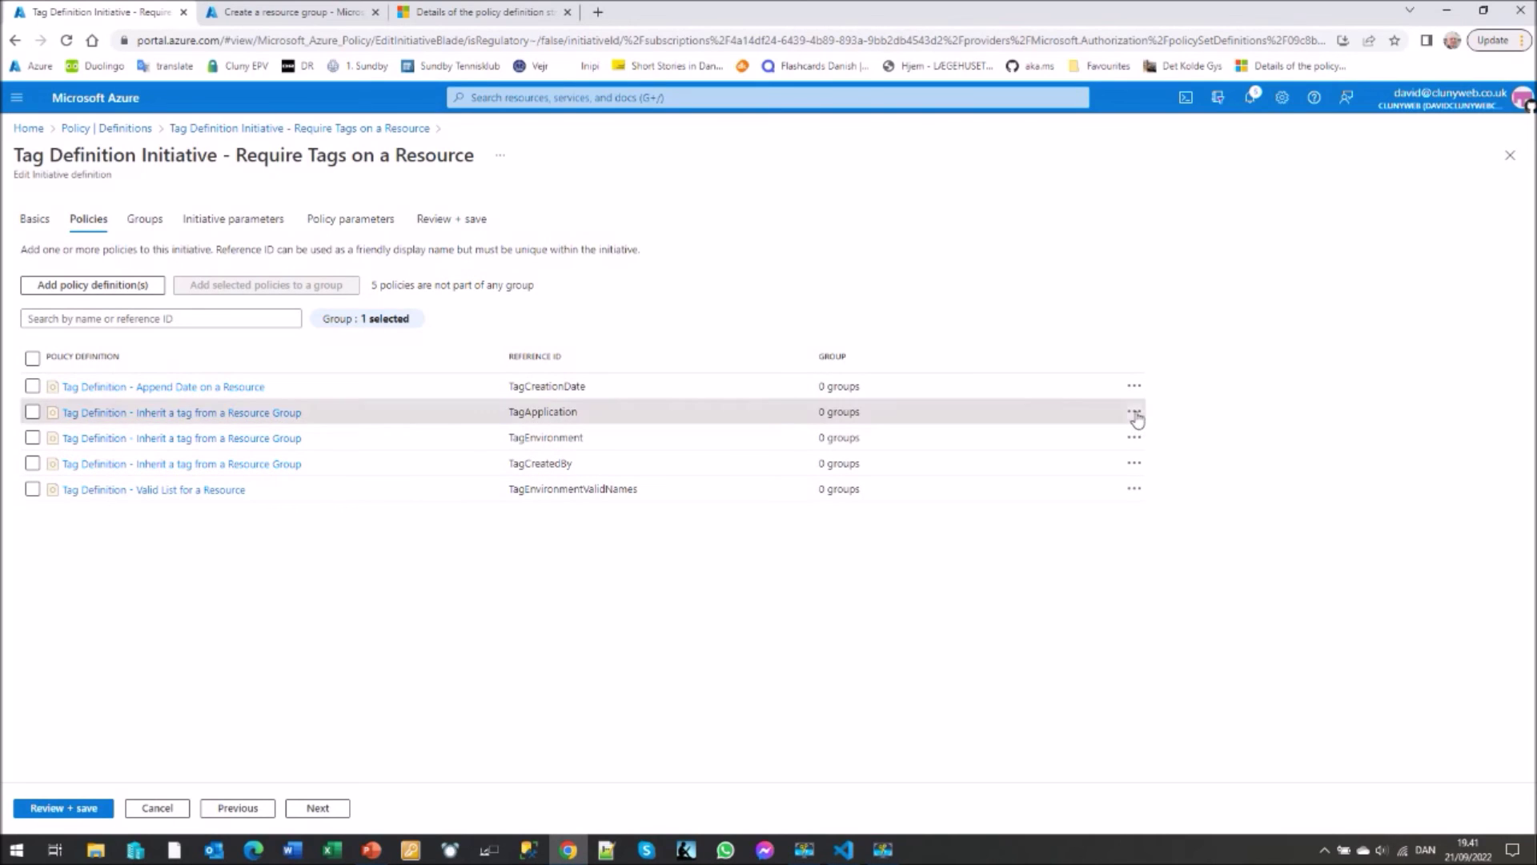
left_click(1209, 424)
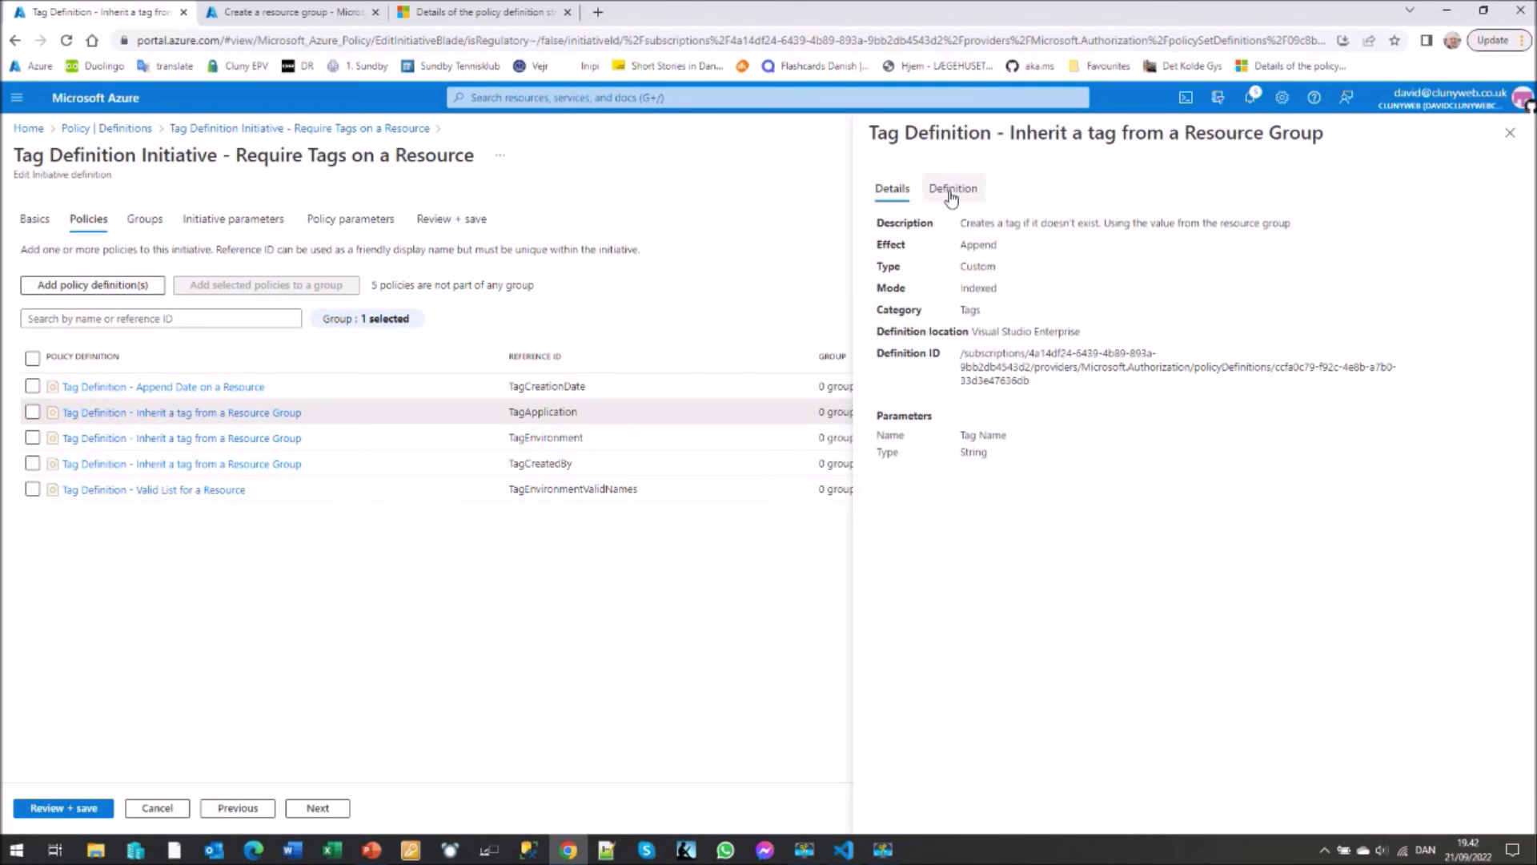
left_click(952, 197)
scroll(1346, 451, "down", 2)
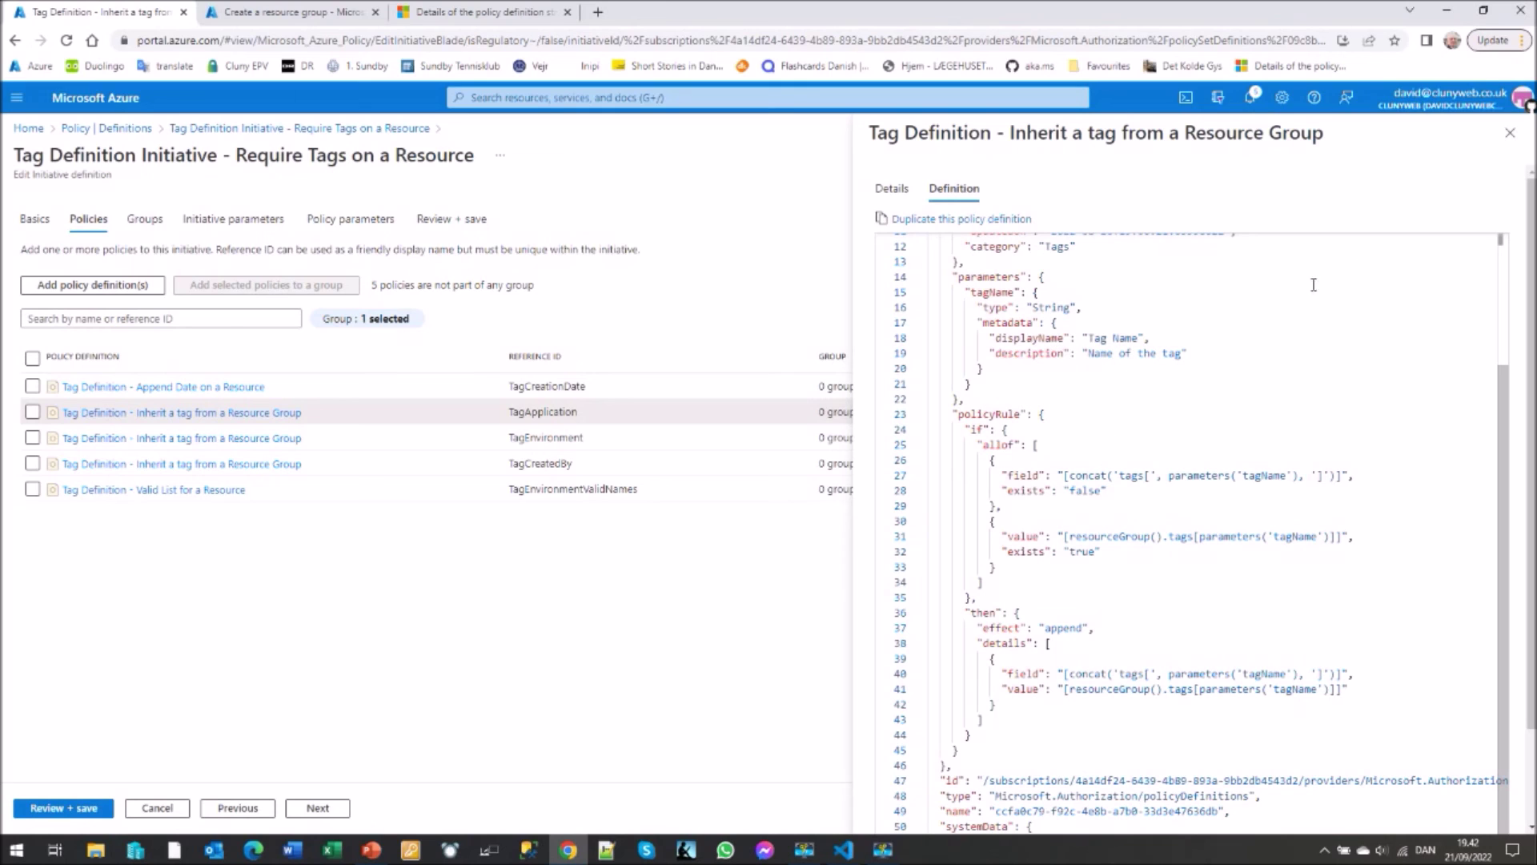
left_click(1510, 133)
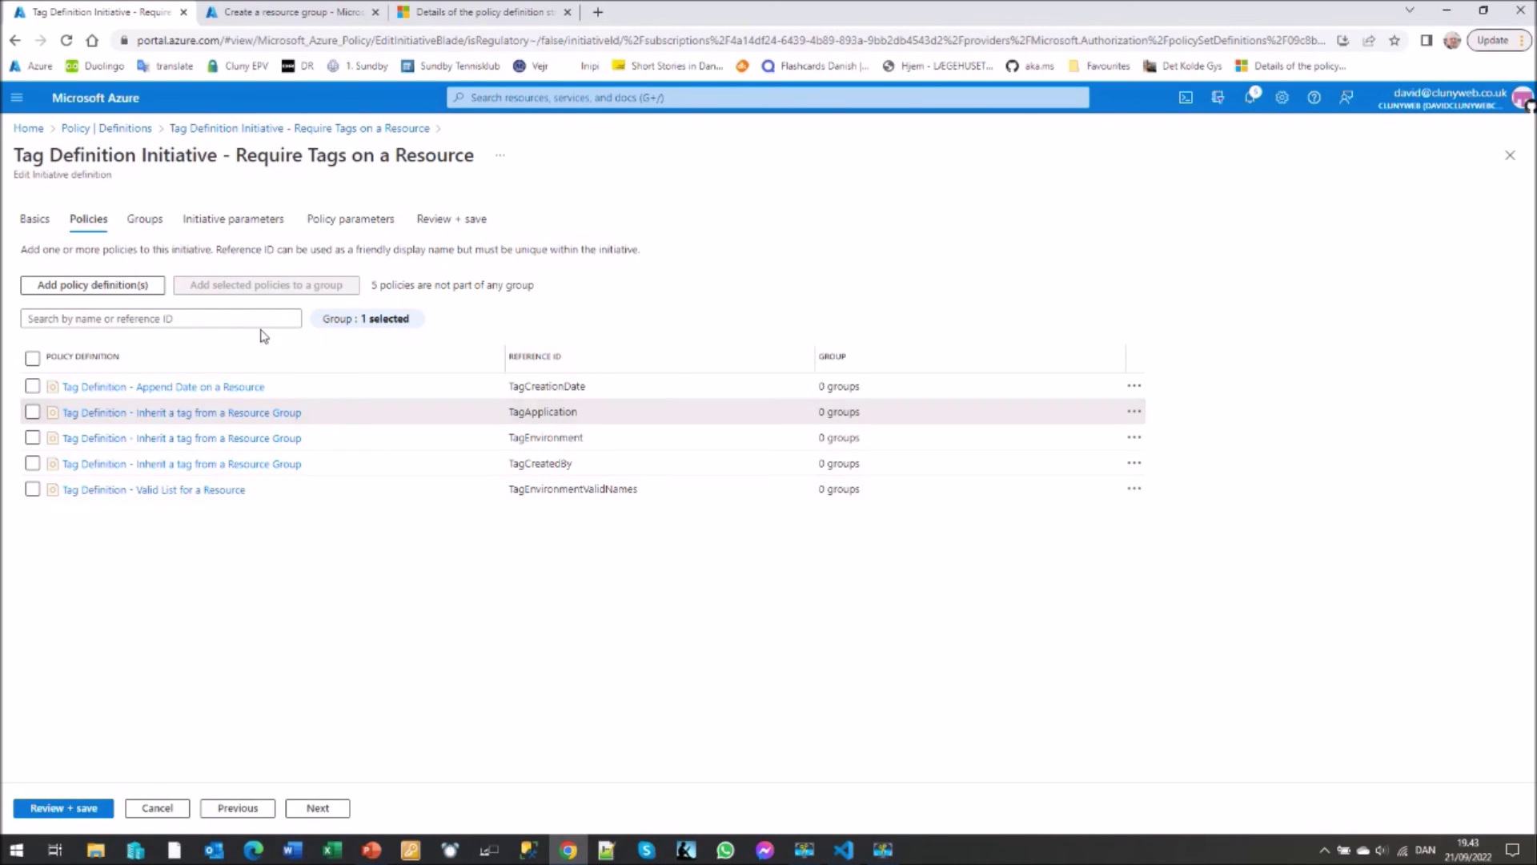
left_click(222, 225)
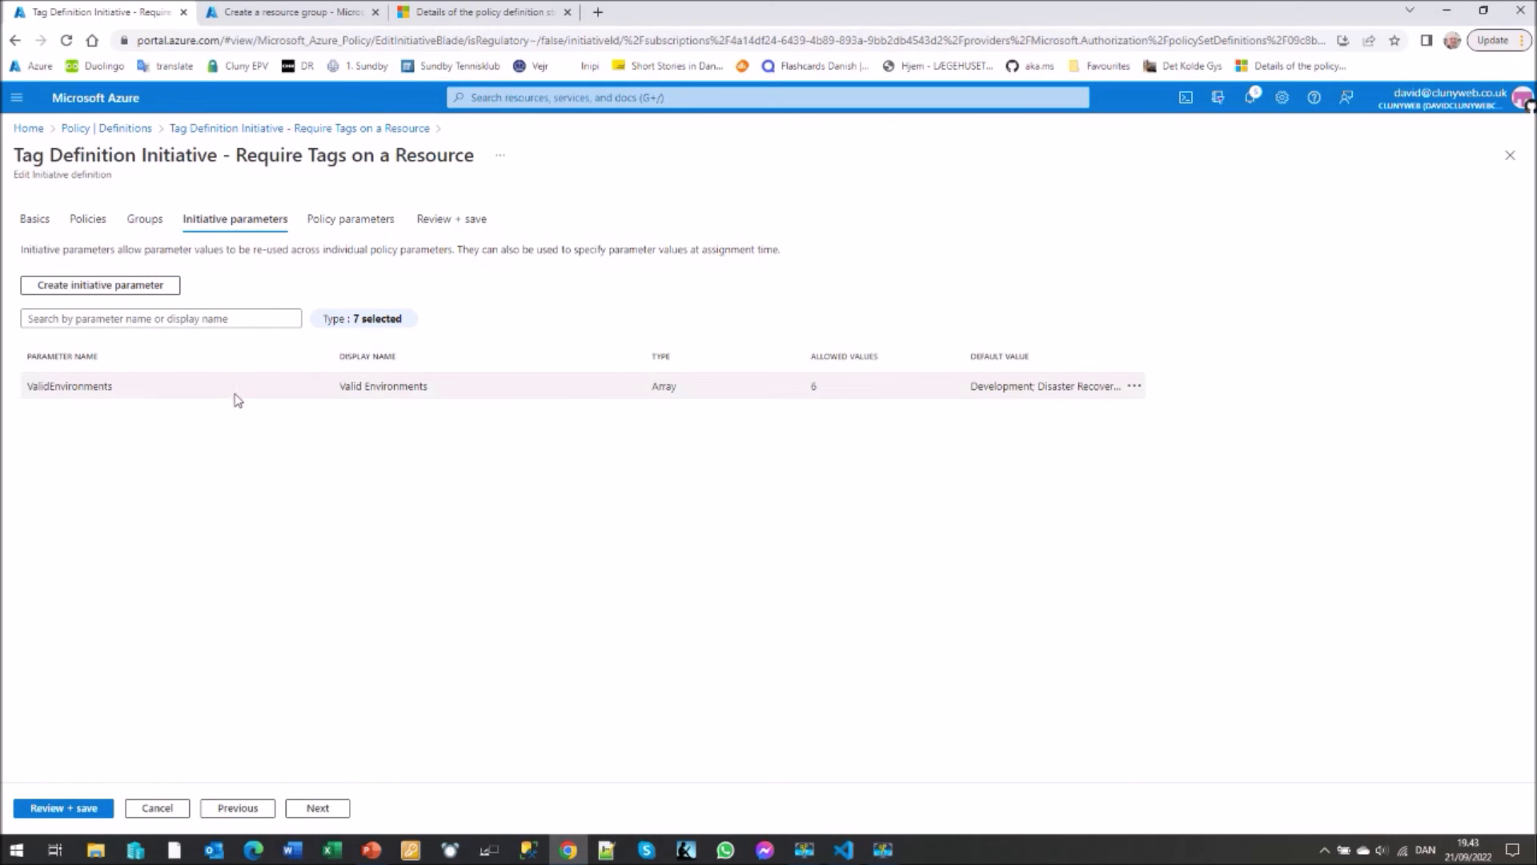
- Inspect the ValidEnvironments and per-policy parameters without changes, then open the Policy Assignments list
left_click(1135, 387)
left_click(1180, 405)
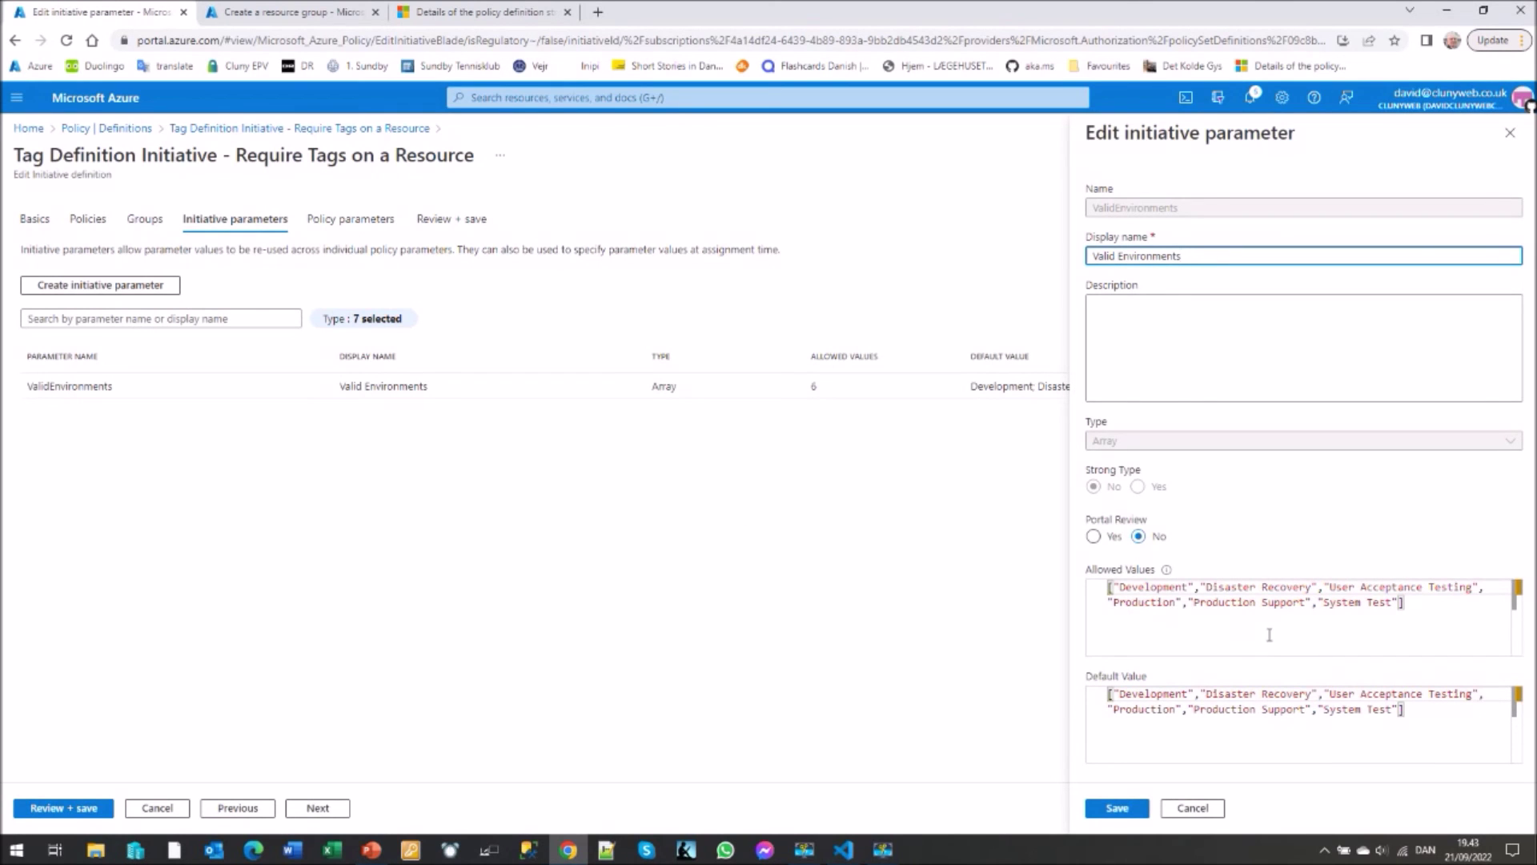
left_click(1509, 134)
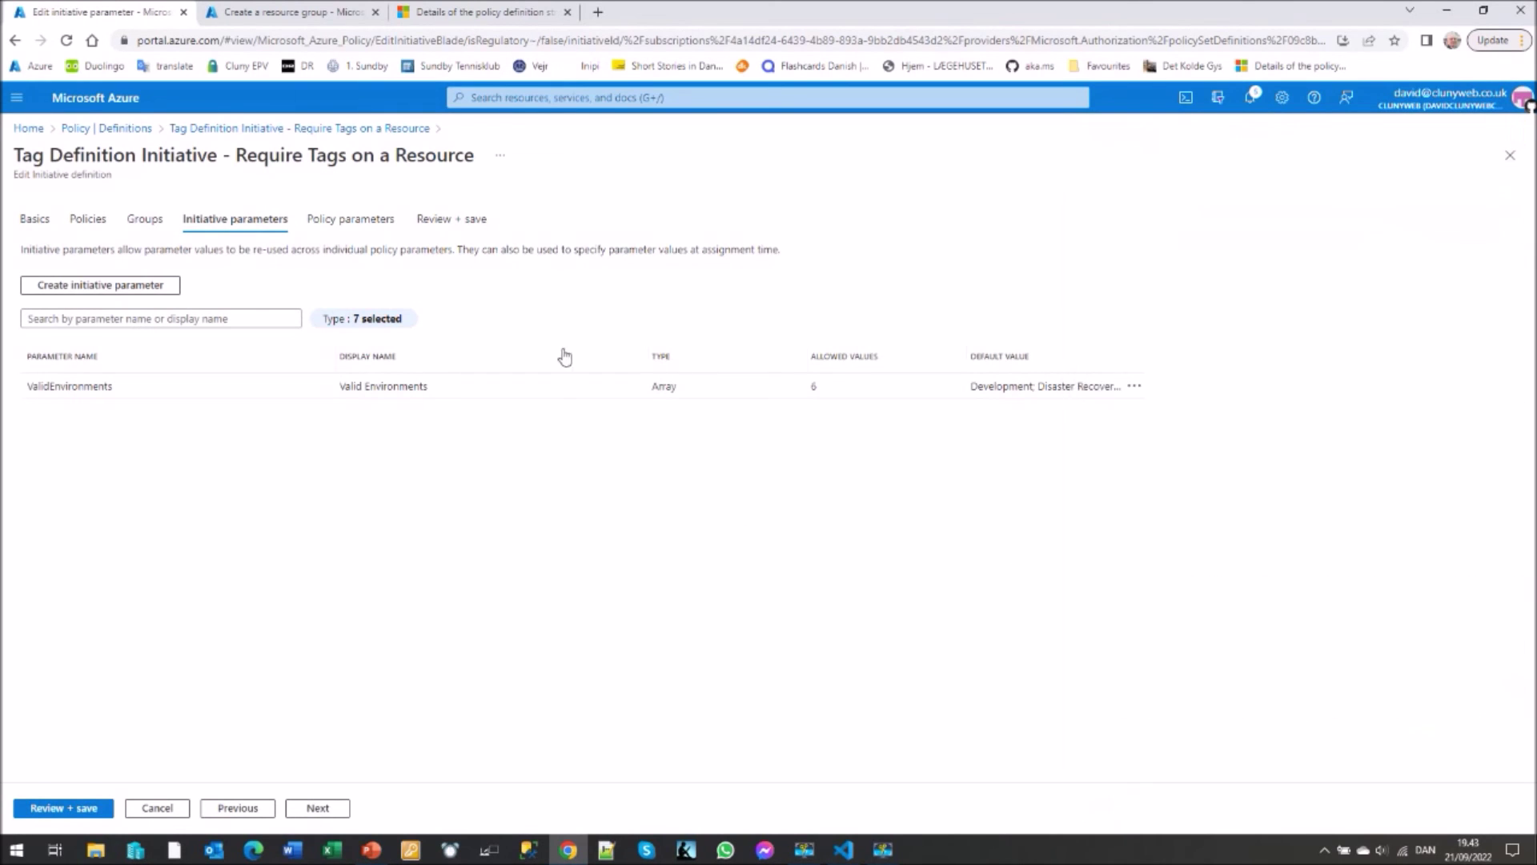
left_click(347, 221)
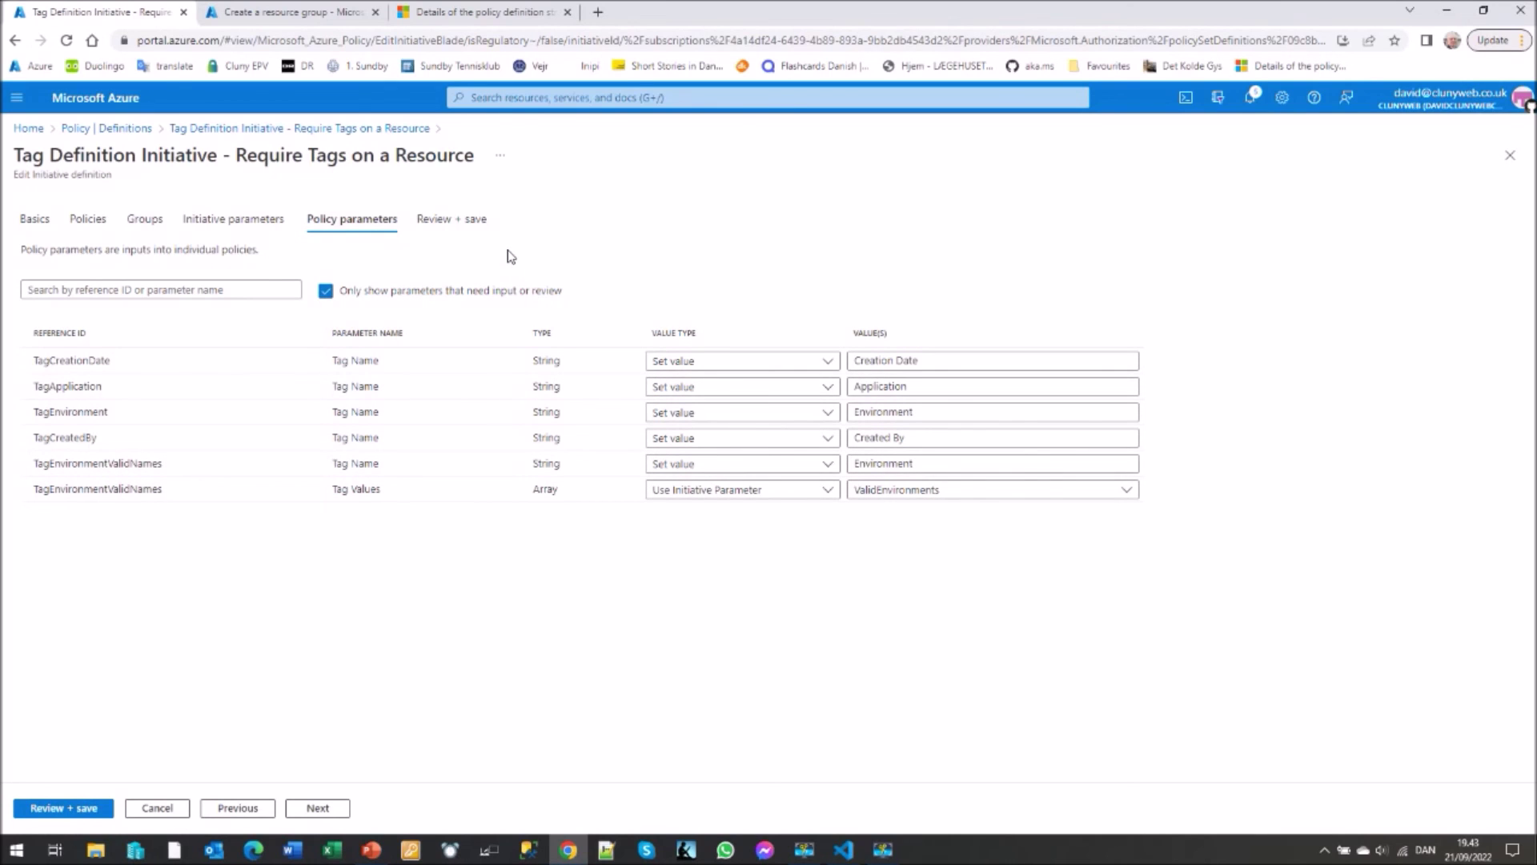
left_click(115, 133)
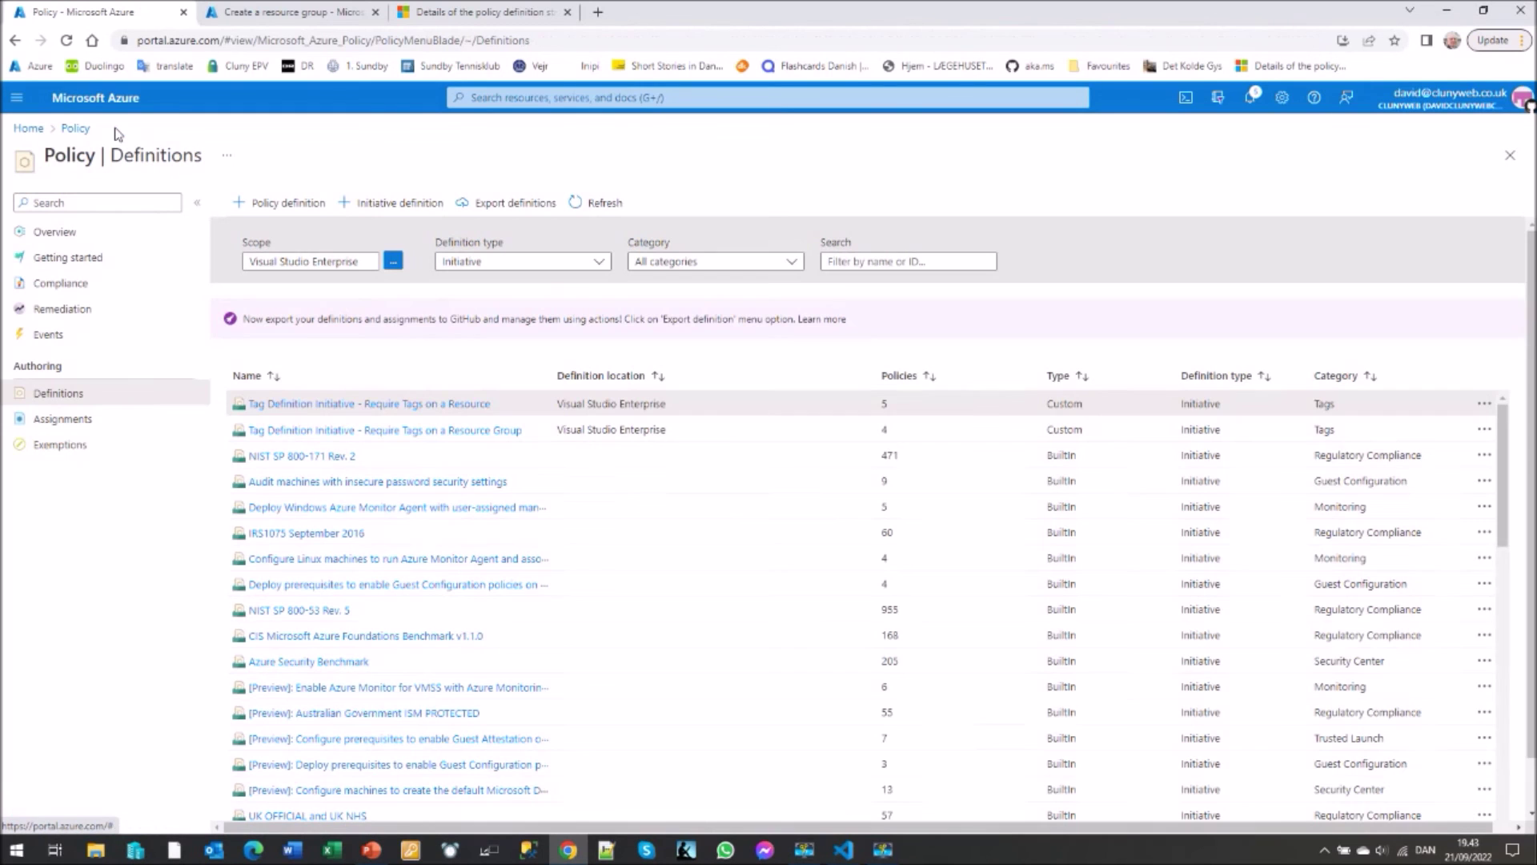
left_click(62, 423)
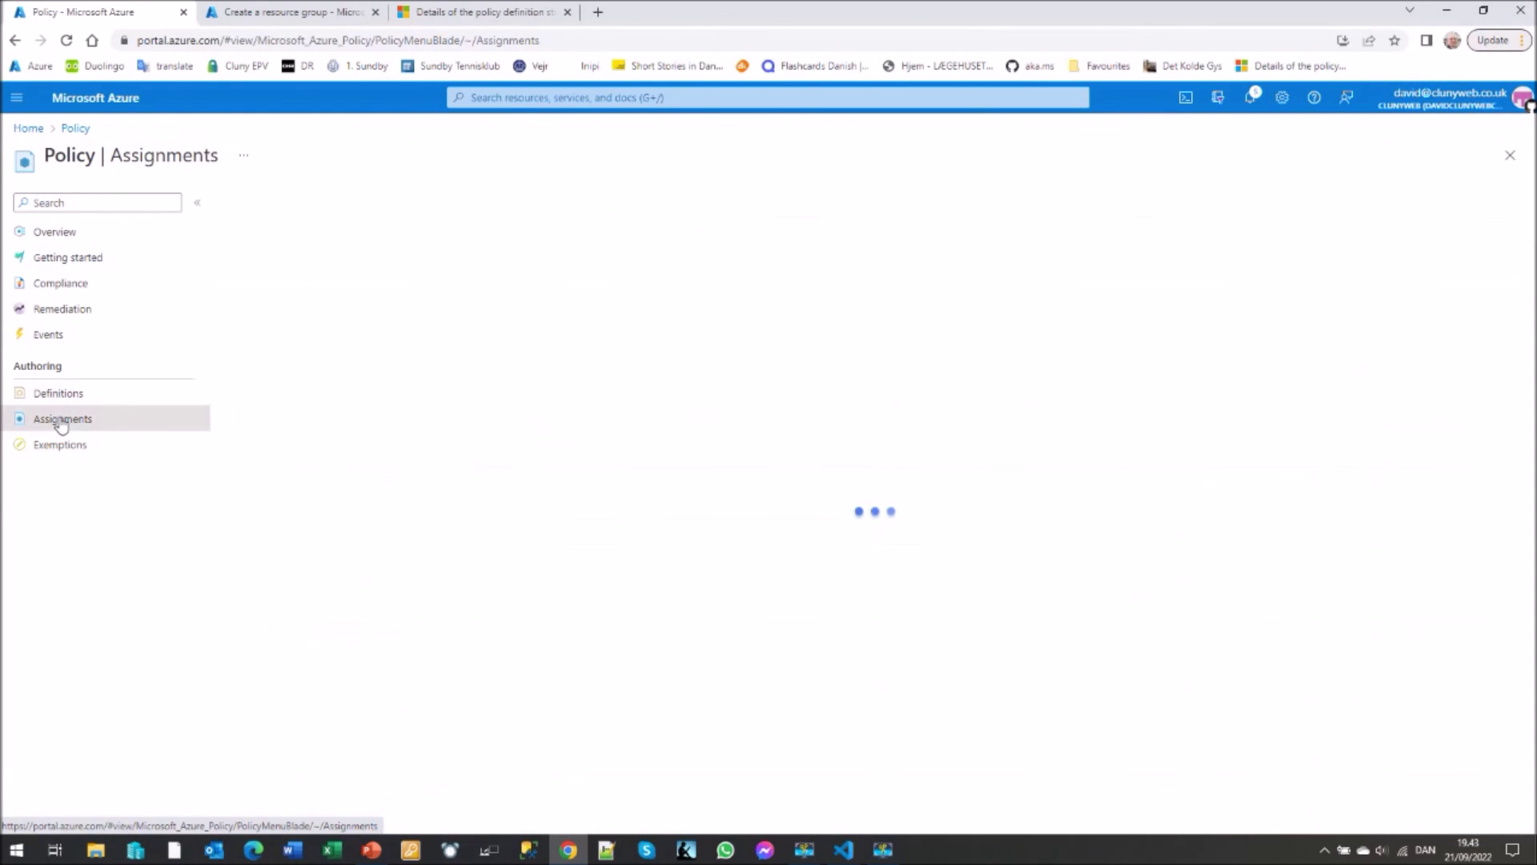
- Filter assignments to initiatives and edit the Tag Policy Initiative - Require Tags on a Resource assignment
left_click(549, 261)
left_click(464, 310)
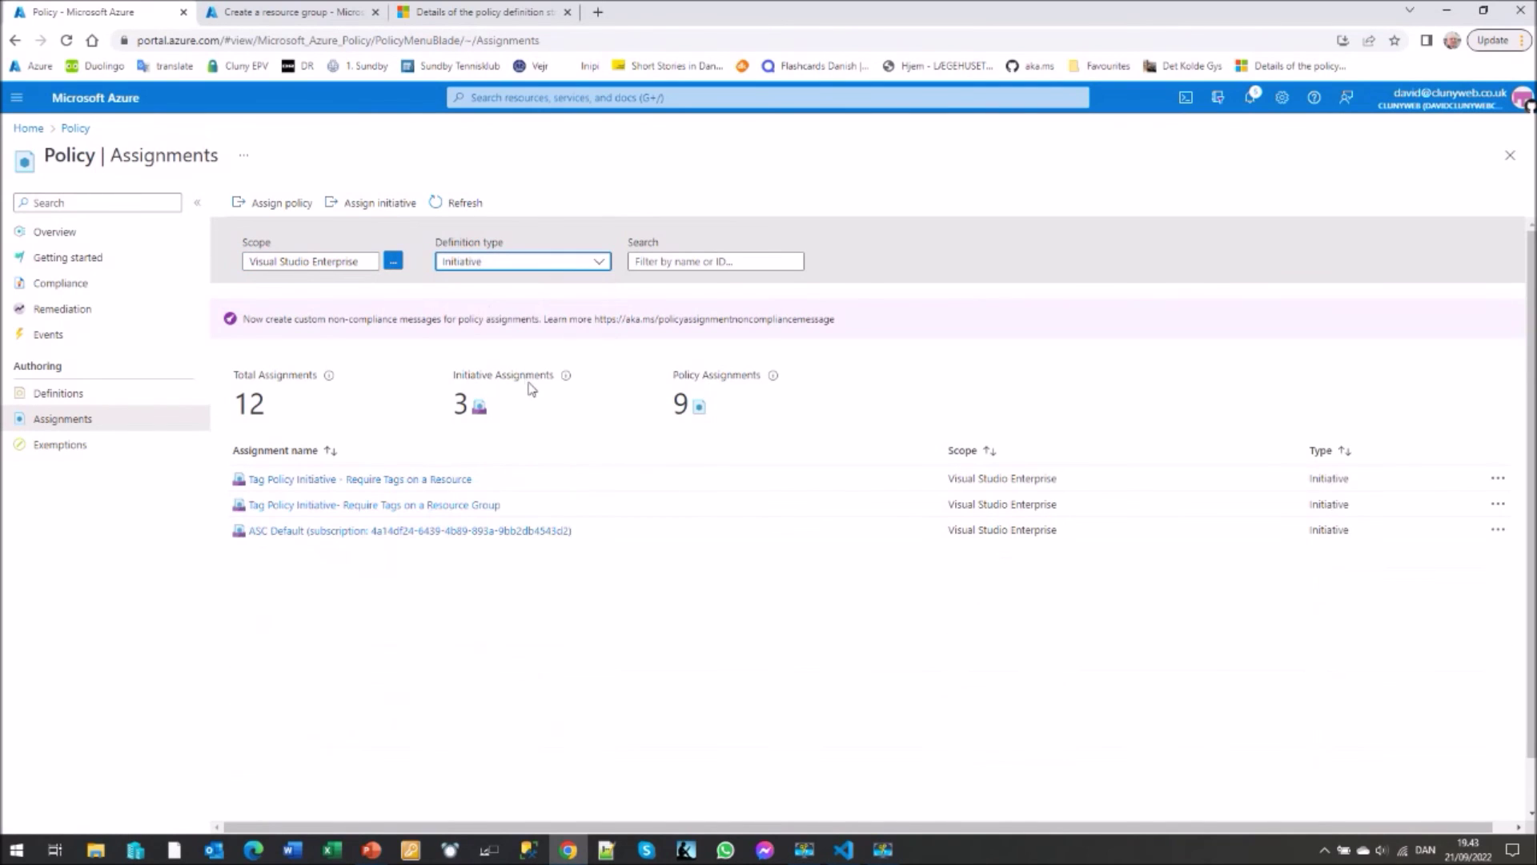
left_click(342, 480)
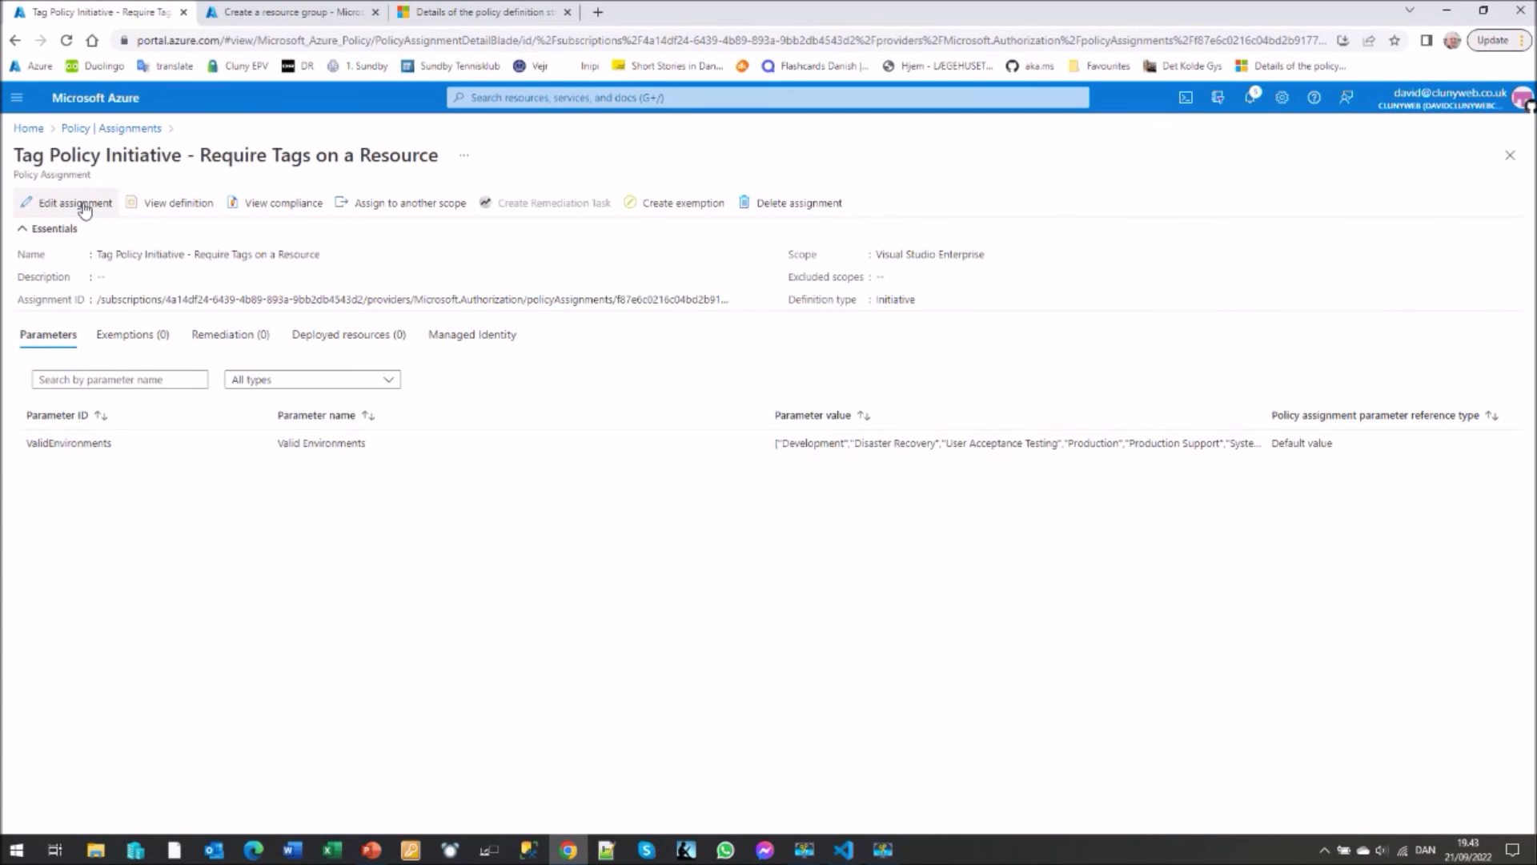
left_click(84, 207)
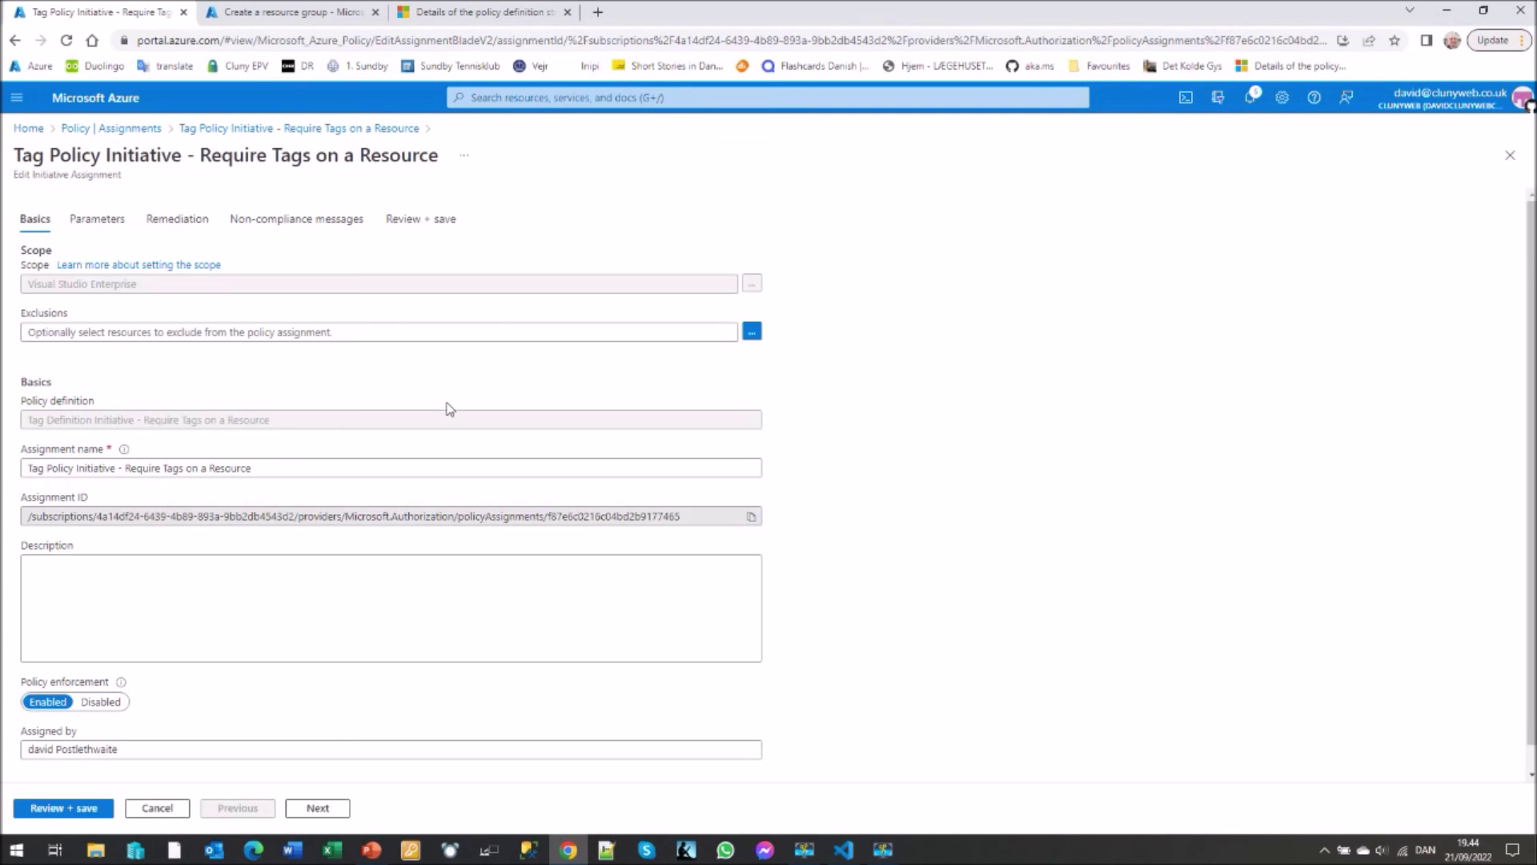
- Show all assignment parameters and check the allowed Valid Environments values
left_click(97, 221)
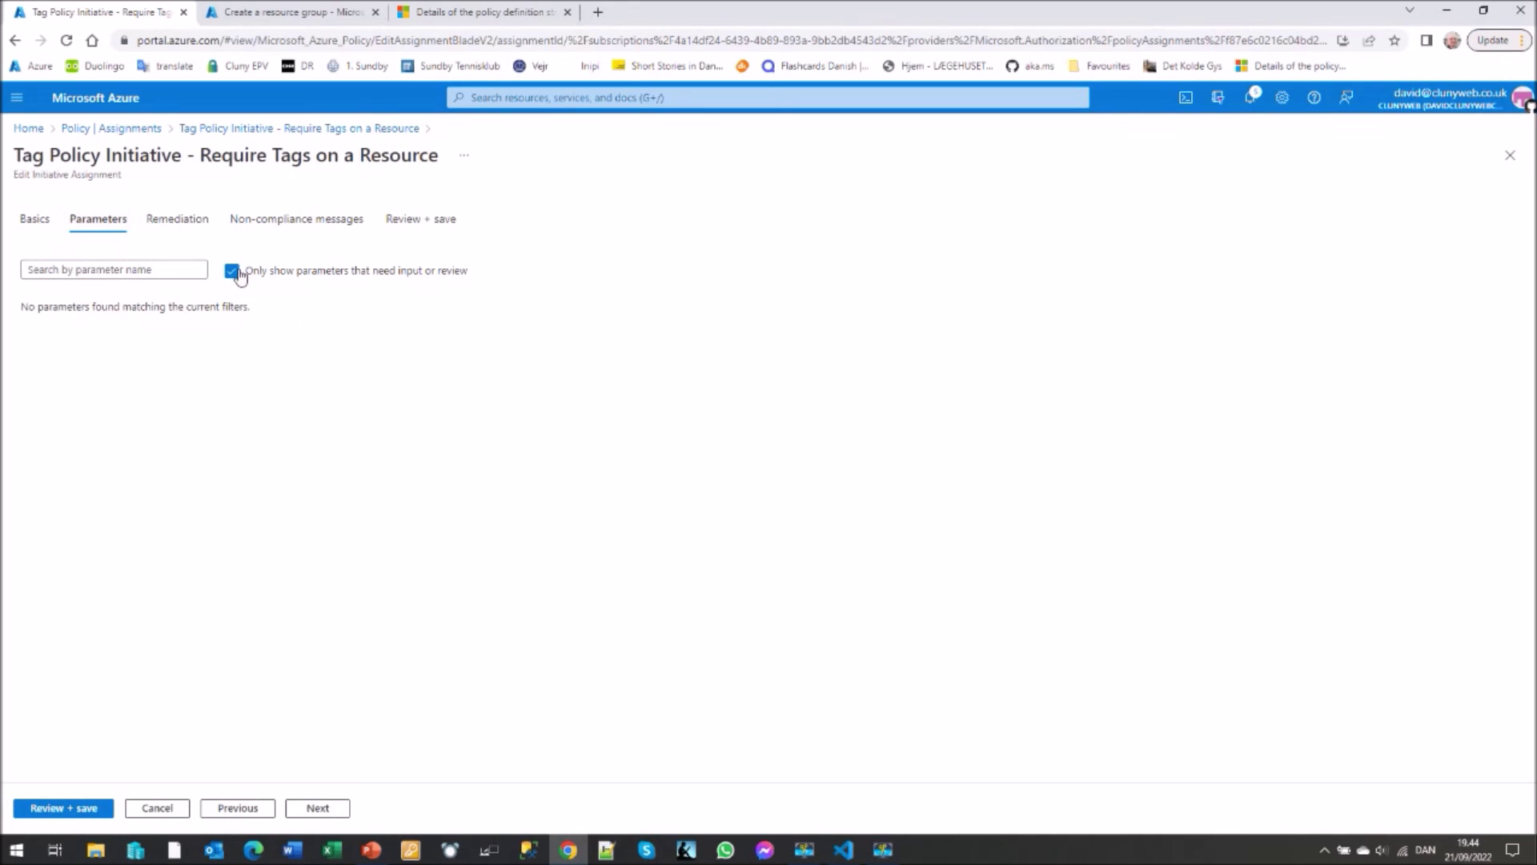
left_click(233, 271)
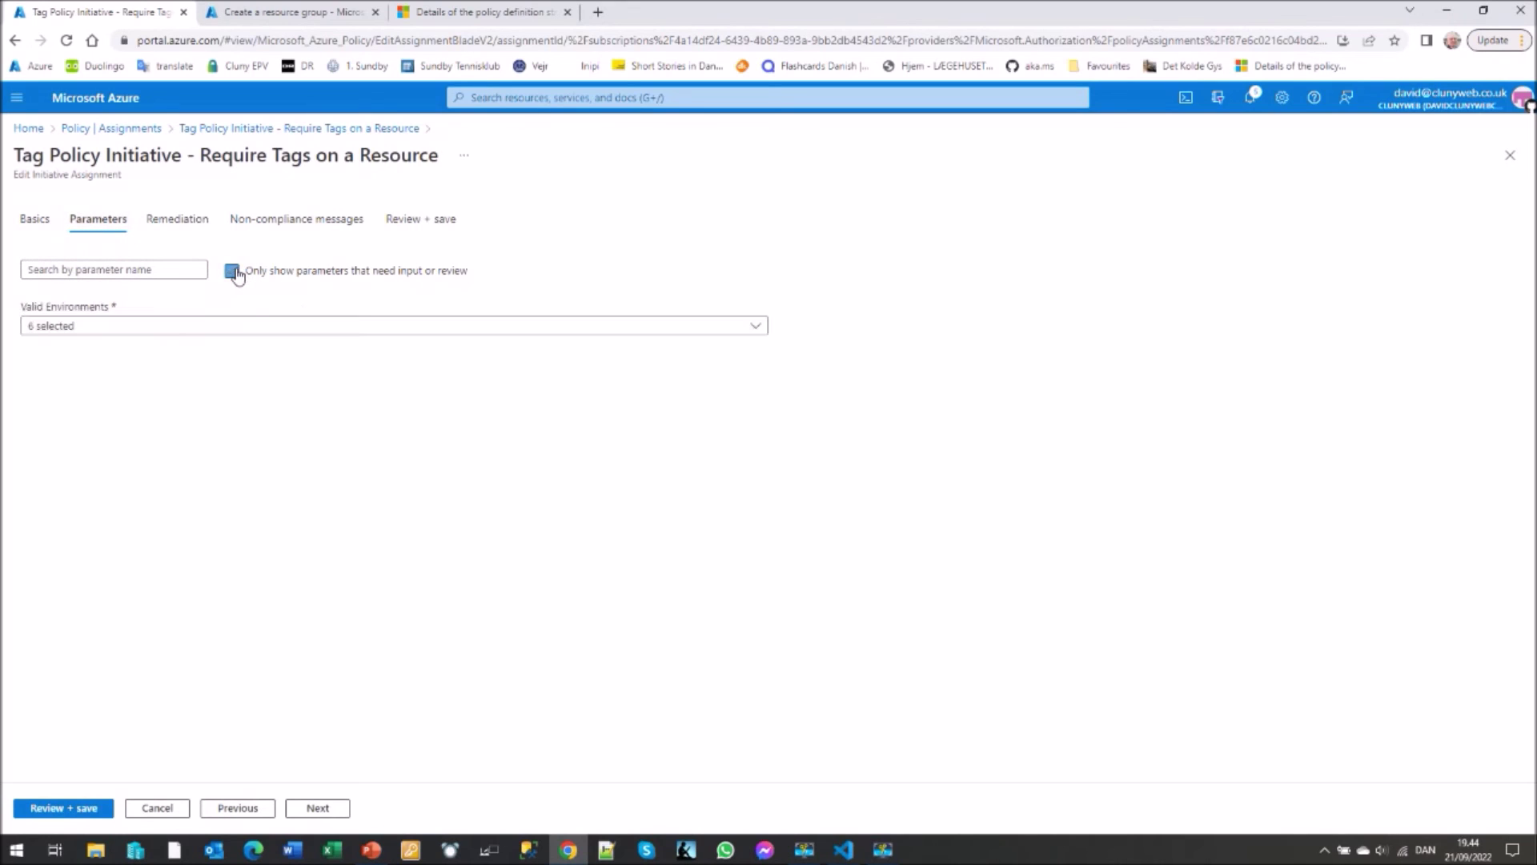
left_click(757, 327)
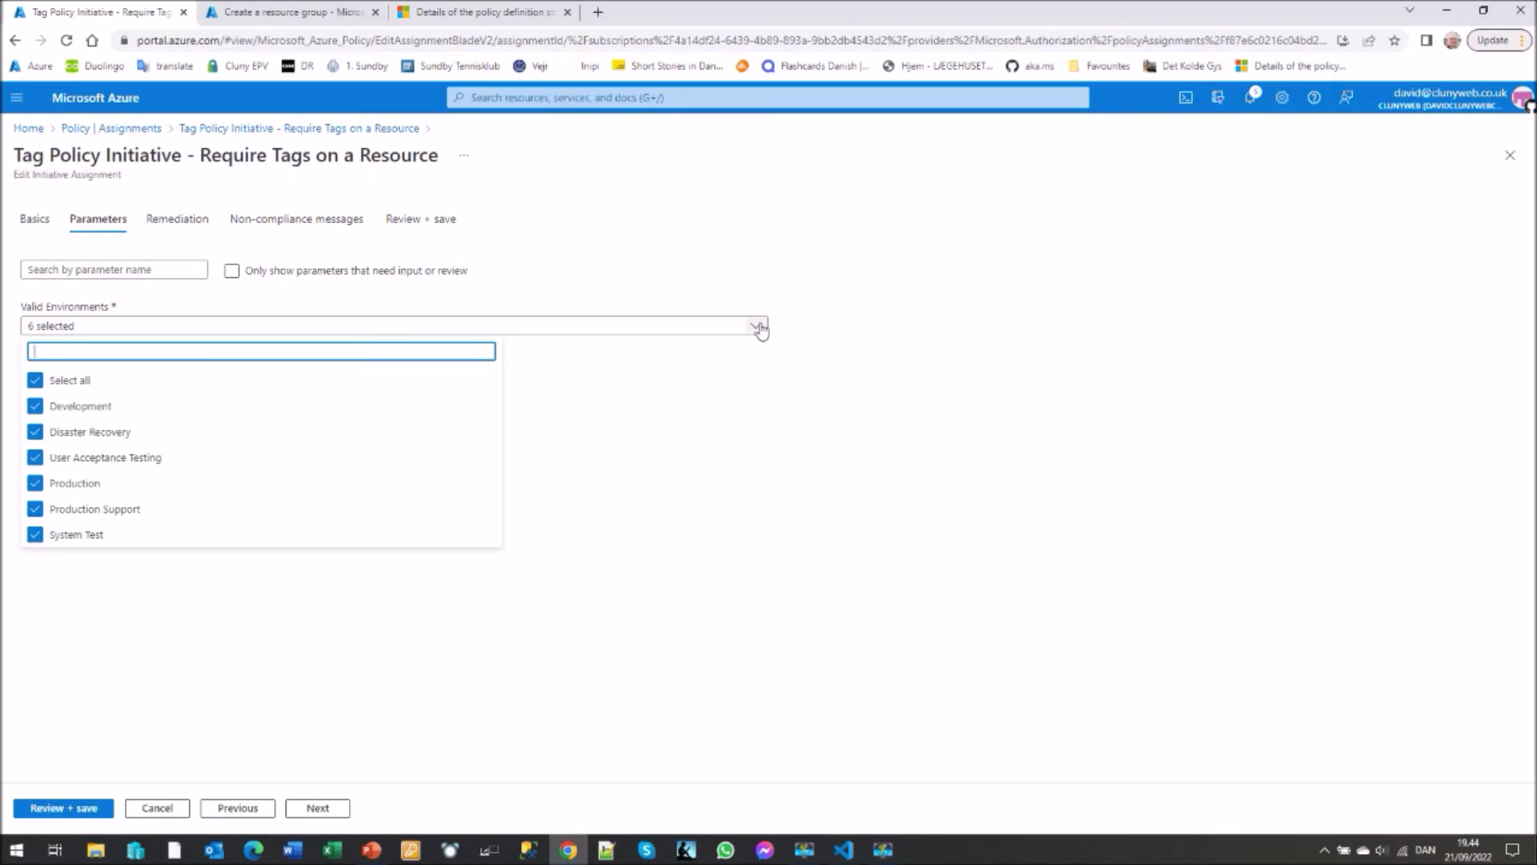
left_click(832, 351)
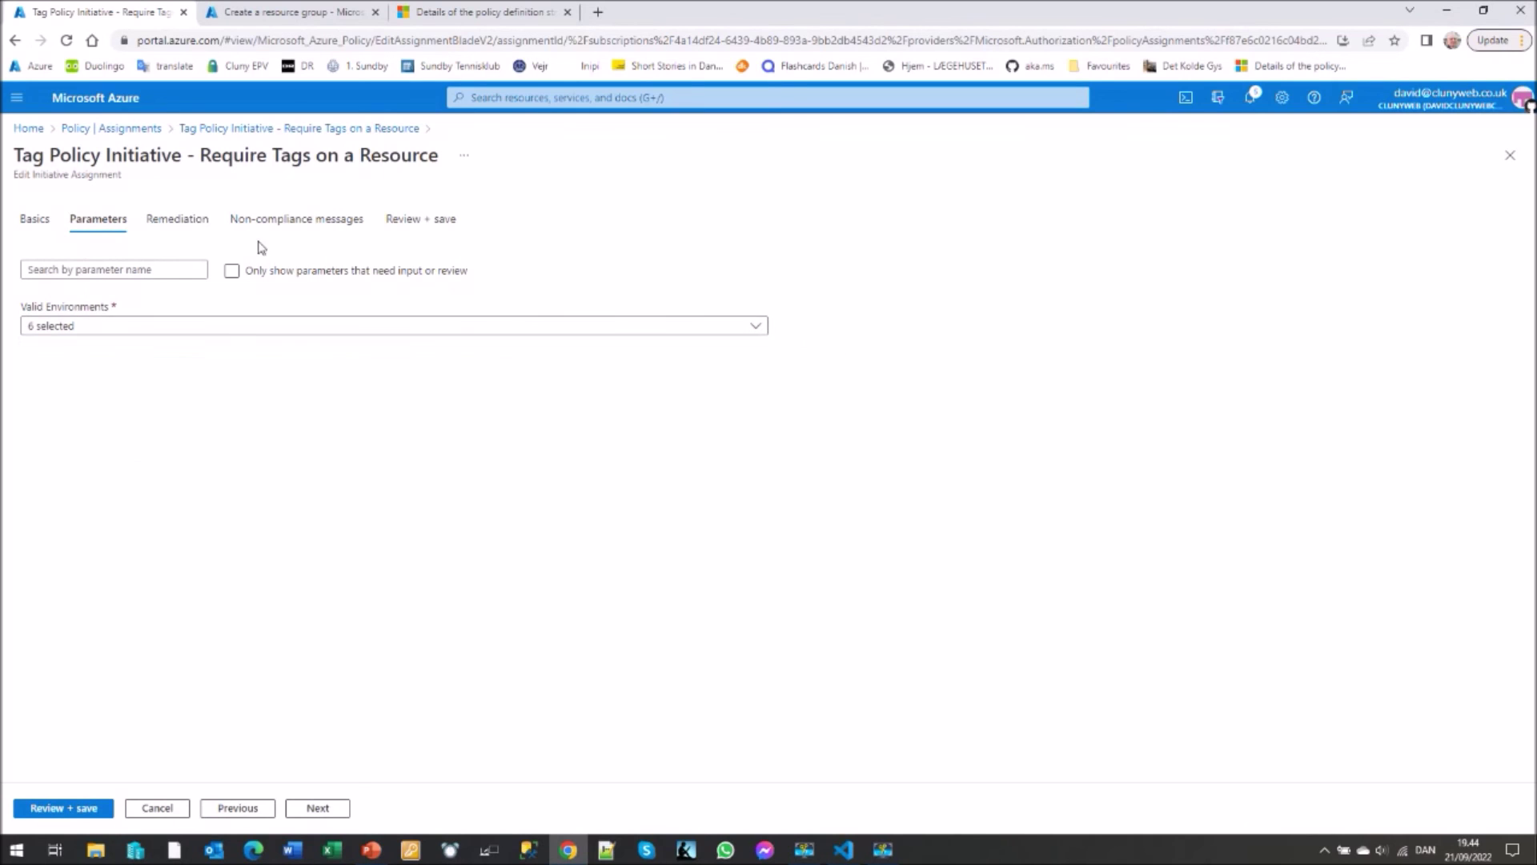
- Read the five non-compliance messages in a widened column, then exit to Home
left_click(275, 221)
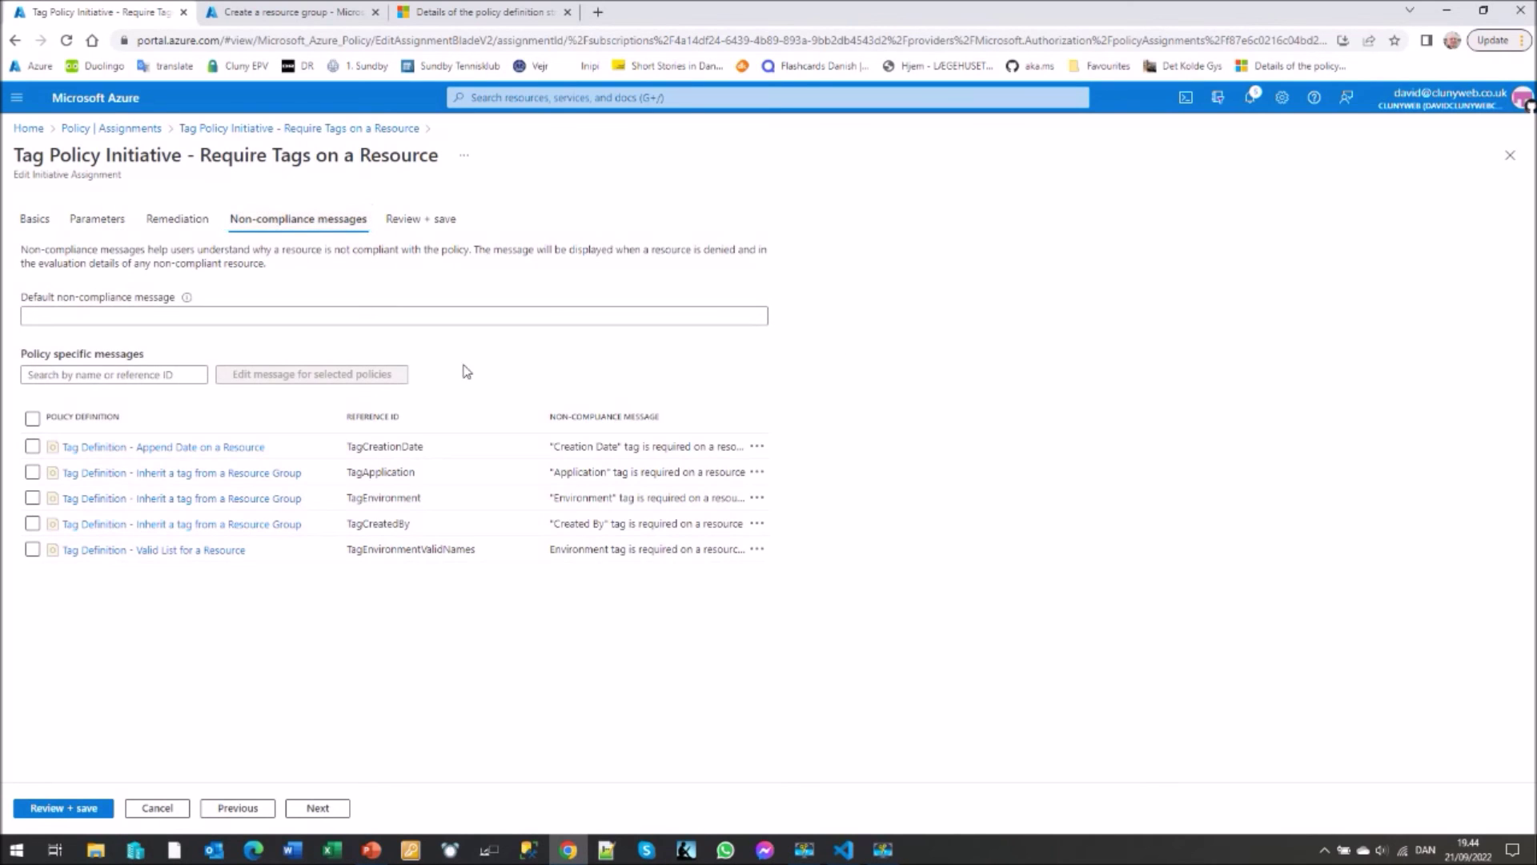
left_click_drag(750, 422, 903, 429)
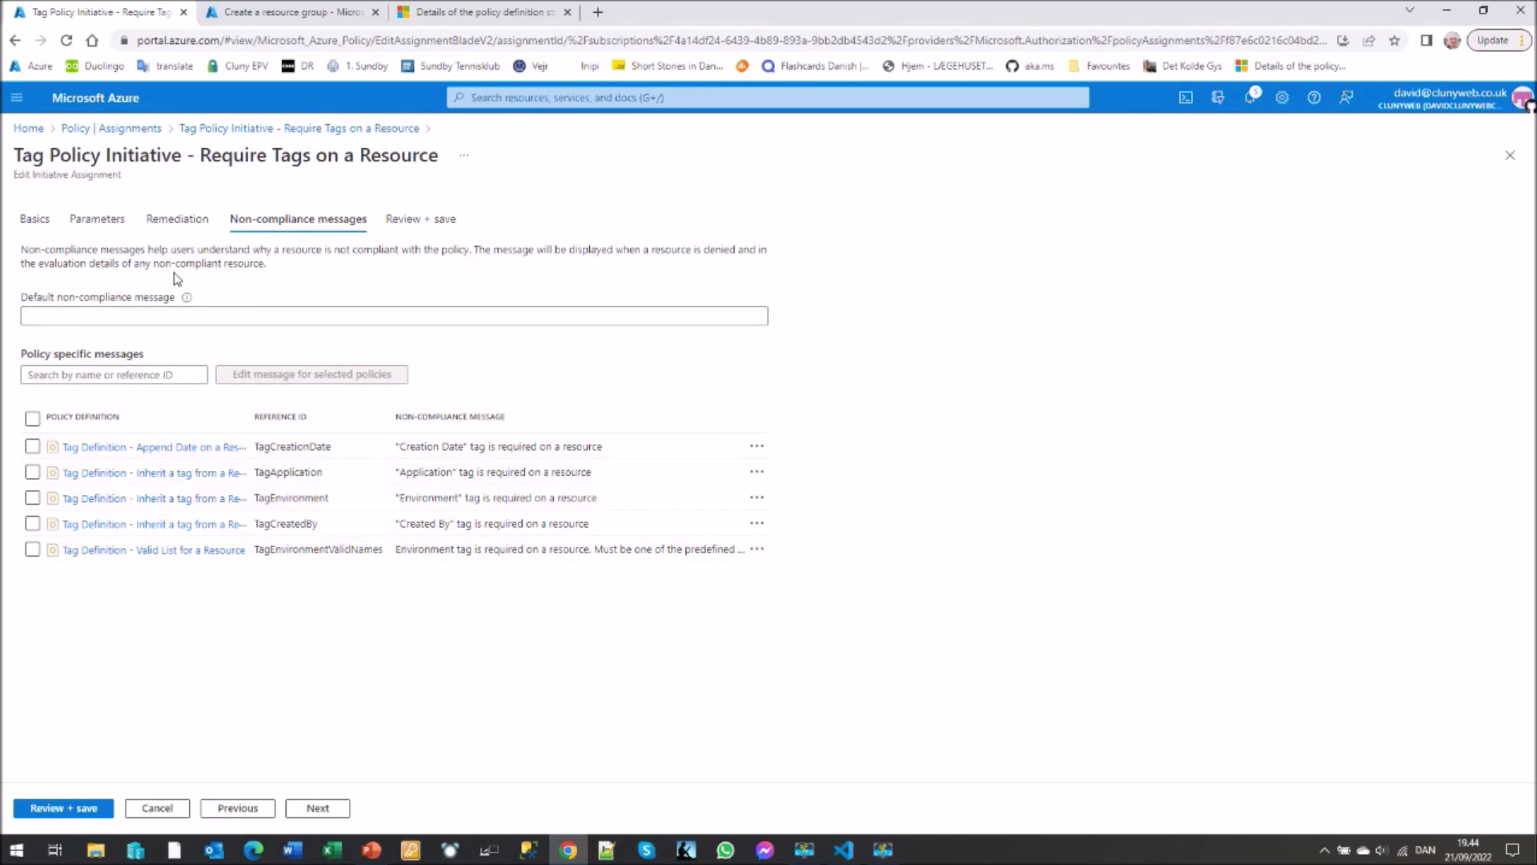
left_click(30, 129)
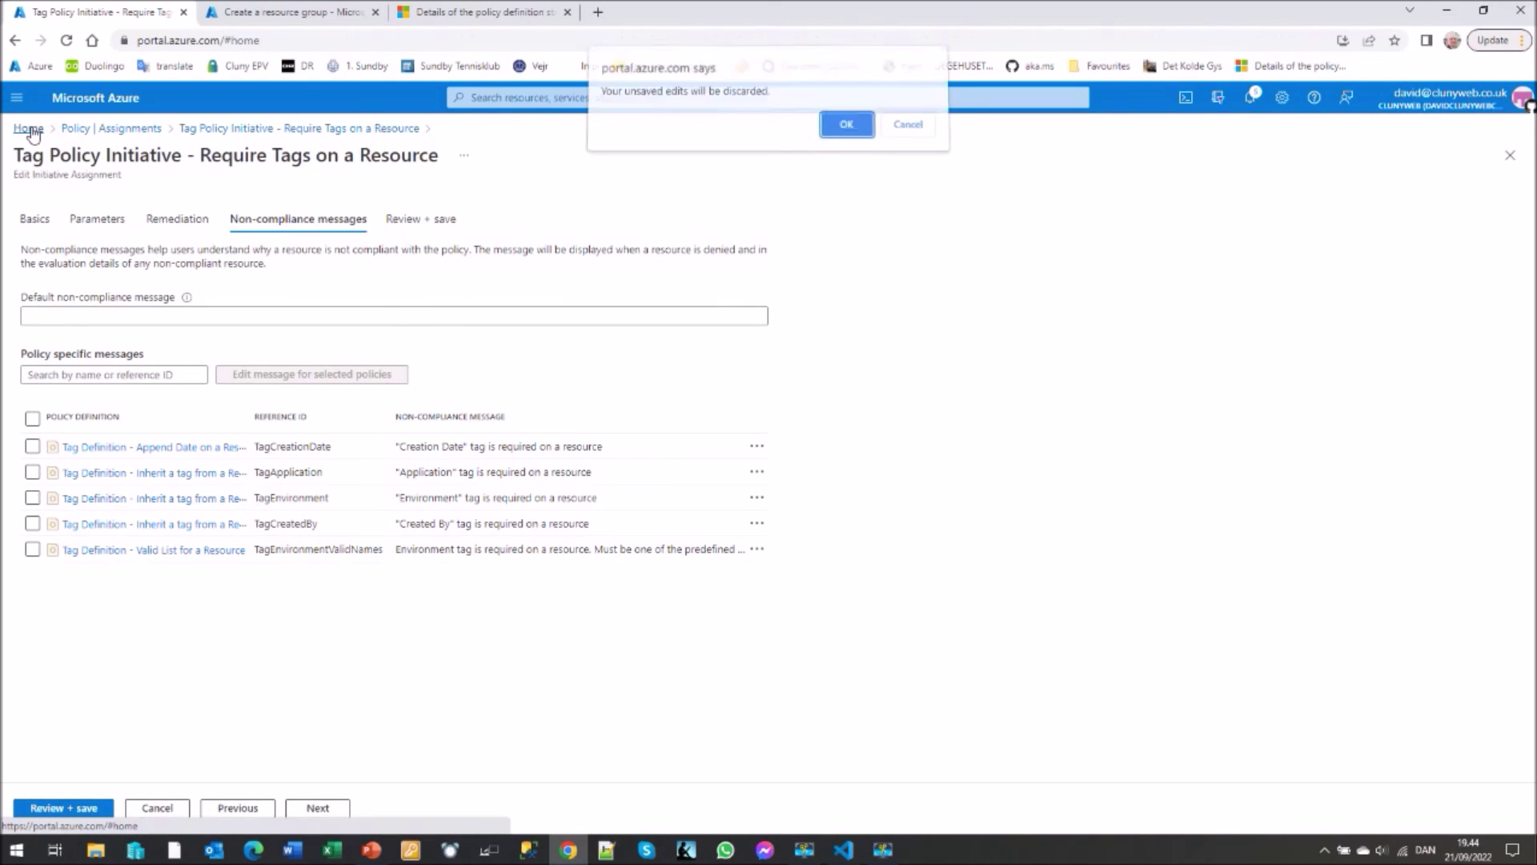
- Discard the edits, then from Demo-rg find 'sql server (log' in the Marketplace and create SQL server (logical server)
left_click(845, 130)
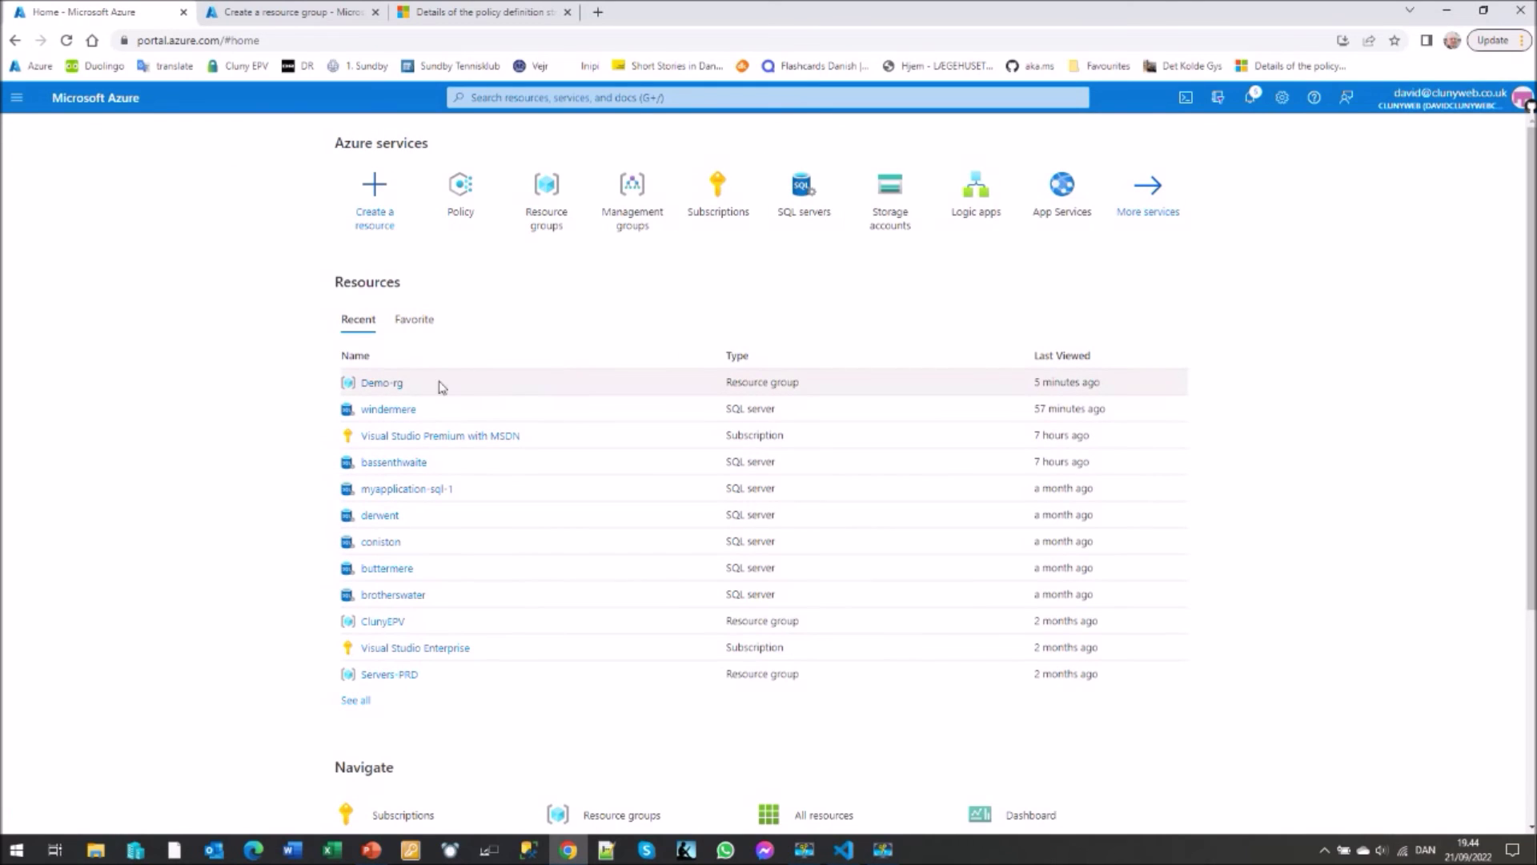
left_click(386, 385)
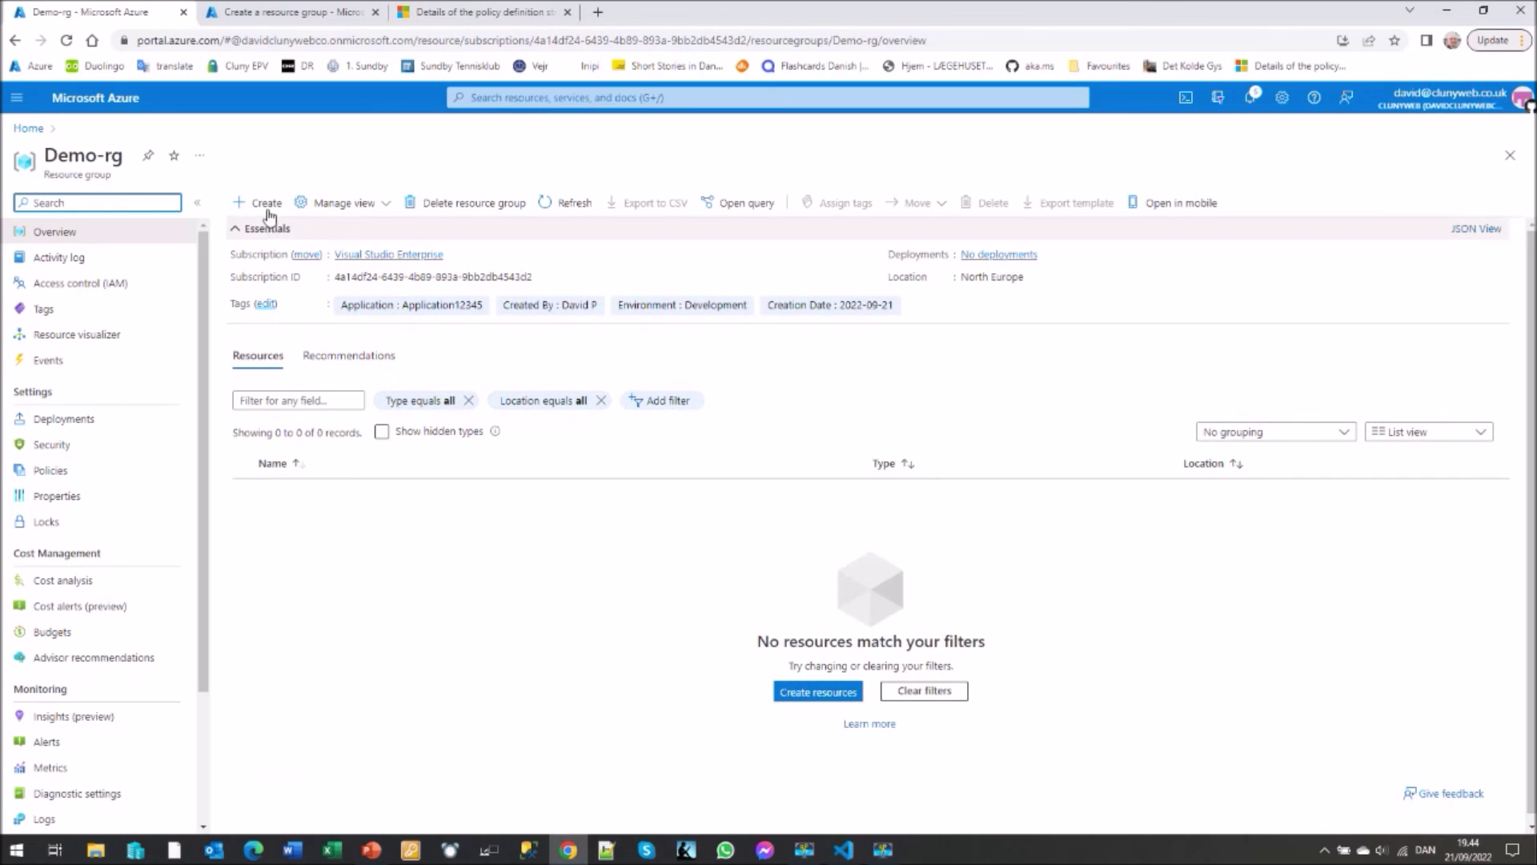
left_click(267, 206)
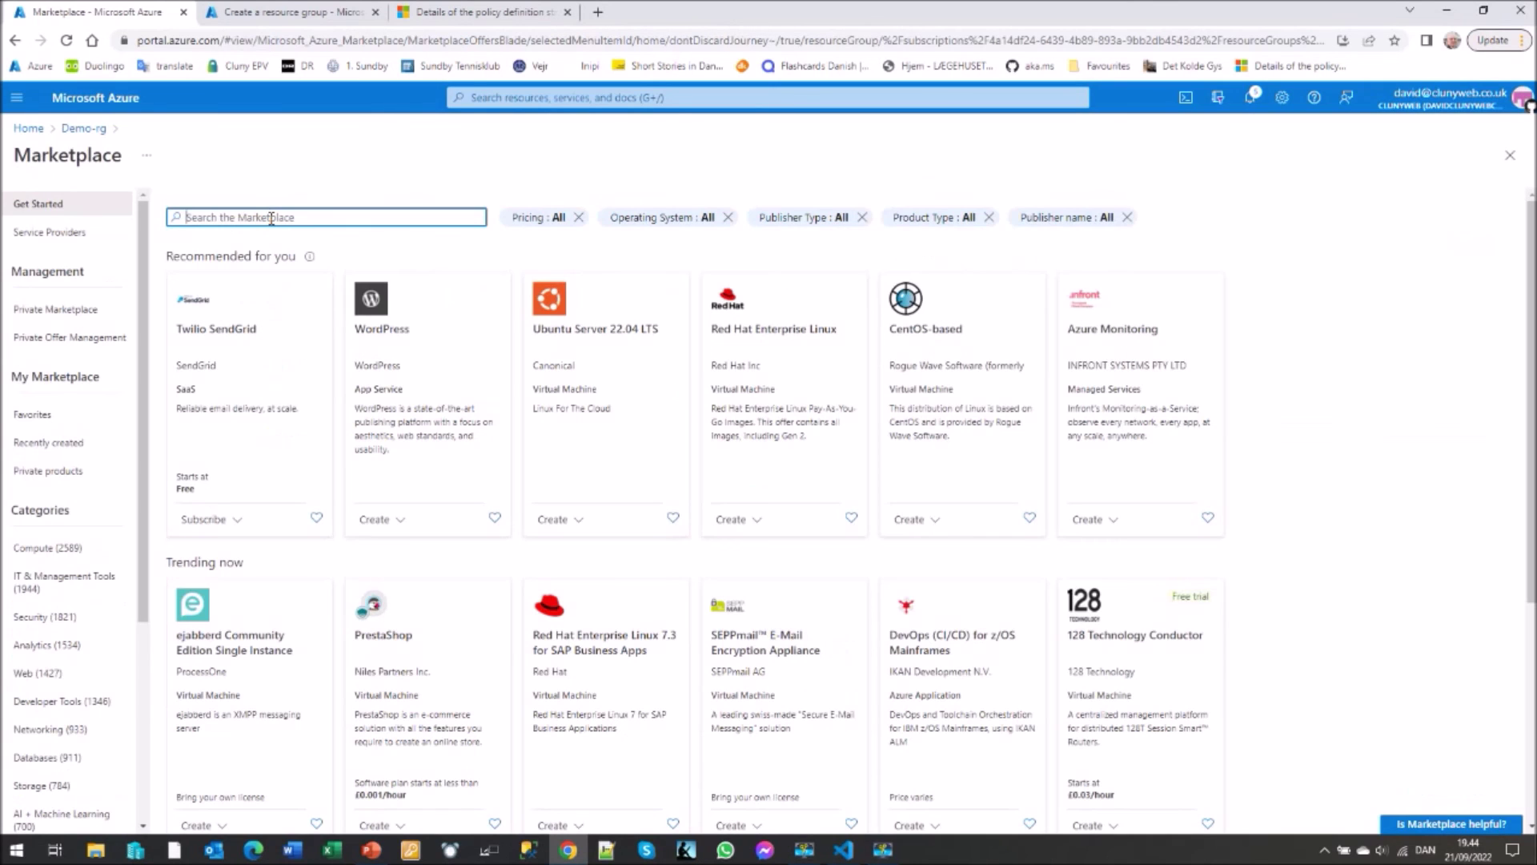
type("sql server (log")
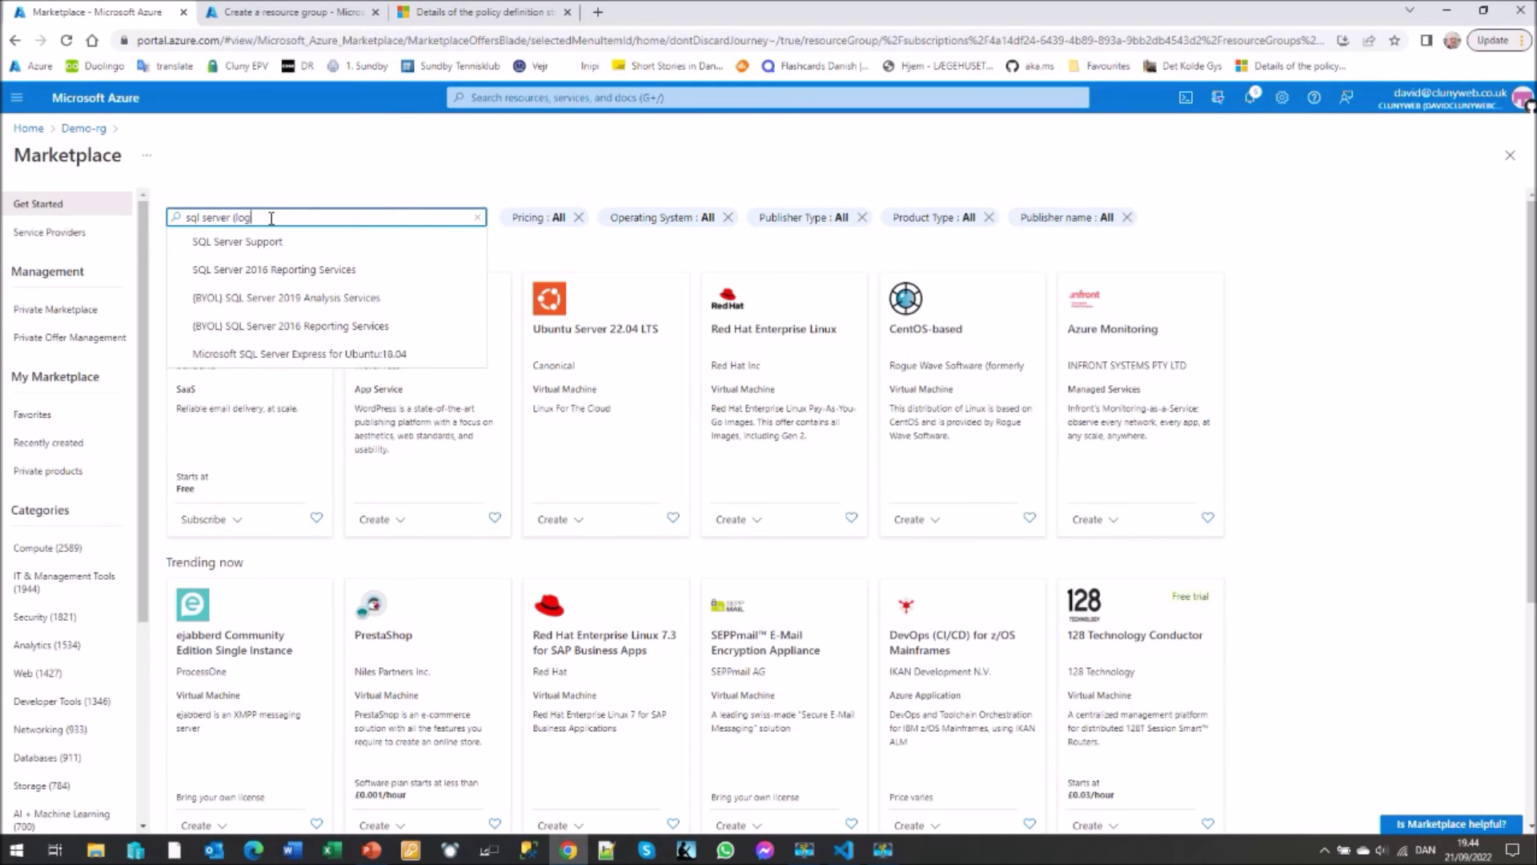
left_click(281, 242)
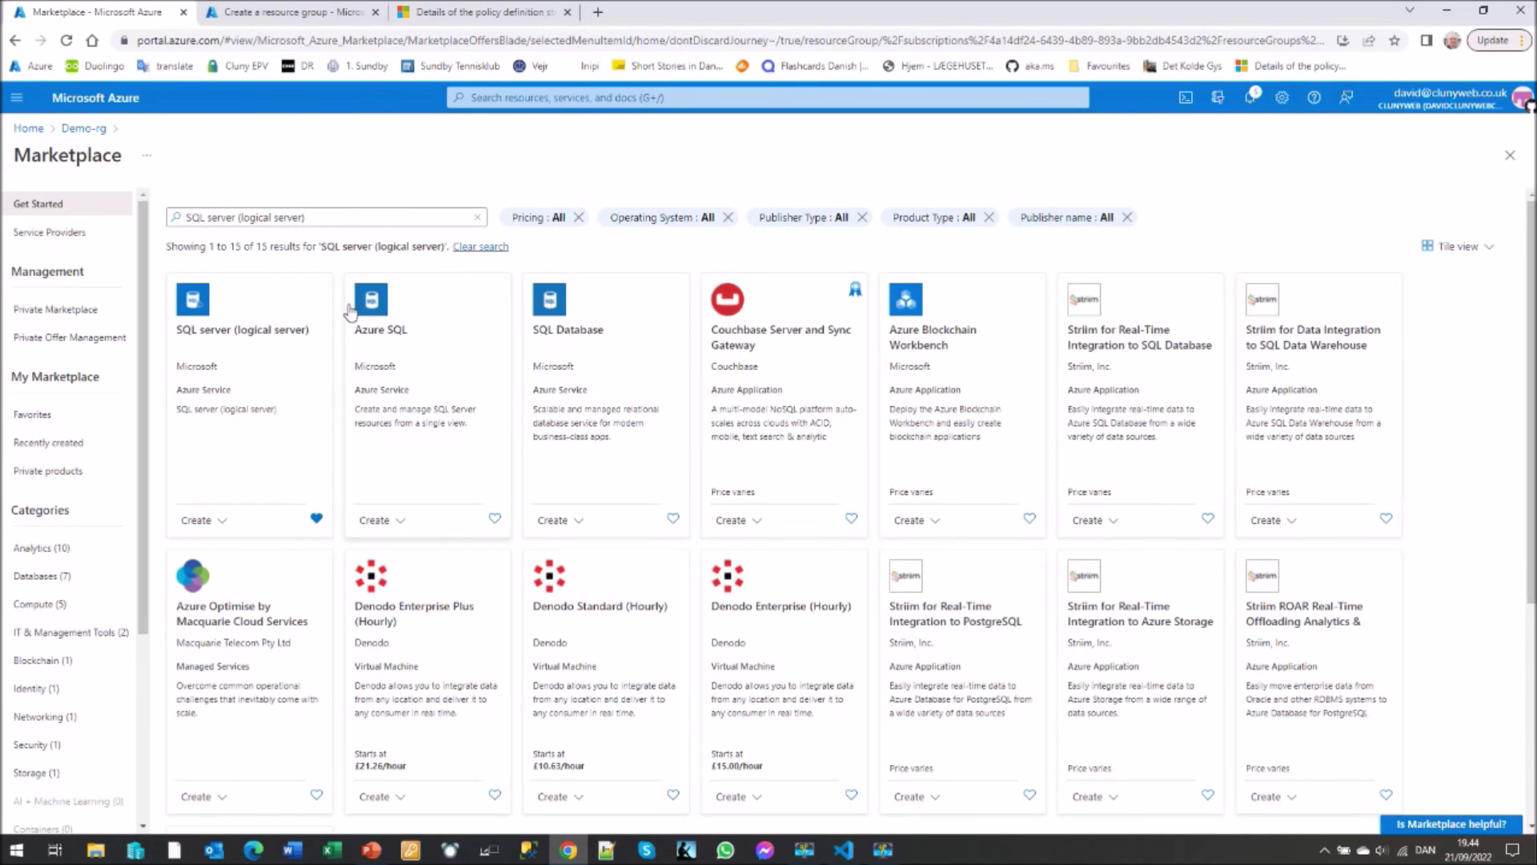
left_click(203, 336)
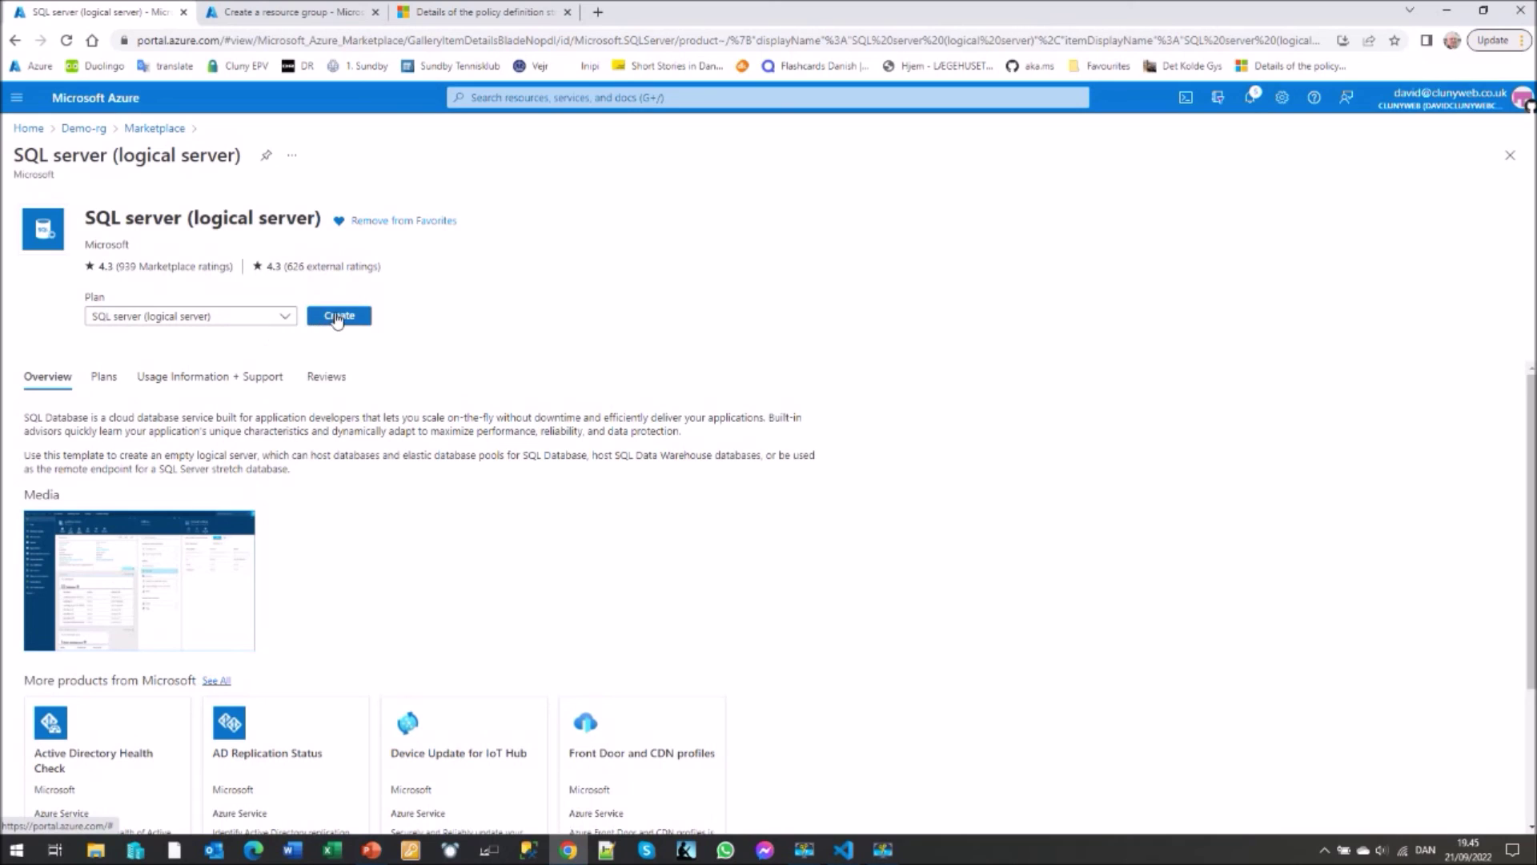
left_click(337, 317)
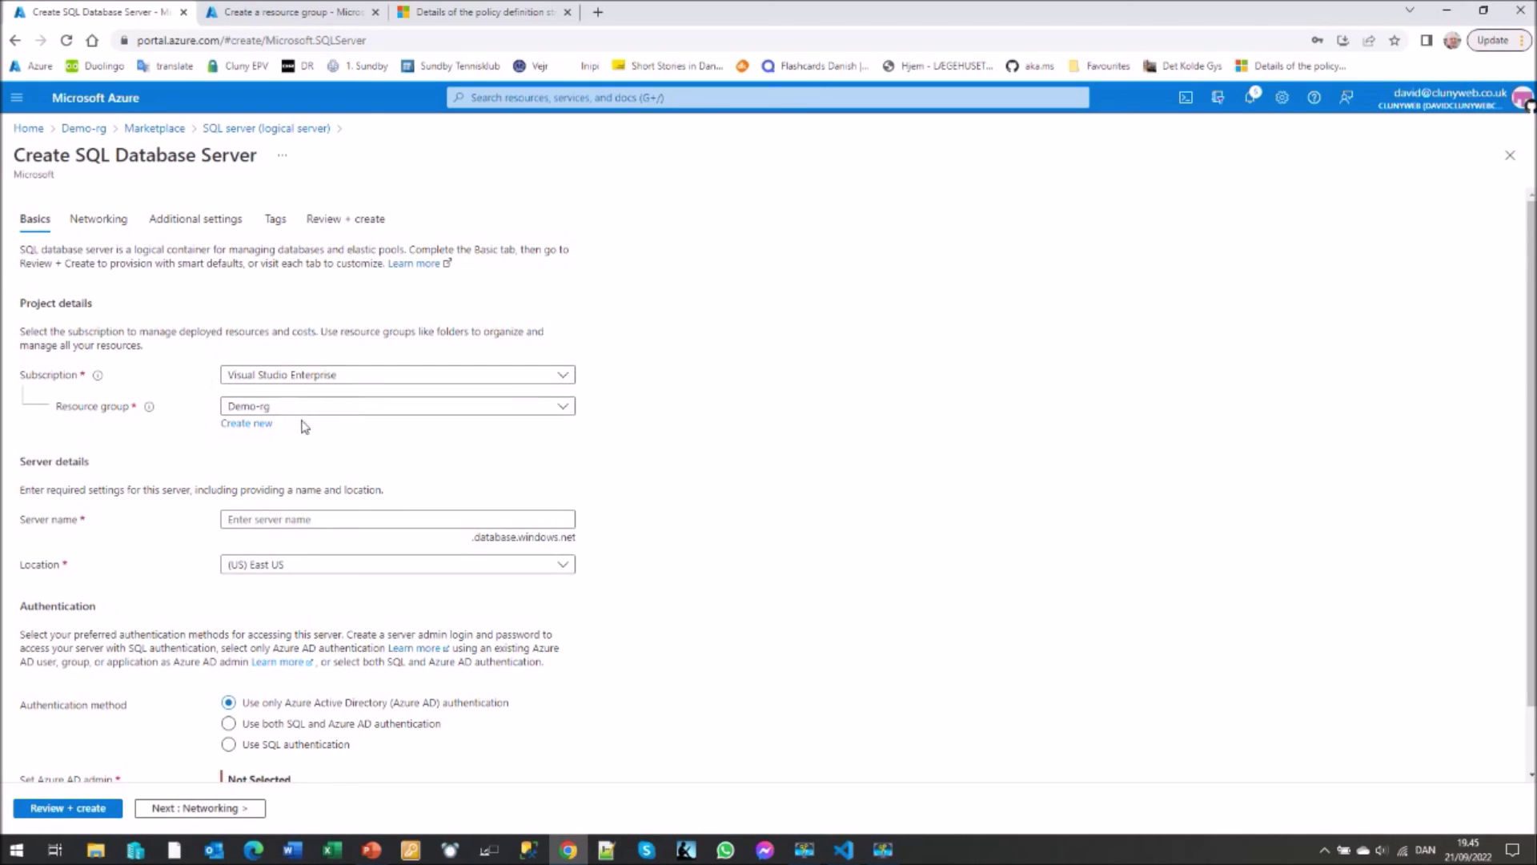
- Name the server demosql-01 and set its location to North Europe
left_click(306, 518)
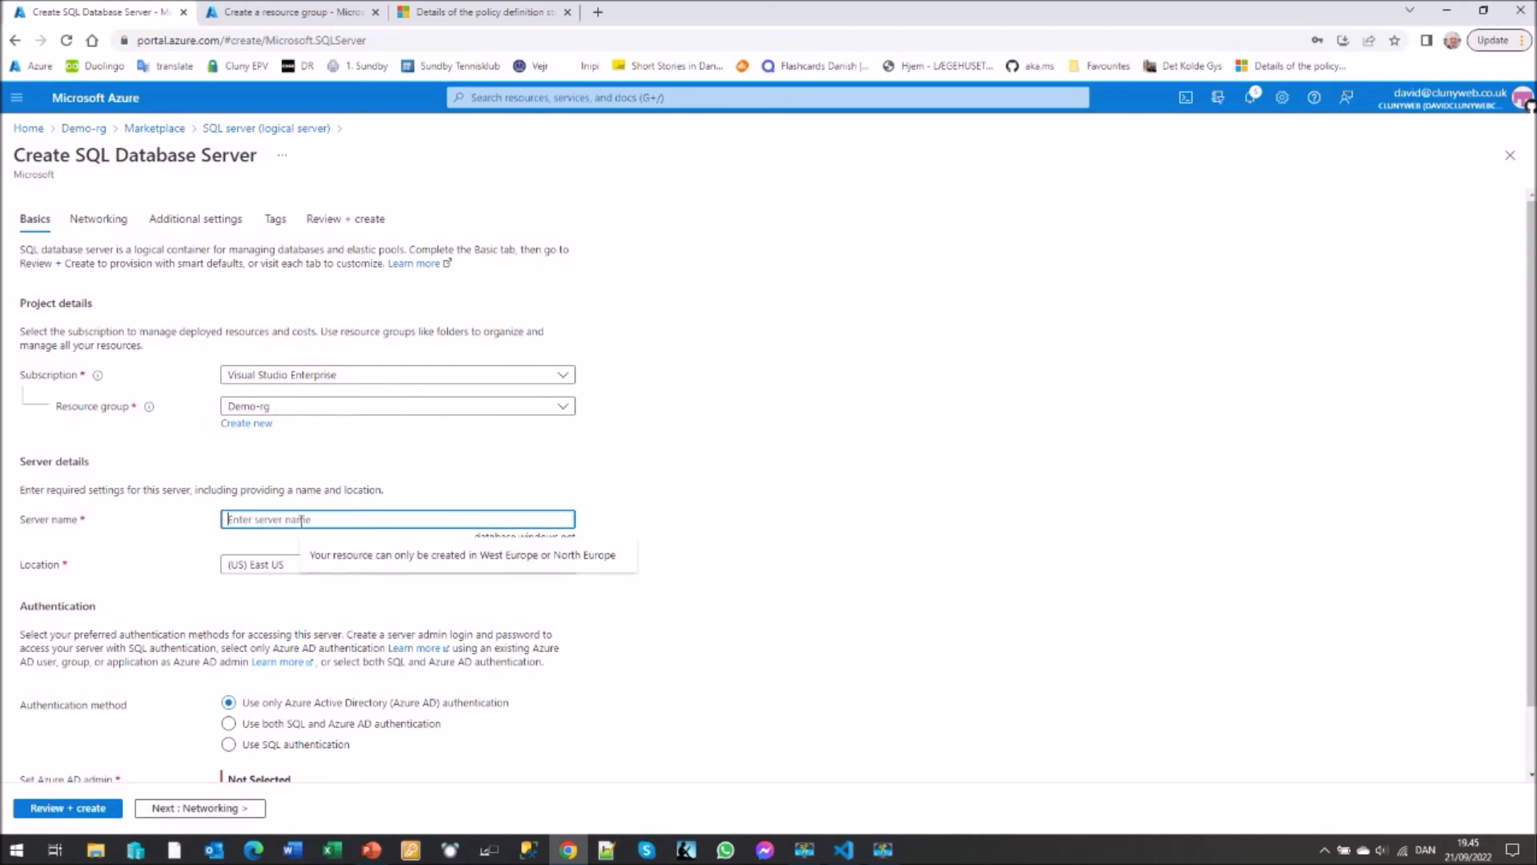
type("demosql-01")
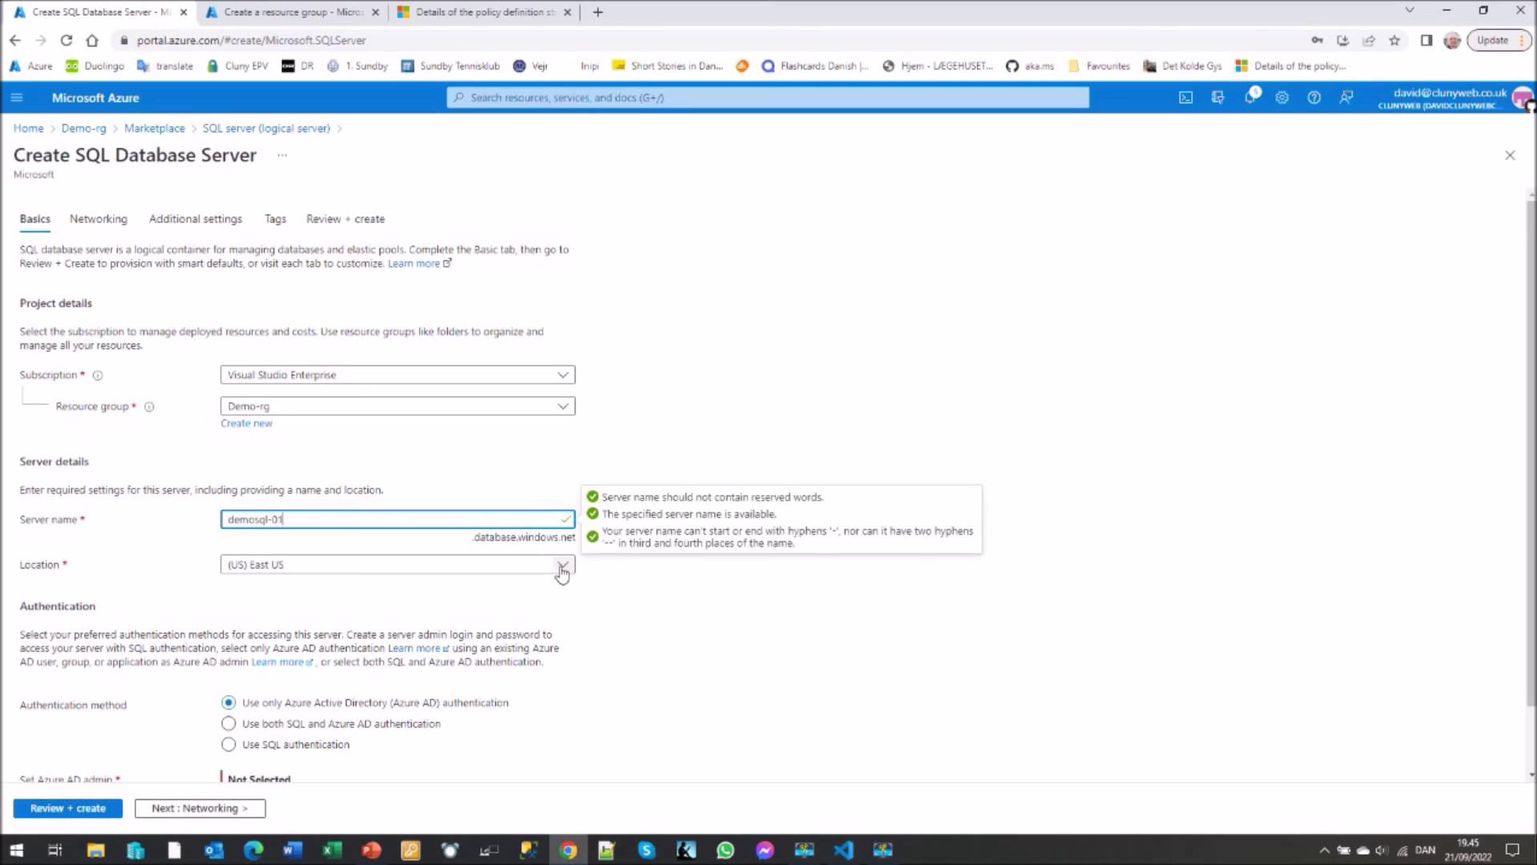
left_click(562, 567)
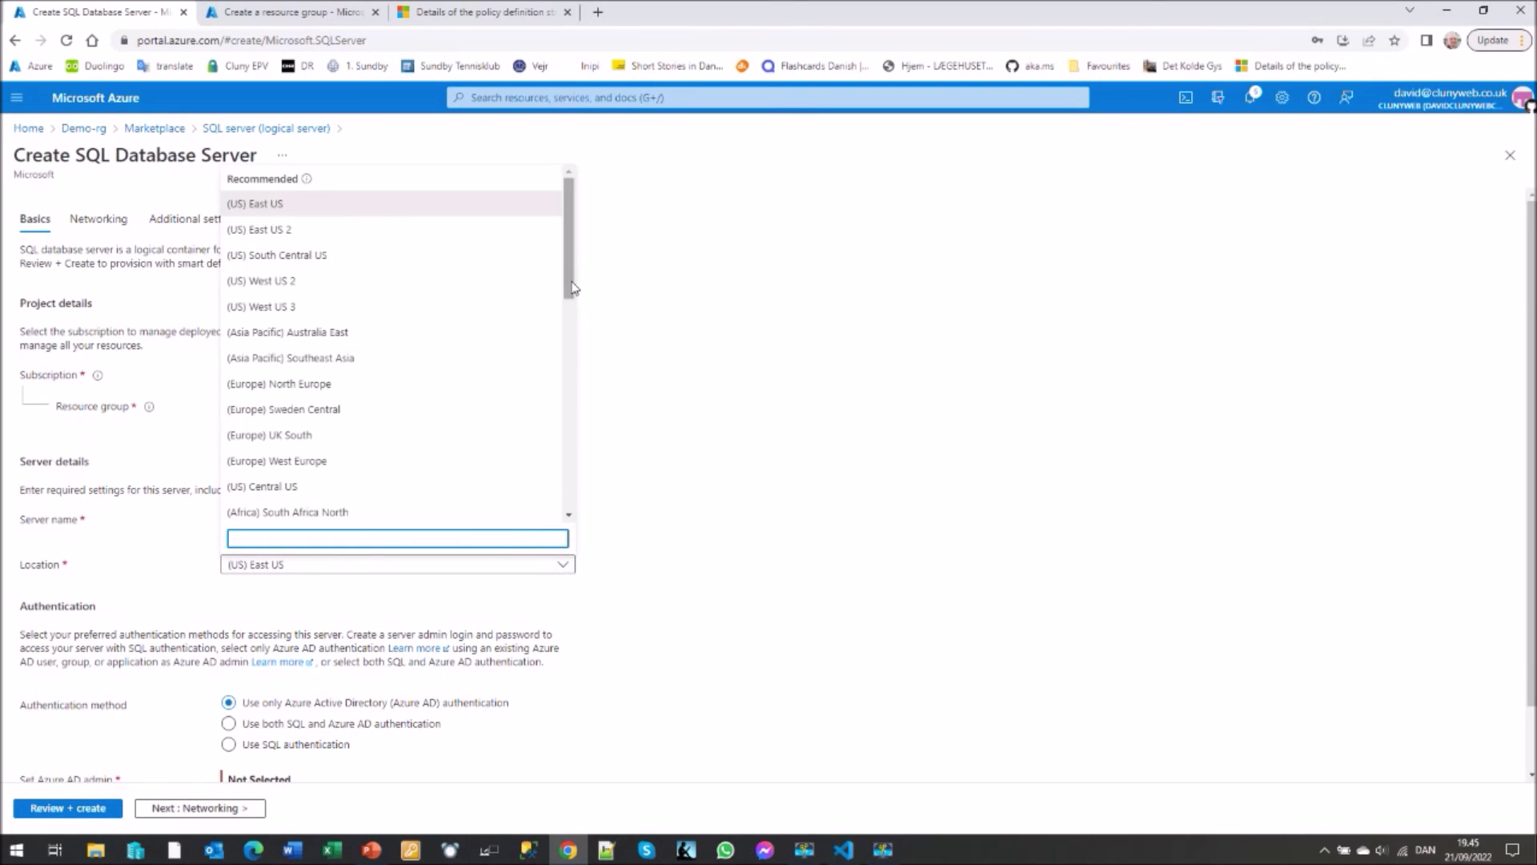
left_click_drag(568, 282, 566, 311)
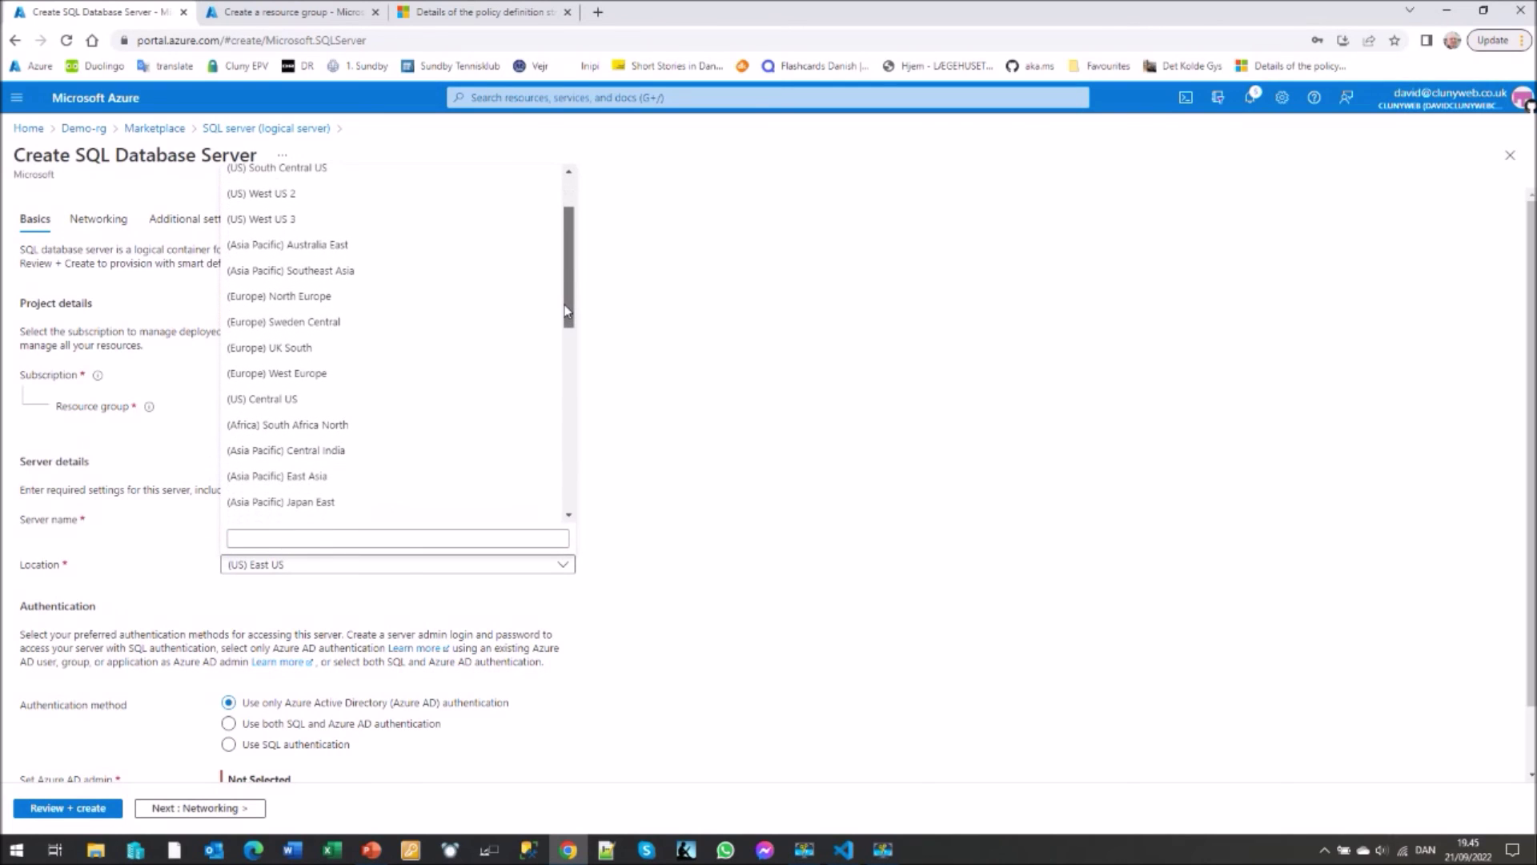
left_click_drag(569, 304, 566, 410)
scroll(296, 270, "up", 8)
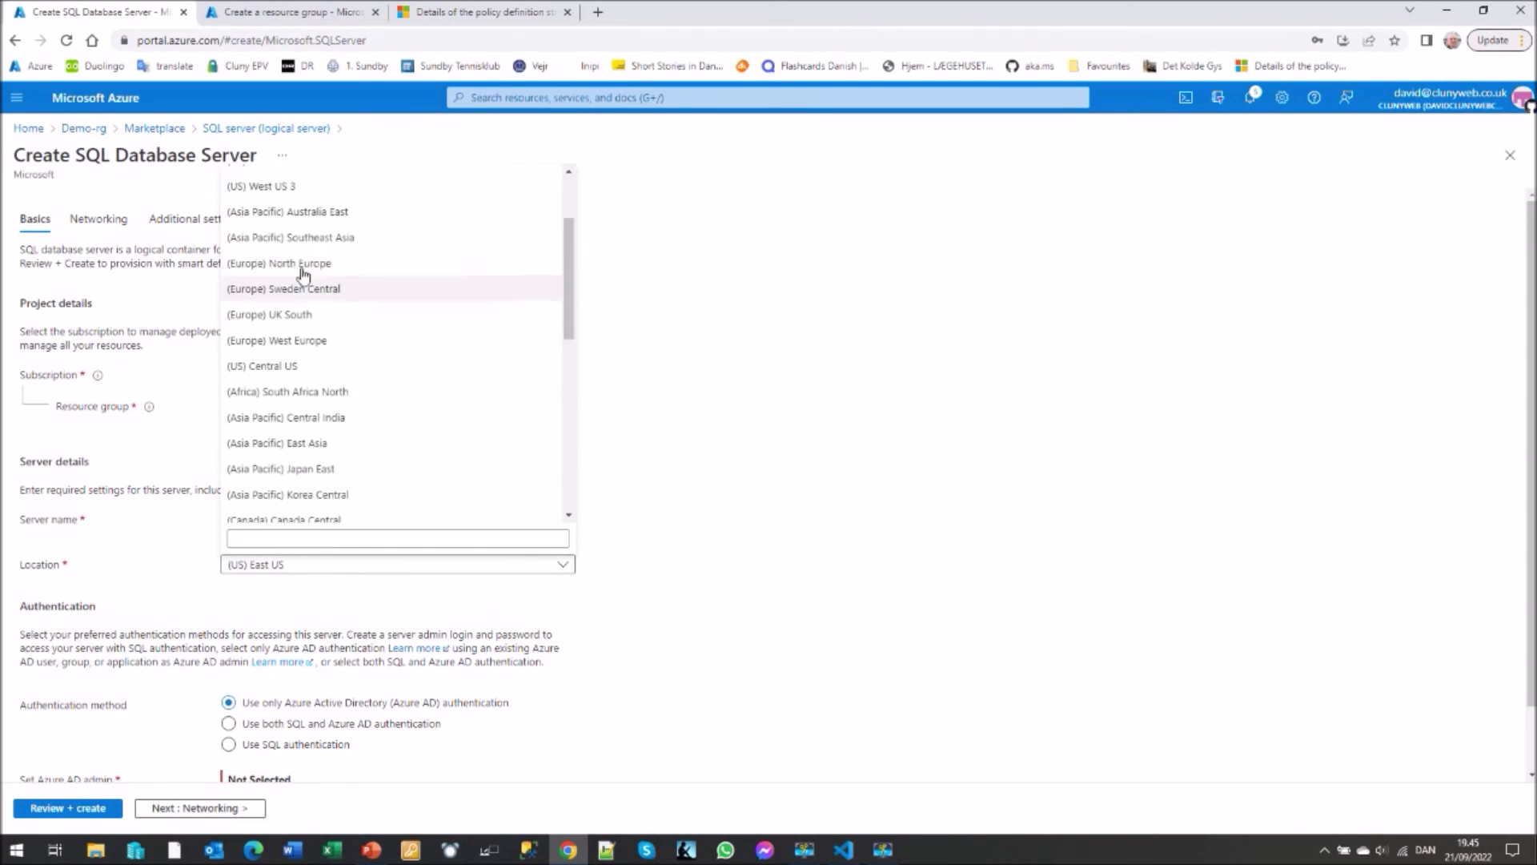
left_click(296, 264)
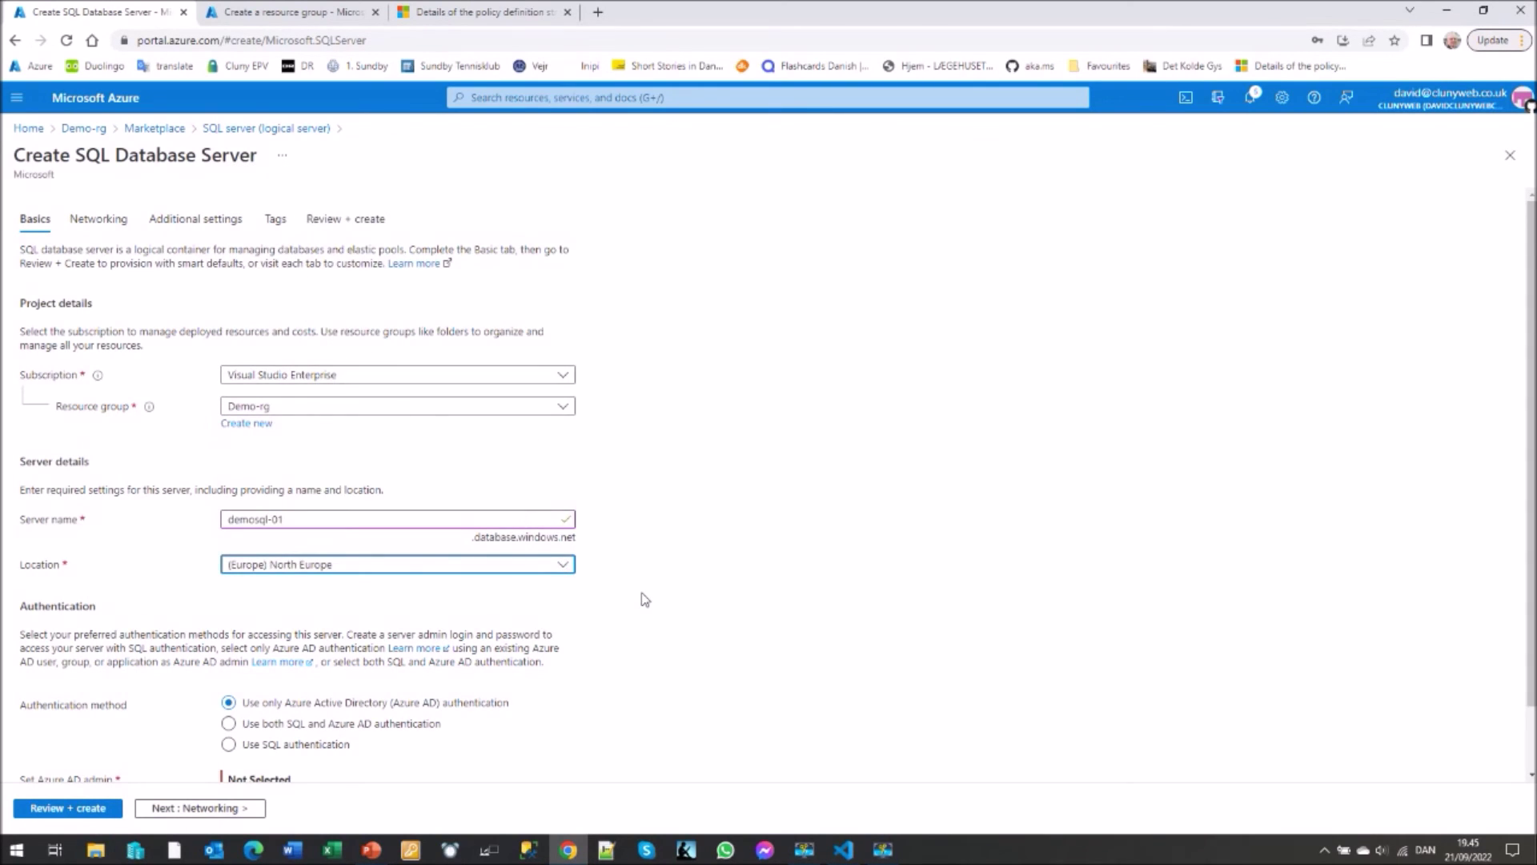
scroll(640, 602, "down", 1)
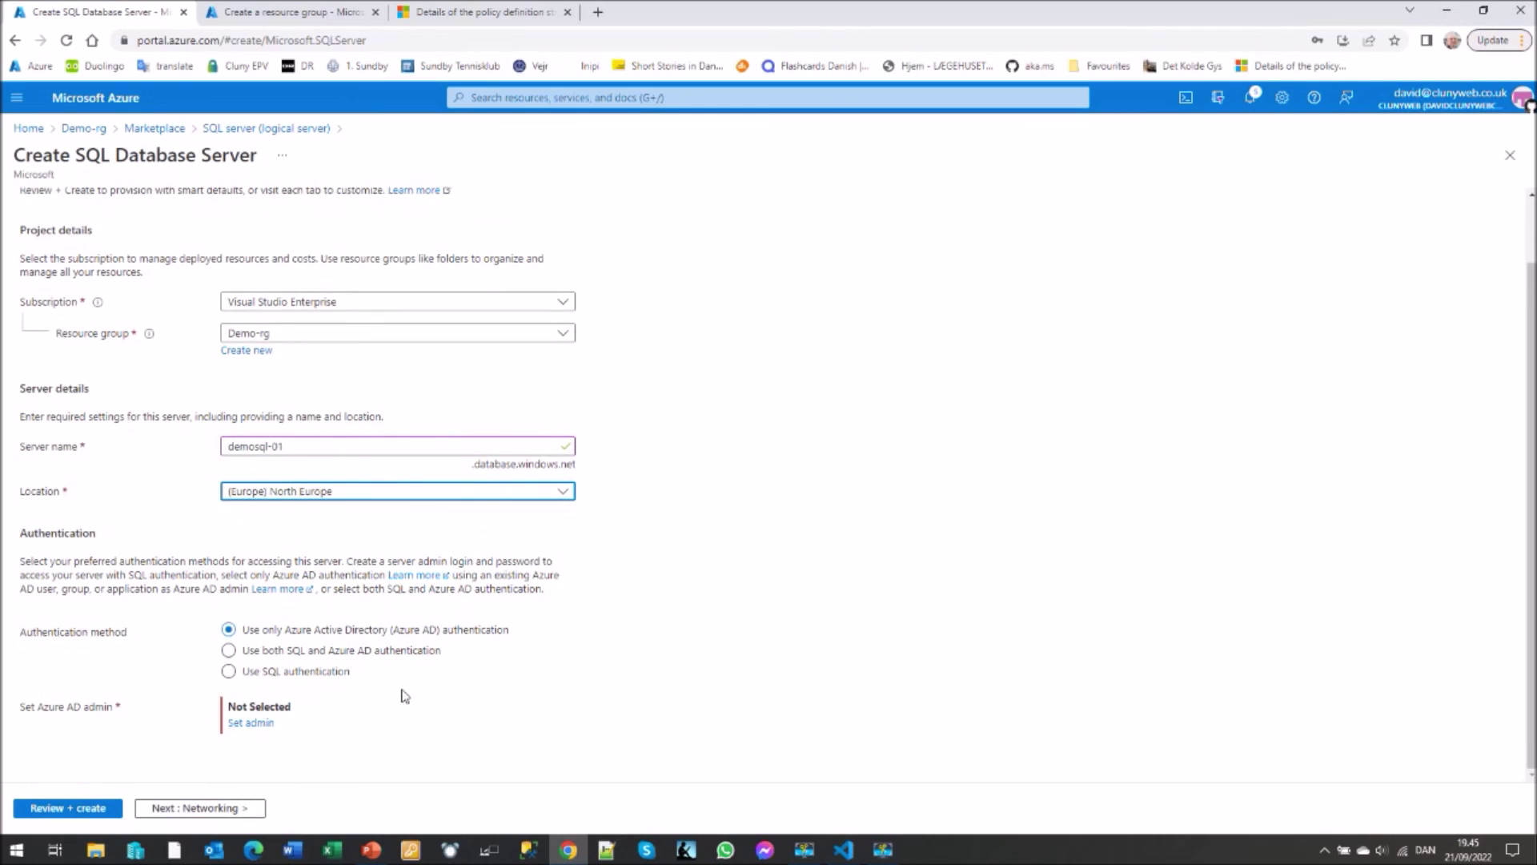
- Use SQL authentication and enter the server admin login and password
left_click(230, 672)
left_click(269, 707)
type("sqladmin")
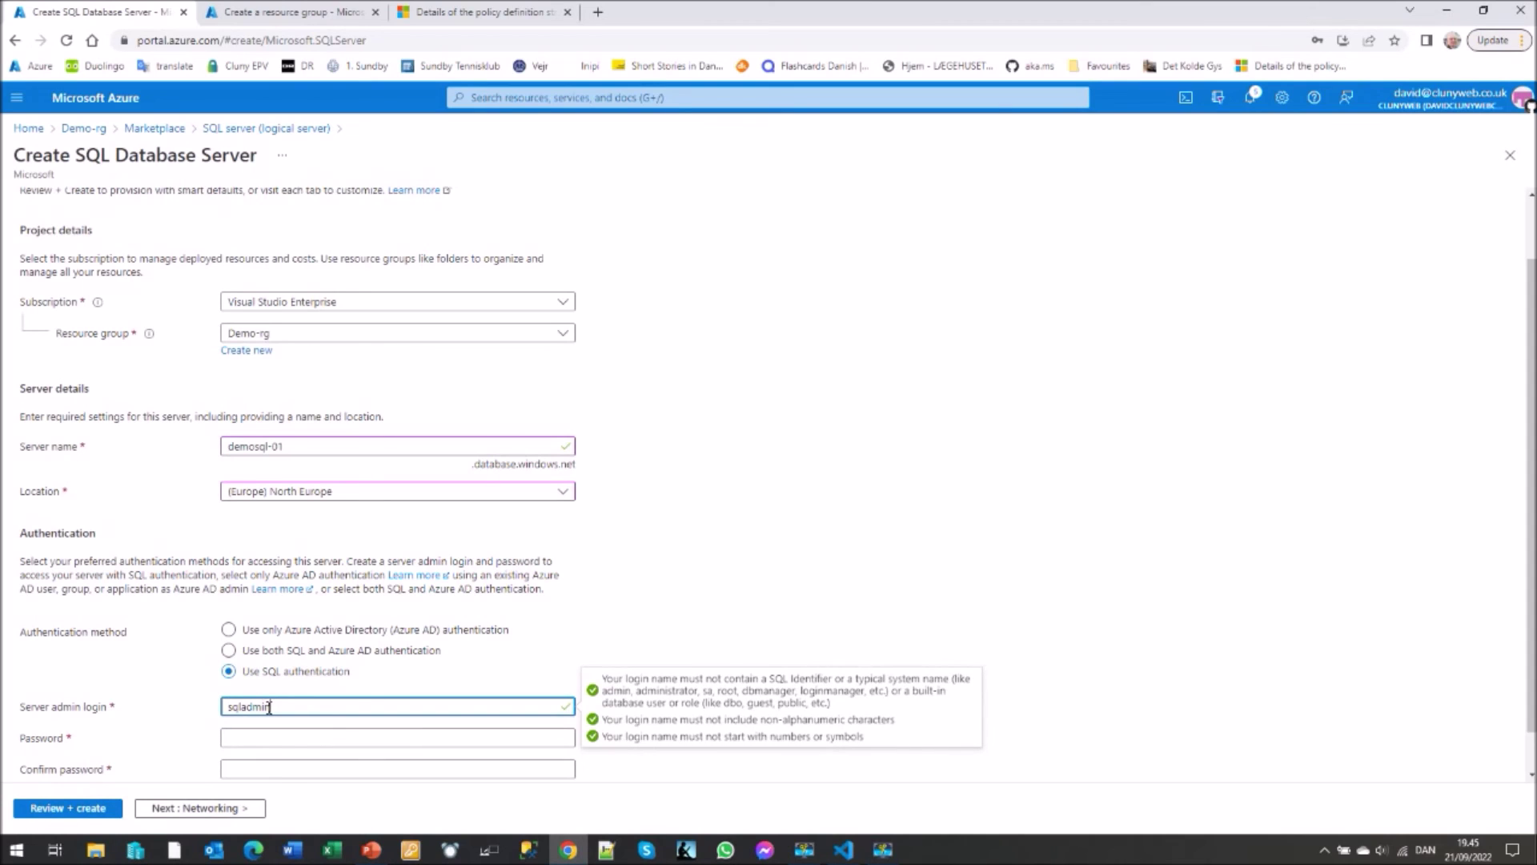
key("Tab")
type("Pa55w.rd123")
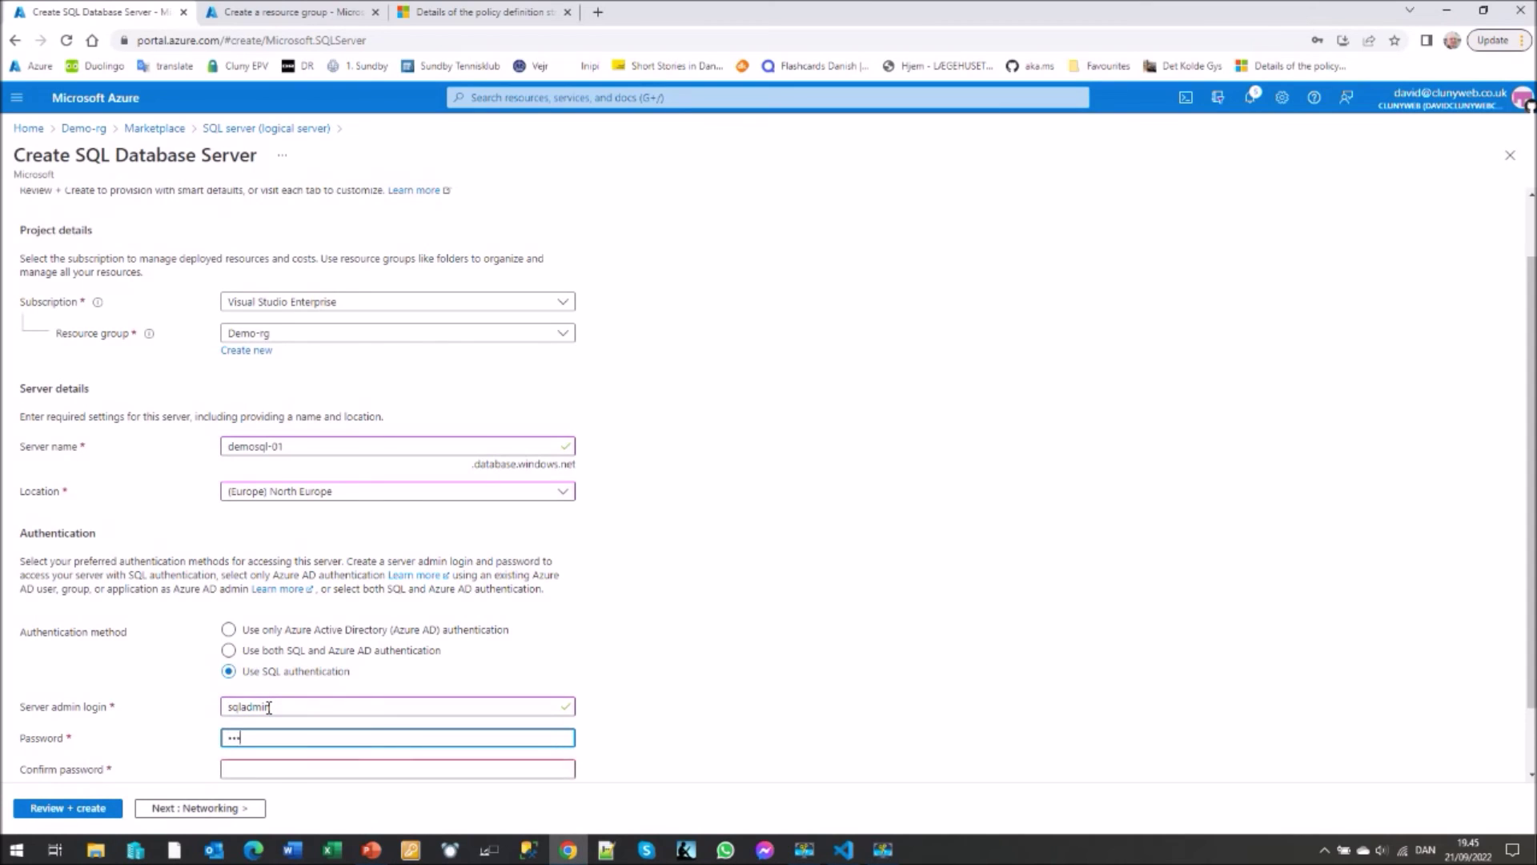
type("4567")
key("Tab")
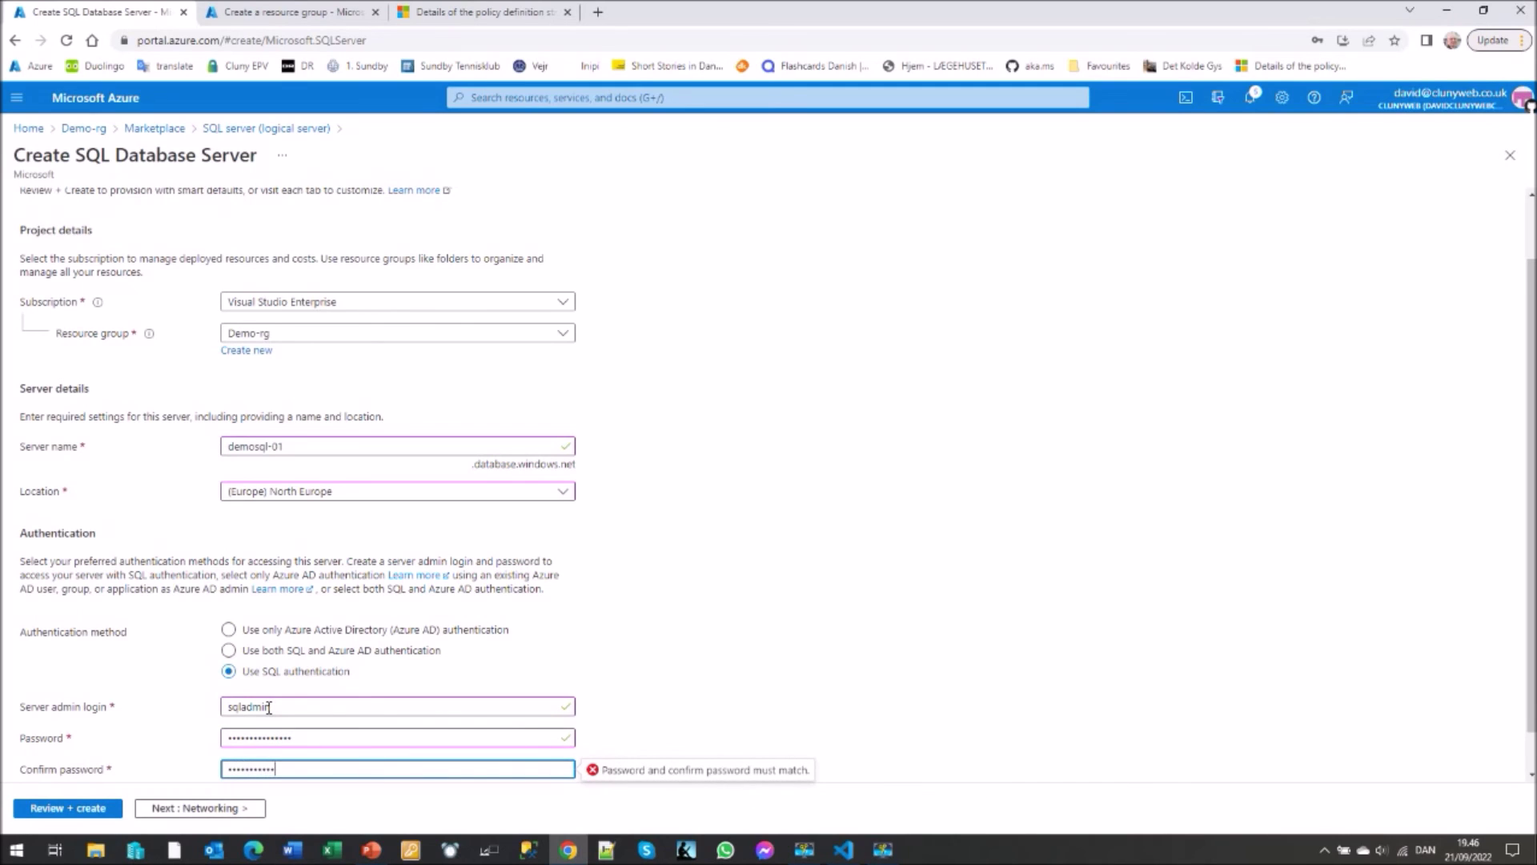
- Step through Networking, Additional settings and Tags, then submit the deployment
left_click(177, 814)
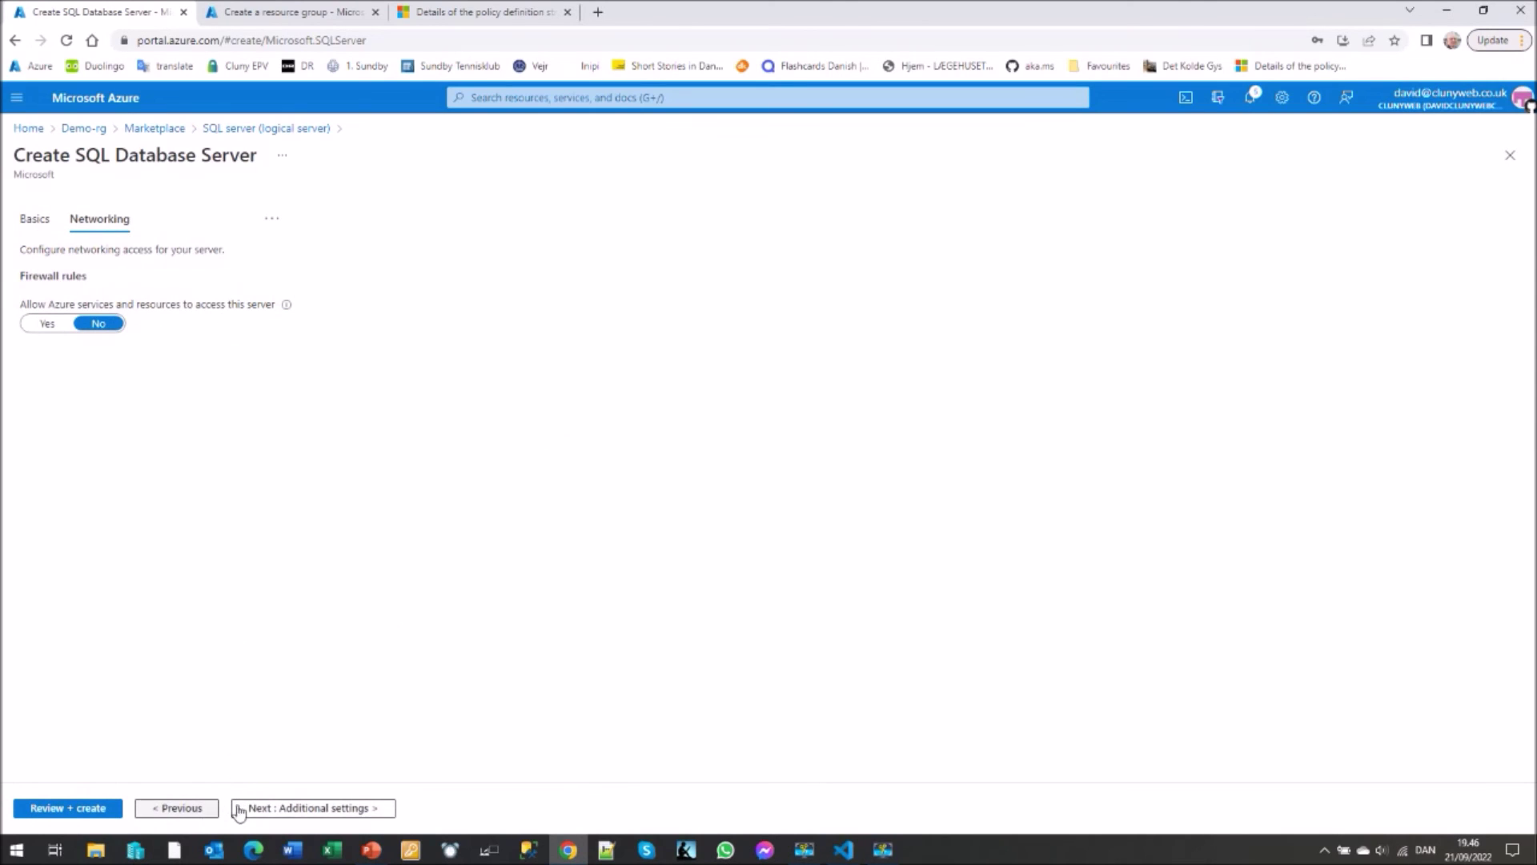
left_click(290, 808)
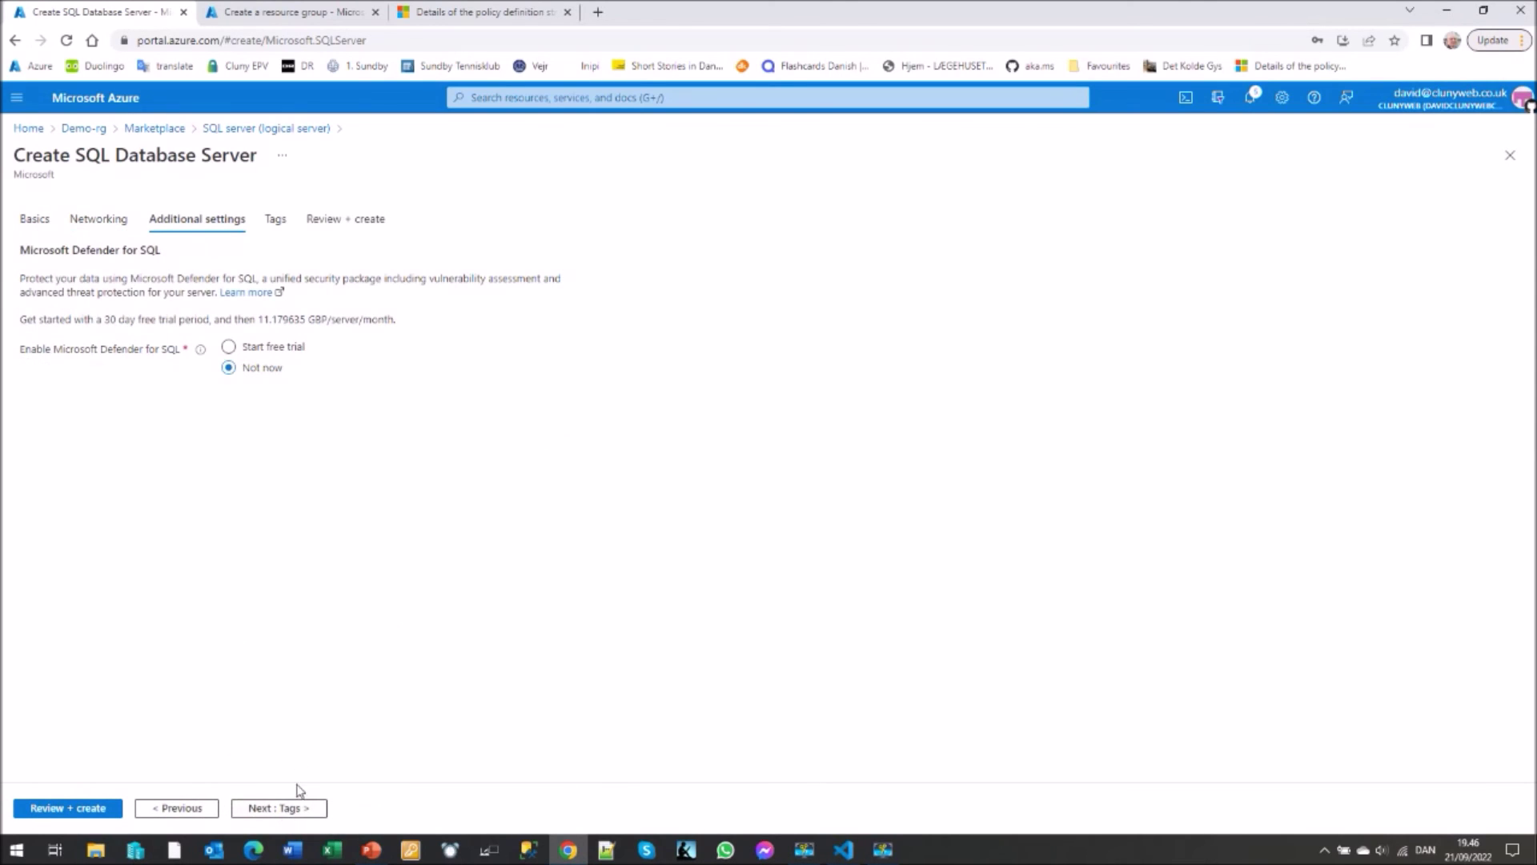
left_click(299, 811)
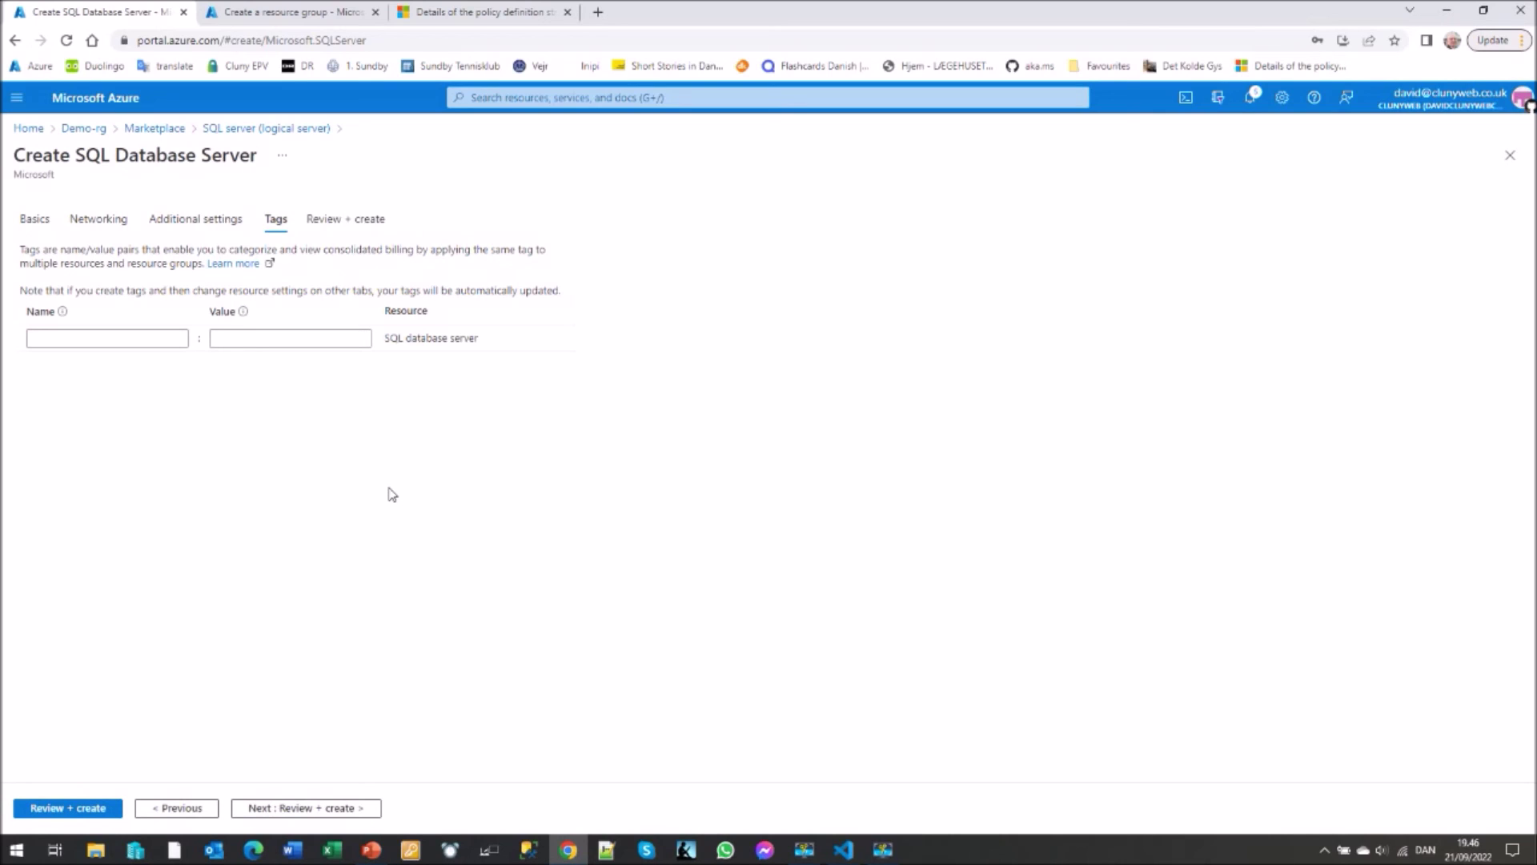
left_click(301, 808)
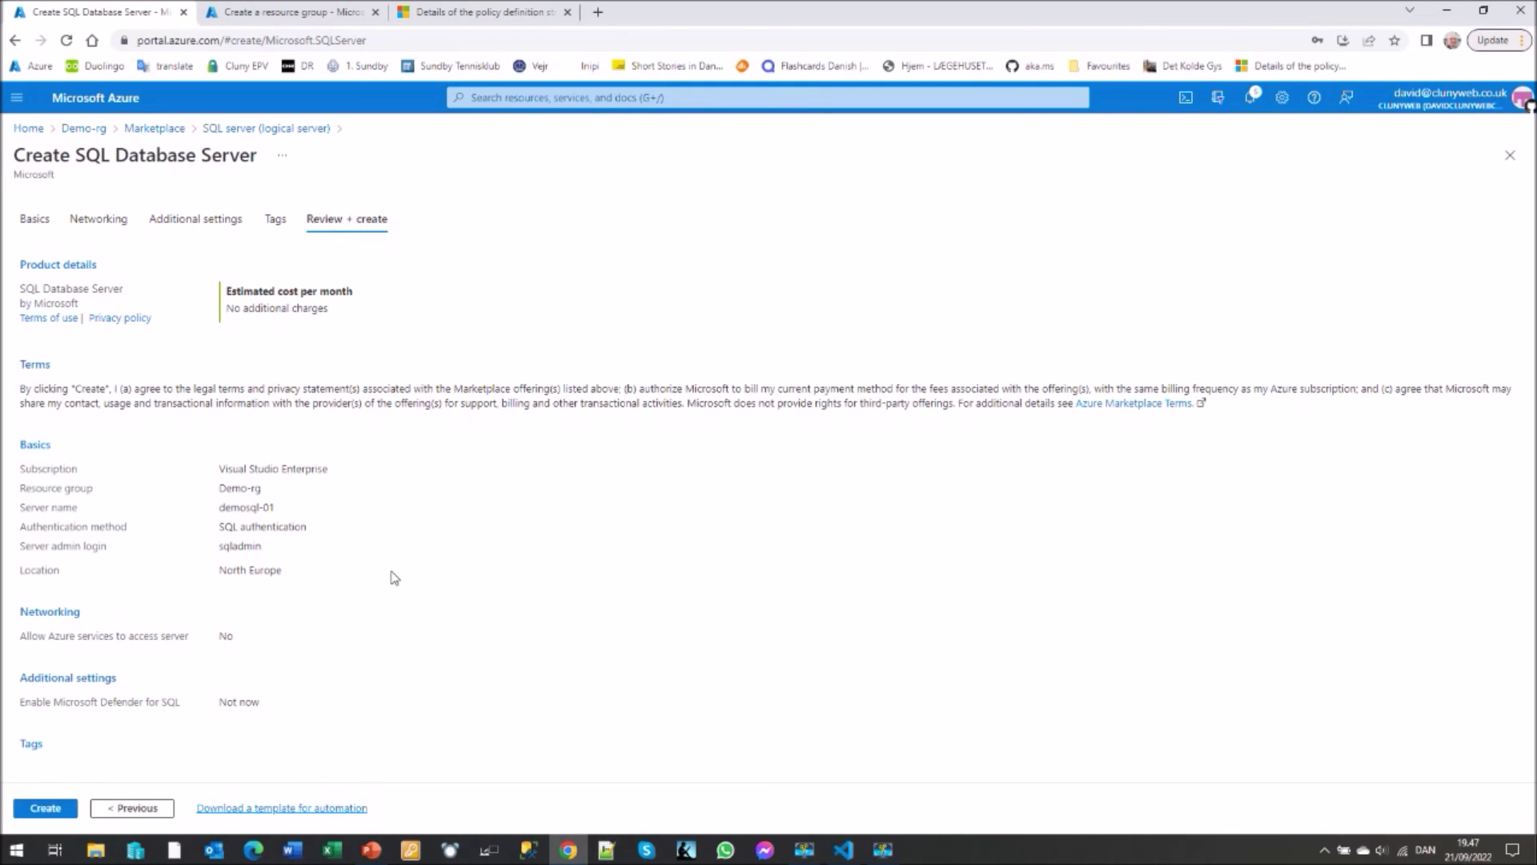
left_click(45, 810)
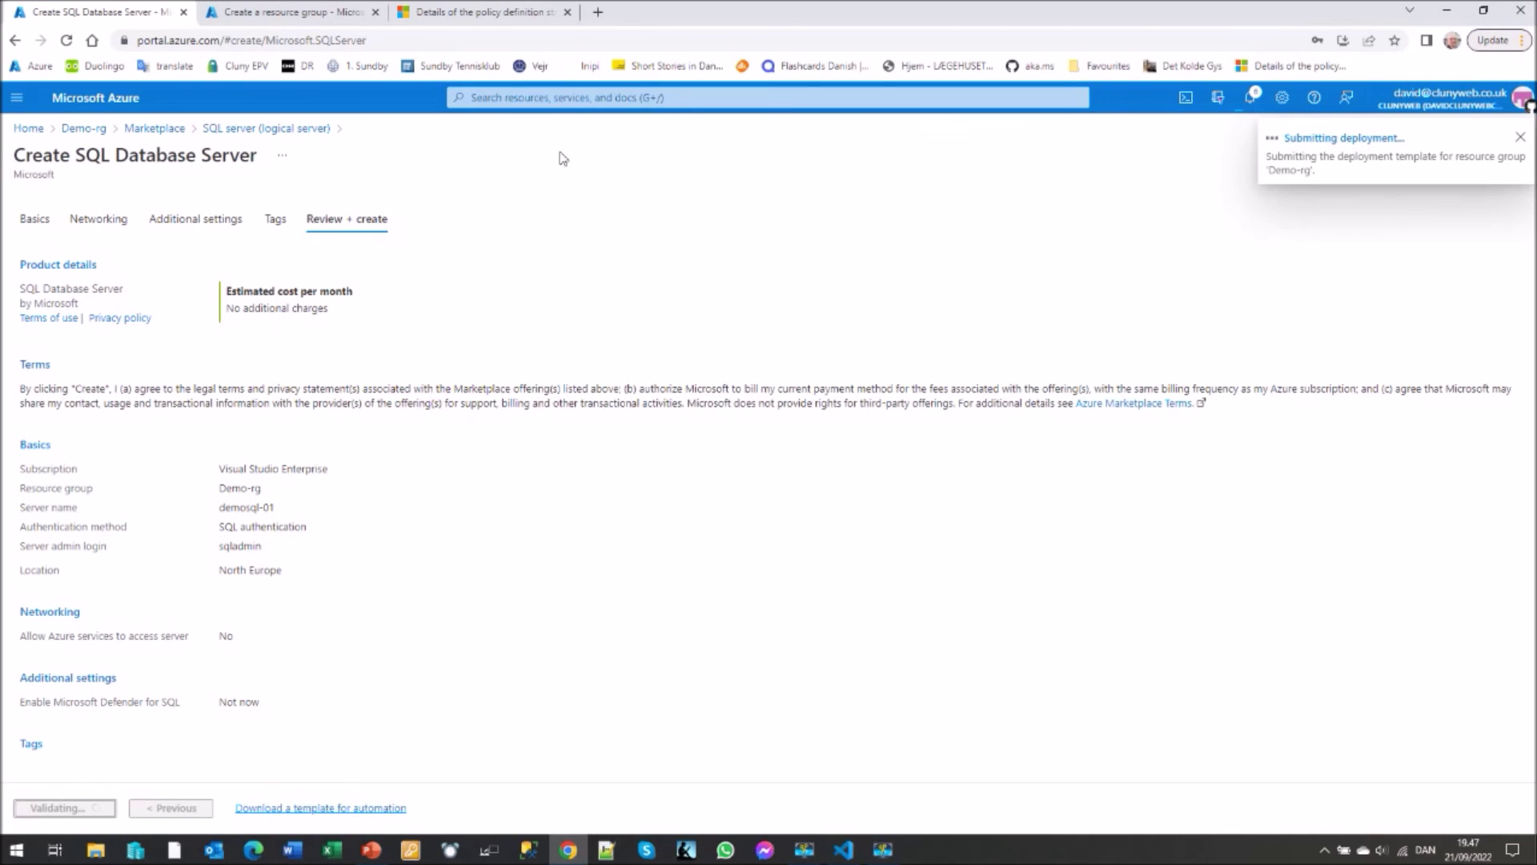
left_click(486, 12)
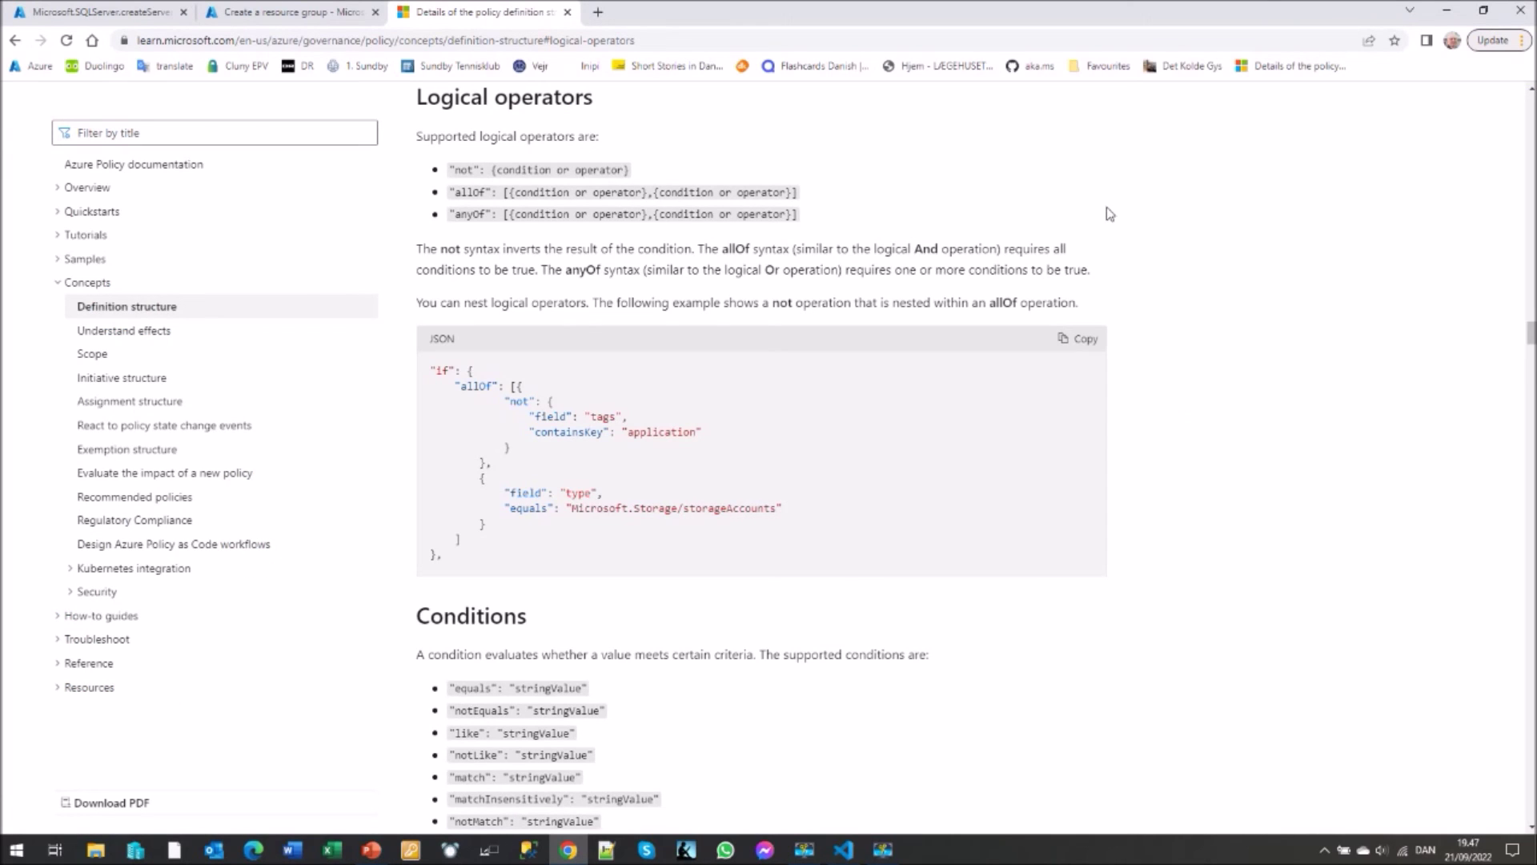
- Read the Logical operators and Conditions docs, then open the deployed demosql-01 server
scroll(985, 189, "up", 1)
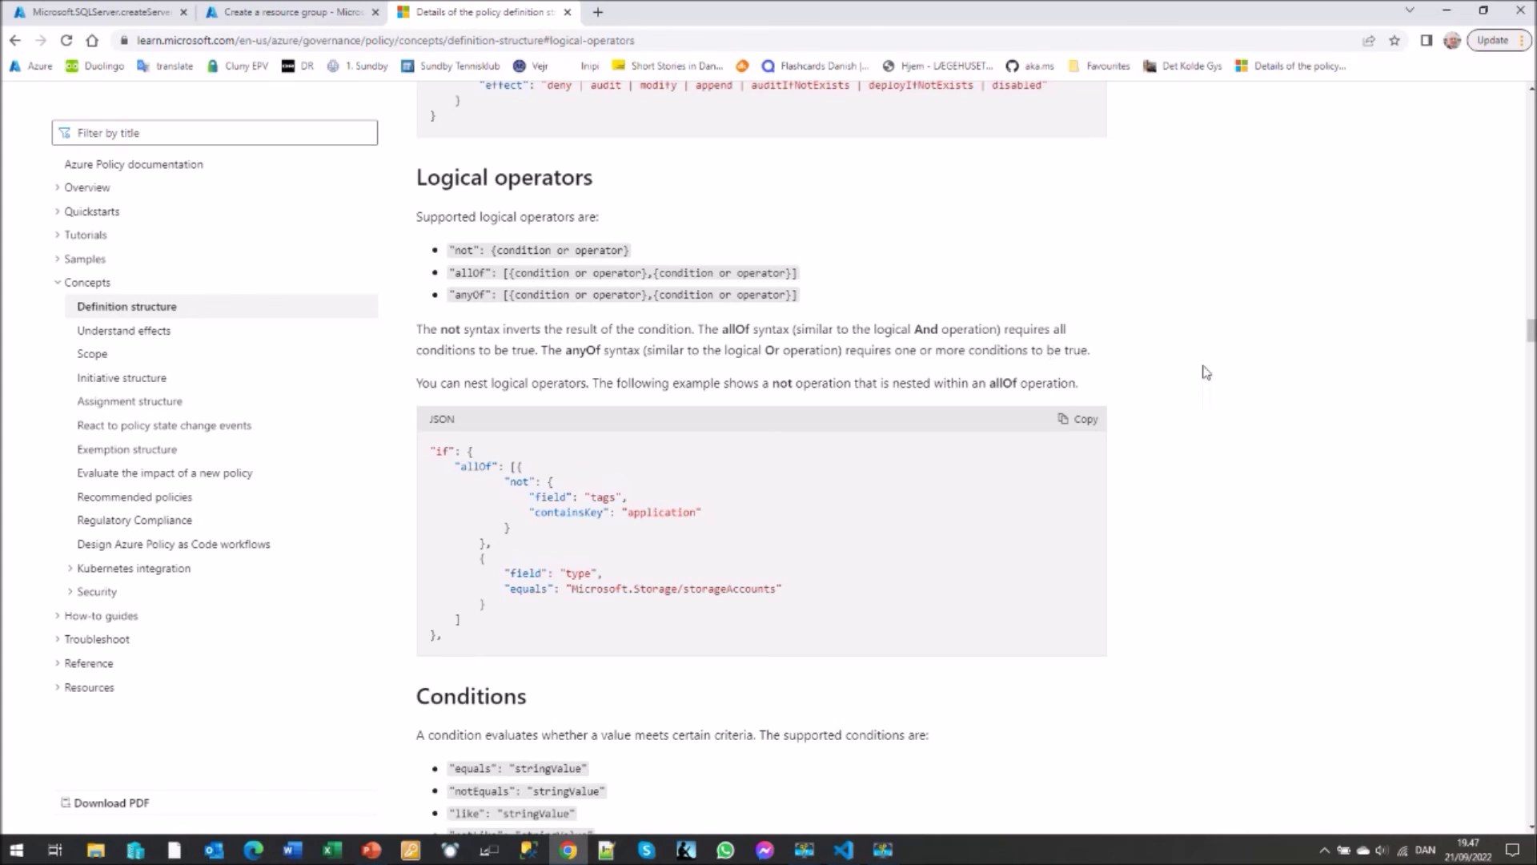
scroll(1223, 372, "down", 2)
scroll(1223, 371, "down", 5)
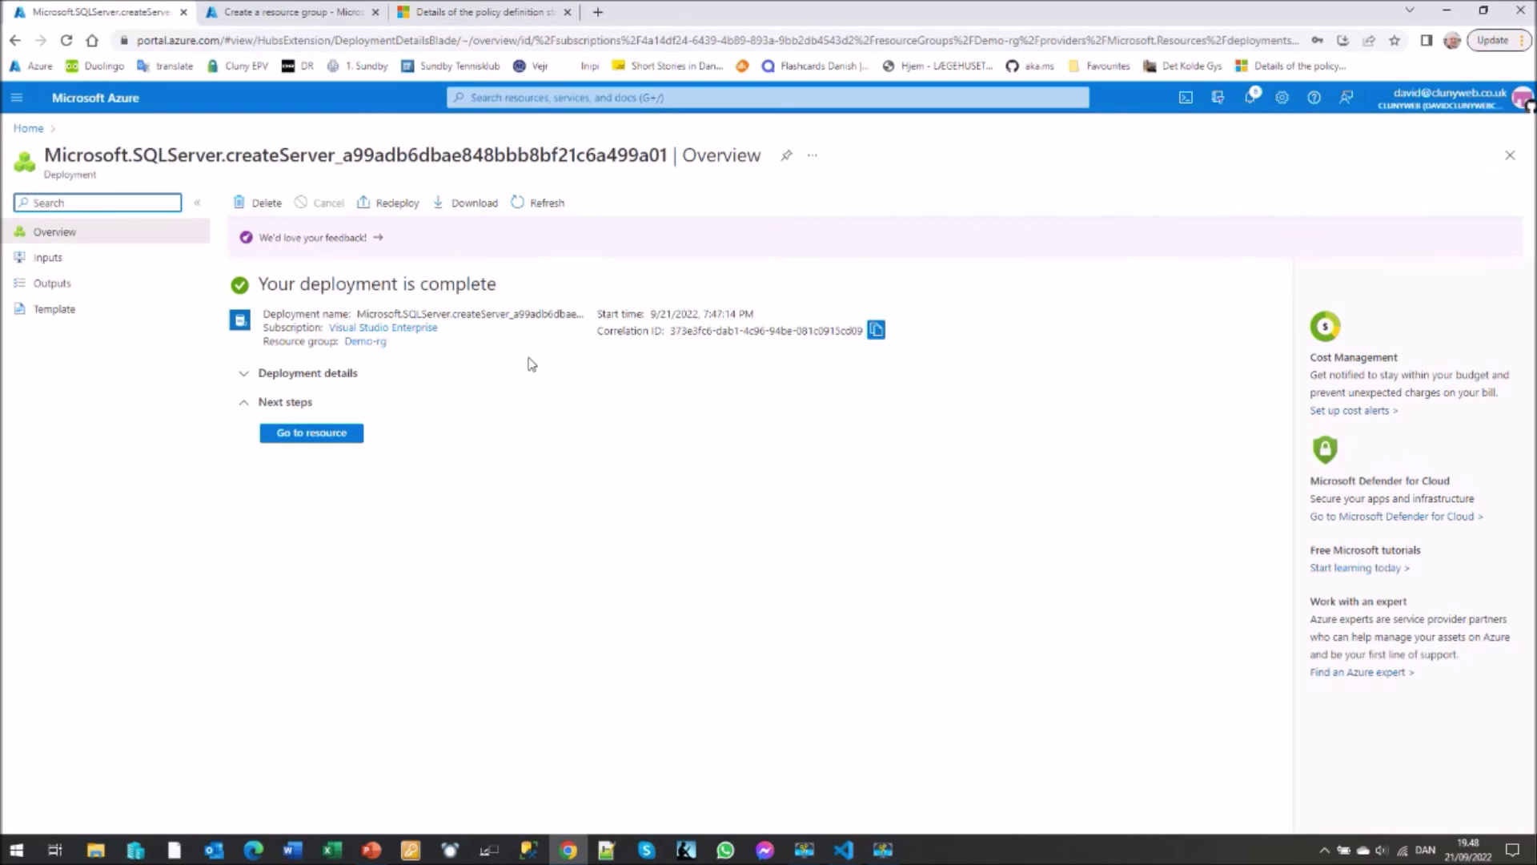
left_click(322, 435)
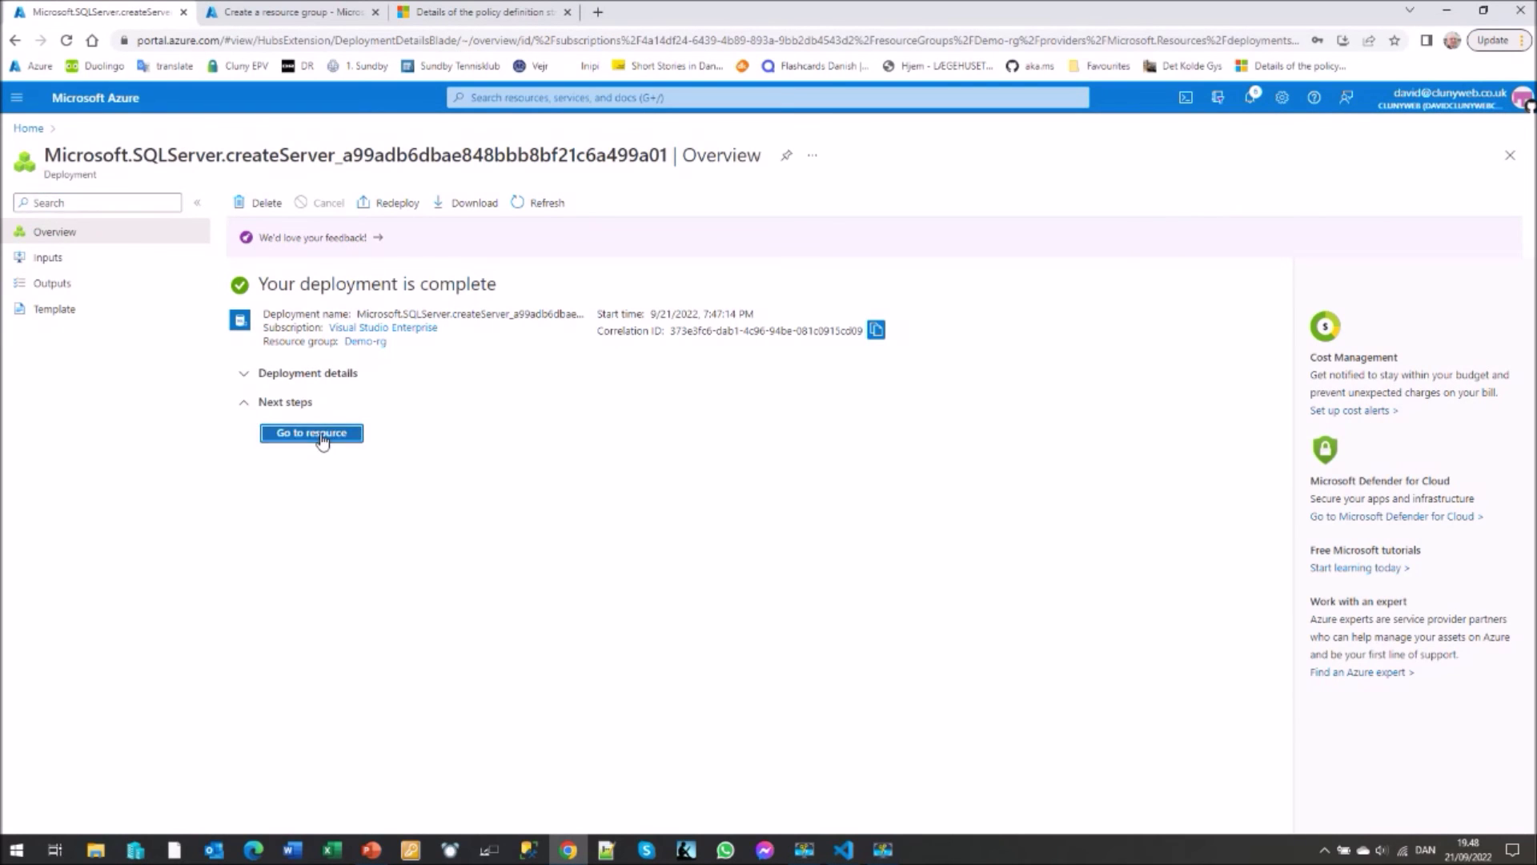